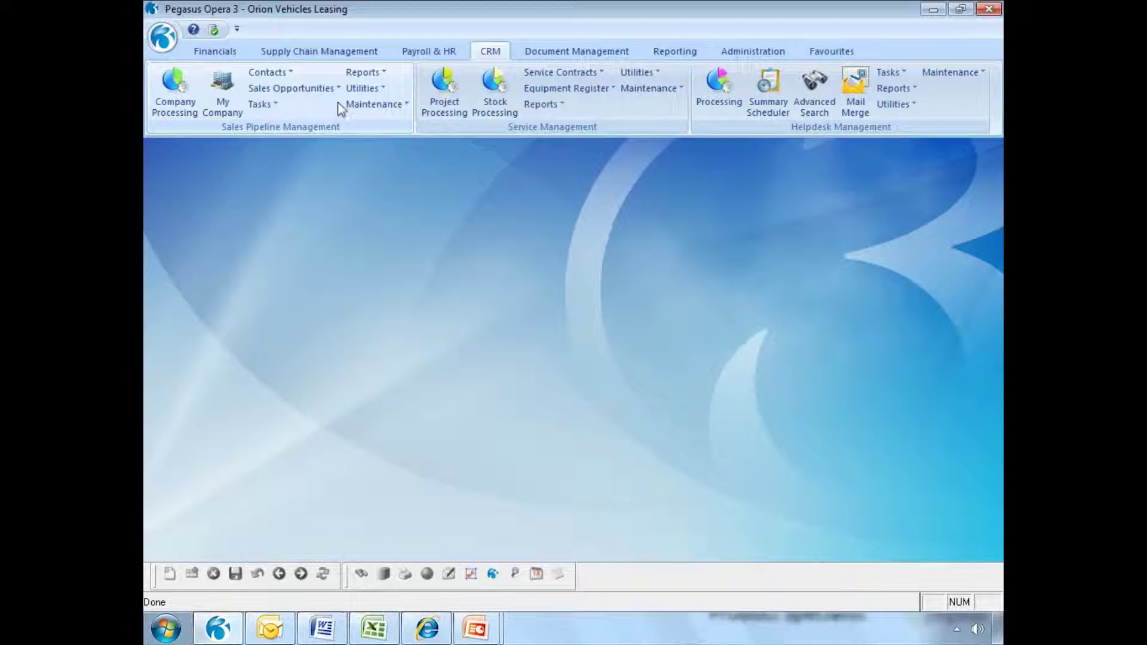
Open the Sales Pipeline Spreadsheet Import utility to view its options, and close it without importing
click(361, 90)
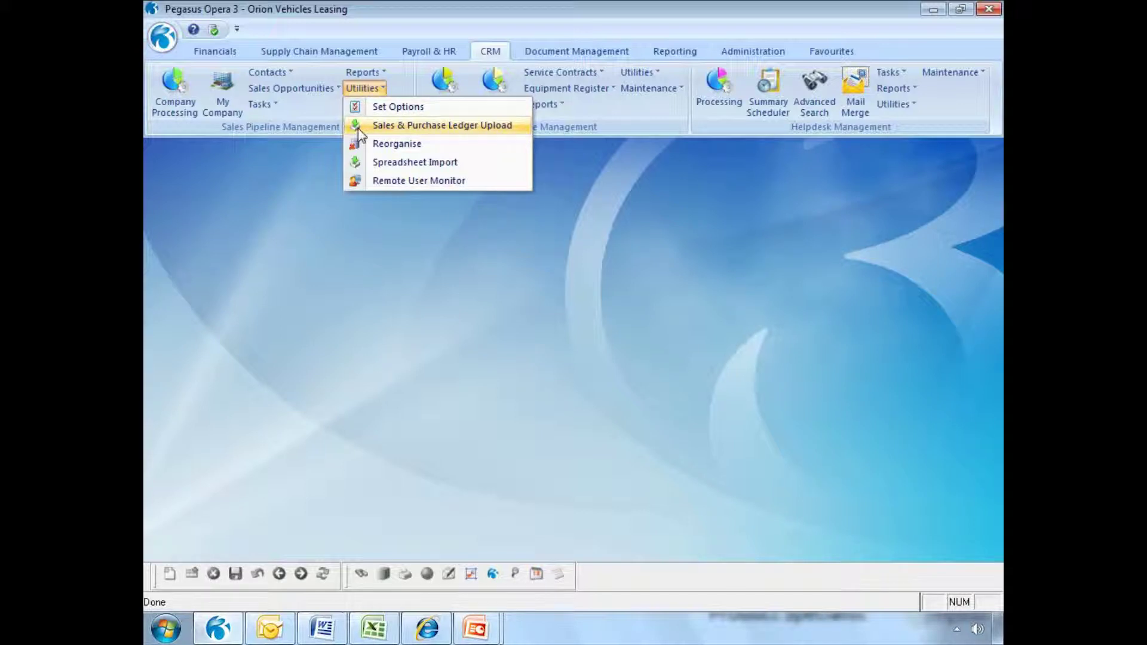
click(378, 167)
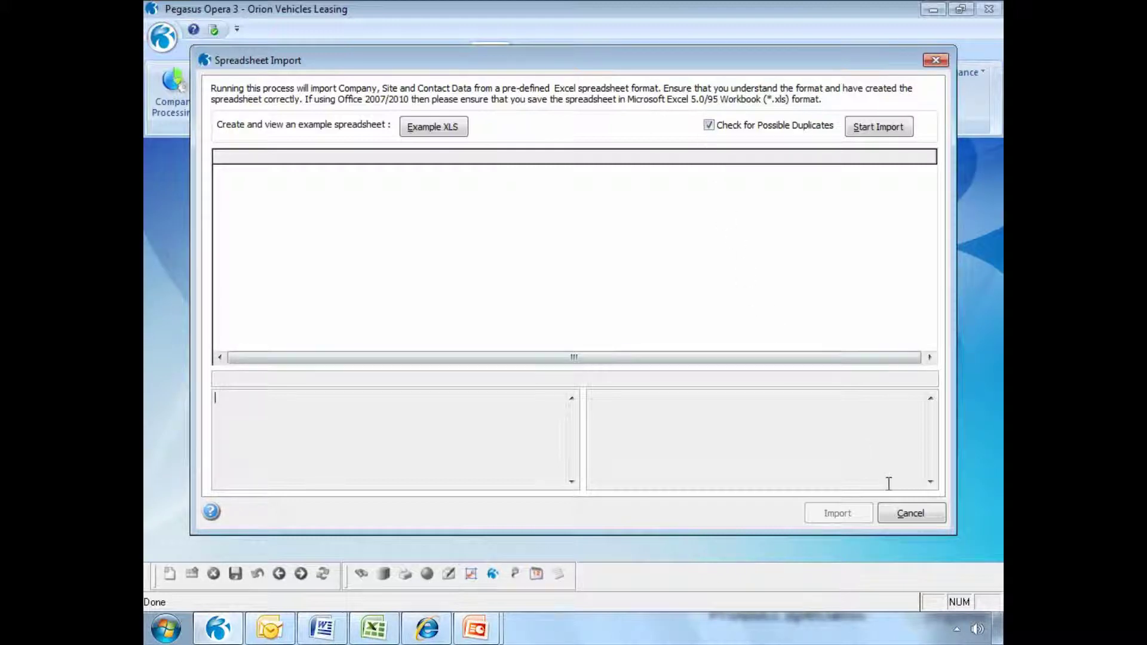
click(910, 517)
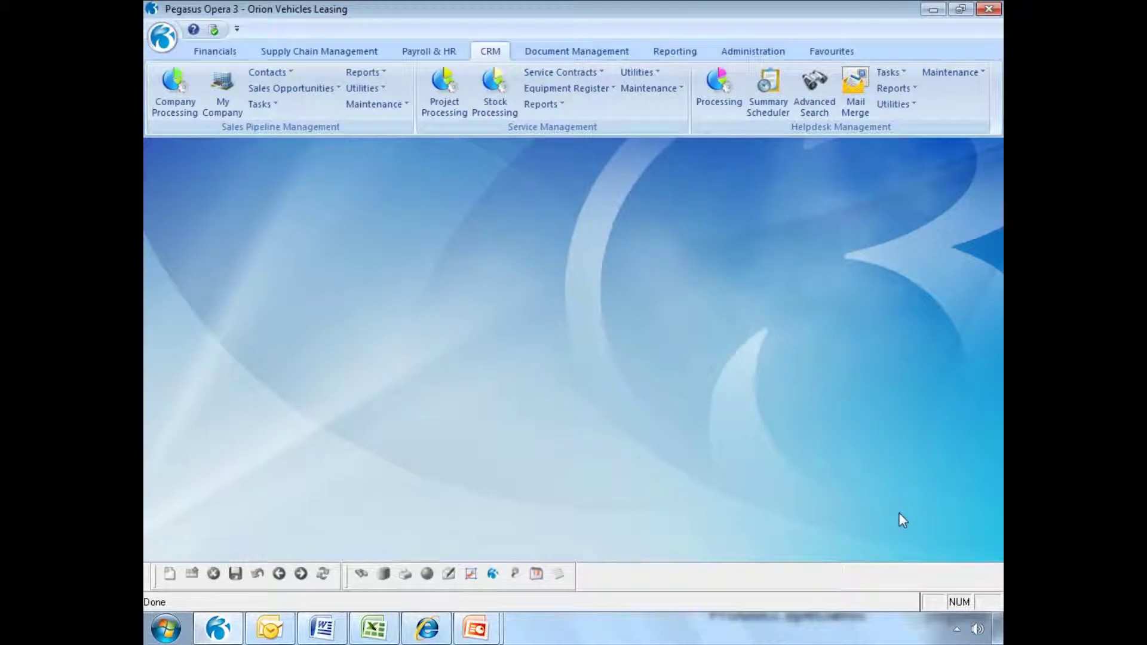
Open the Sales Pipeline user-defined fields setup and view the Company, Contact and Opportunity record types
click(371, 105)
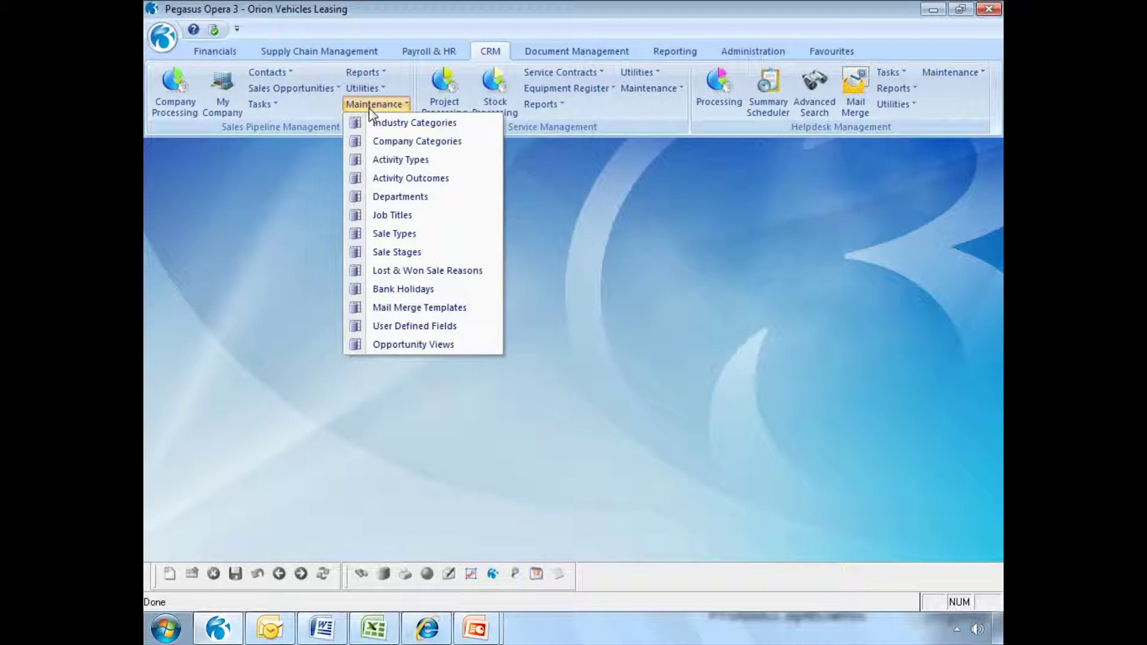
click(429, 325)
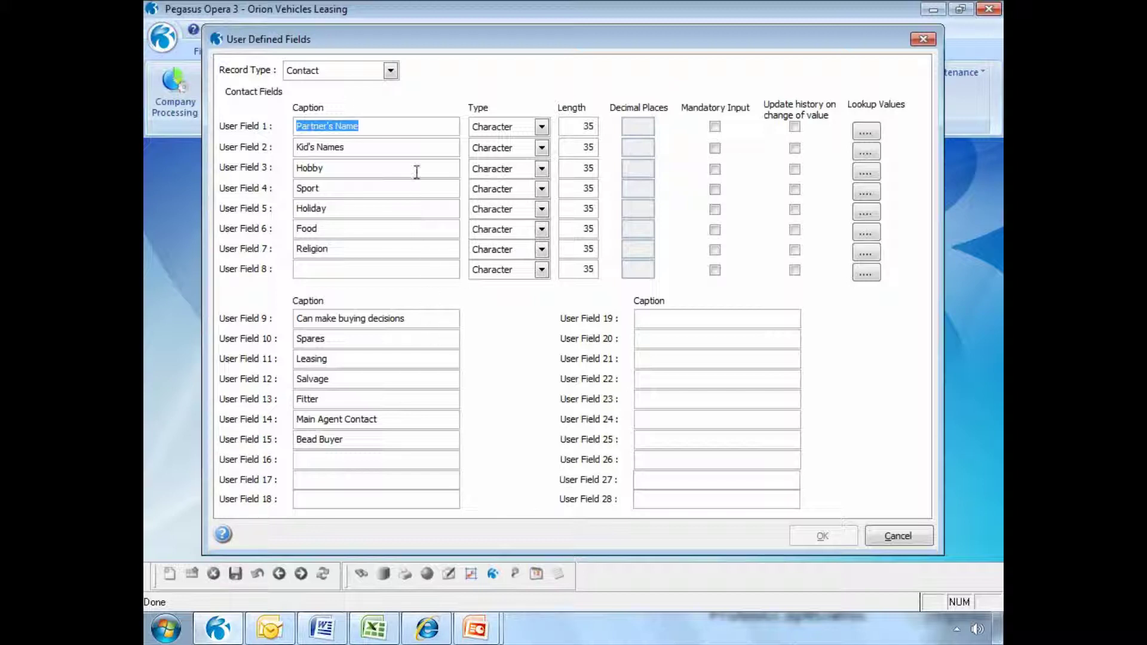
click(390, 71)
click(386, 88)
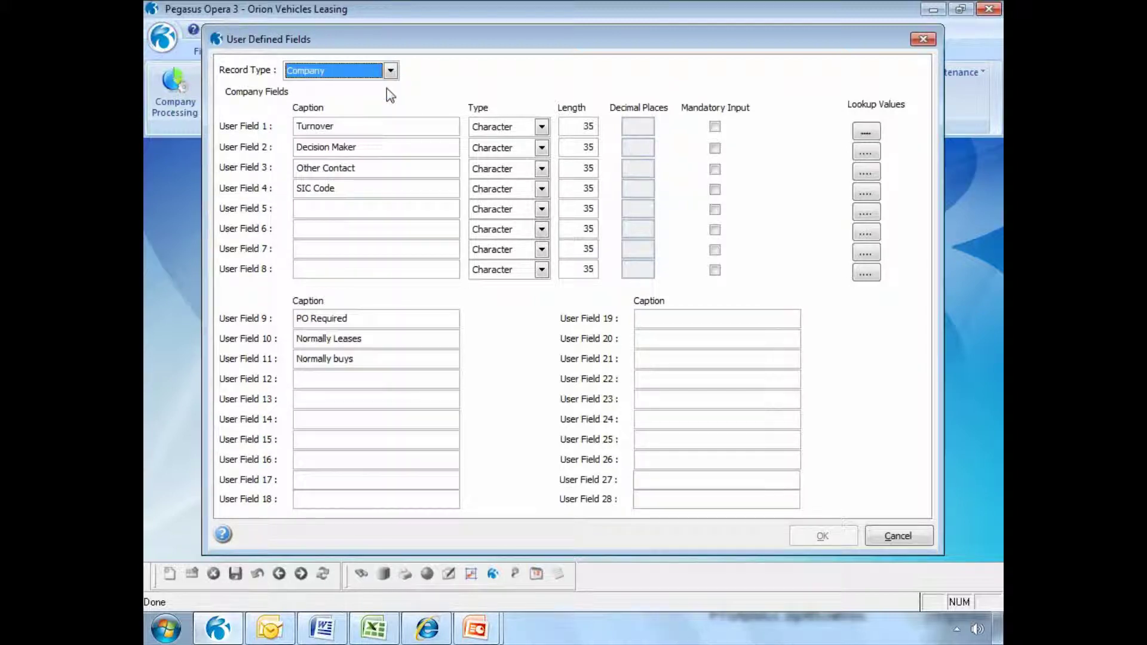
click(390, 70)
click(384, 100)
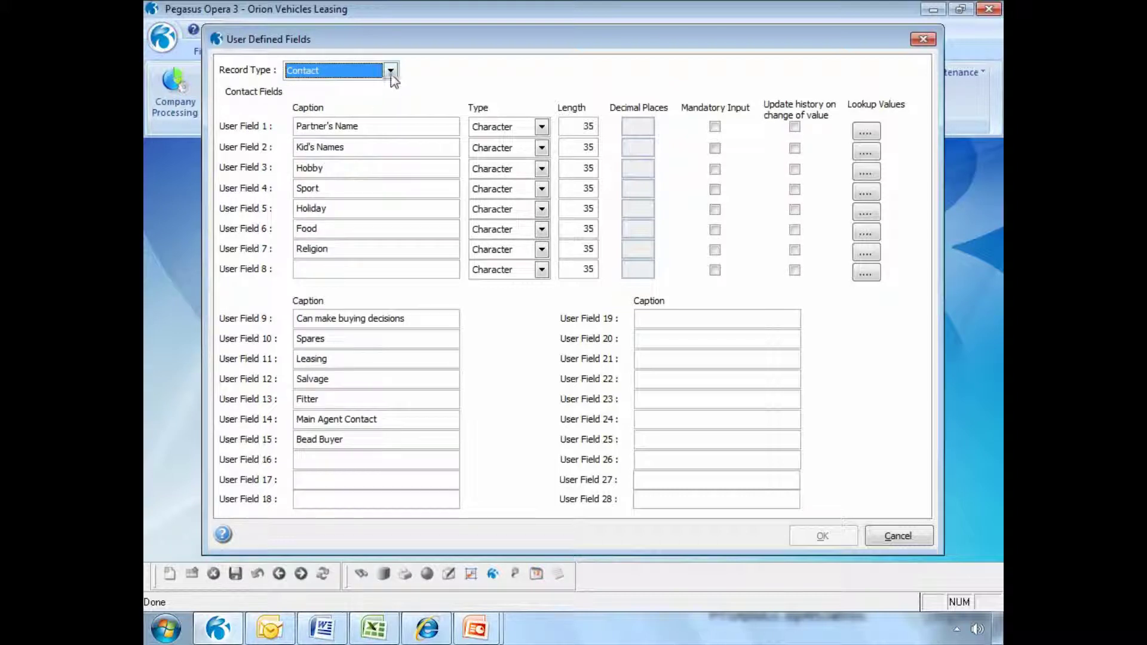
click(390, 70)
click(383, 113)
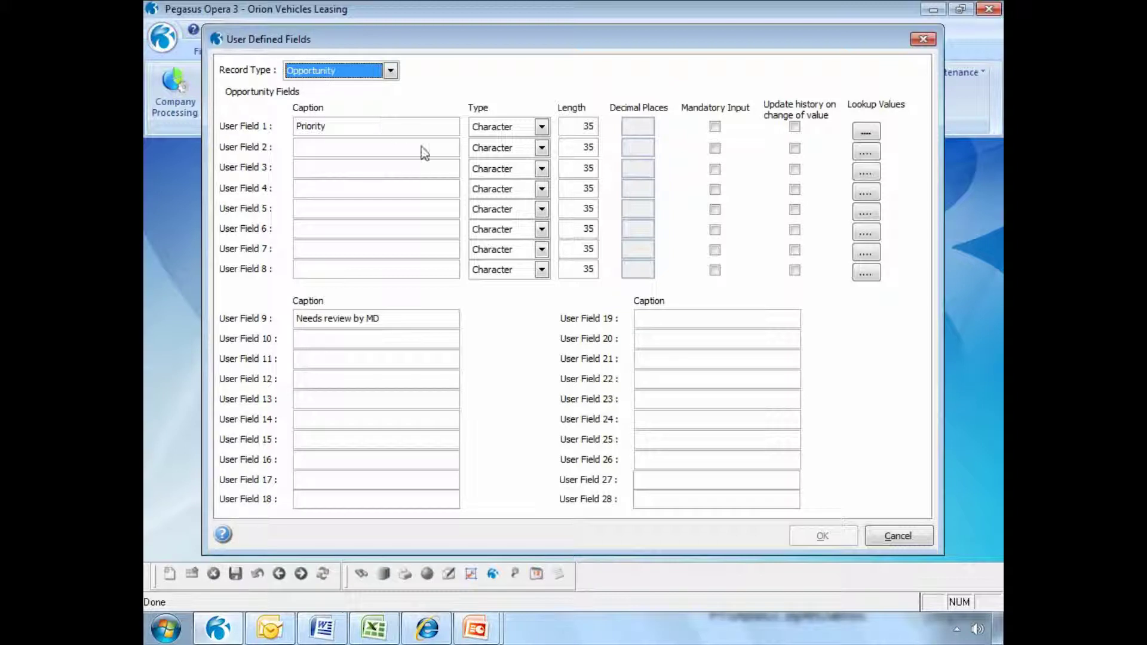
Examine the type choices, length and lookup values of the Priority opportunity field without changing them
click(542, 126)
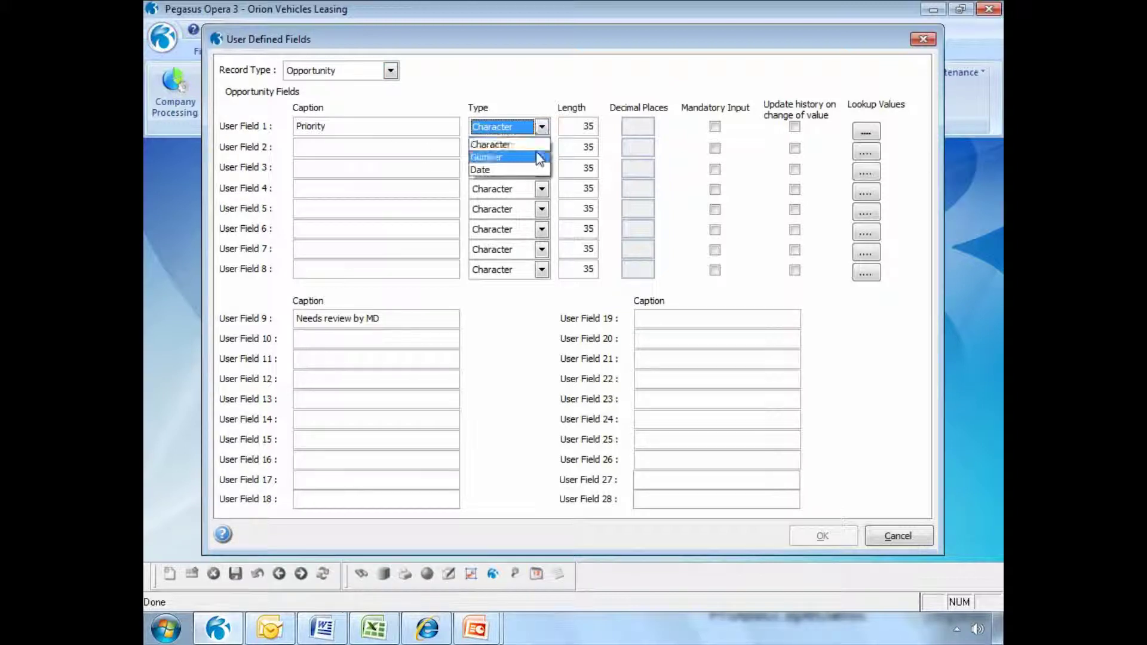
click(596, 127)
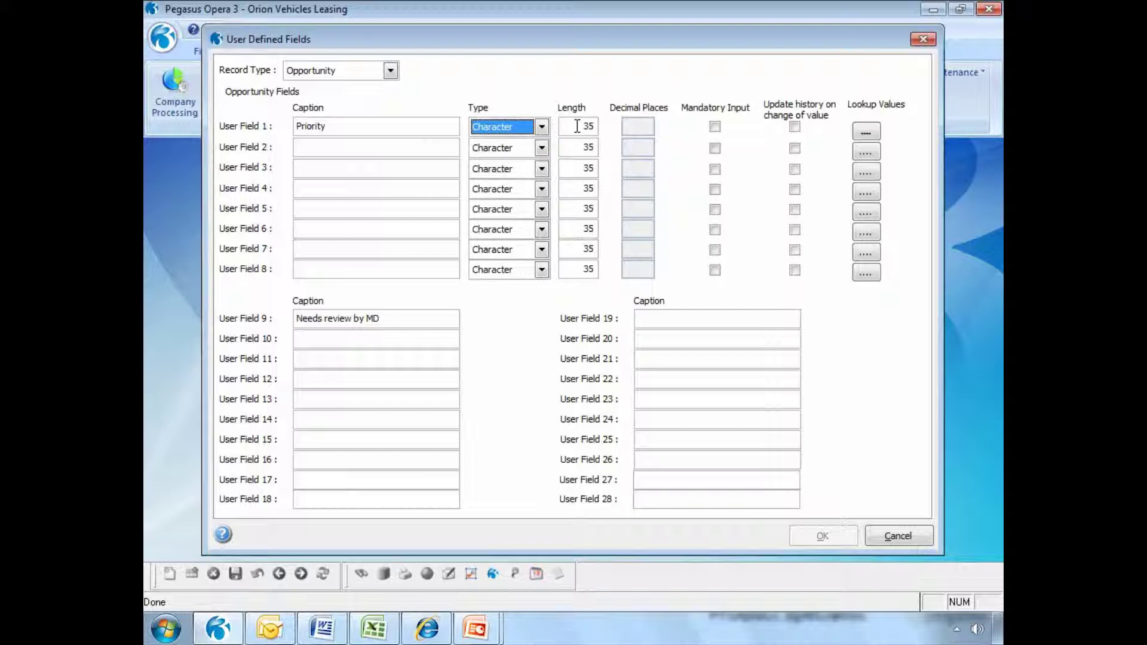
click(596, 125)
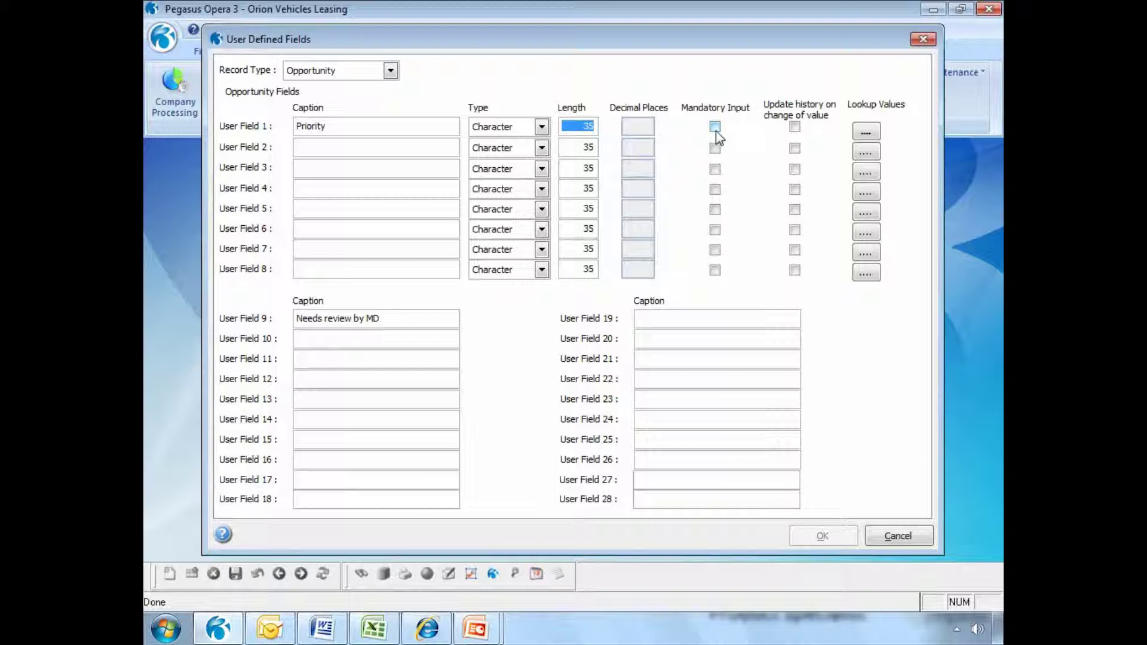
click(865, 135)
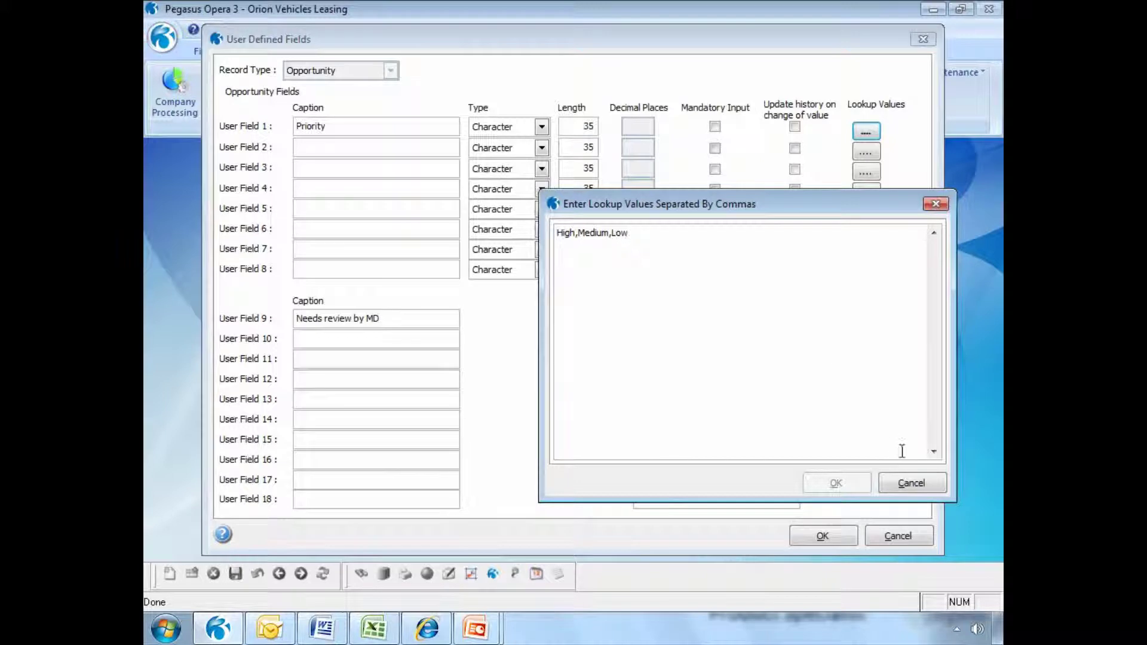
click(910, 482)
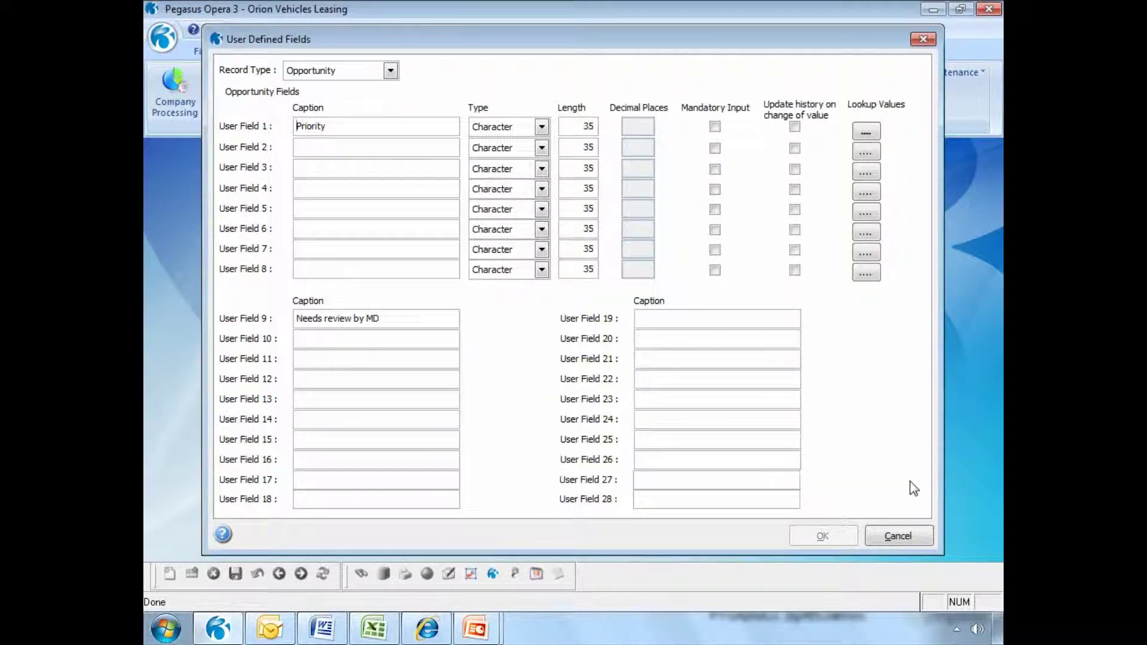
Check which record types can hold user-defined fields, and close the setup without saving
click(392, 70)
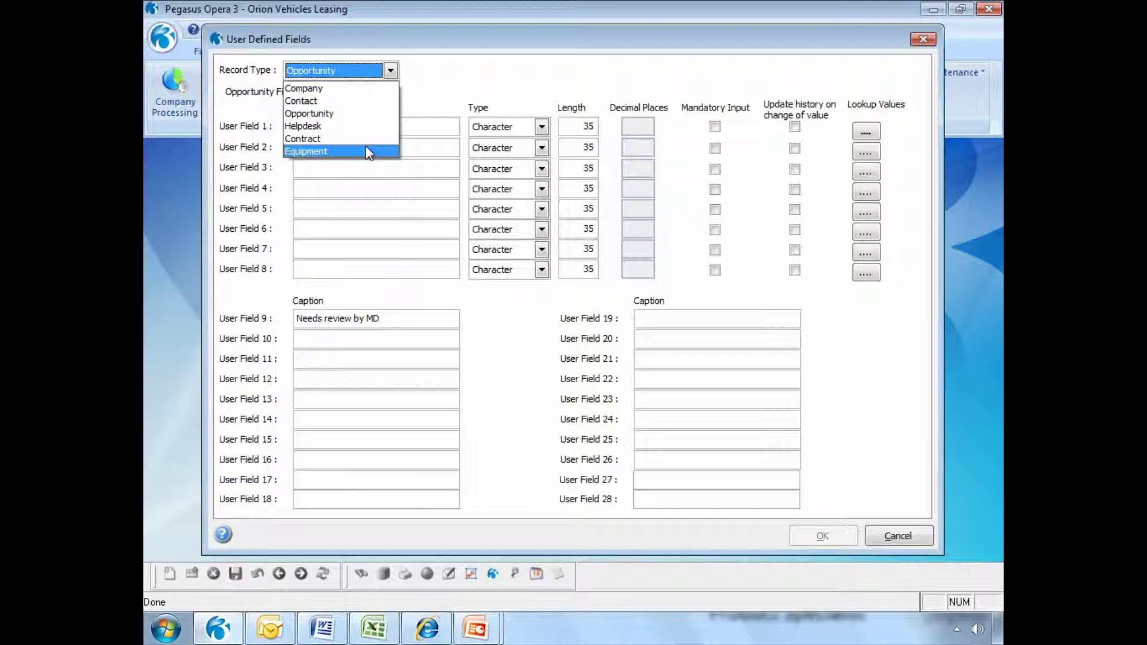
click(373, 163)
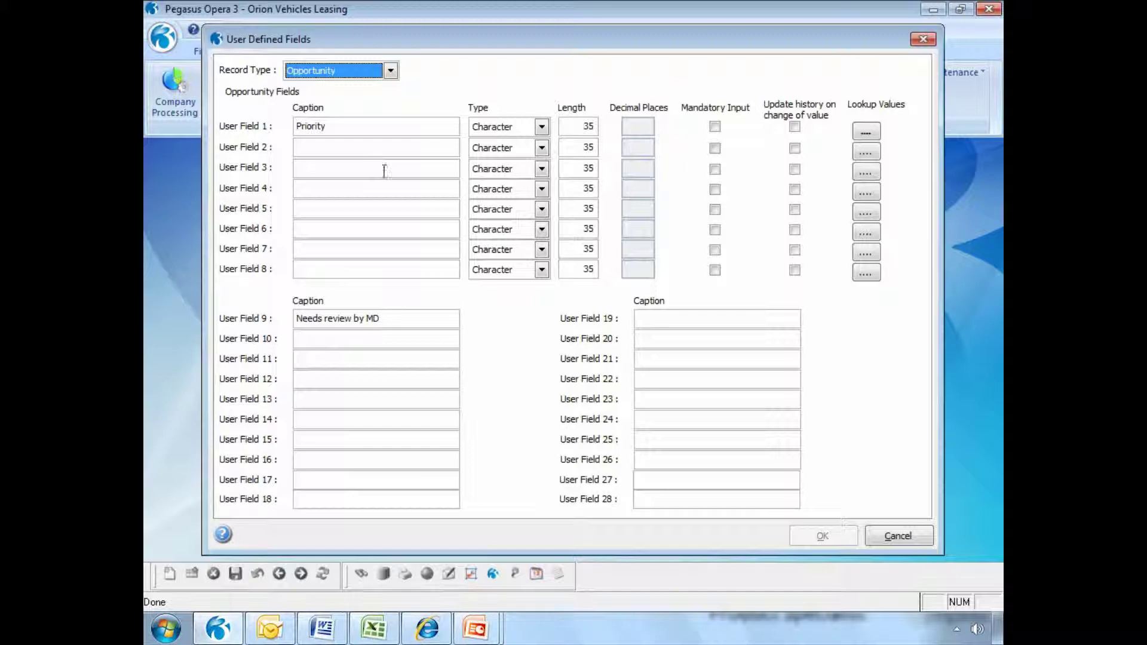
click(898, 535)
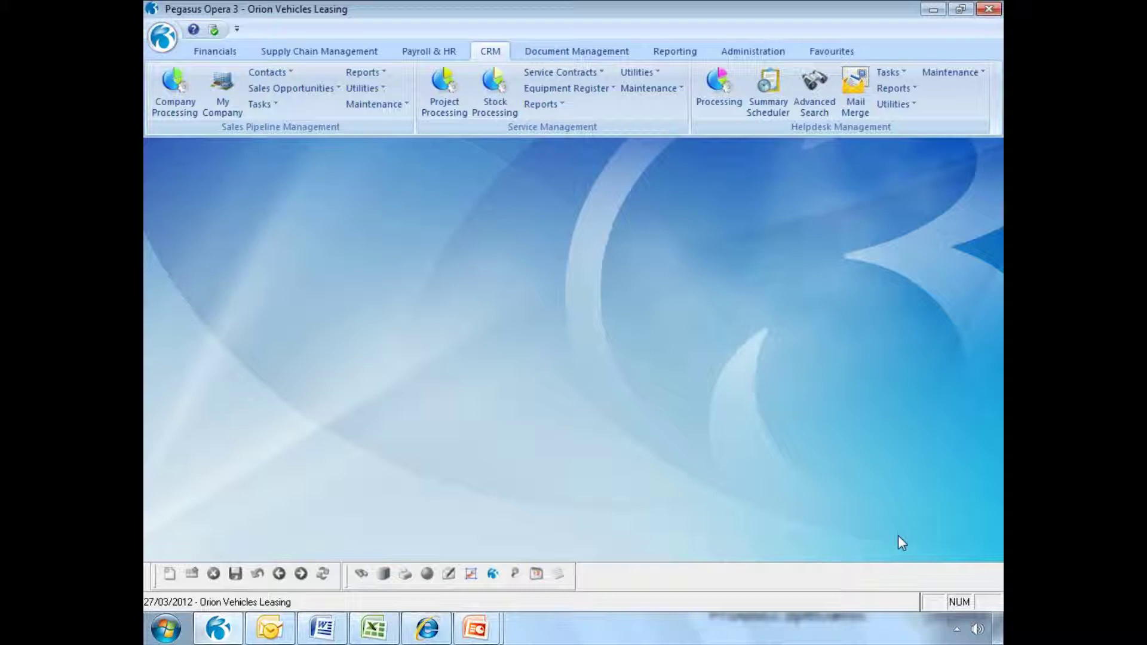
Open the Sales Pipeline mail merge templates, view the template list and the Brochure Covering Letter details, and close them
click(377, 104)
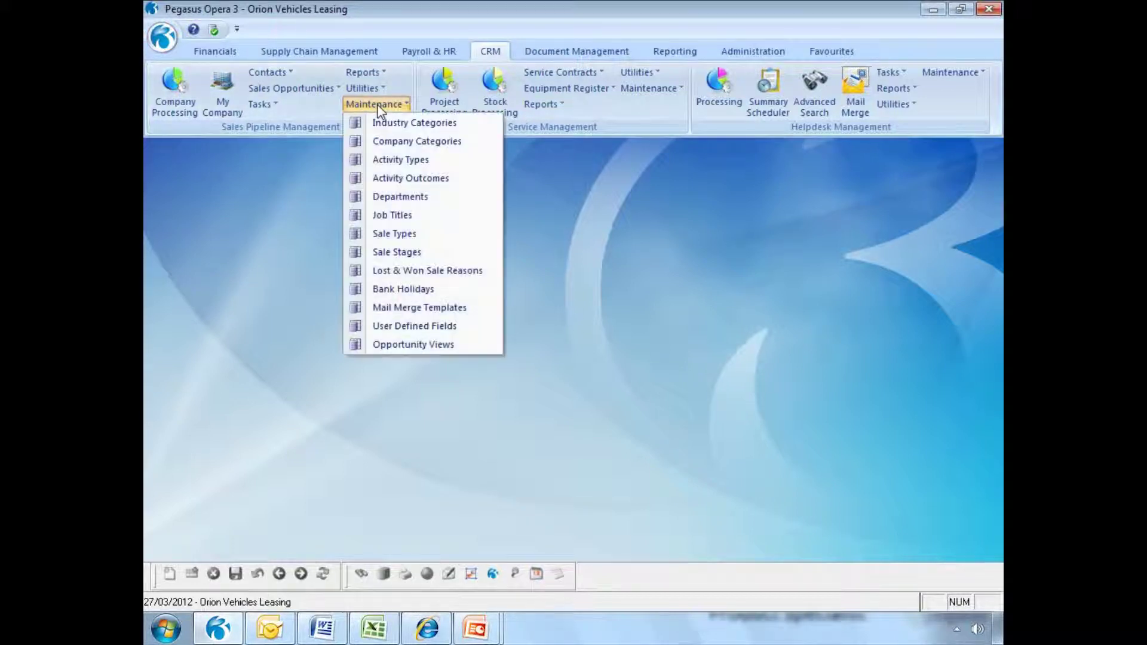
click(404, 308)
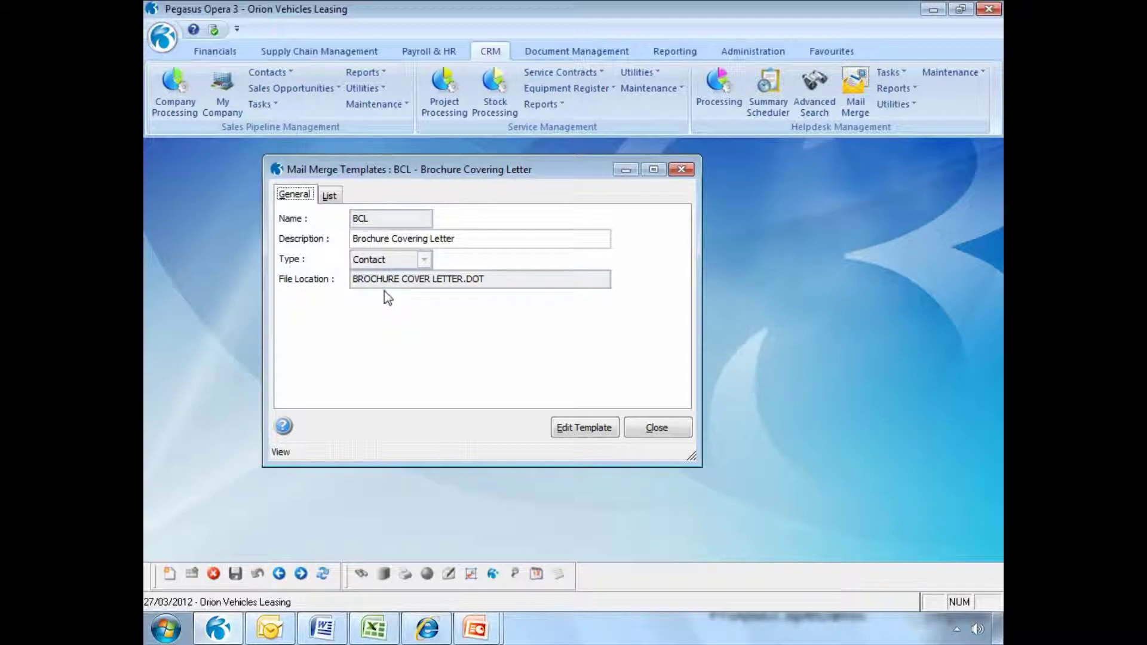
click(331, 197)
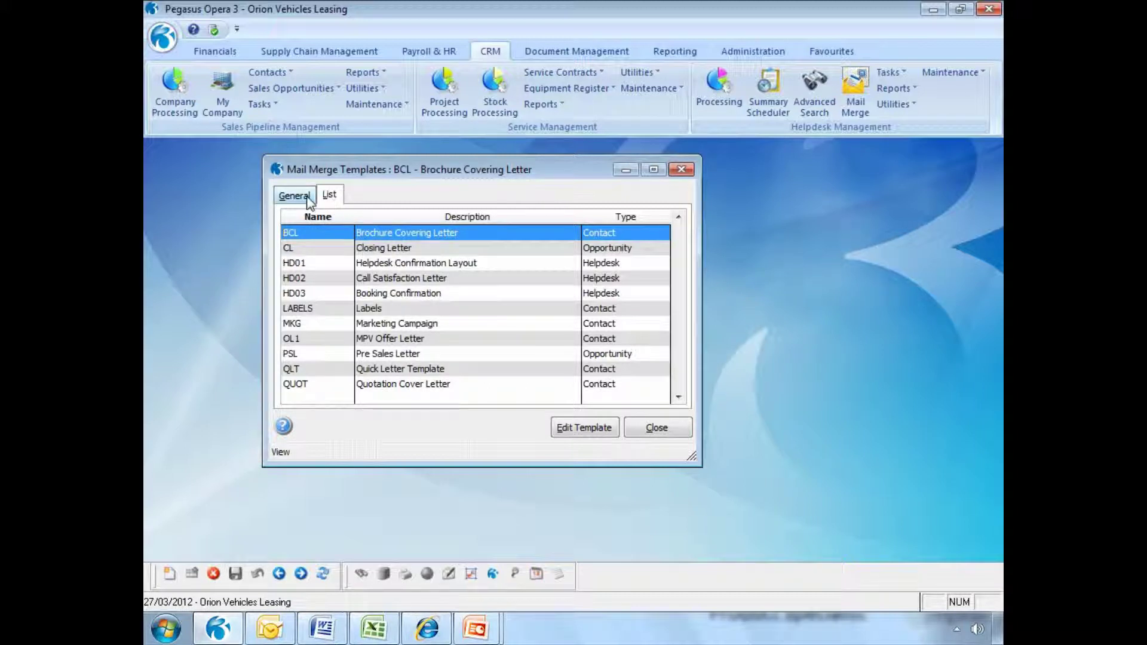
click(309, 201)
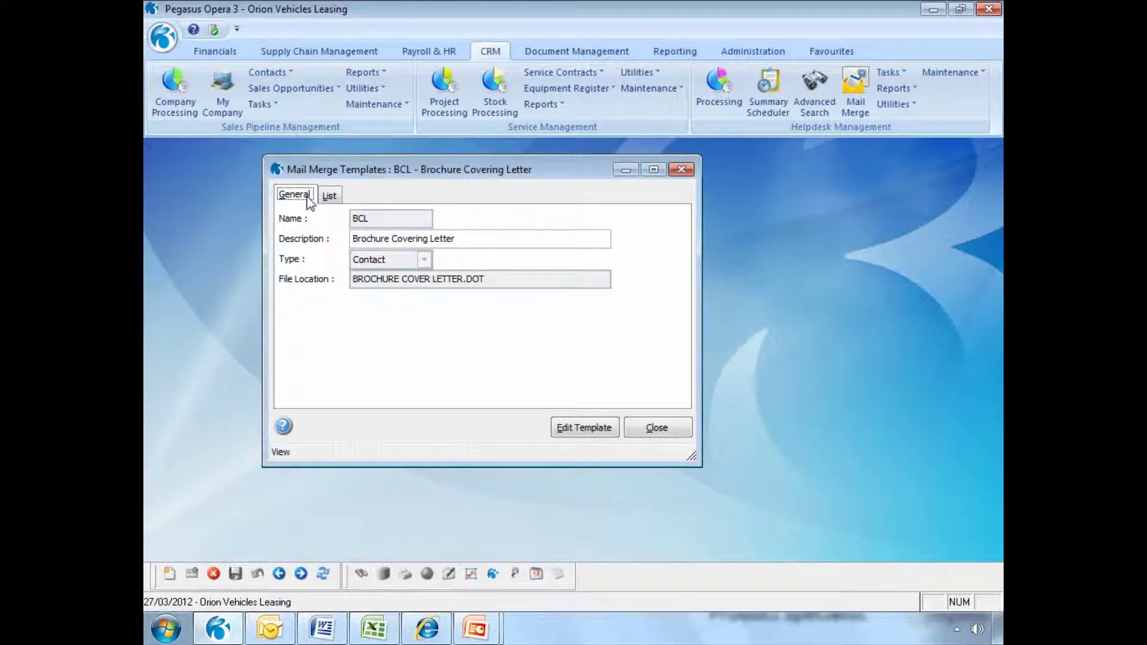
click(649, 429)
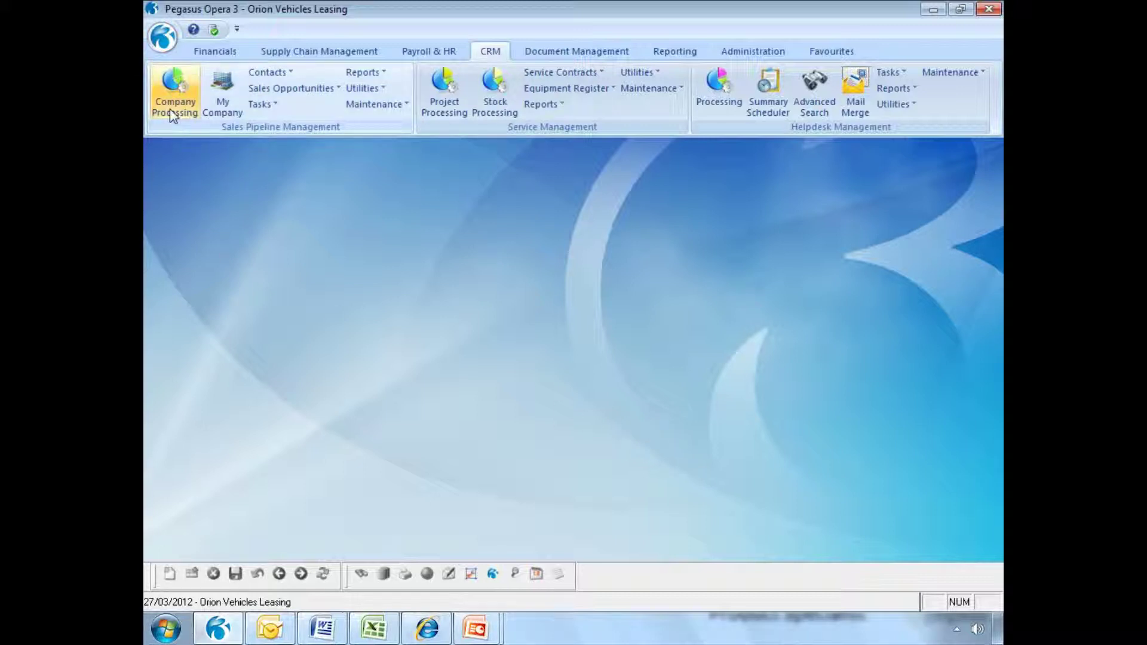
click(289, 73)
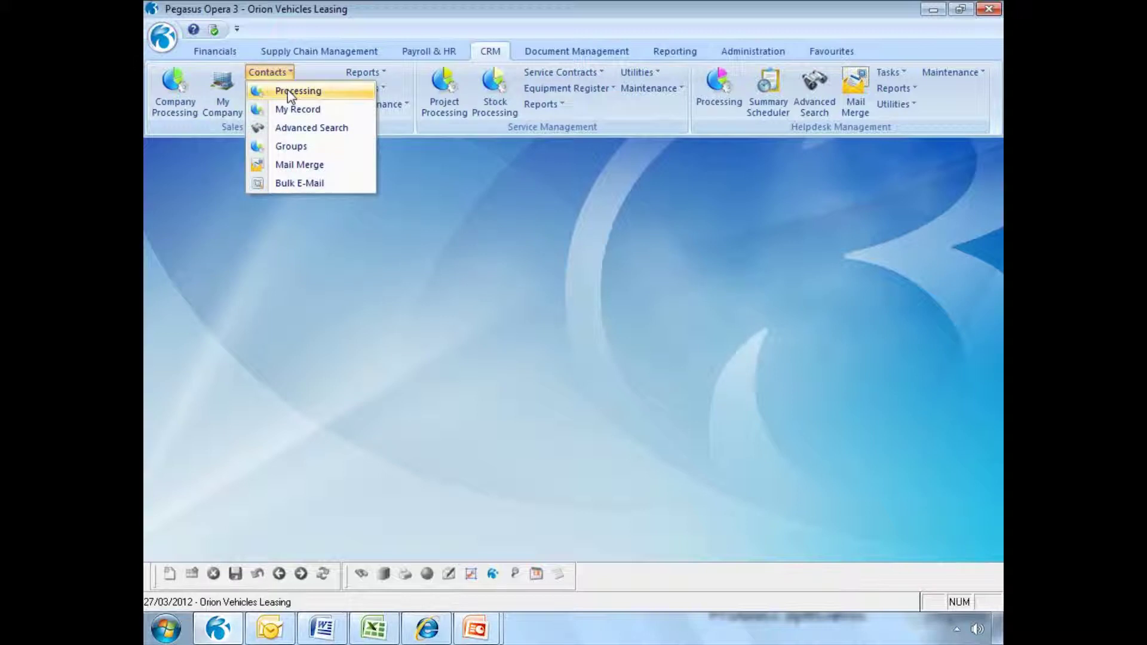
click(287, 89)
click(289, 88)
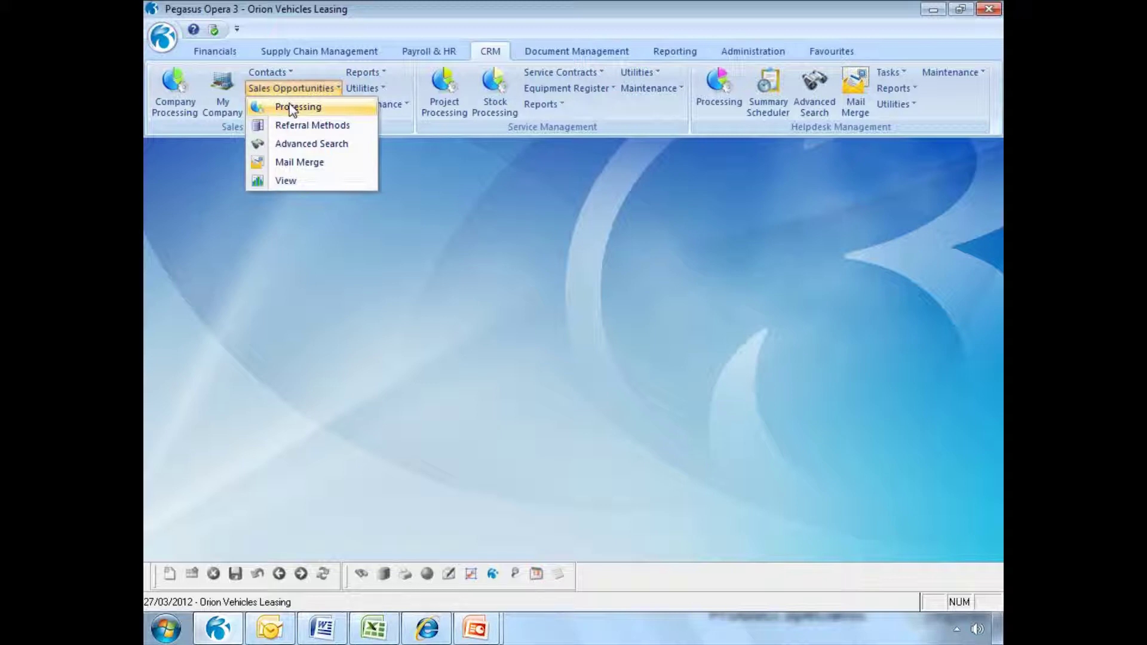
click(290, 90)
Open Company Processing and bring up the Hardcastle Biscuits prospect record from the company list
click(179, 106)
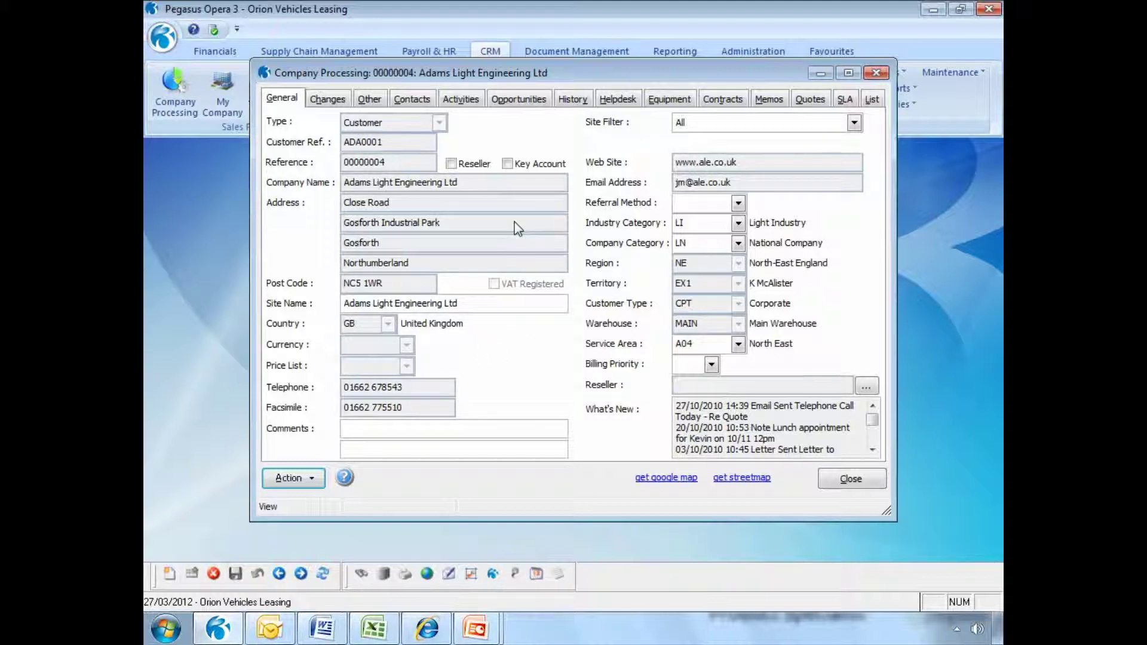
key(Tab)
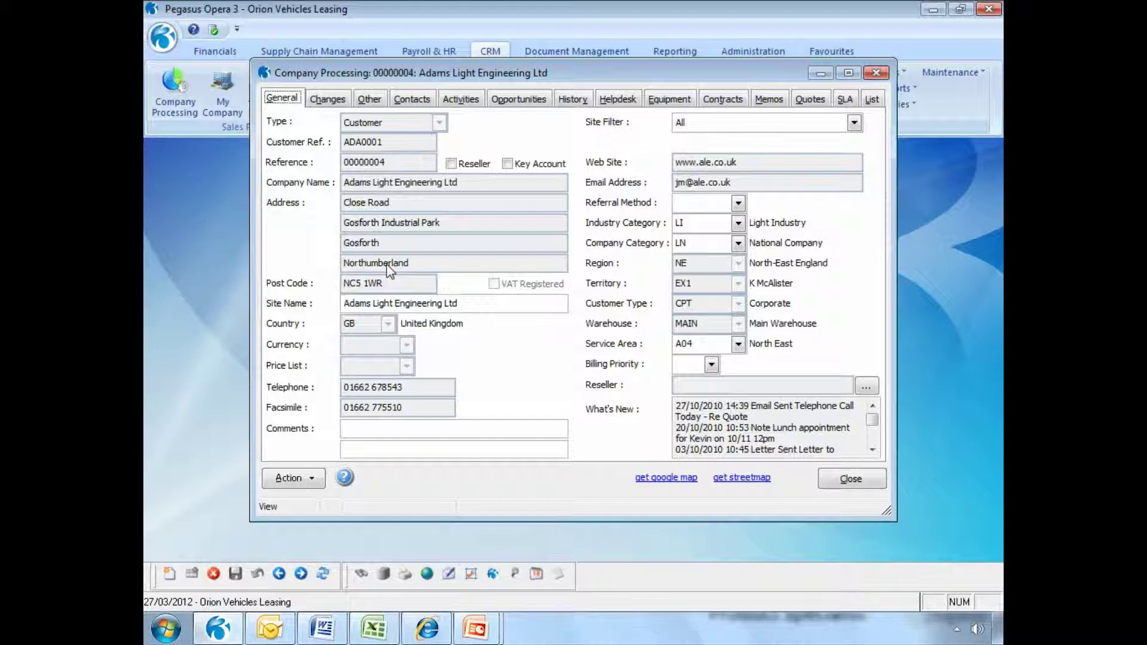
click(873, 103)
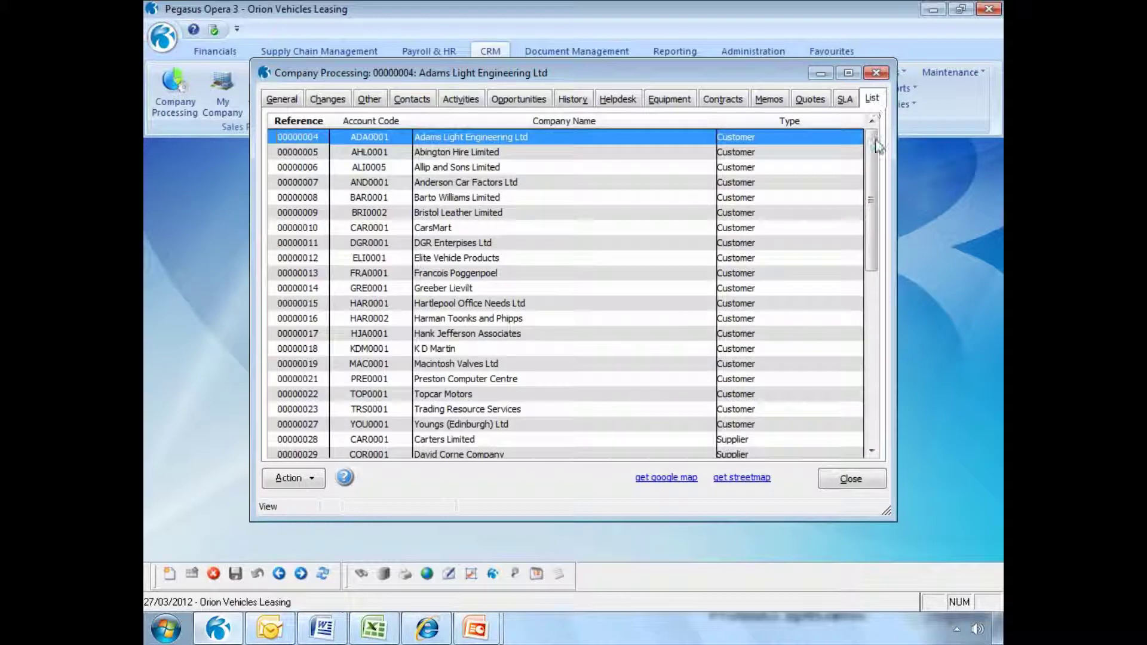
click(872, 335)
double_click(477, 424)
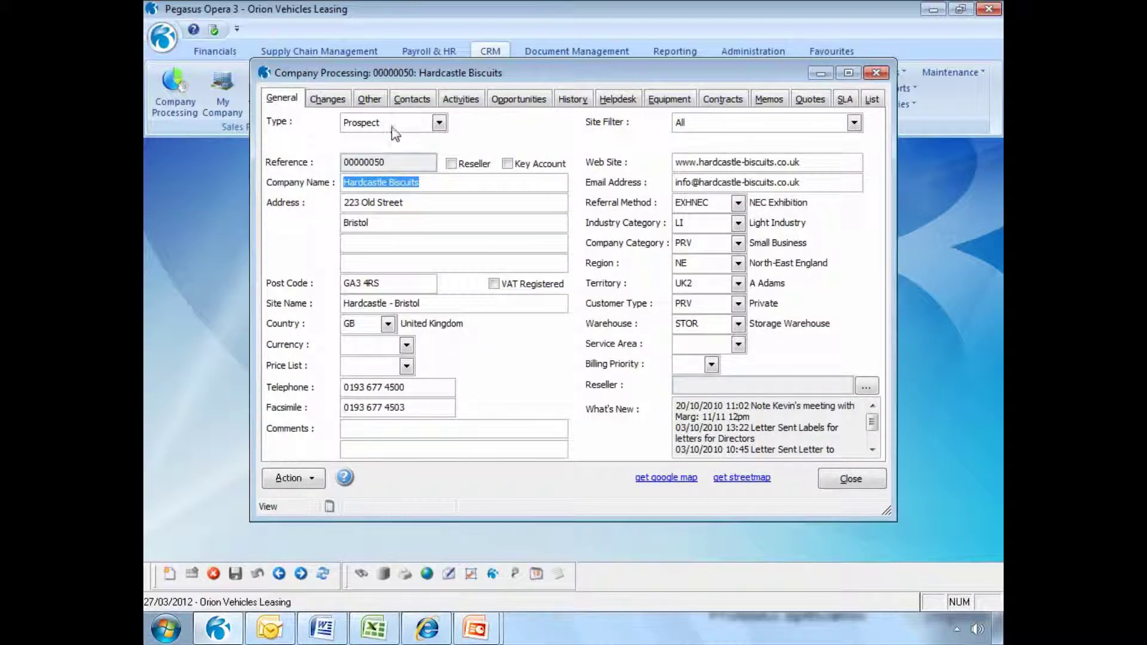
Look over the general details of Hardcastle Biscuits and view its available site filters, keeping All
click(421, 224)
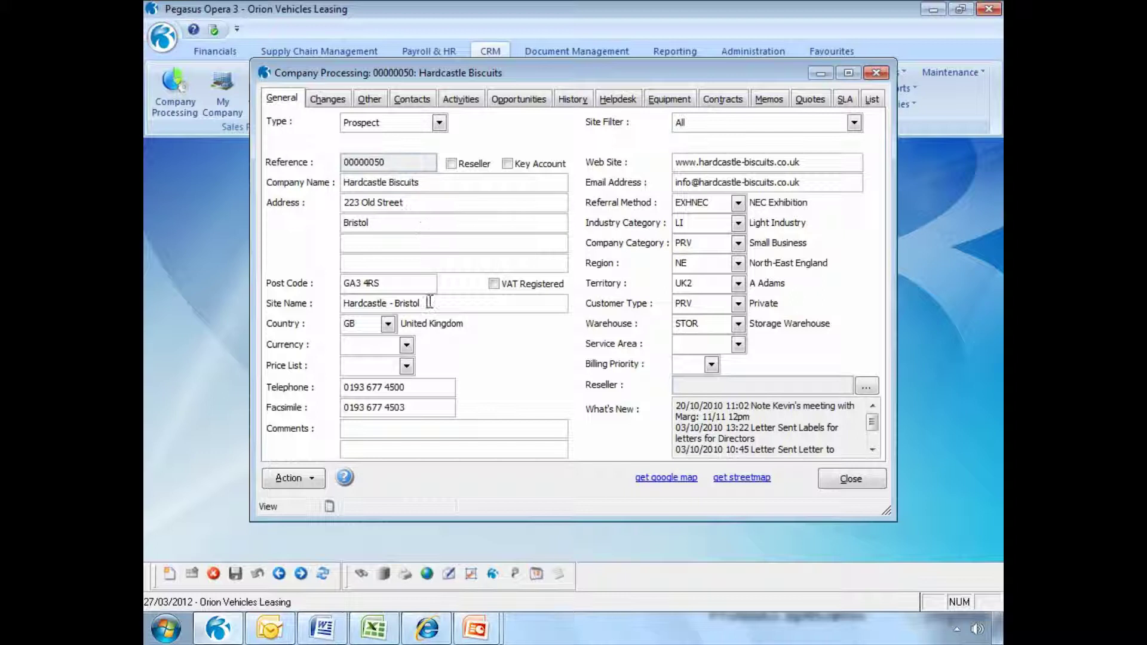
click(408, 257)
click(855, 123)
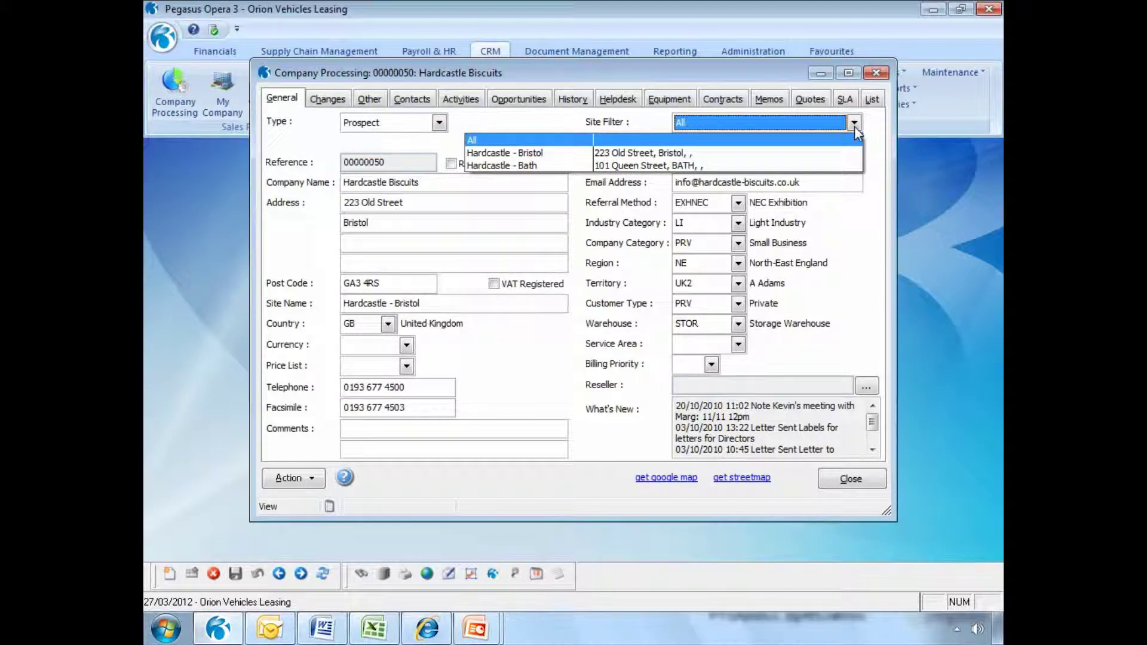
click(636, 236)
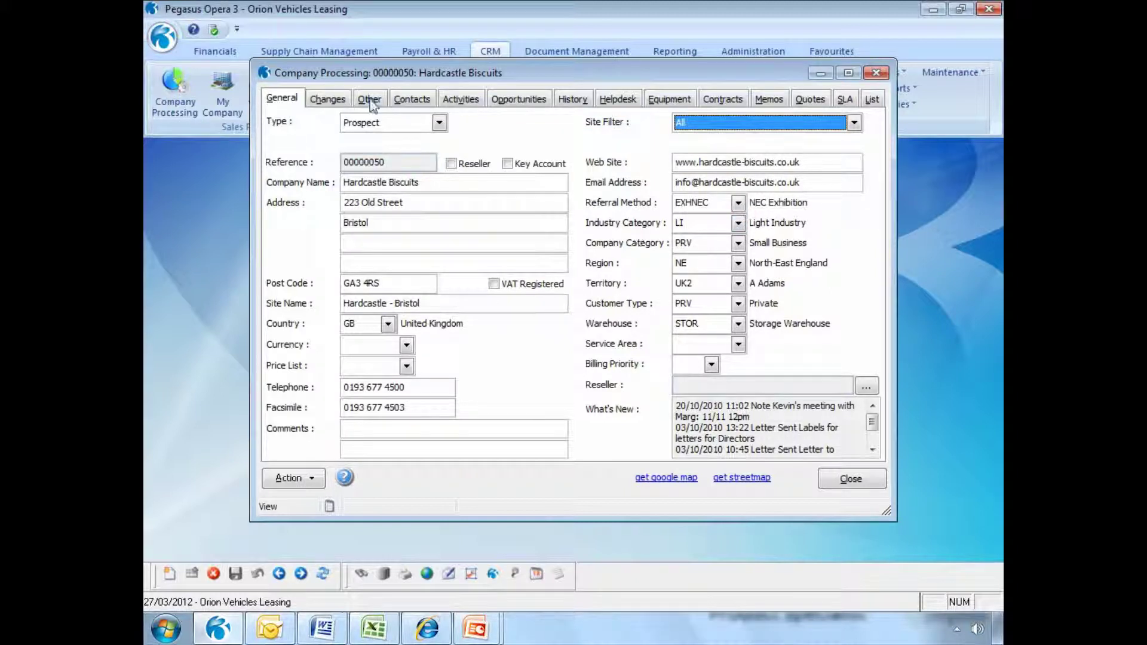
Review the company's change log, other details and contacts, opening and closing the first listed contact's record
click(327, 99)
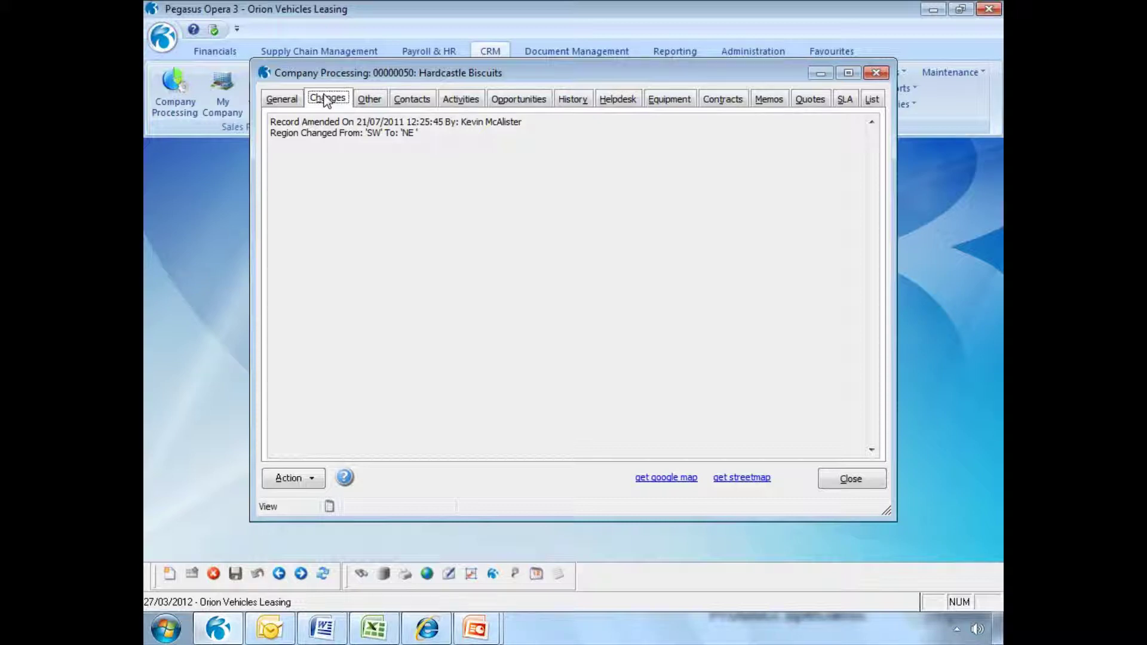
click(367, 105)
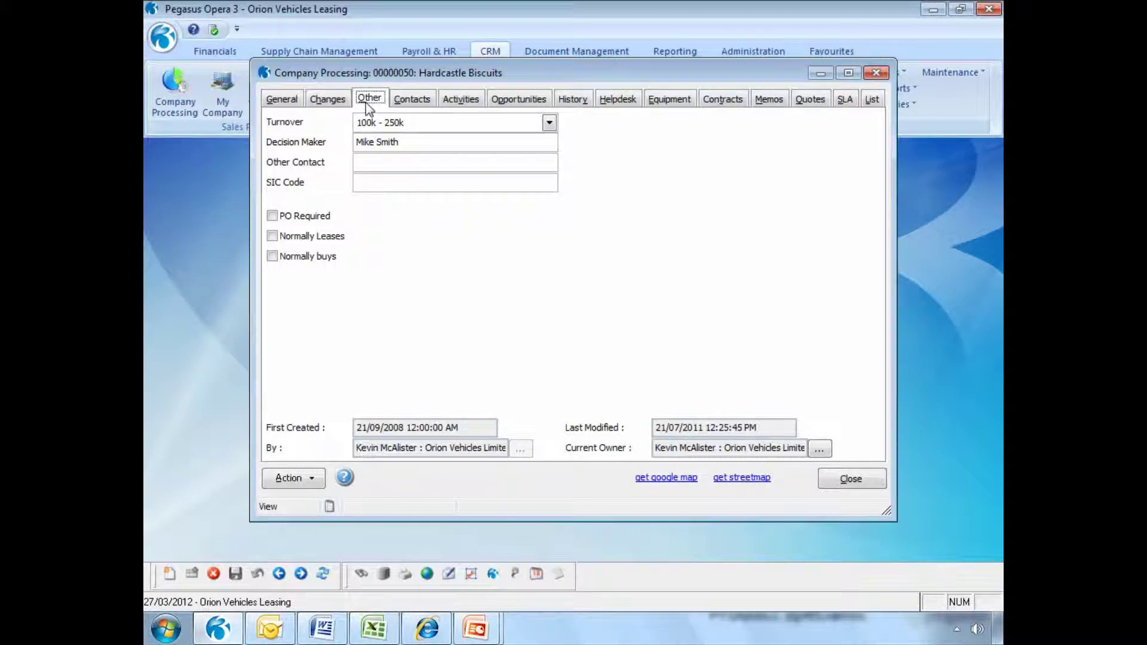
click(416, 105)
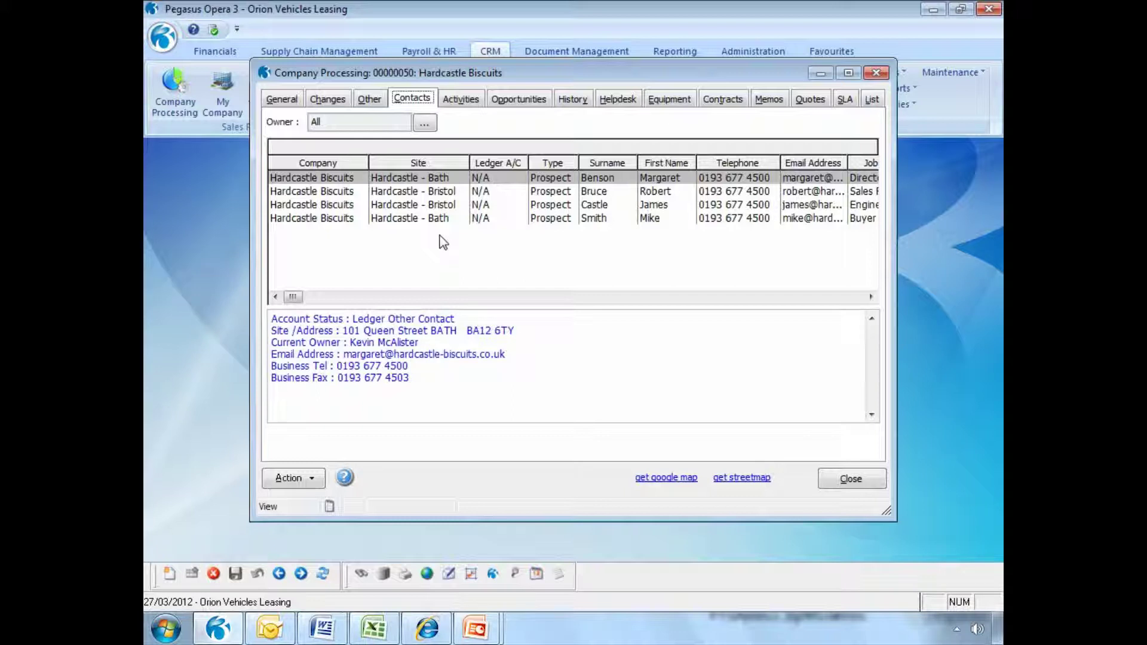
double_click(453, 177)
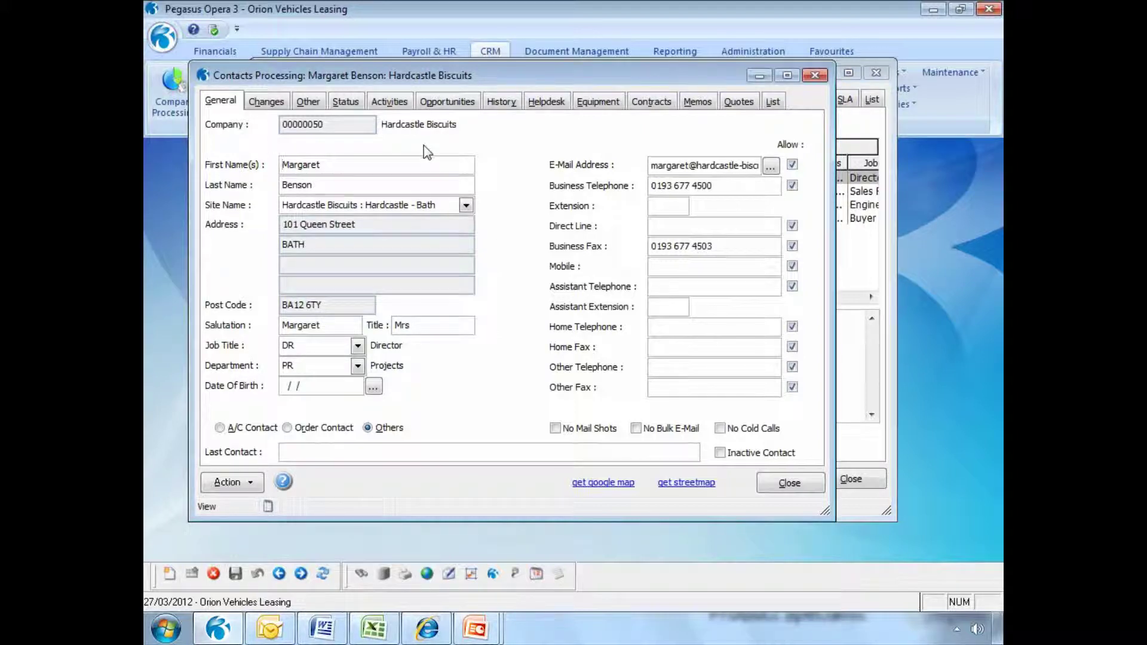
click(768, 485)
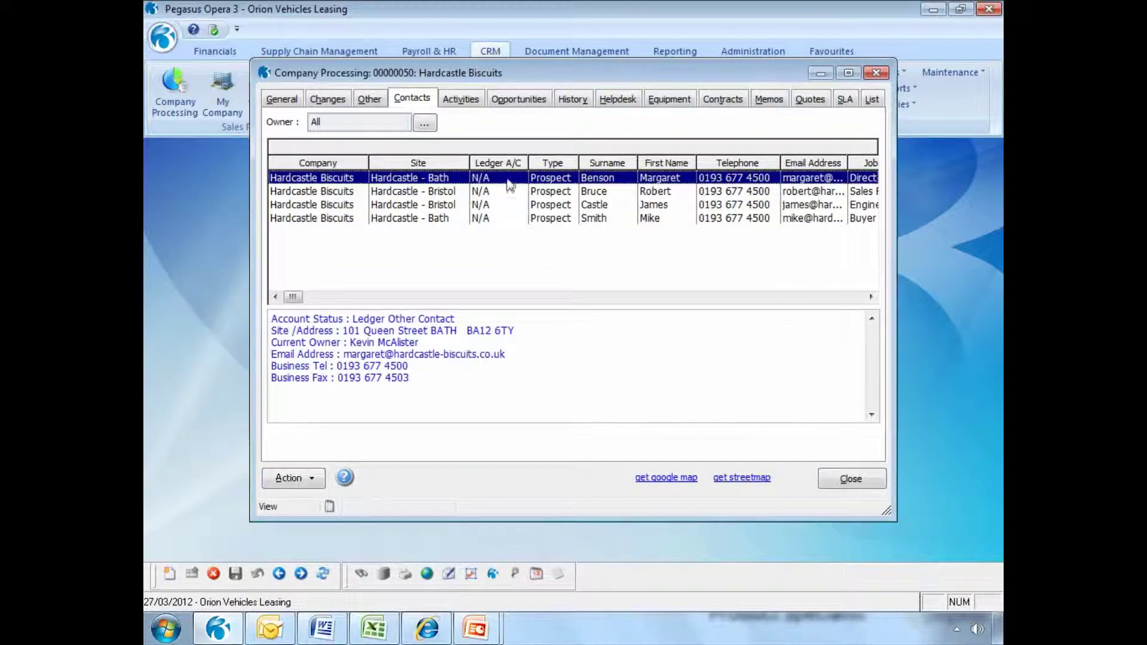
View the activities of Hardcastle Biscuits, then switch to the Adams Light Engineering Ltd record and show its activities
click(469, 99)
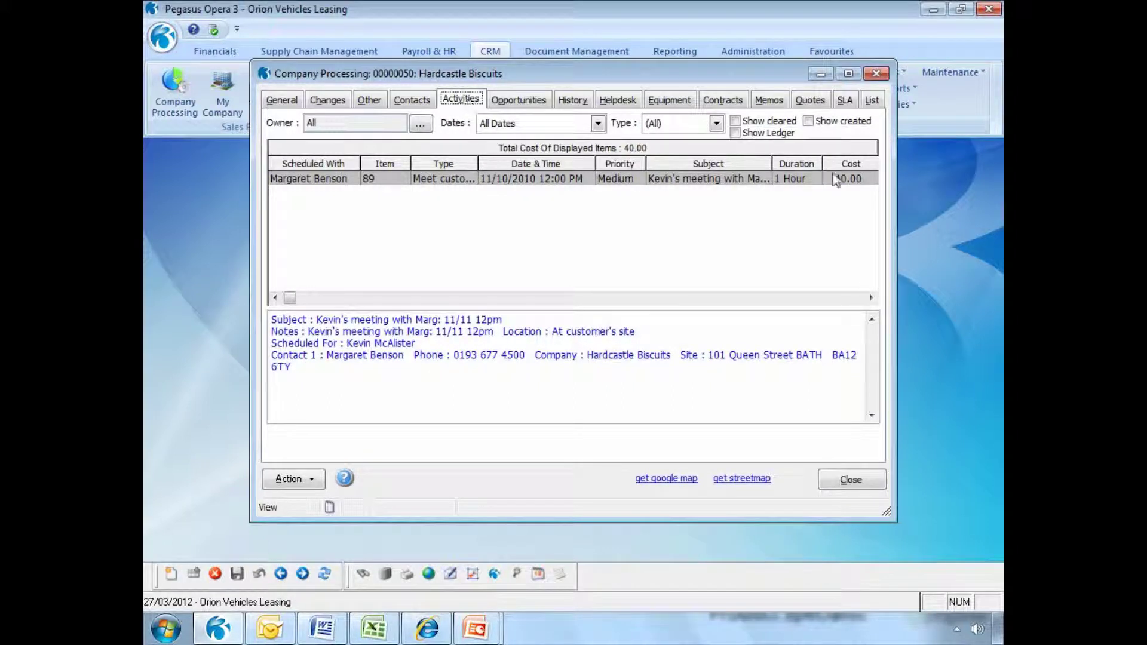
click(872, 100)
drag(869, 316, 870, 161)
double_click(447, 139)
click(462, 102)
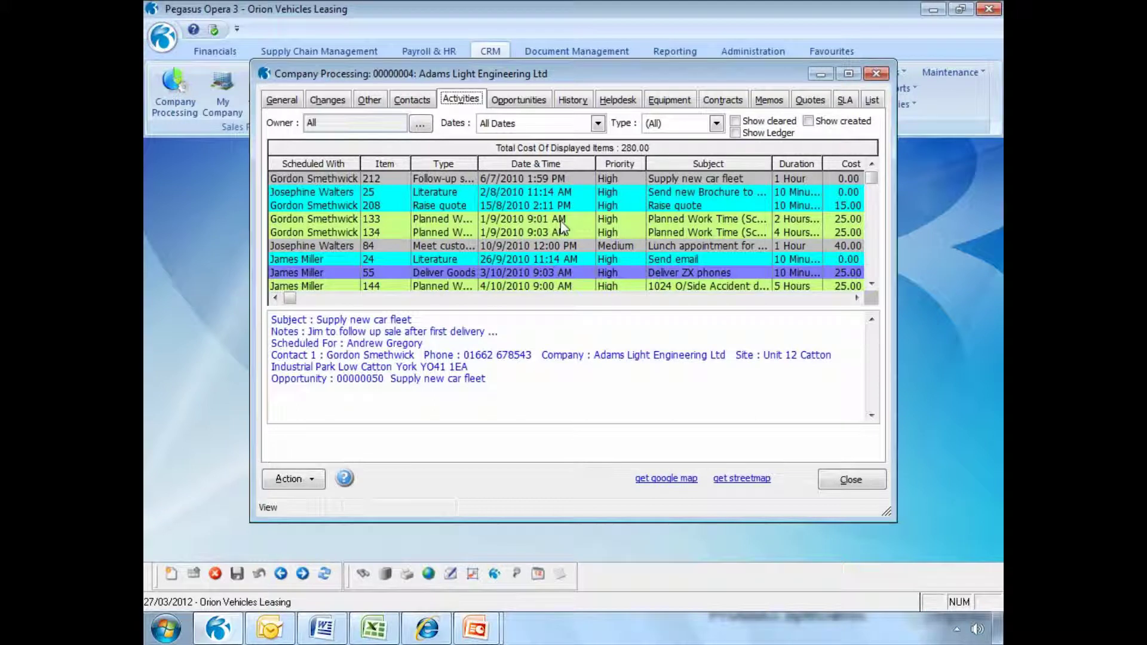
View the available date and type filters for the activities, keeping All Dates and (All), and include cleared activities
click(597, 123)
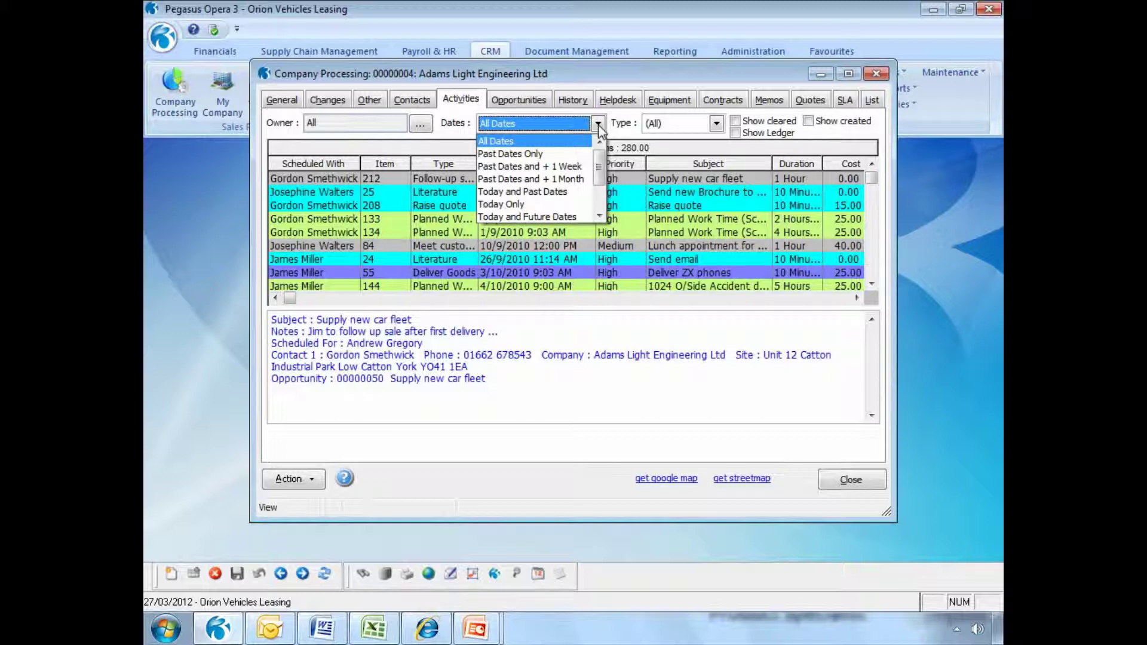
click(598, 124)
click(716, 123)
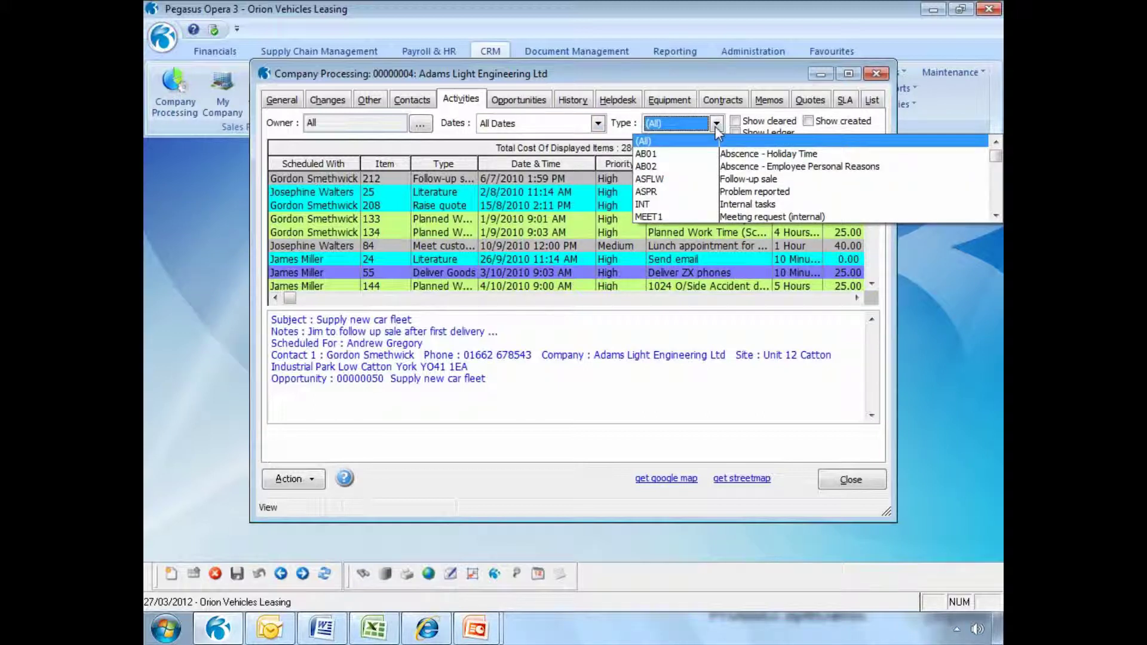
click(715, 127)
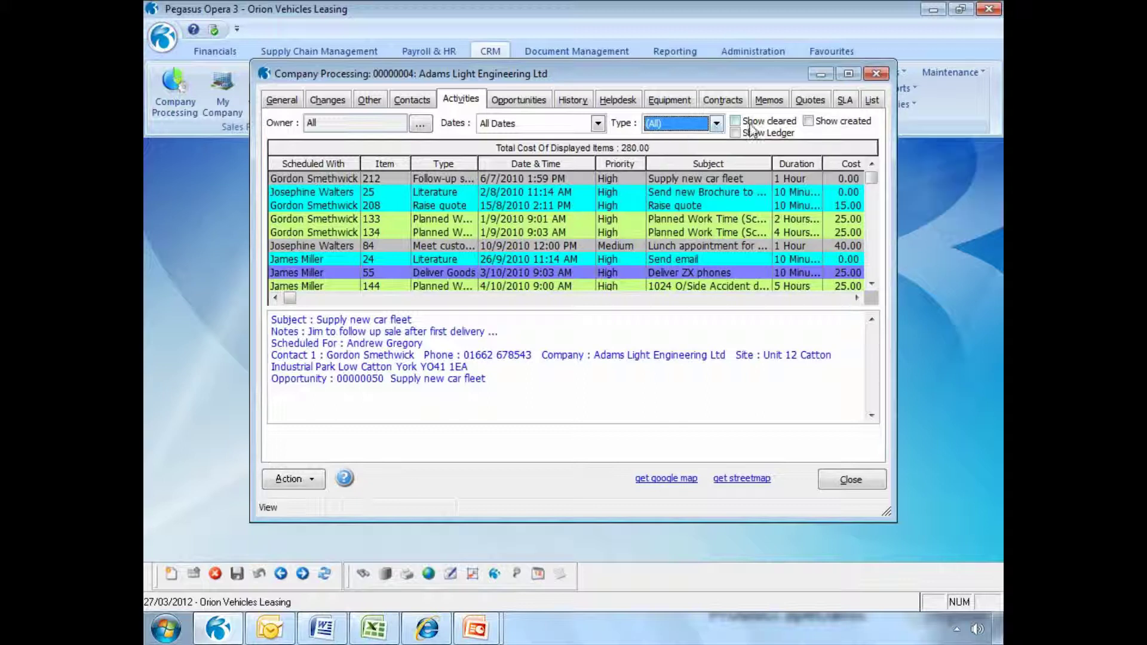
click(735, 121)
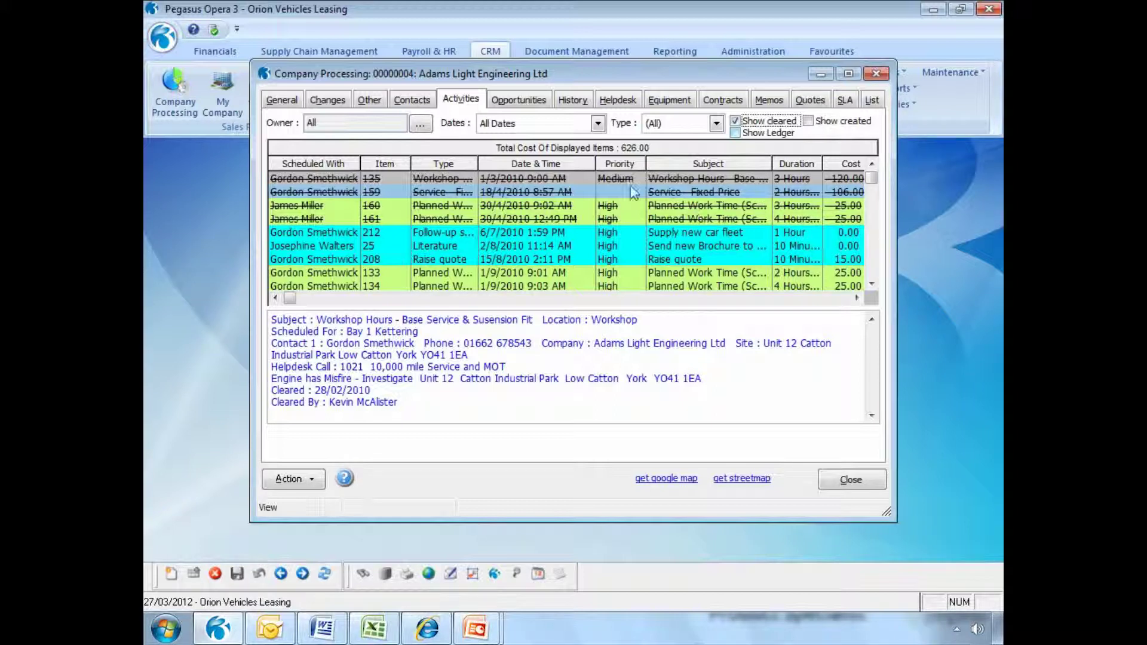
Review the company's history, bring up a blank history record and its attachment file selection, and close it without saving
click(589, 102)
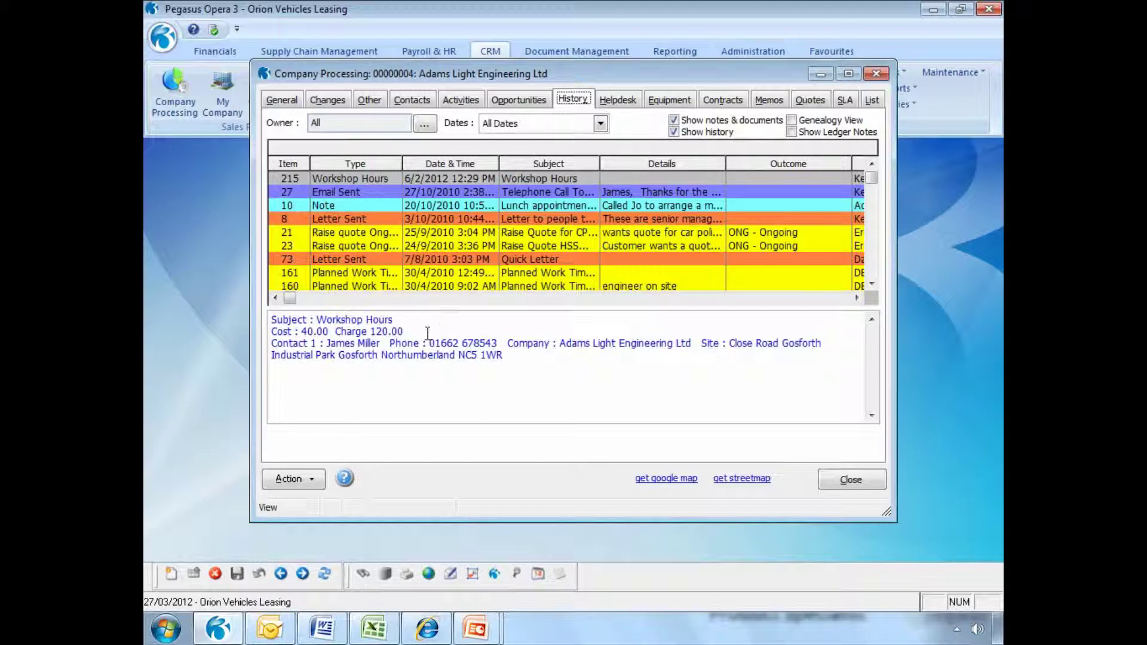
click(309, 480)
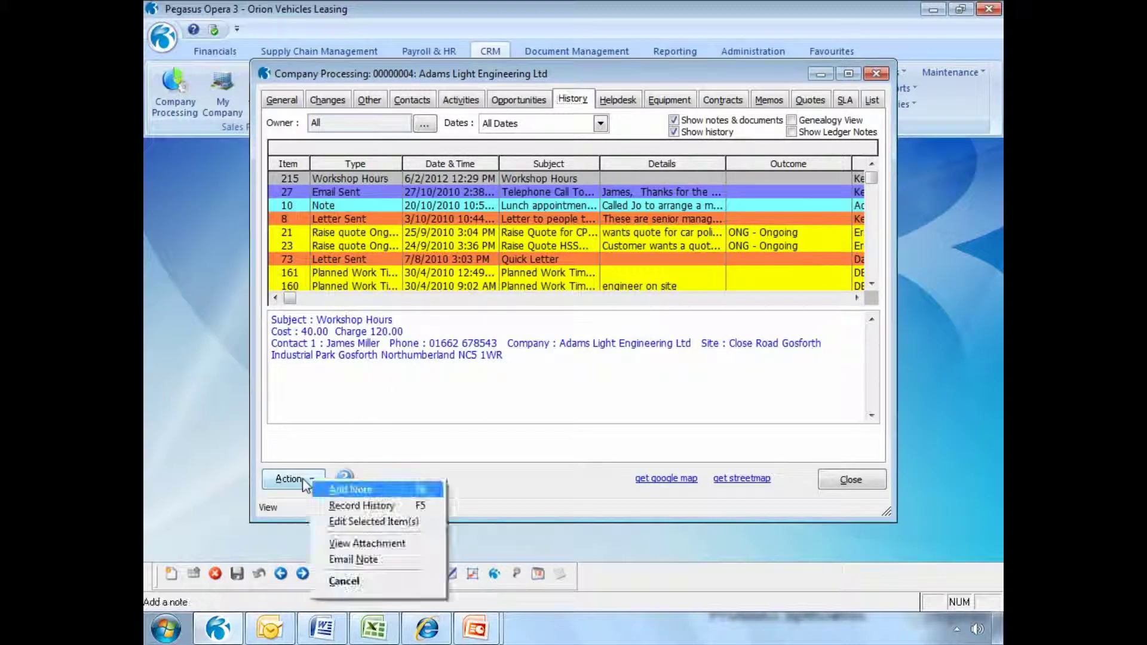
click(333, 506)
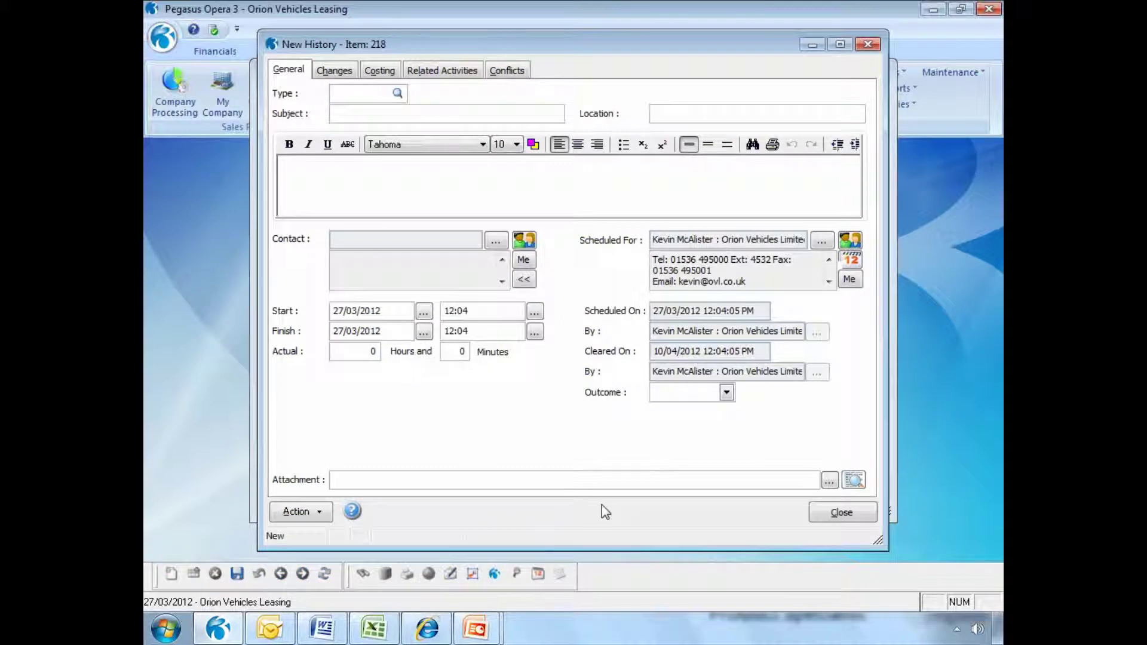
click(830, 481)
click(811, 443)
click(832, 514)
click(594, 371)
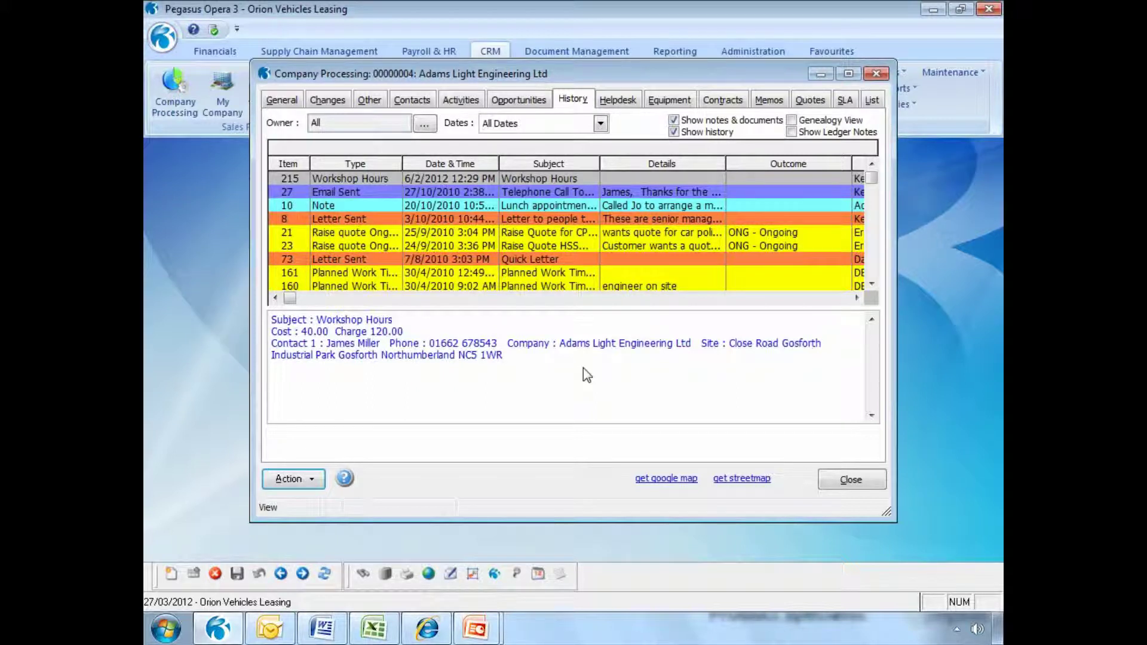
Review the company's sales opportunities, opening and closing the Electric car polisher opportunity
click(518, 100)
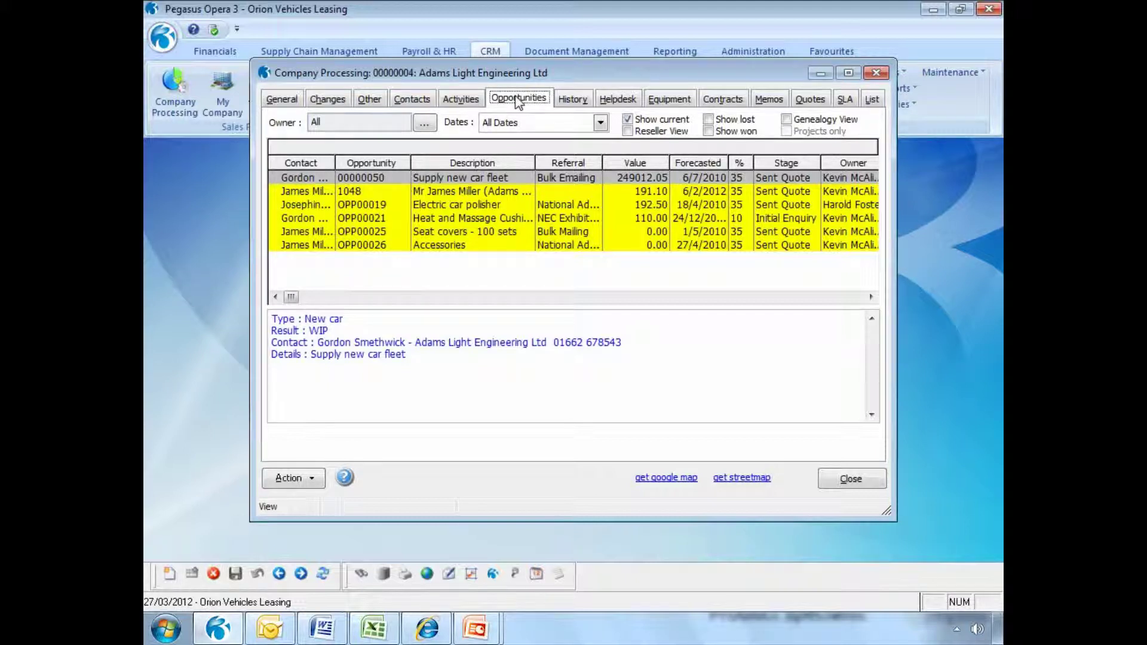
click(505, 205)
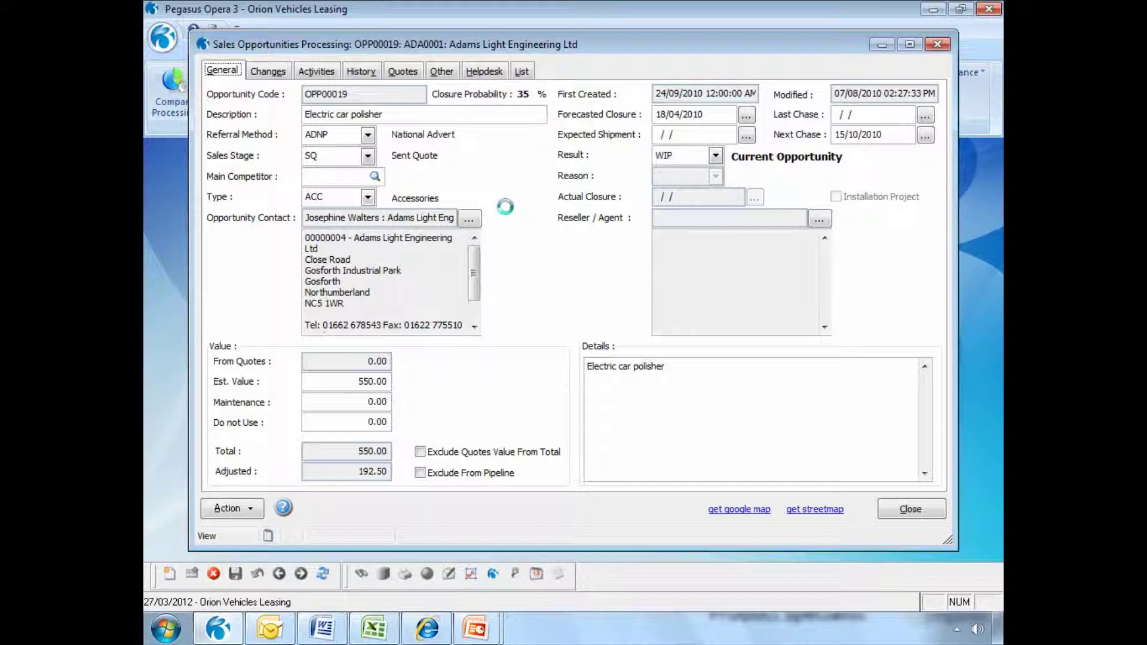
click(891, 508)
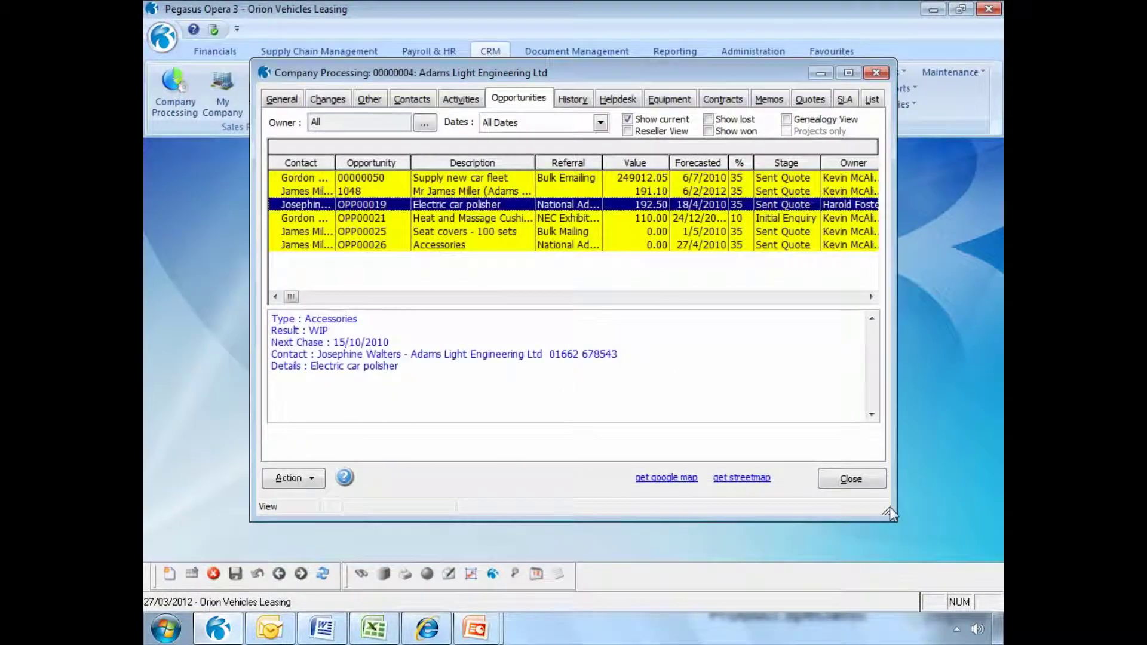
Look through the company's helpdesk calls, equipment, contracts and SLA profiles
click(620, 99)
click(670, 99)
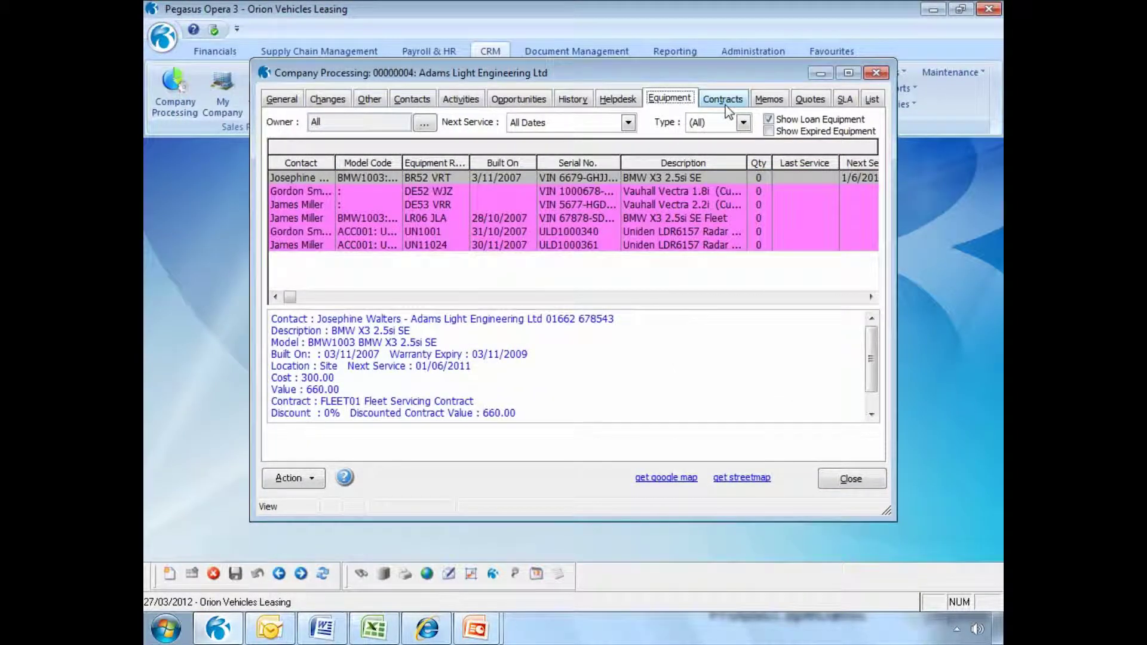
click(724, 99)
click(846, 100)
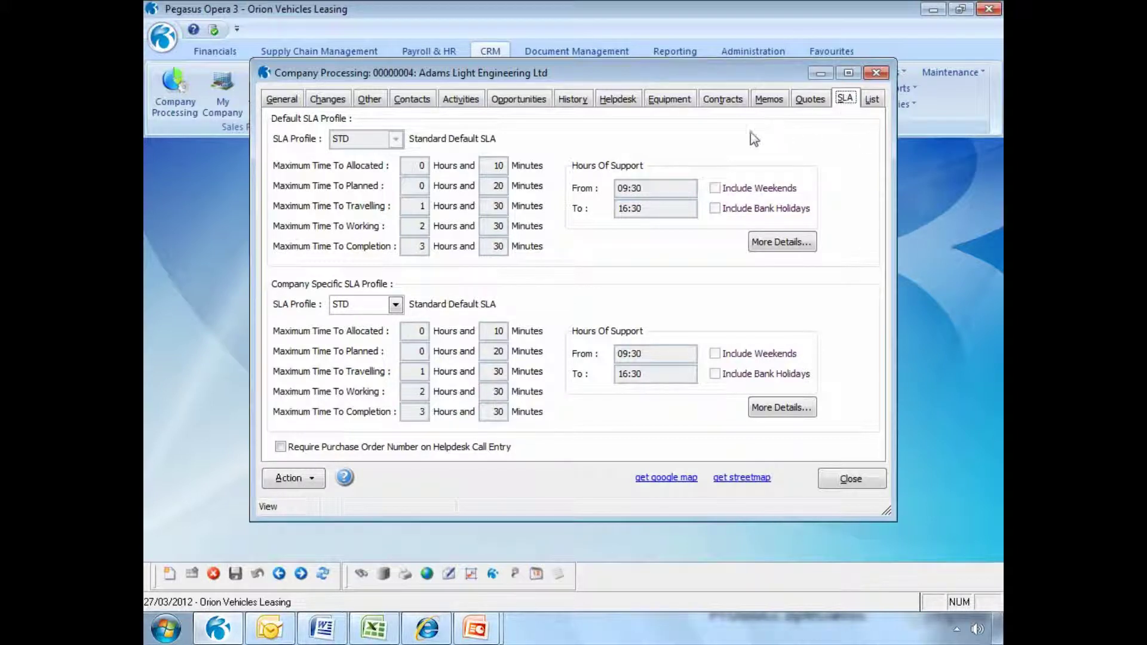
click(618, 99)
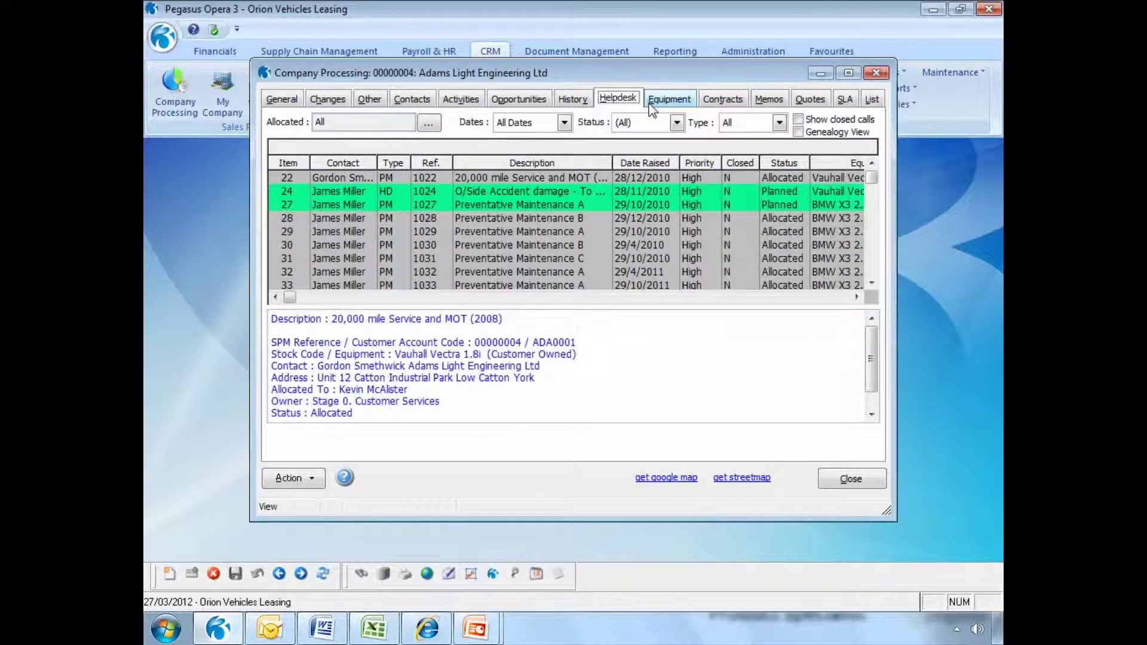
click(669, 104)
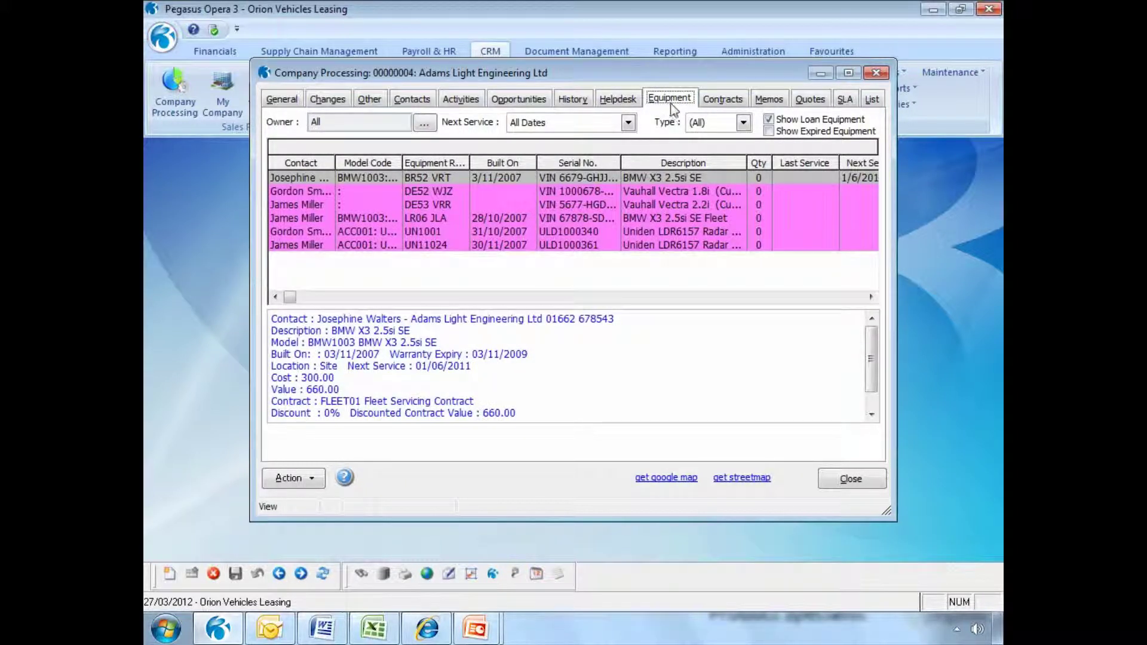
click(734, 106)
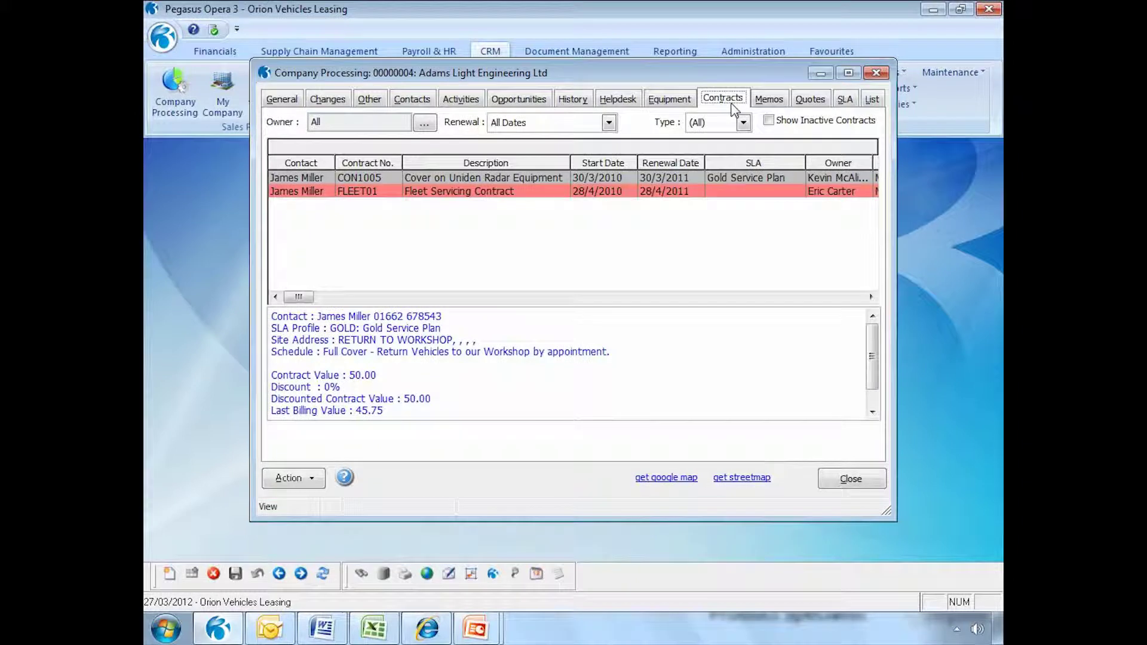
click(844, 102)
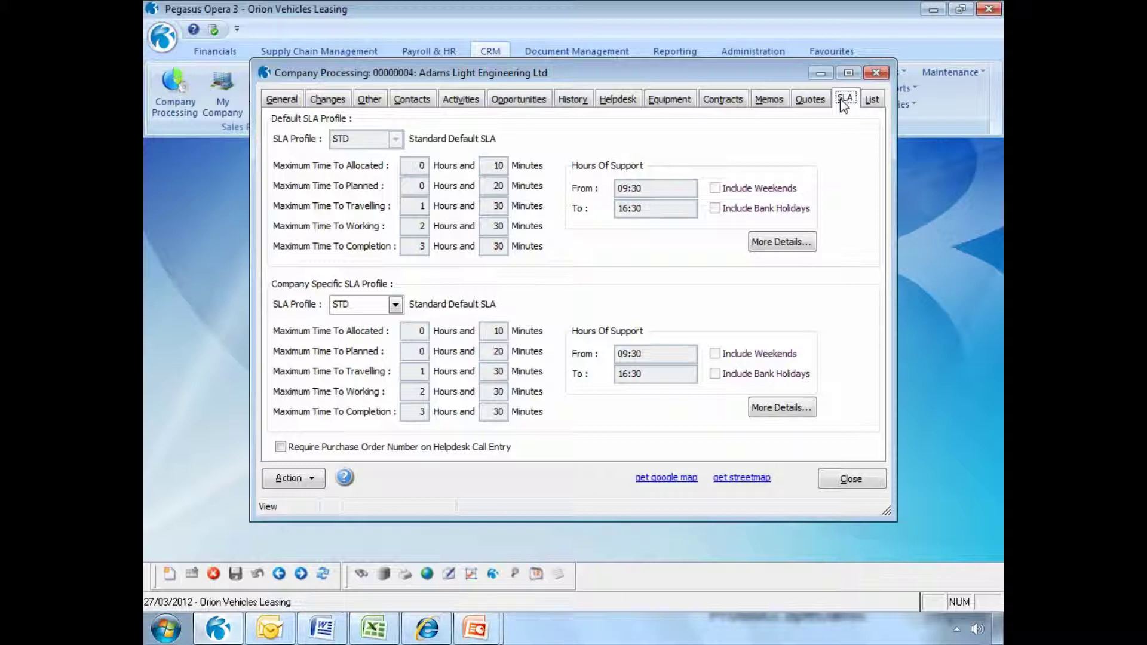
Show the company's quotes including inactive and progressed ones, and close Company Processing
click(812, 100)
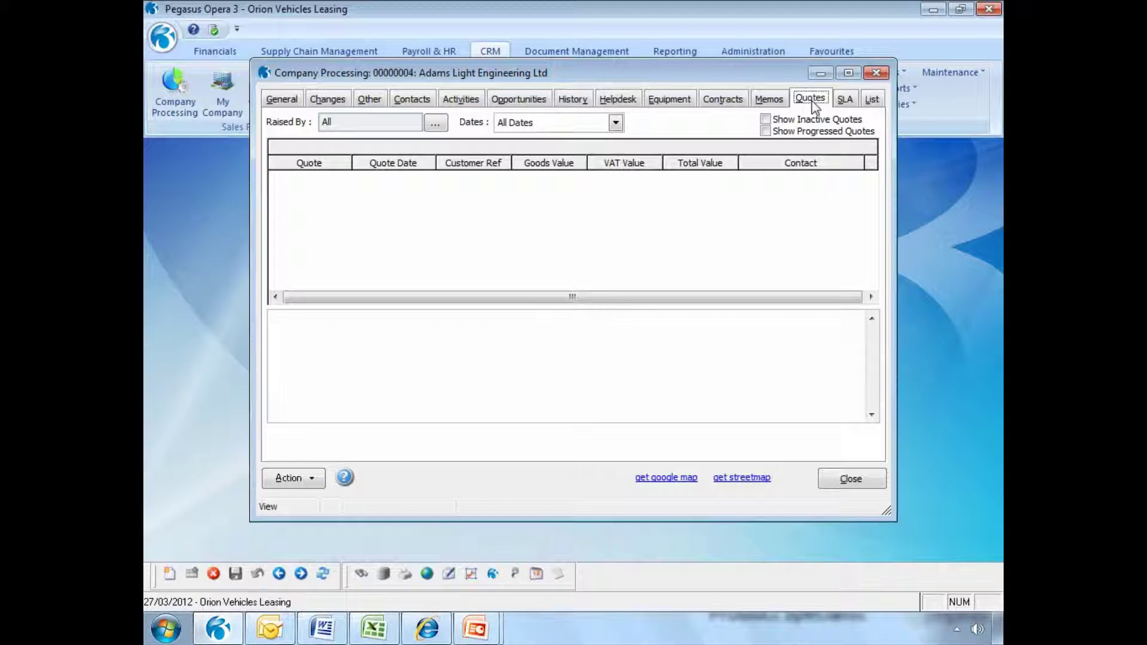
click(765, 120)
click(764, 131)
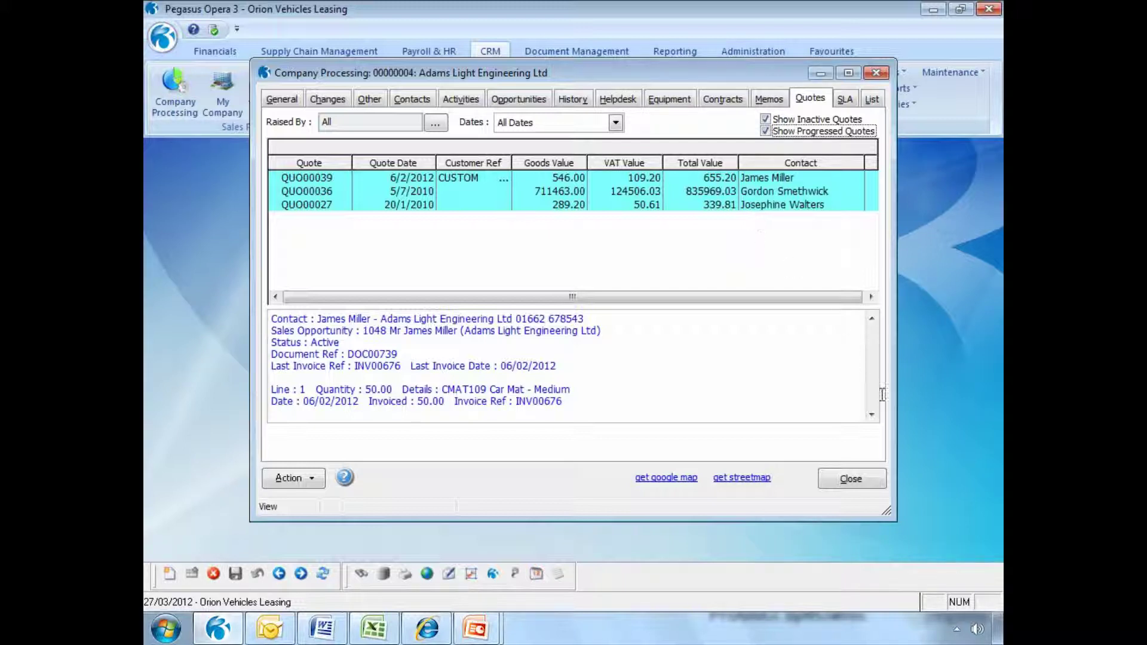
click(861, 479)
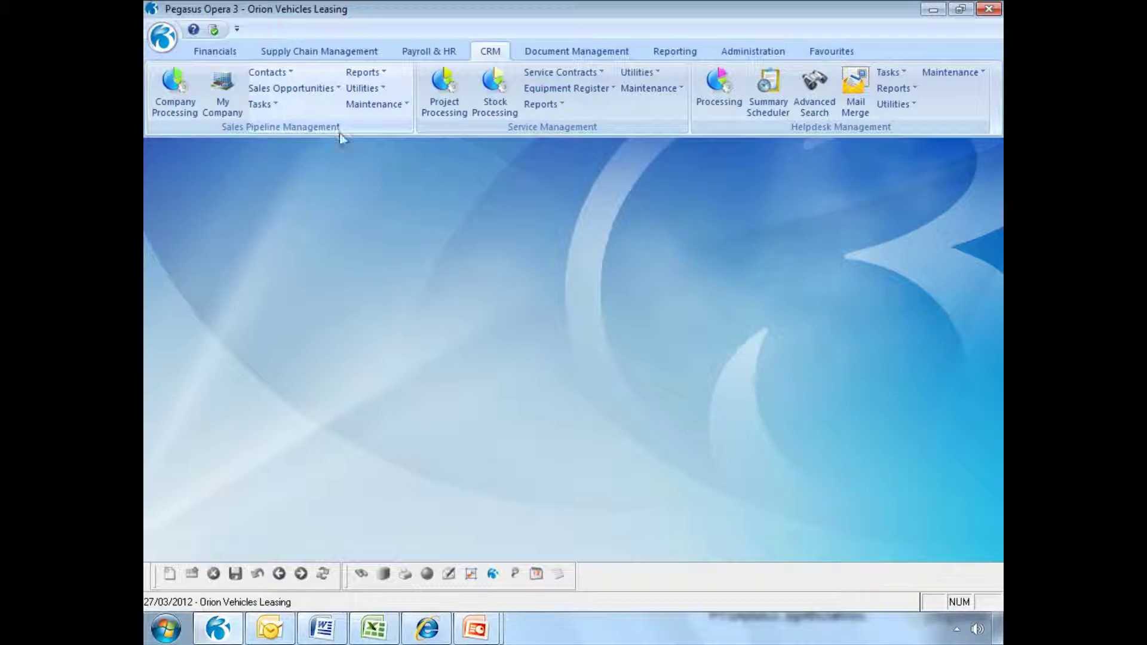
Open the sales opportunity Referral Methods, view the list of methods and return to the Local Advert details
click(321, 91)
click(321, 94)
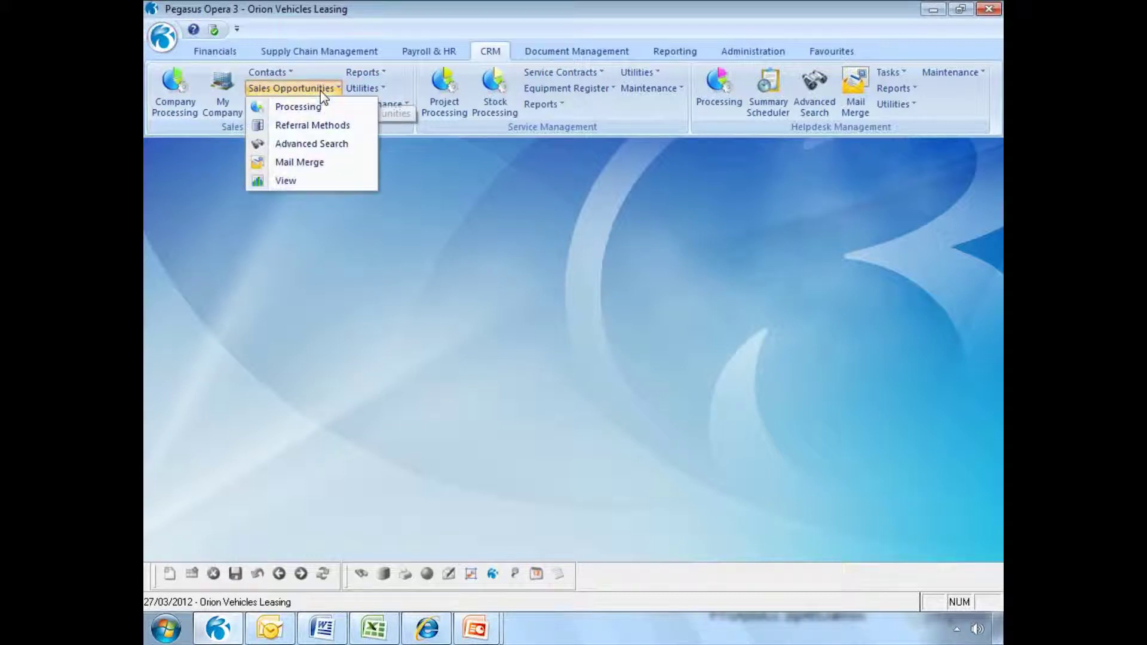
click(326, 125)
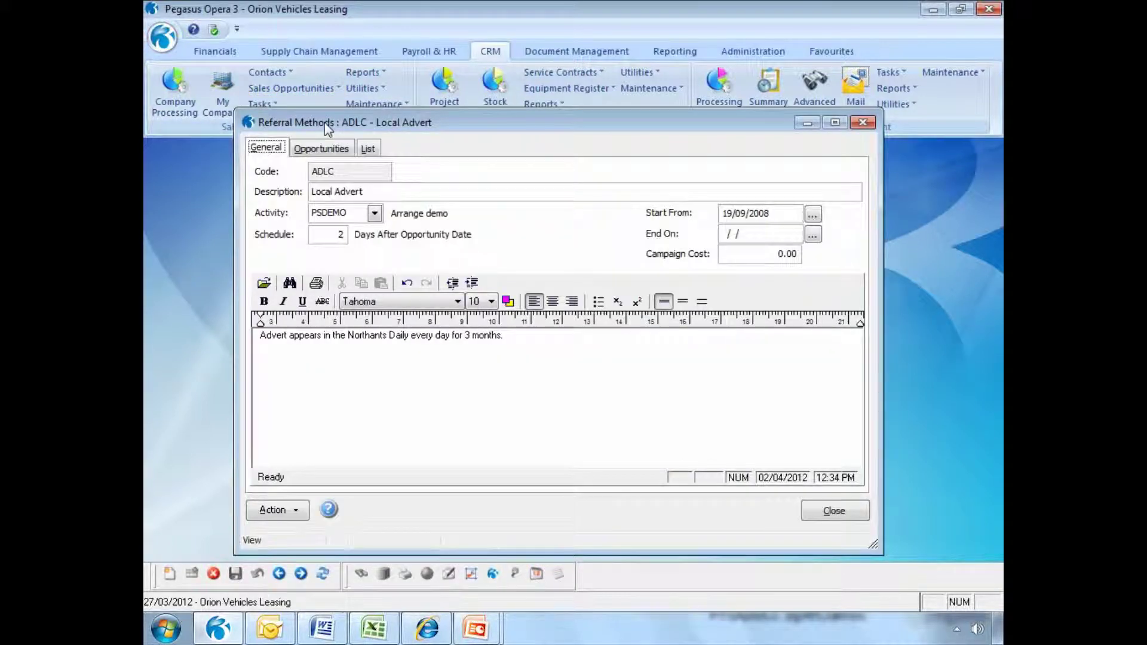
click(368, 151)
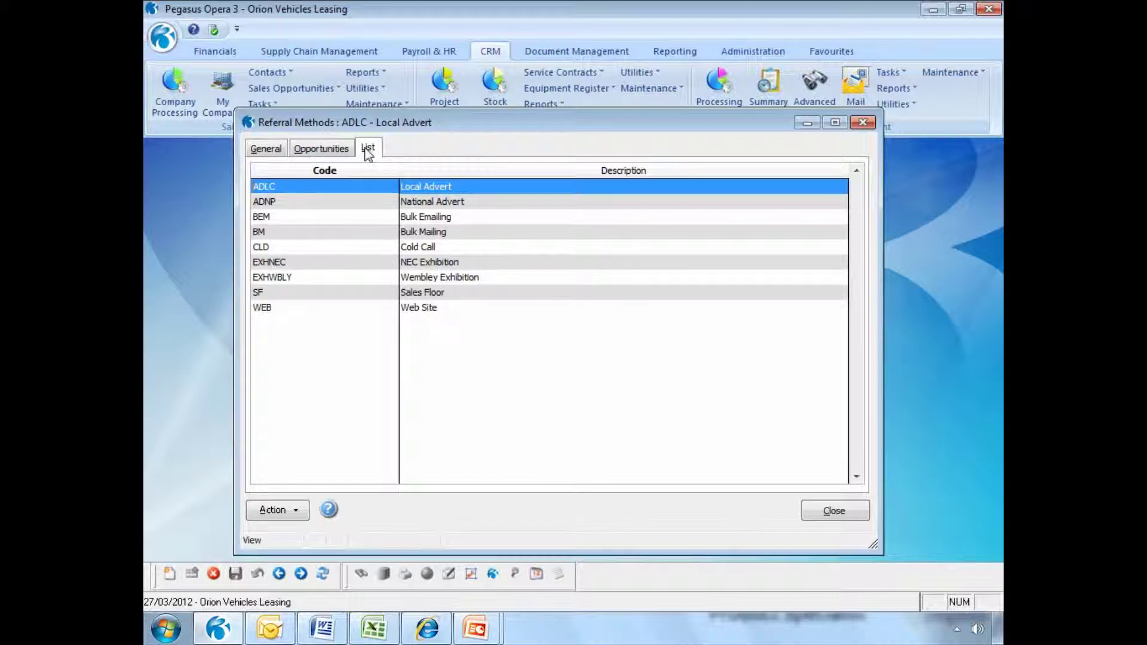
click(276, 148)
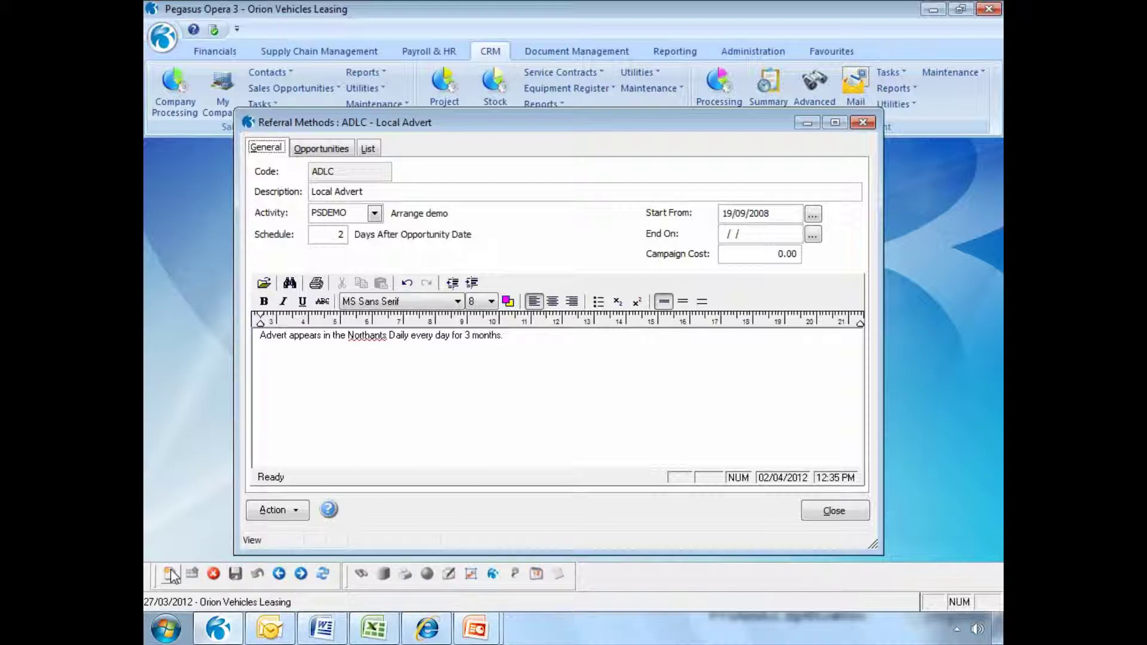
Create a new referral method with code MKG and description Marketing Campaign
click(170, 575)
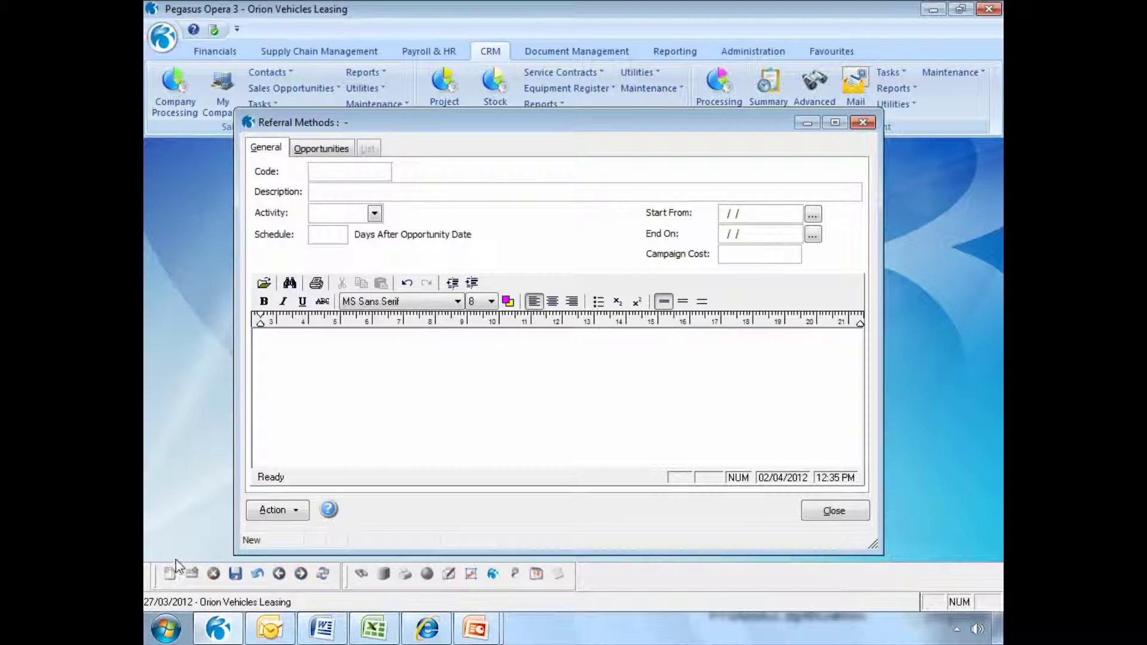
click(339, 173)
text(MKG)
key(Tab)
text(Marketing Campaign)
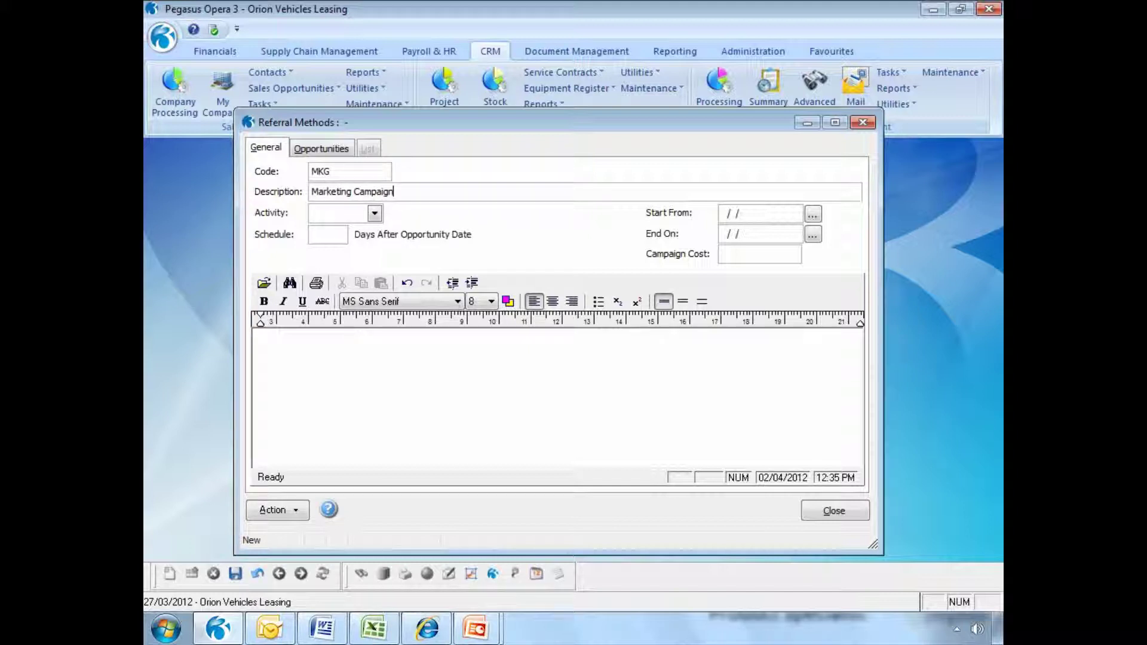
Assign the PSFLW Follow-up prospect activity to the MKG referral method, save it and close Referral Methods
click(380, 215)
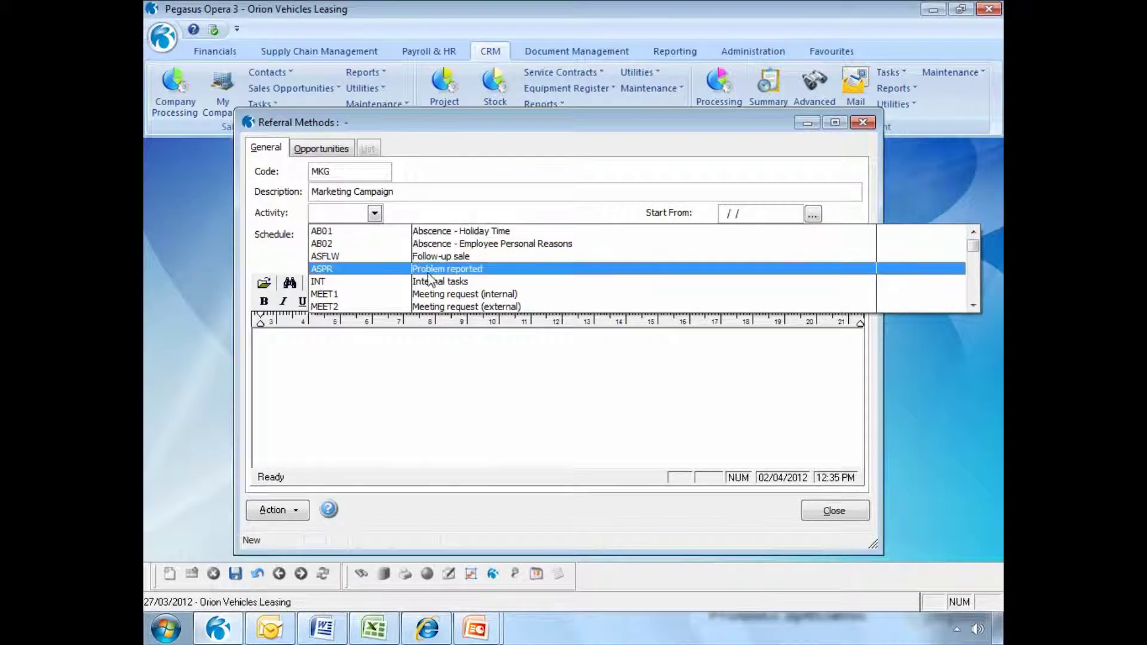
click(973, 305)
click(973, 305)
click(812, 281)
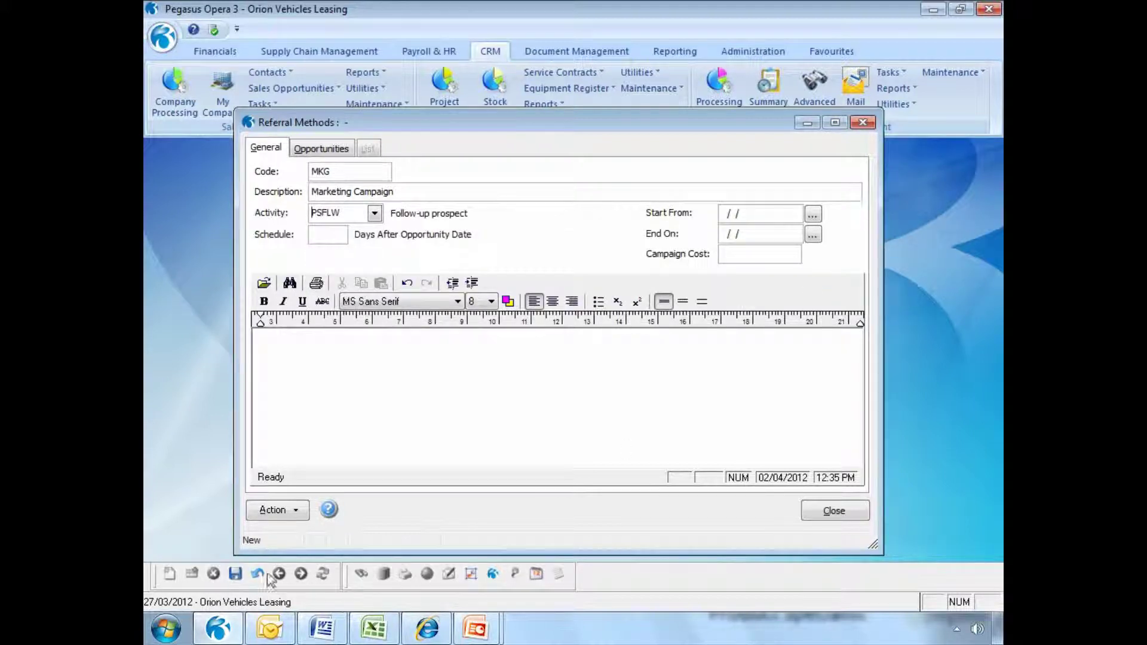
click(235, 575)
click(839, 514)
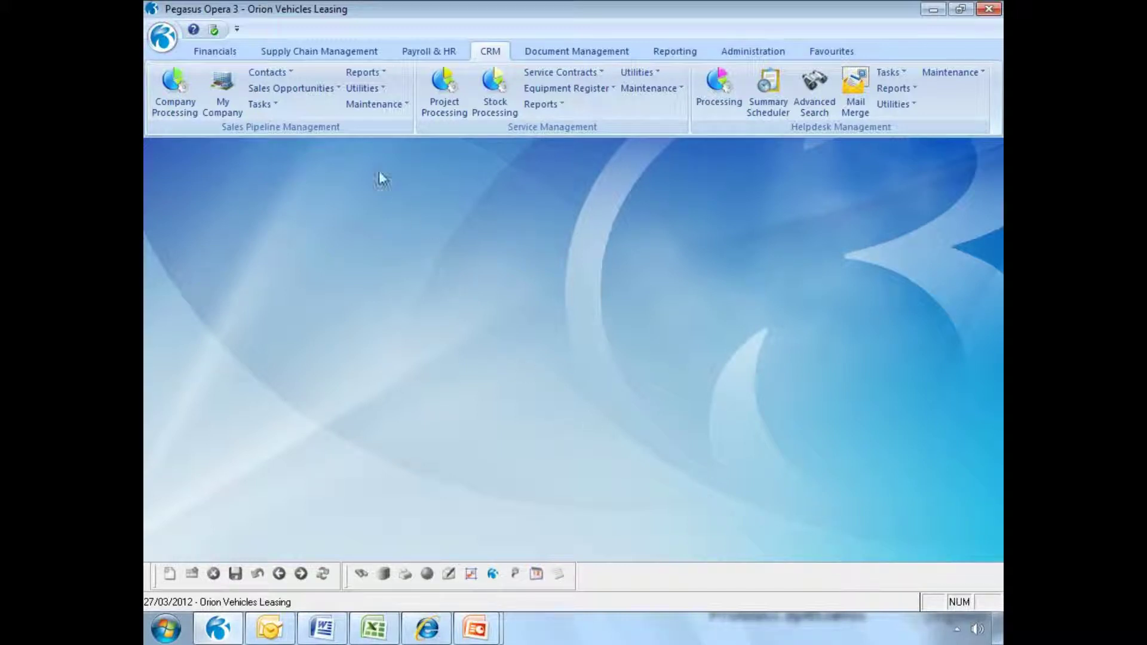
Open the contact Advanced Search and examine the contact criteria, company criteria and available contact attributes
click(290, 74)
click(307, 128)
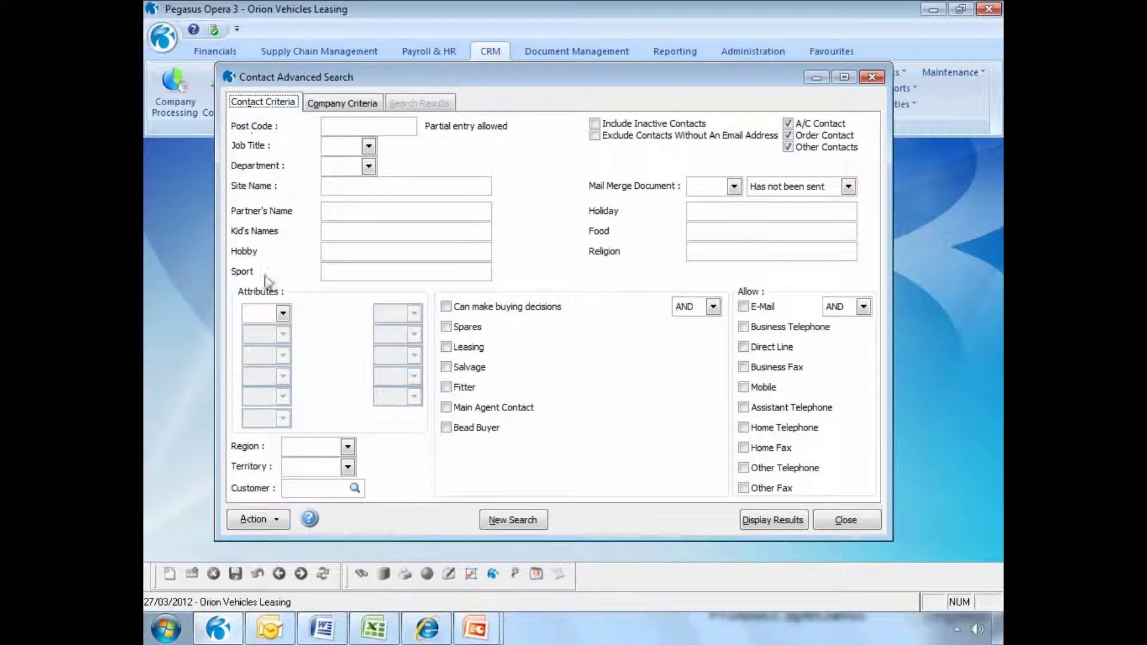
click(350, 107)
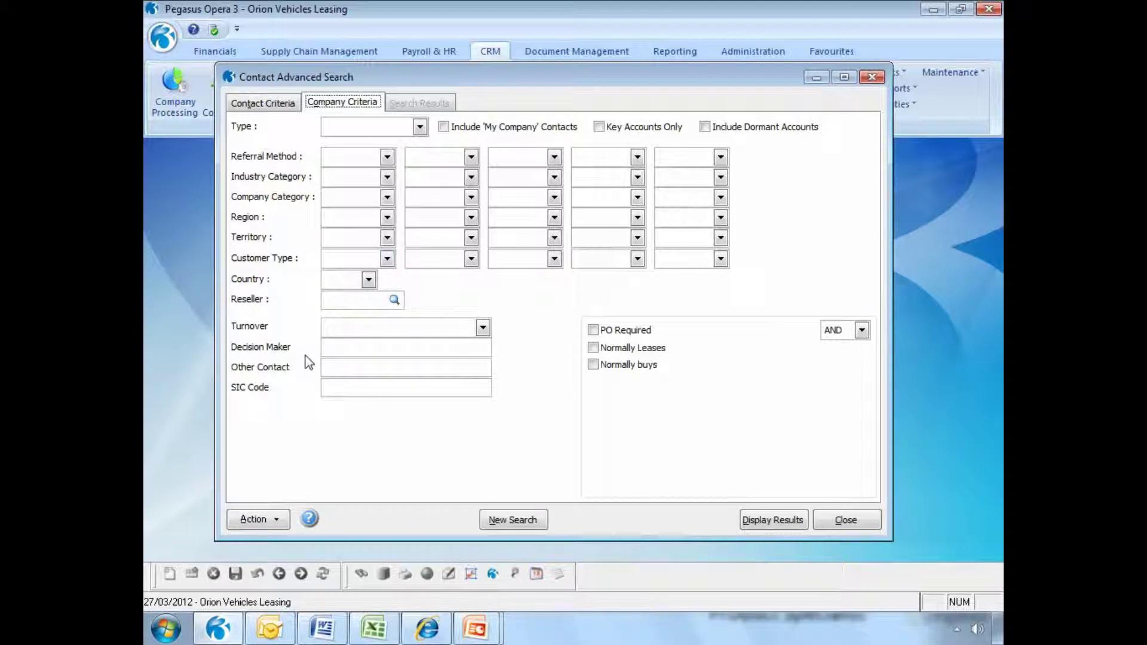
click(281, 106)
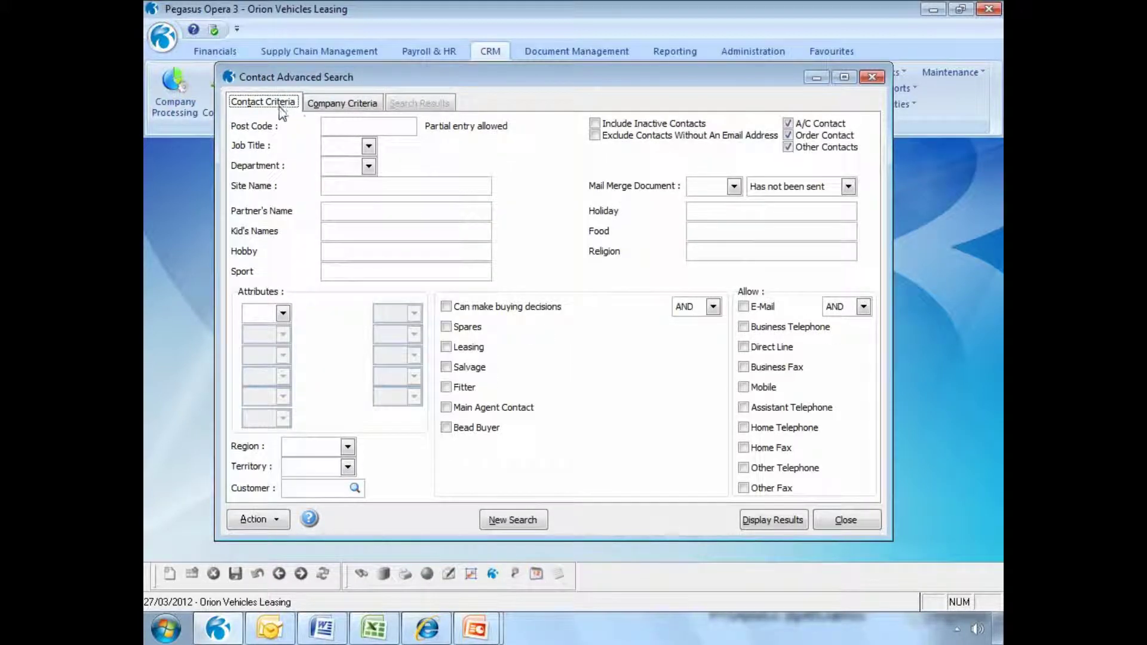
click(283, 313)
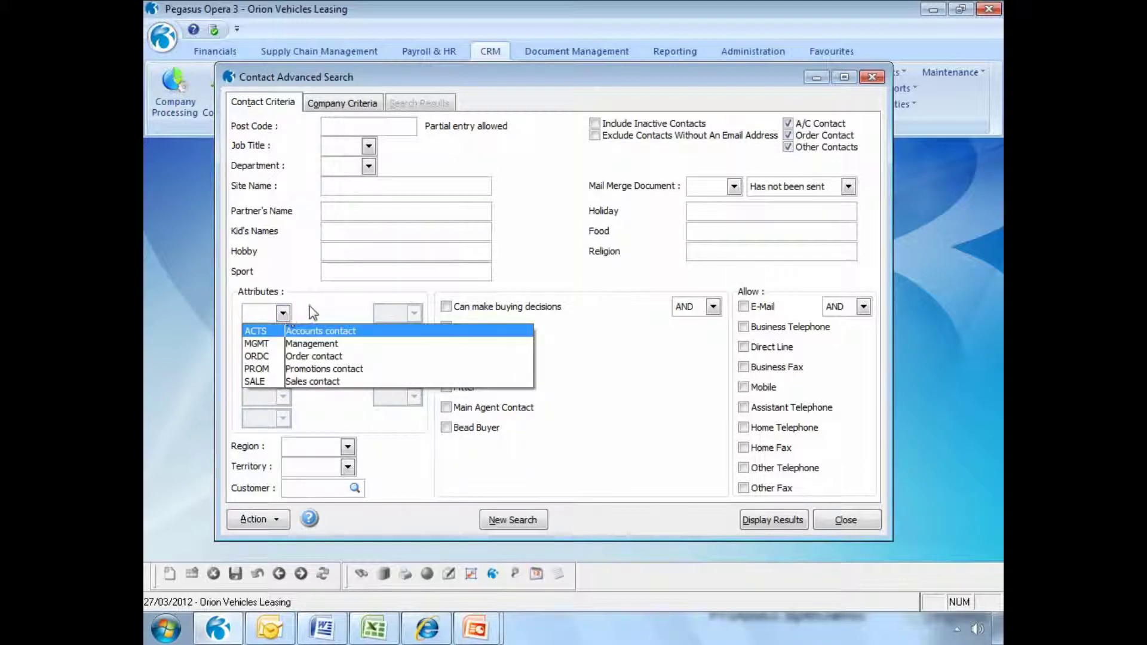
click(312, 312)
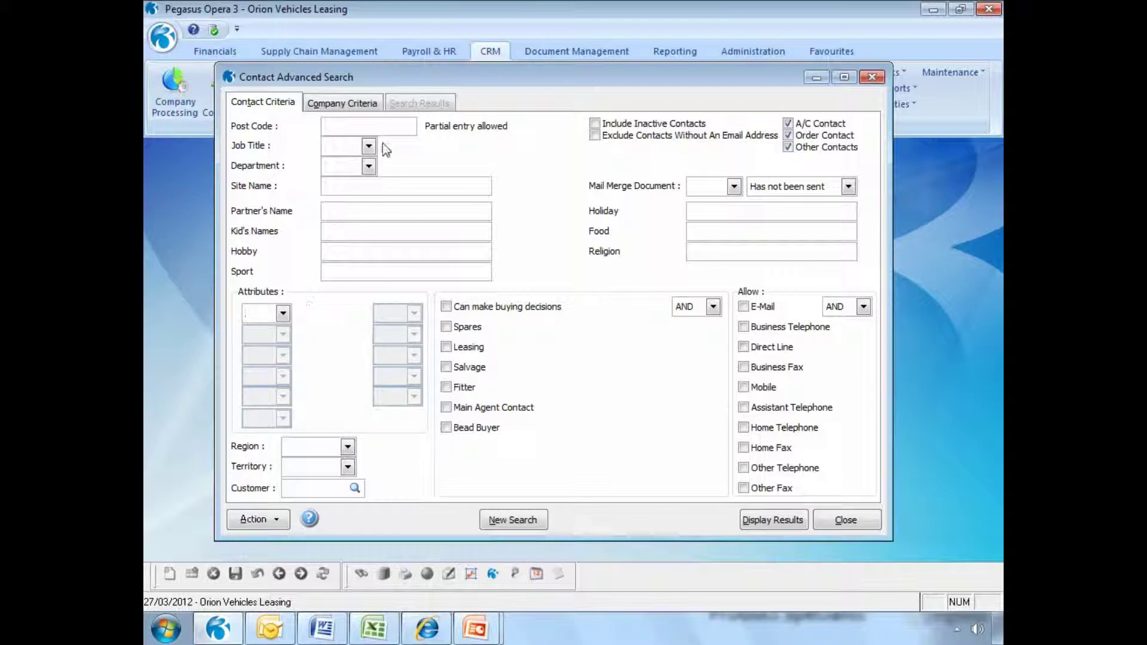
Set the company Region criteria to NW (North-West England) and NE (North-East England), and display the matching contacts
click(363, 107)
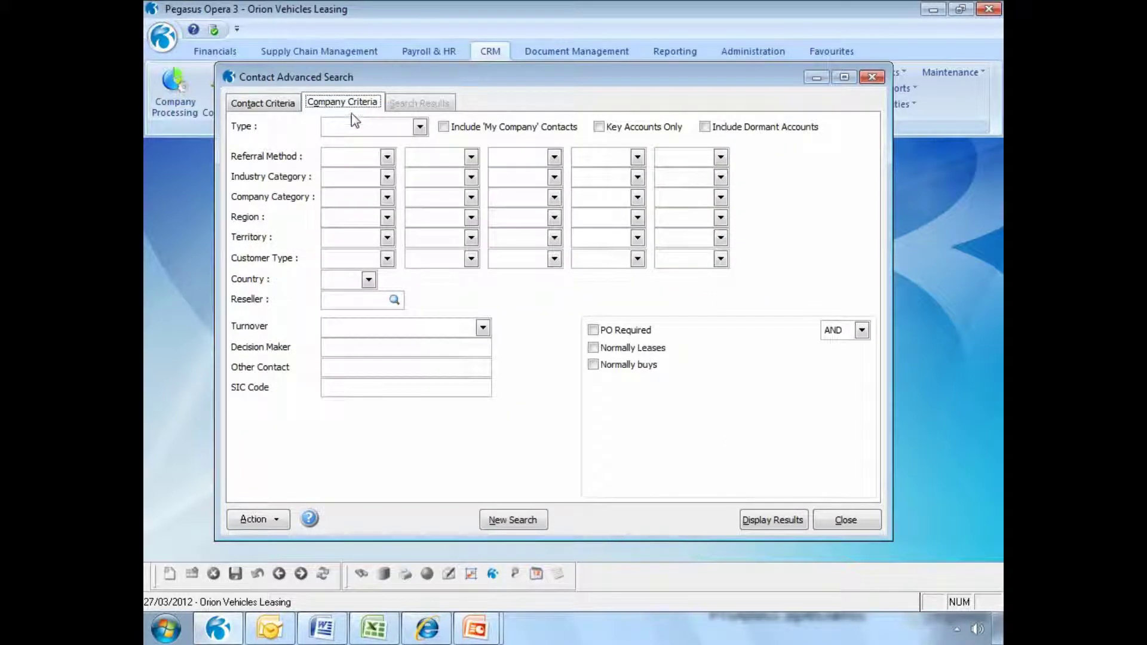
click(387, 217)
scroll(538, 299, down, 2)
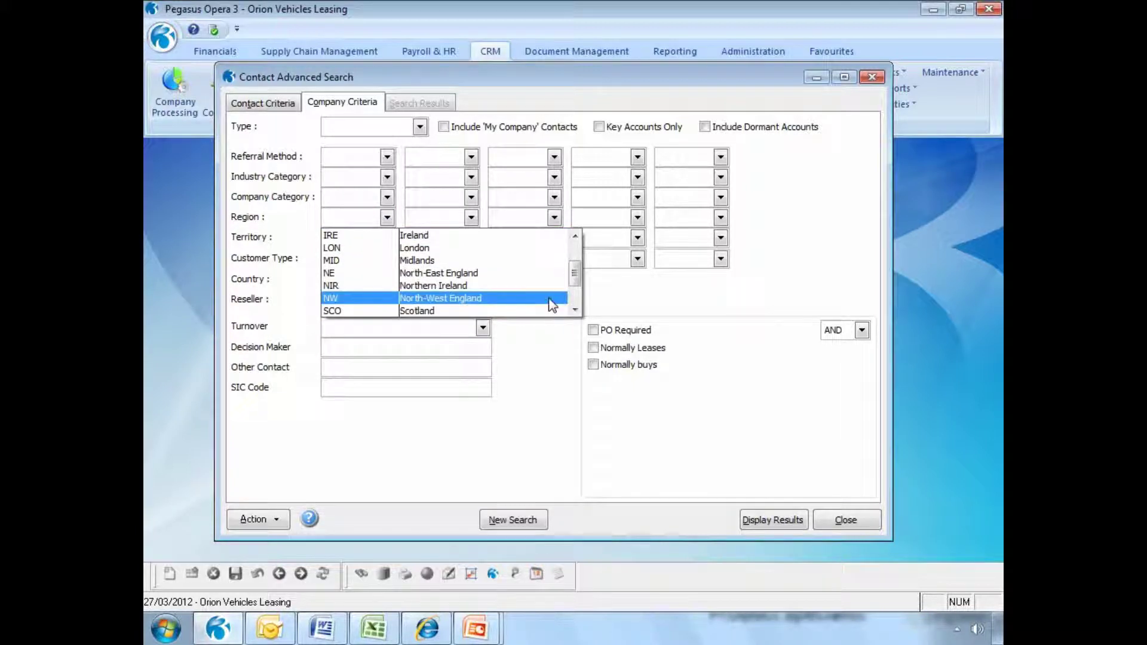
click(554, 300)
click(472, 217)
click(659, 309)
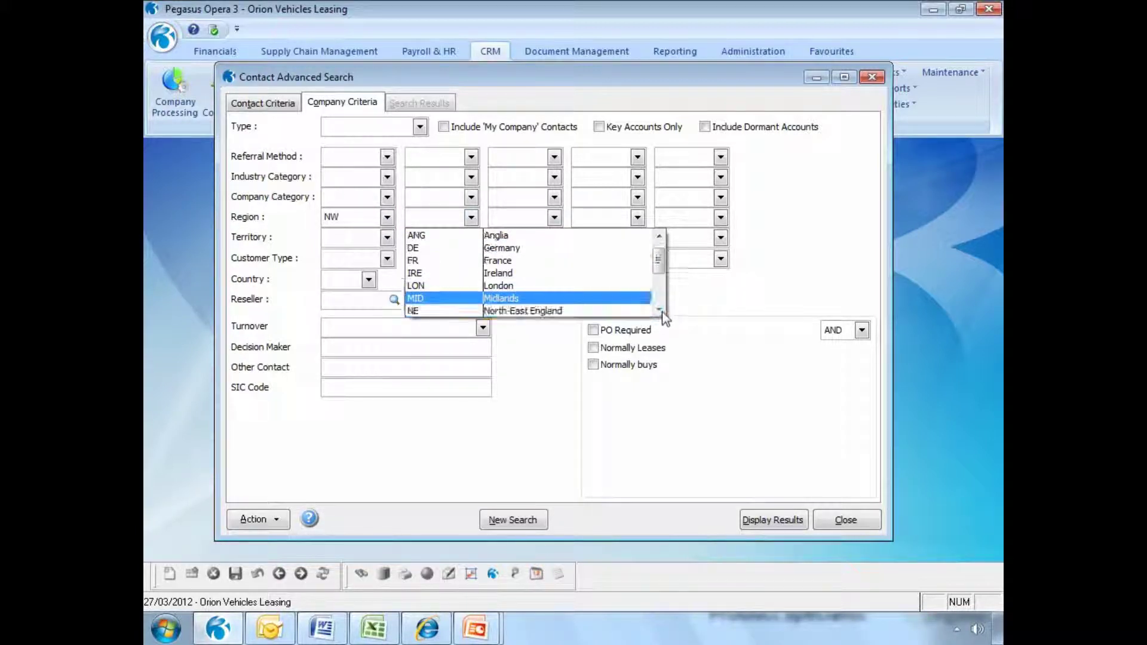
scroll(598, 263, down, 1)
click(621, 273)
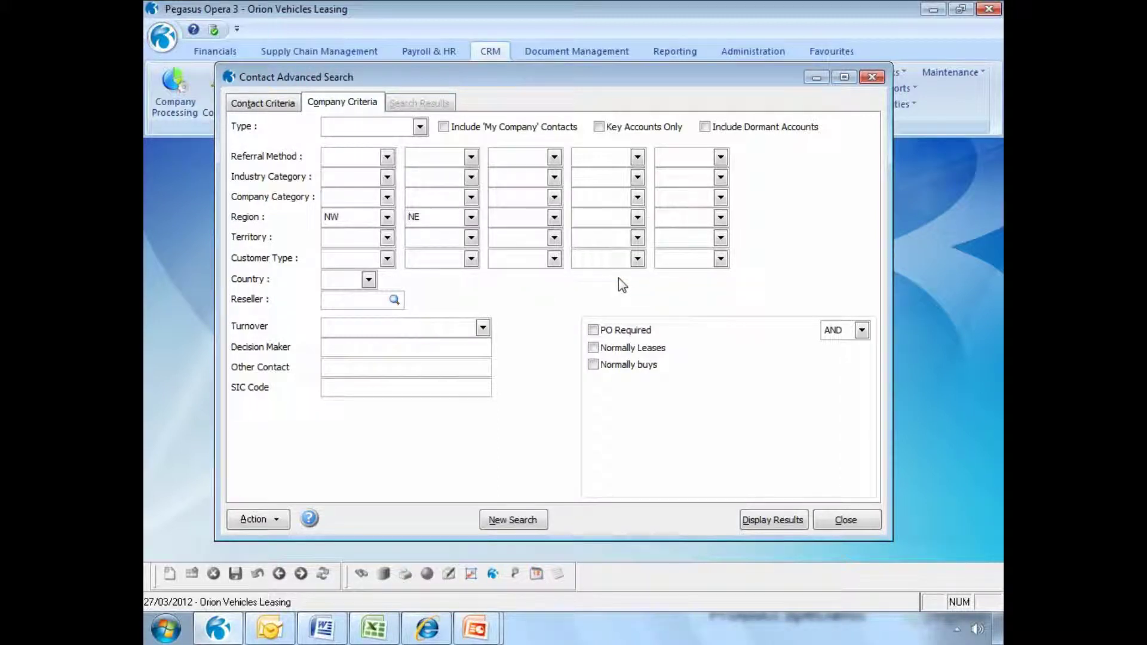
click(756, 521)
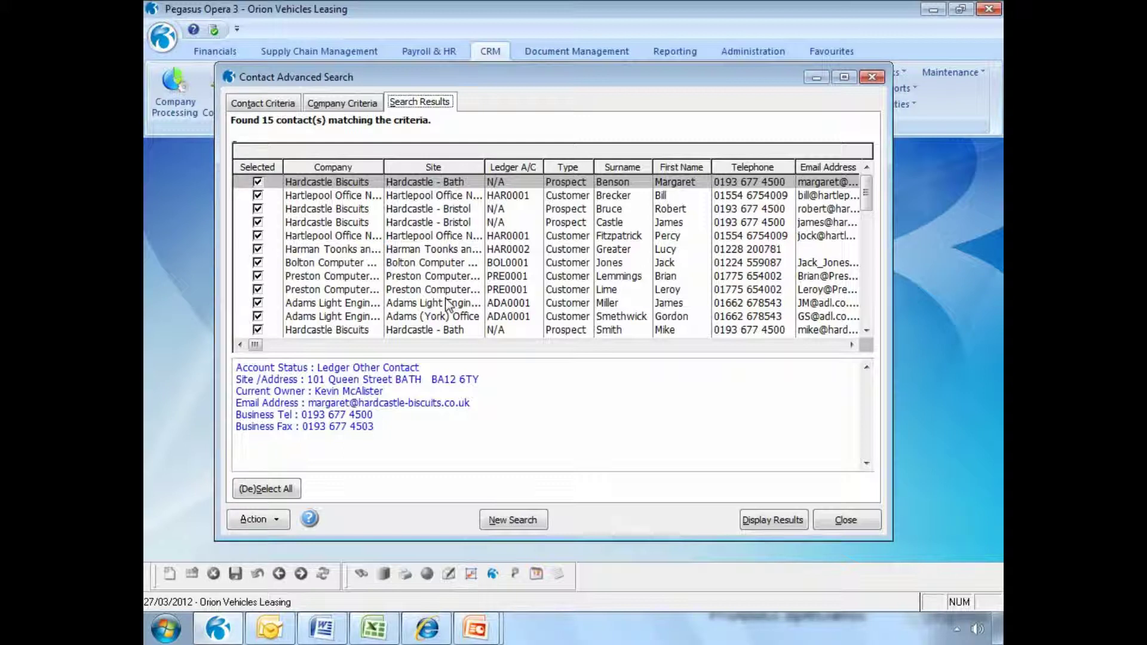
Exclude both Hardcastle - Bristol contacts and the second Hardcastle - Bath contact from the selected search results
click(259, 209)
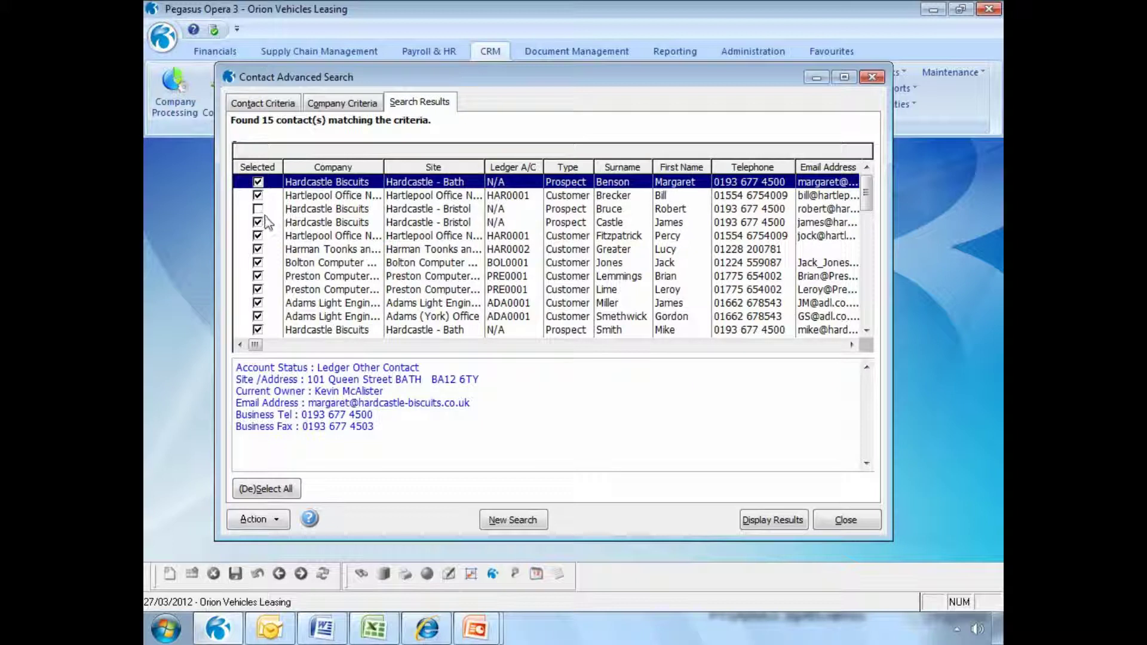
click(258, 223)
click(258, 330)
Add the selected contacts to a new group named Marketing Campaign Group
click(277, 520)
click(341, 455)
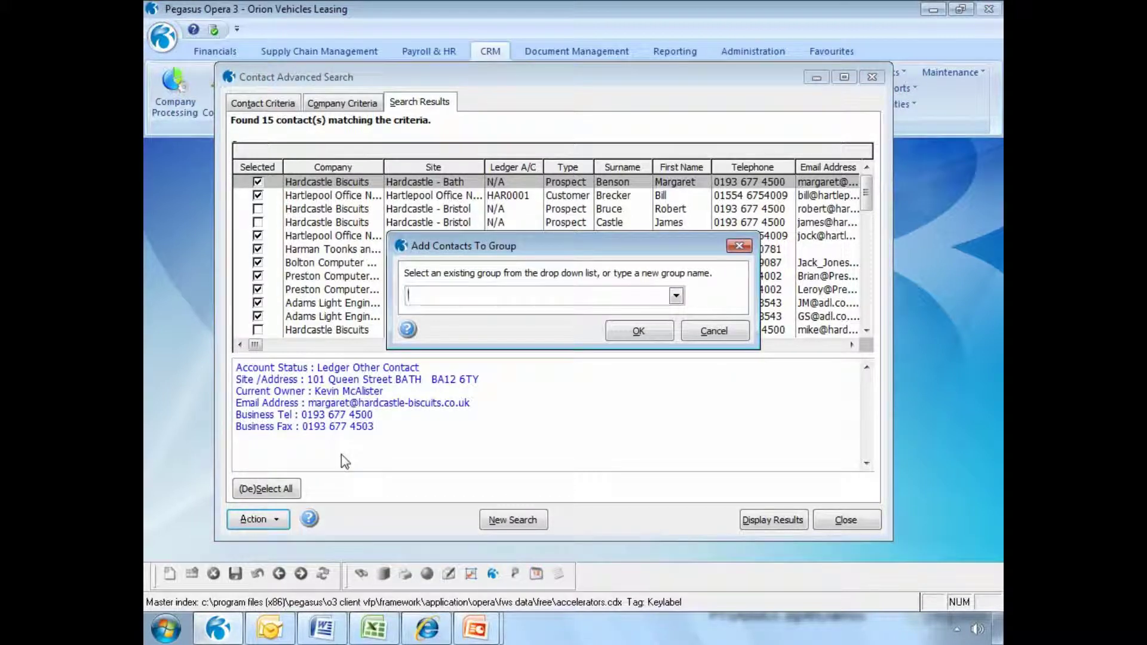
text(Marketing)
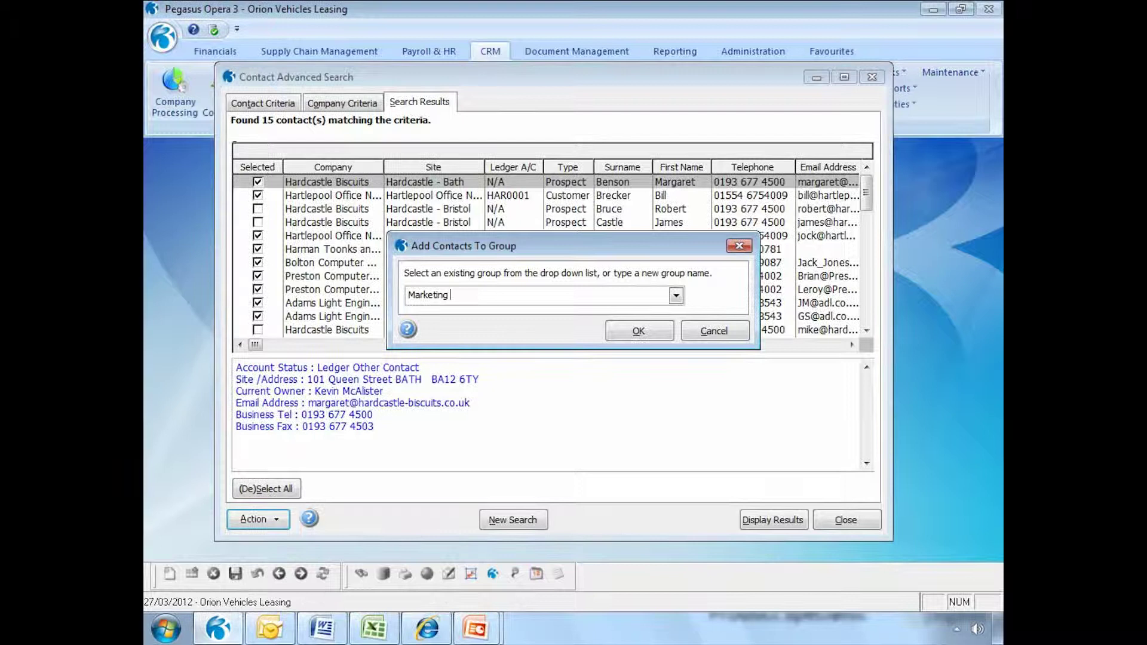
text( Campaign )
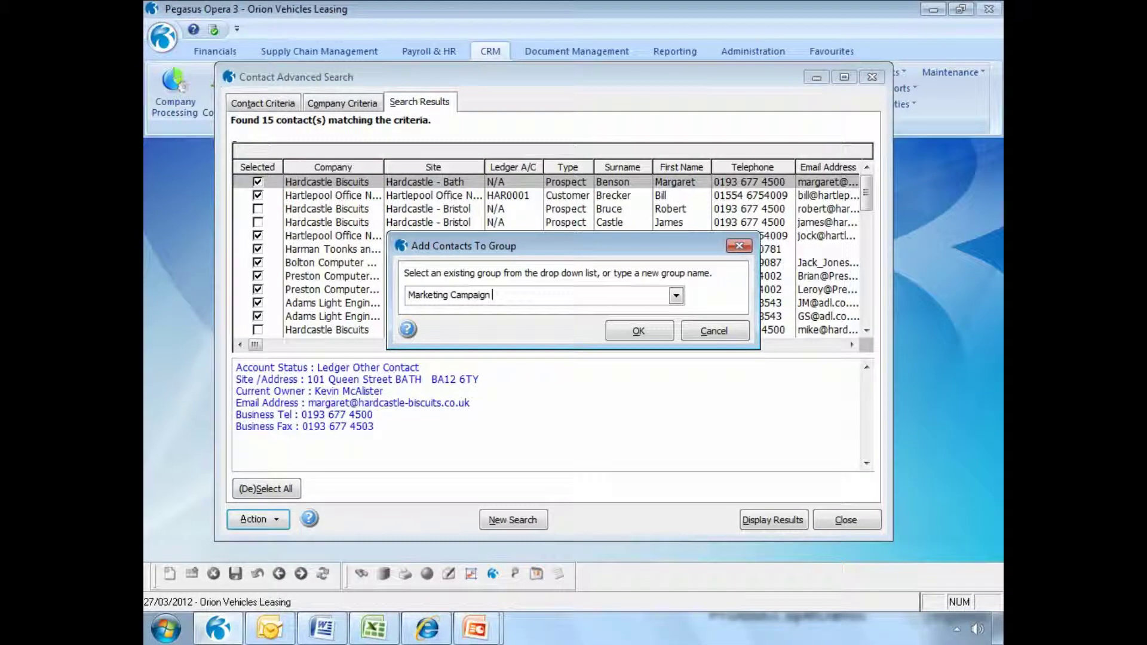
text(Group)
click(635, 332)
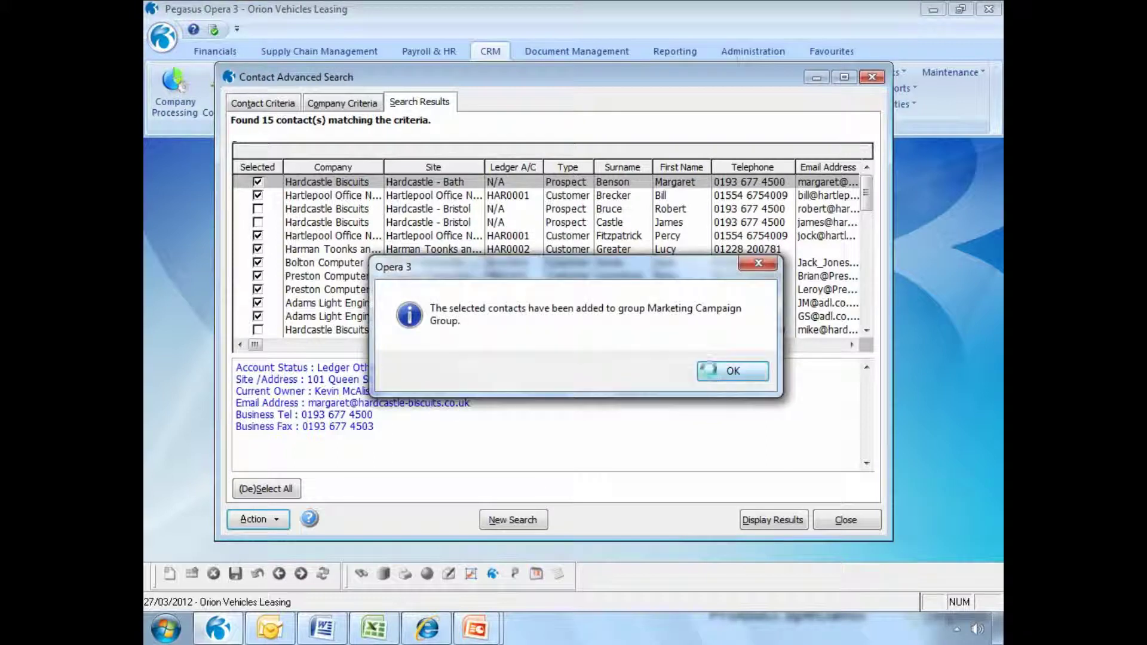
click(711, 370)
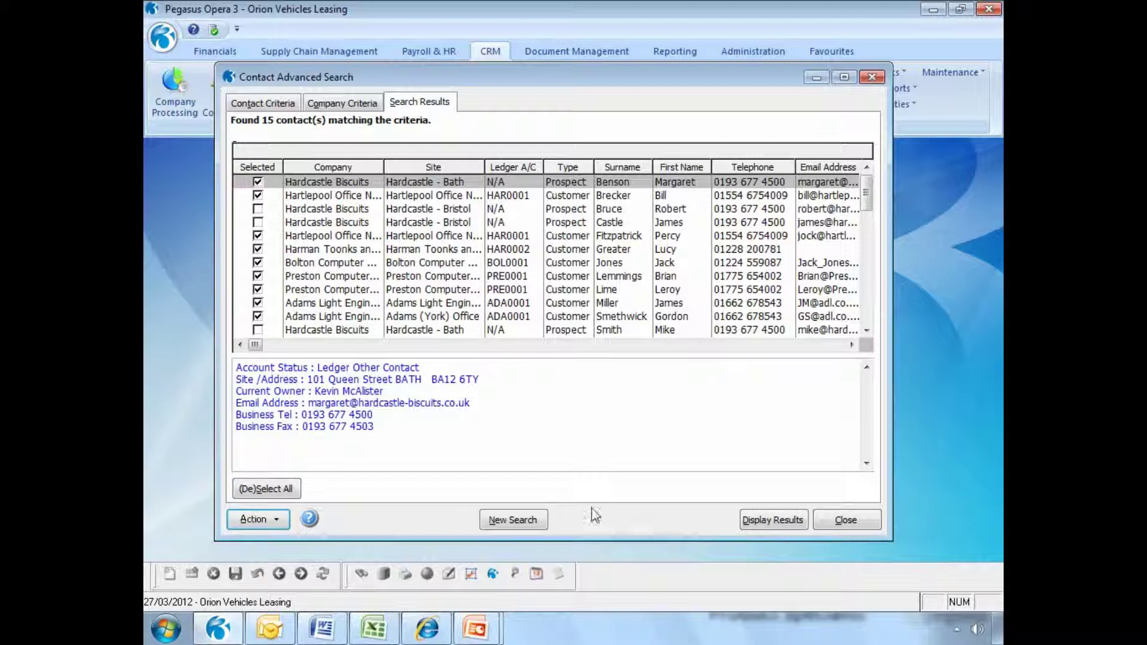
Run a mail merge for the selected contacts with the MKG Marketing Campaign template, output to the word processor and history recorded
click(280, 520)
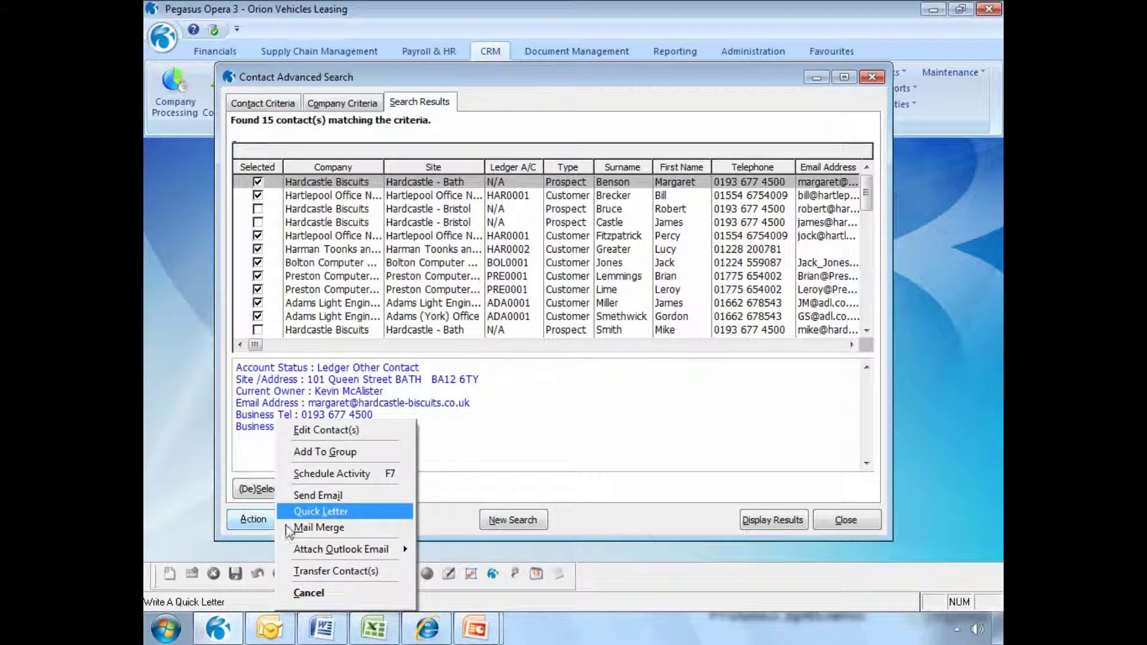
click(291, 527)
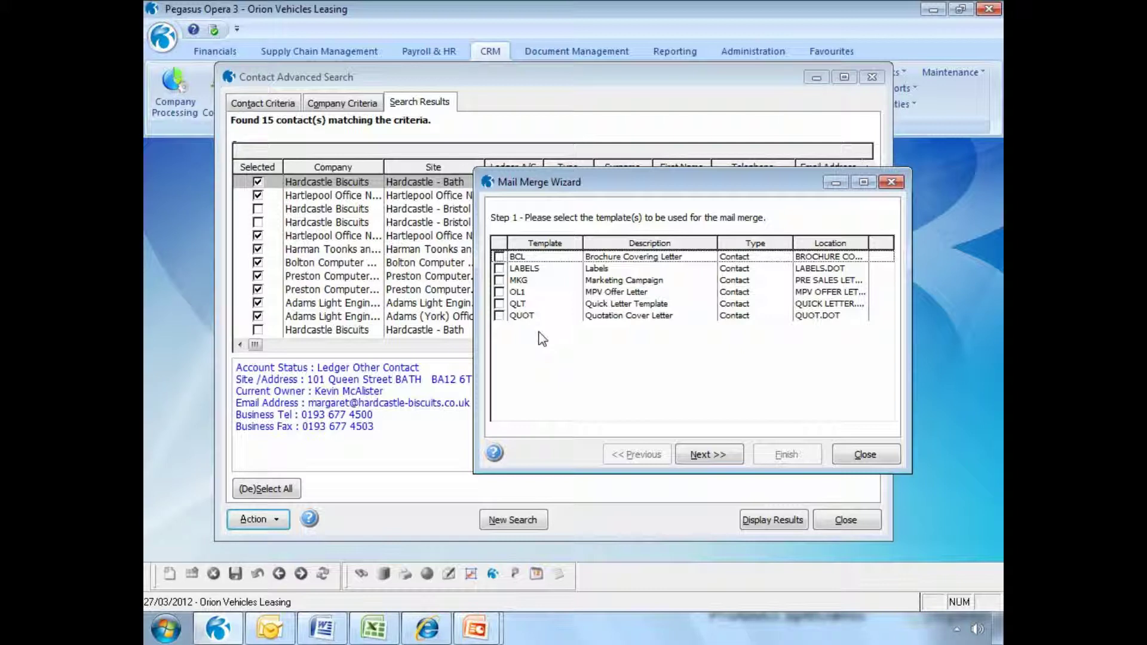
click(499, 281)
click(709, 456)
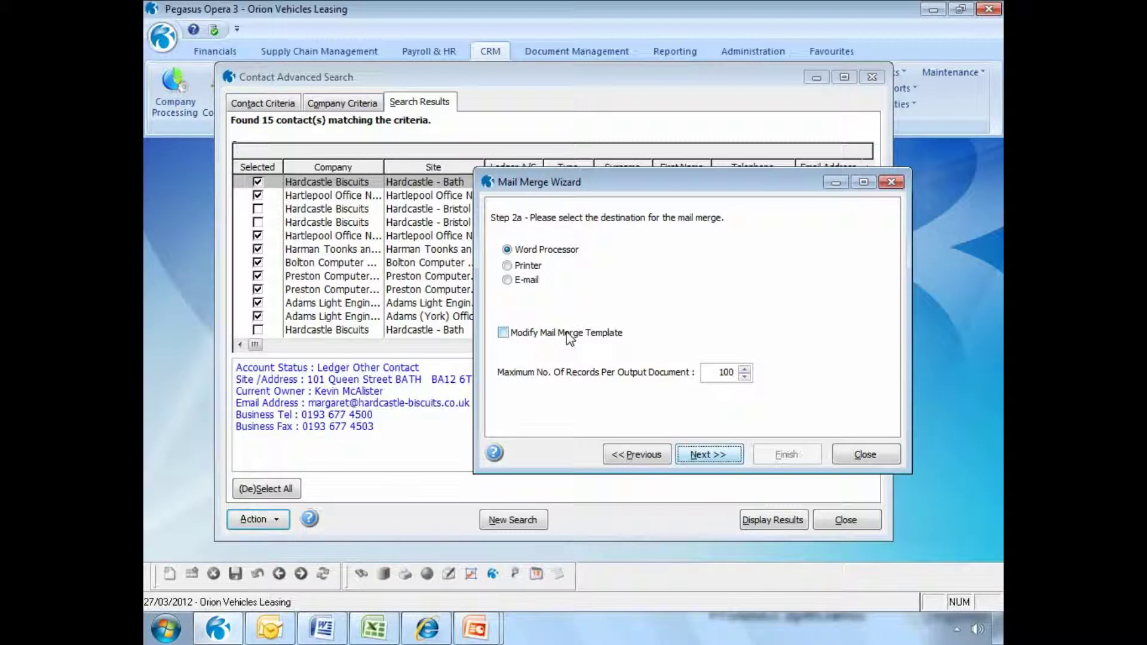
click(693, 456)
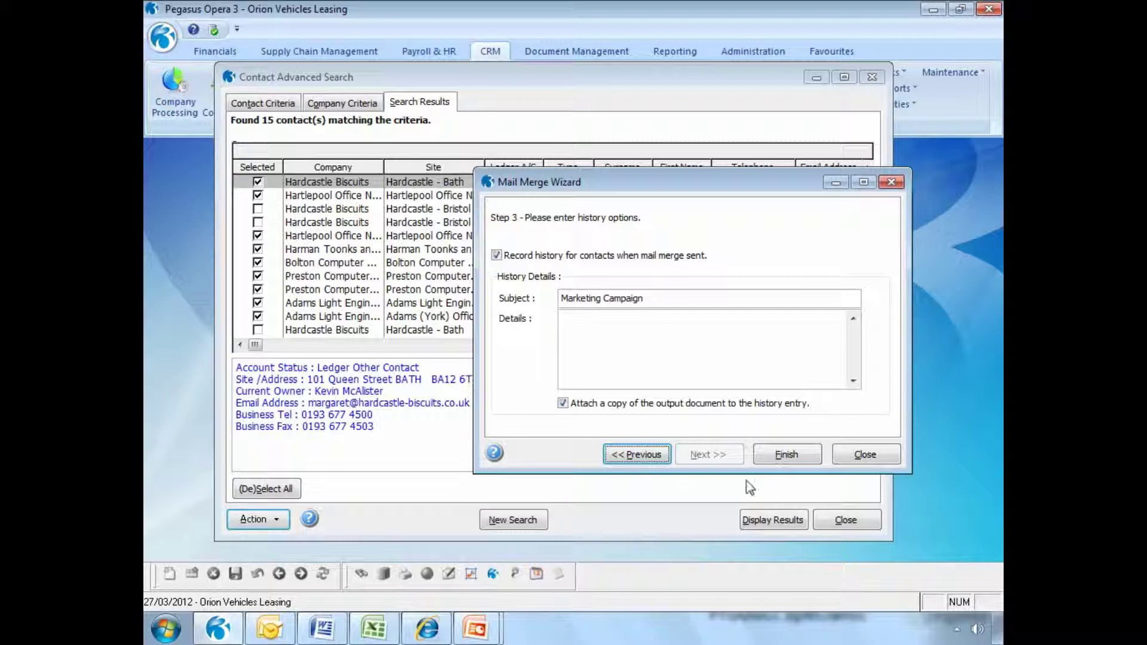
click(788, 455)
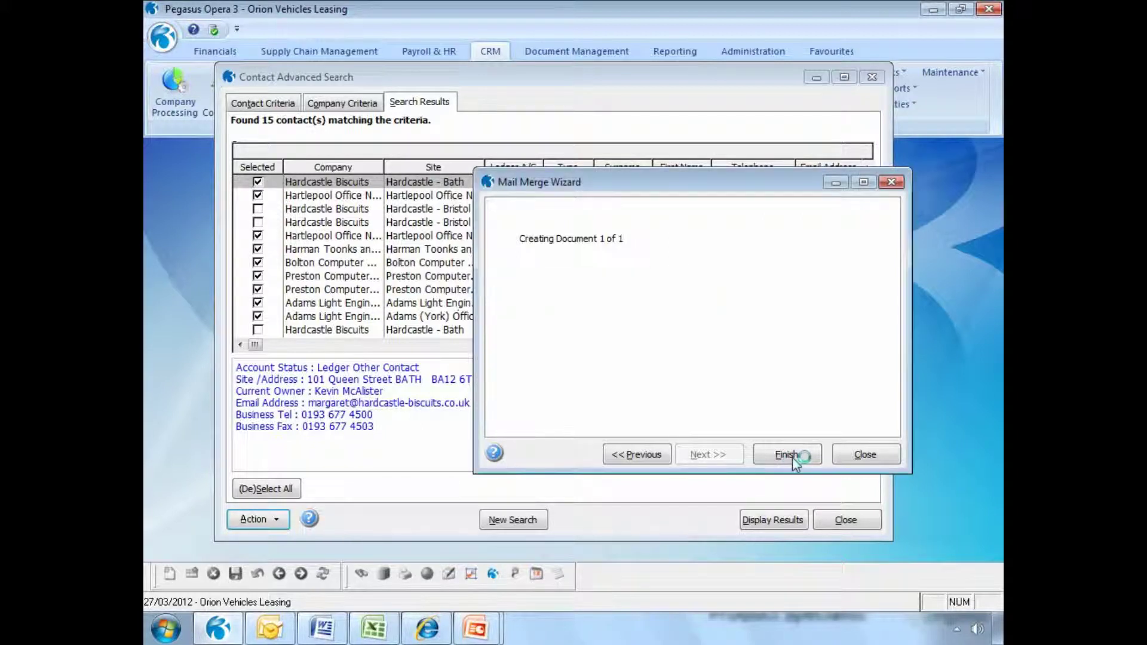
Look through the merged pre-sales letters in Word, close the document and finish the mail merge
scroll(793, 458, down, 15)
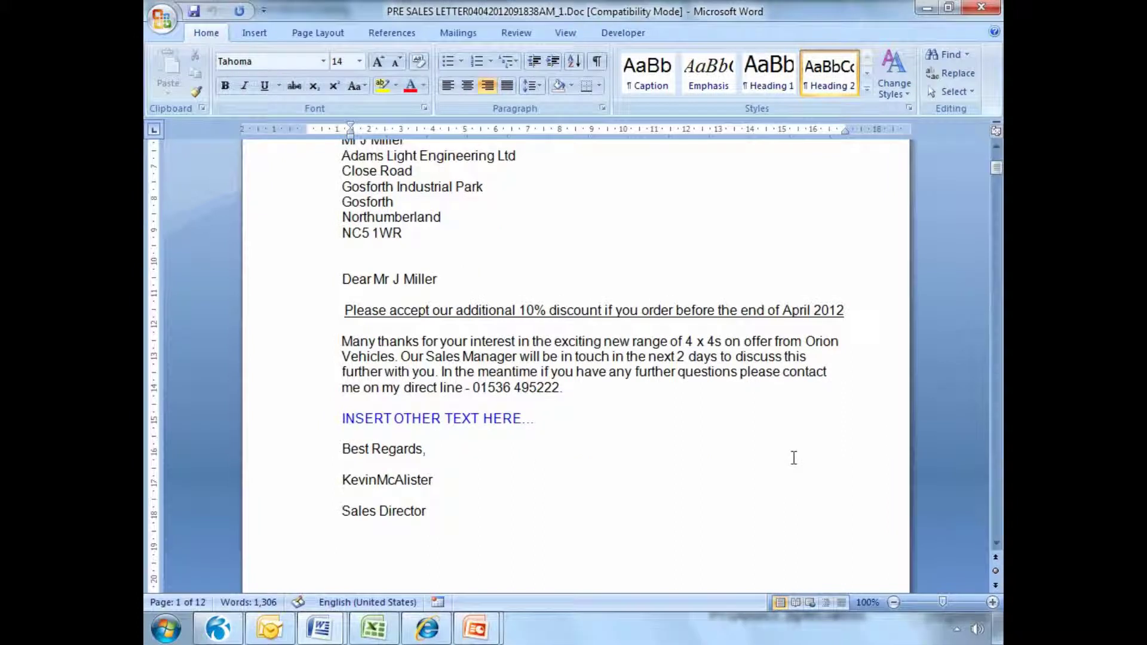
scroll(794, 458, down, 15)
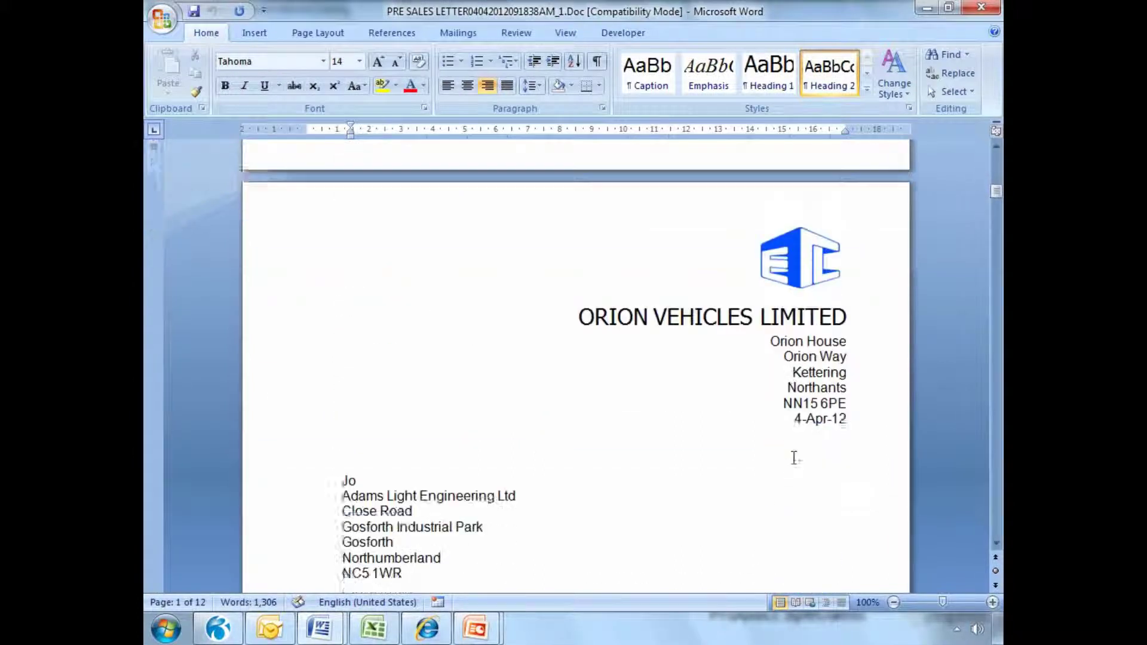
scroll(793, 457, down, 15)
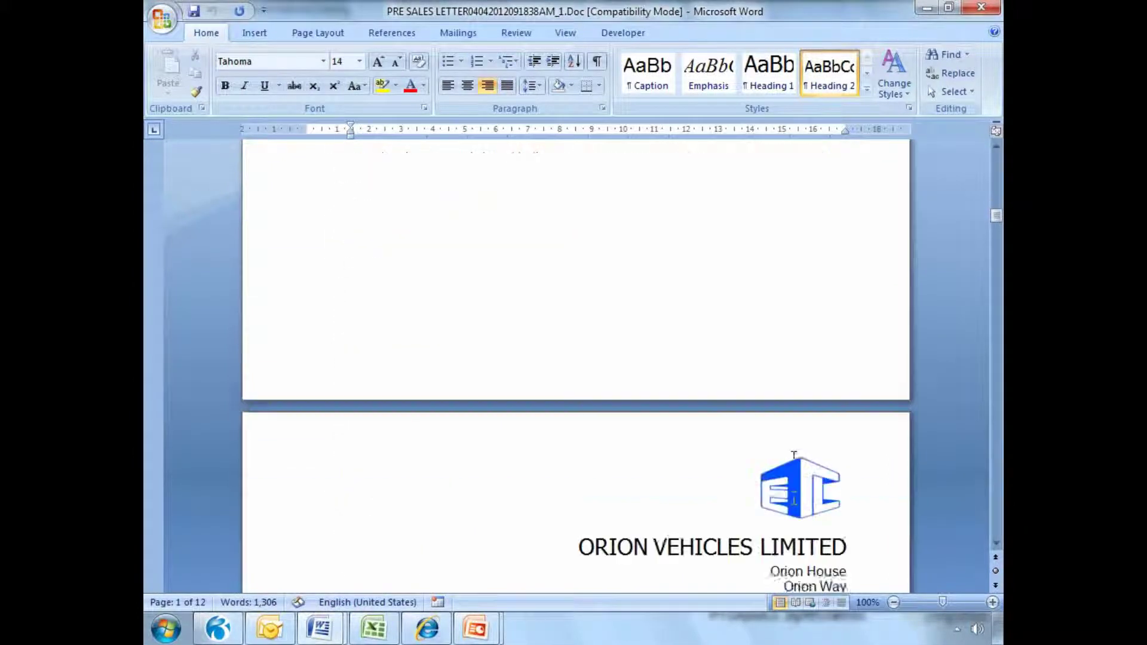
scroll(793, 458, down, 15)
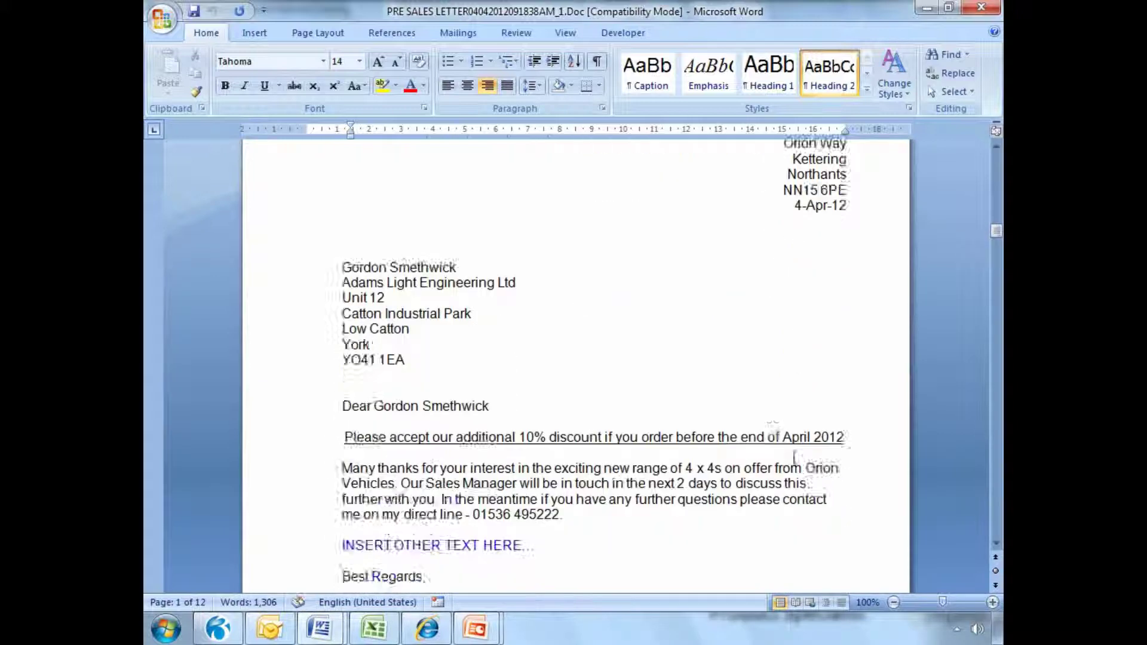
scroll(793, 457, down, 12)
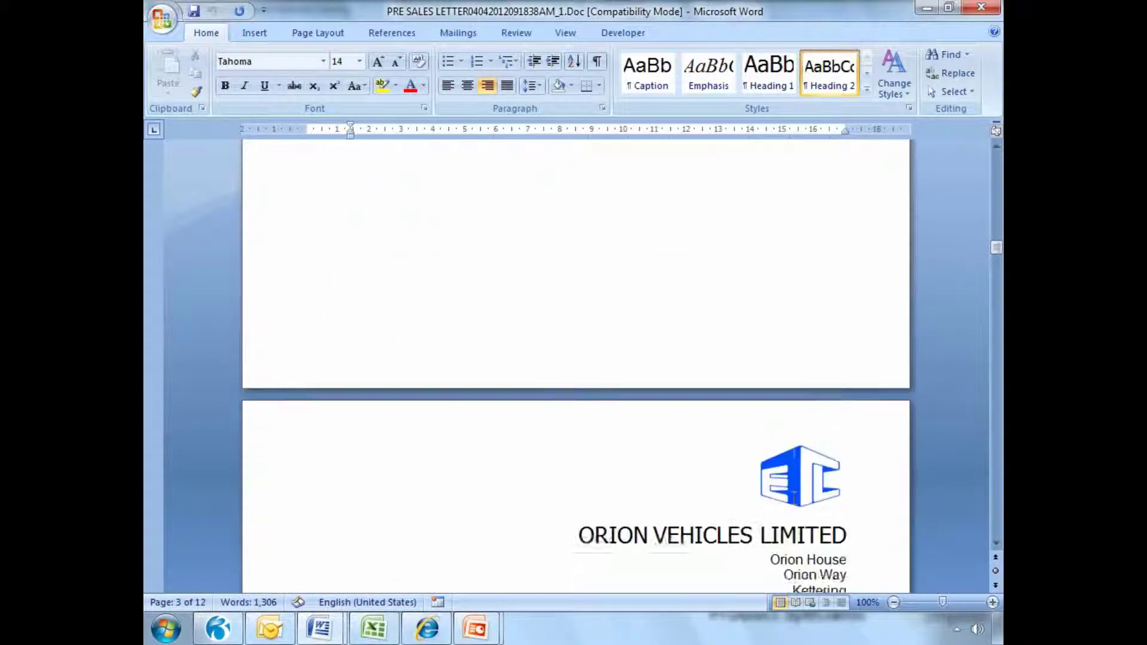
scroll(794, 457, down, 1)
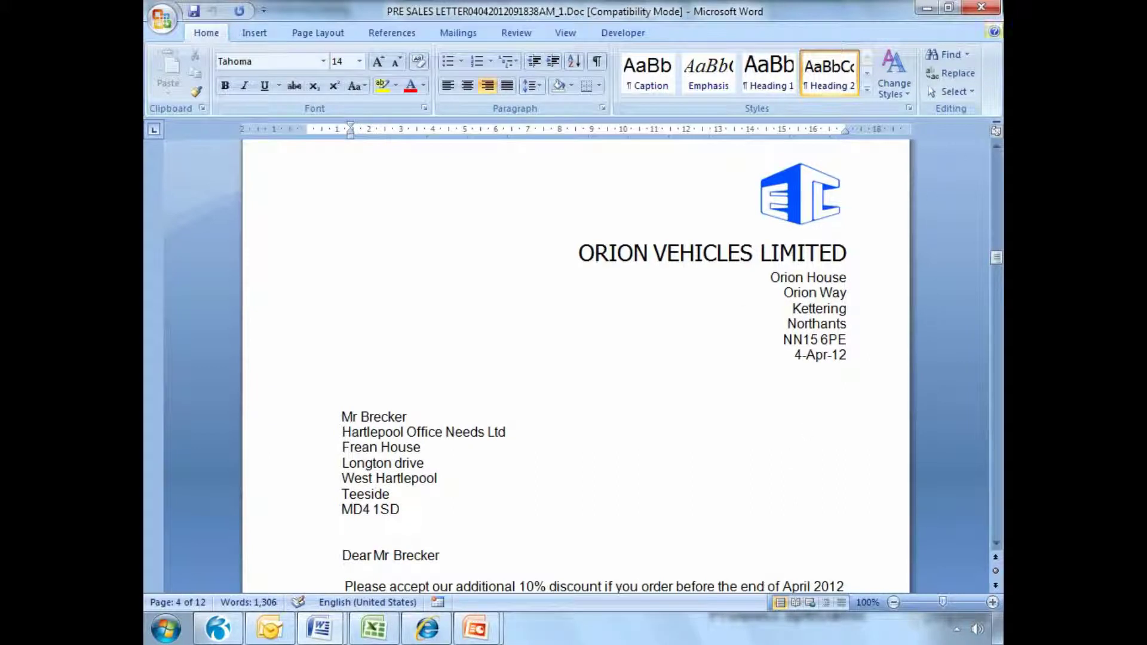
click(981, 8)
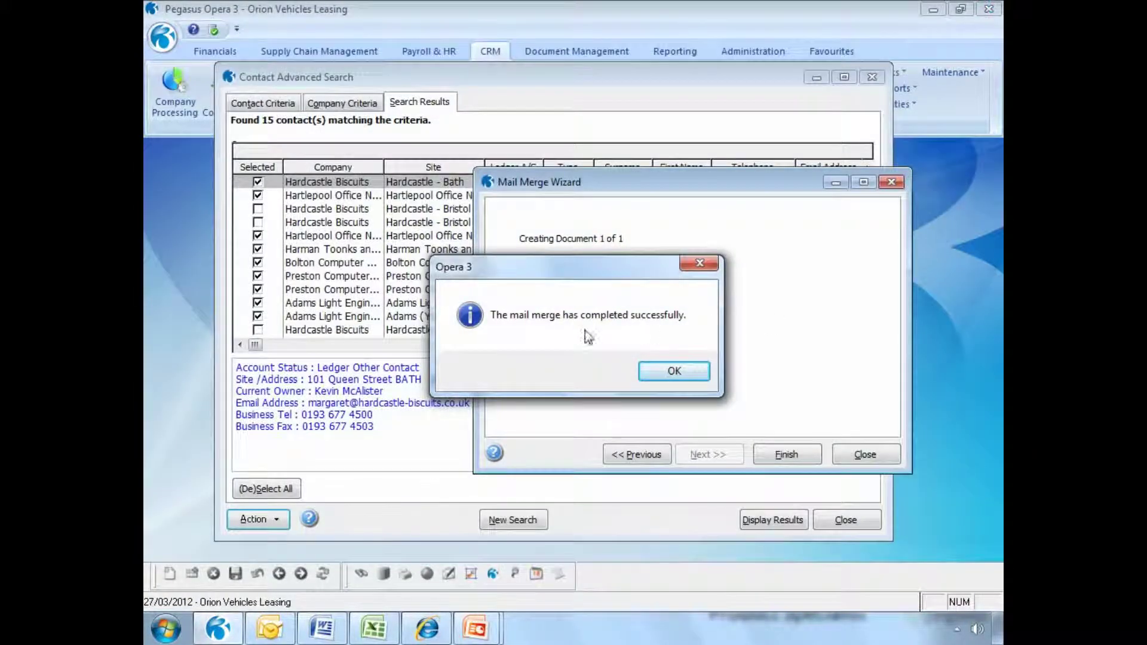
click(673, 372)
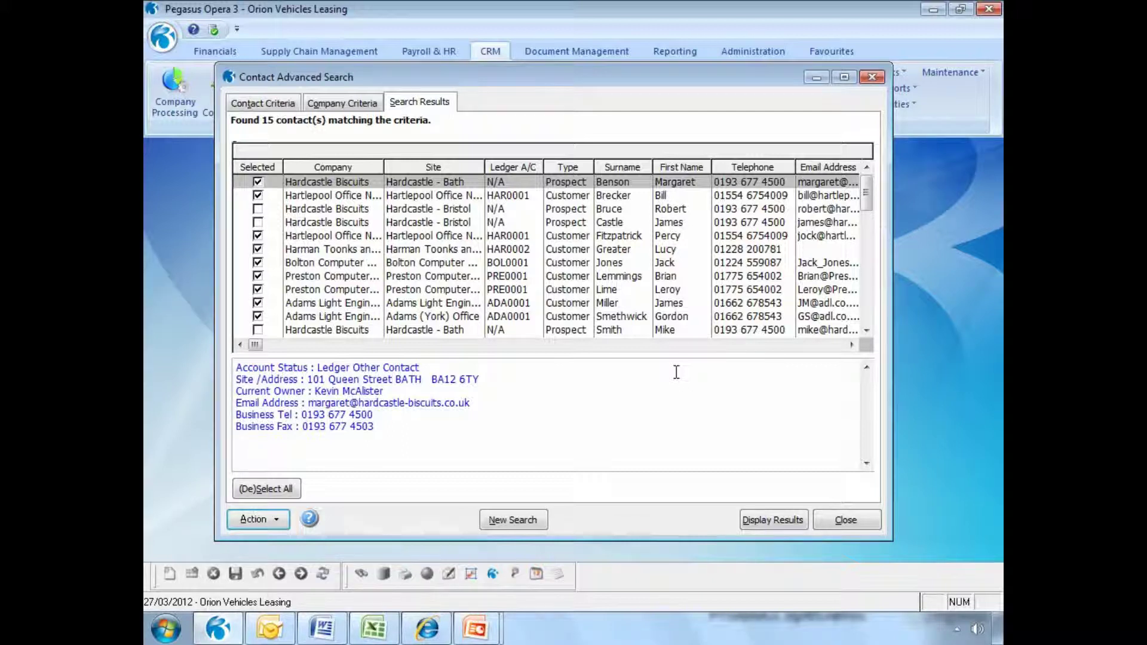
Schedule a new activity for the selected contacts with the type PSFLW Follow-up prospect
click(256, 519)
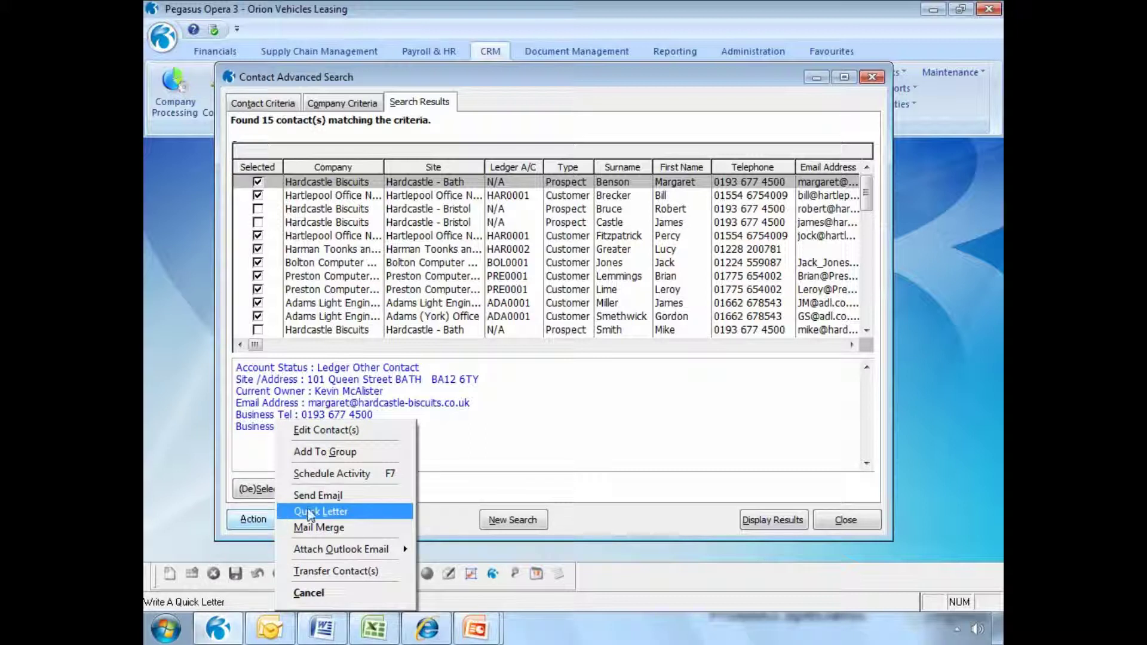
click(326, 473)
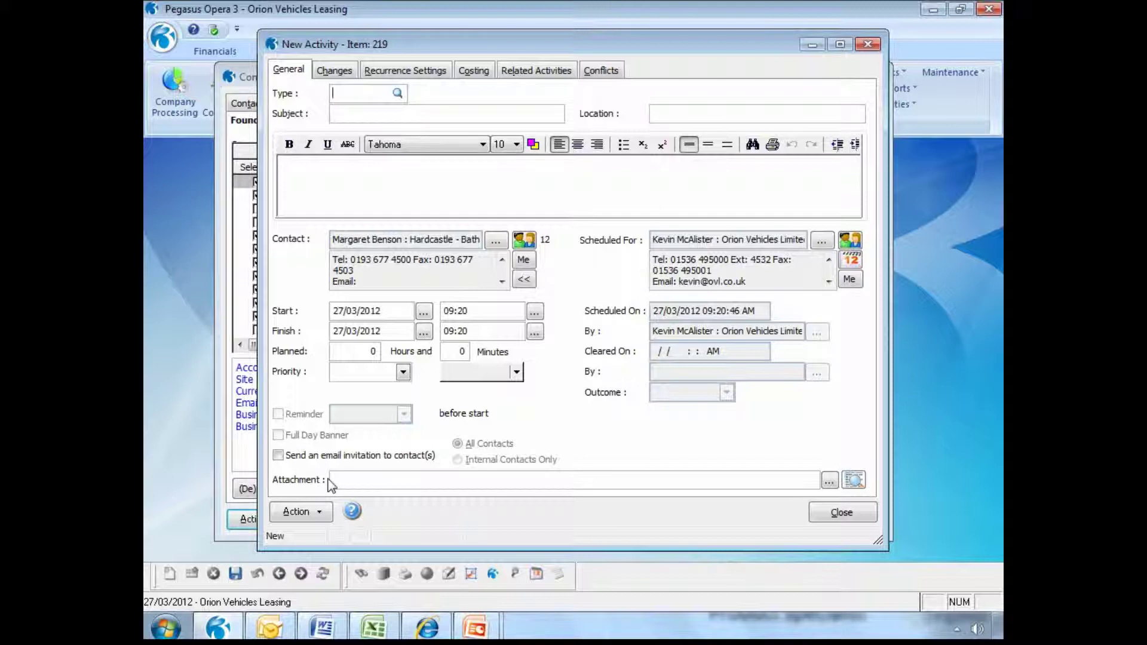
key(F4)
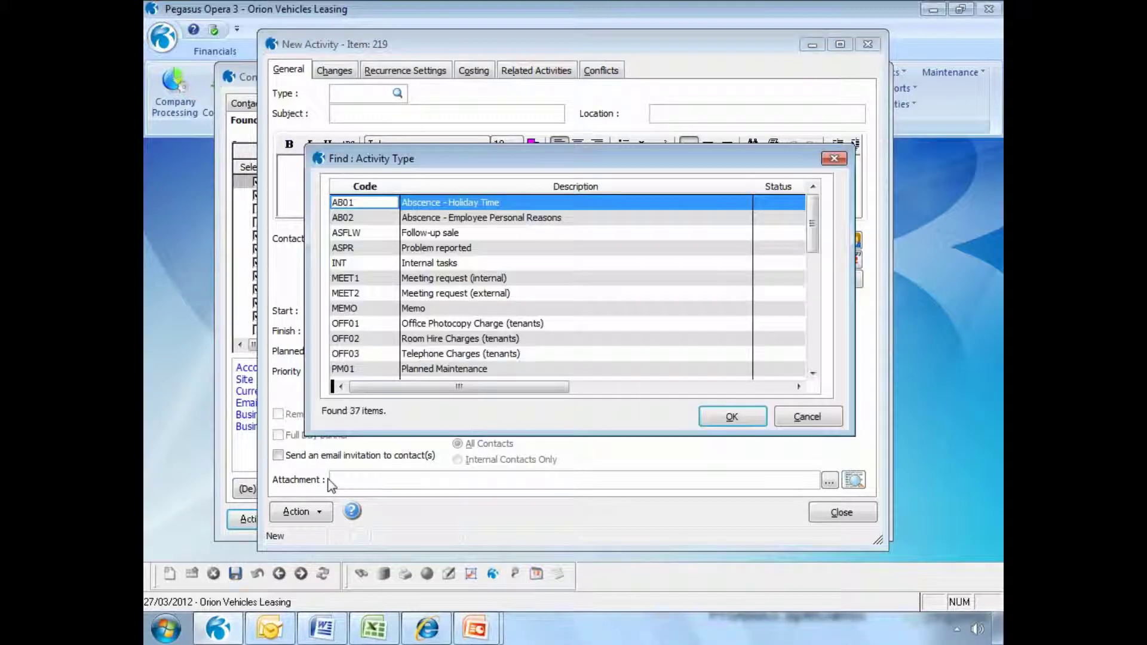
click(814, 373)
click(813, 374)
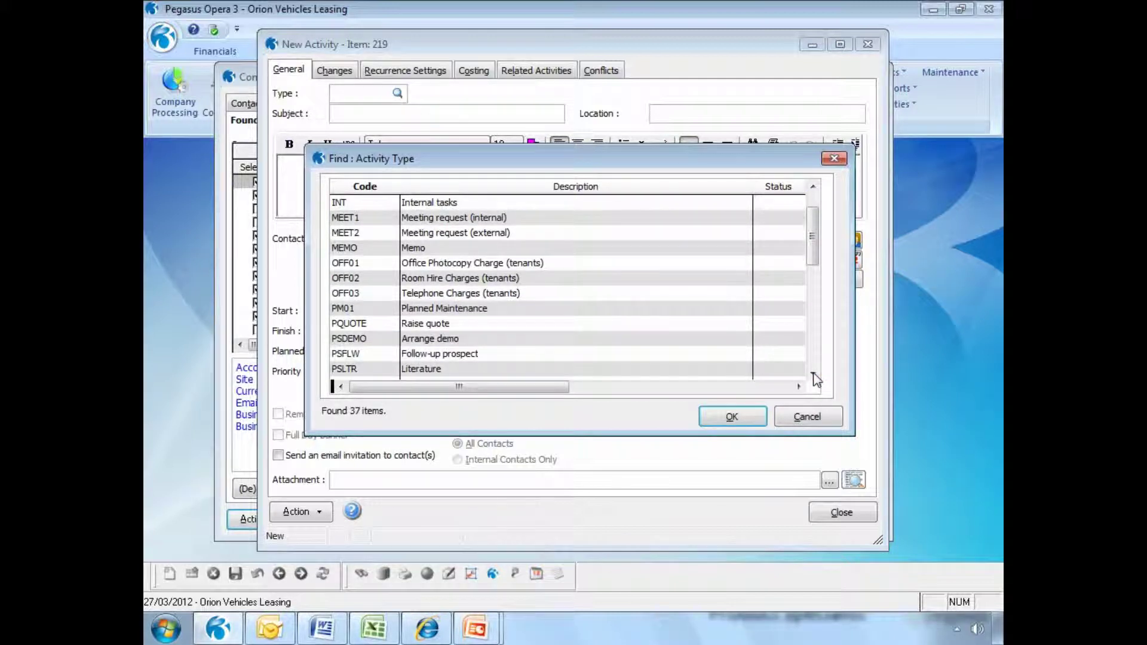
double_click(464, 354)
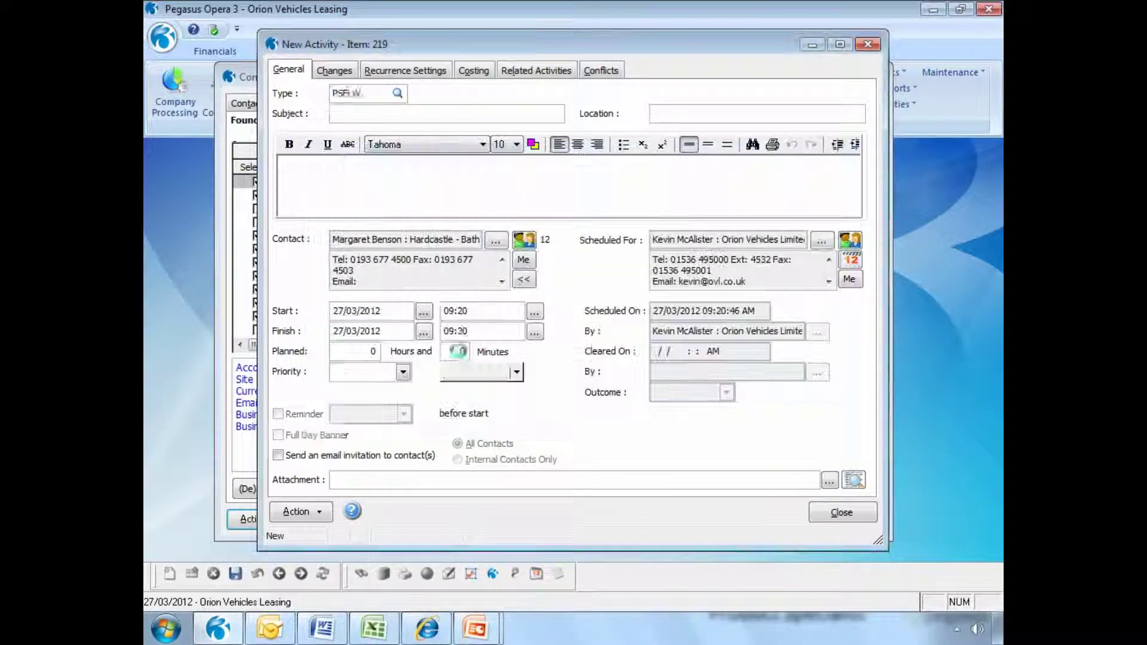
Change the activity's subject to "Follow up letters sent" and move the activity window so the contact search results show behind it
drag(423, 113, 359, 111)
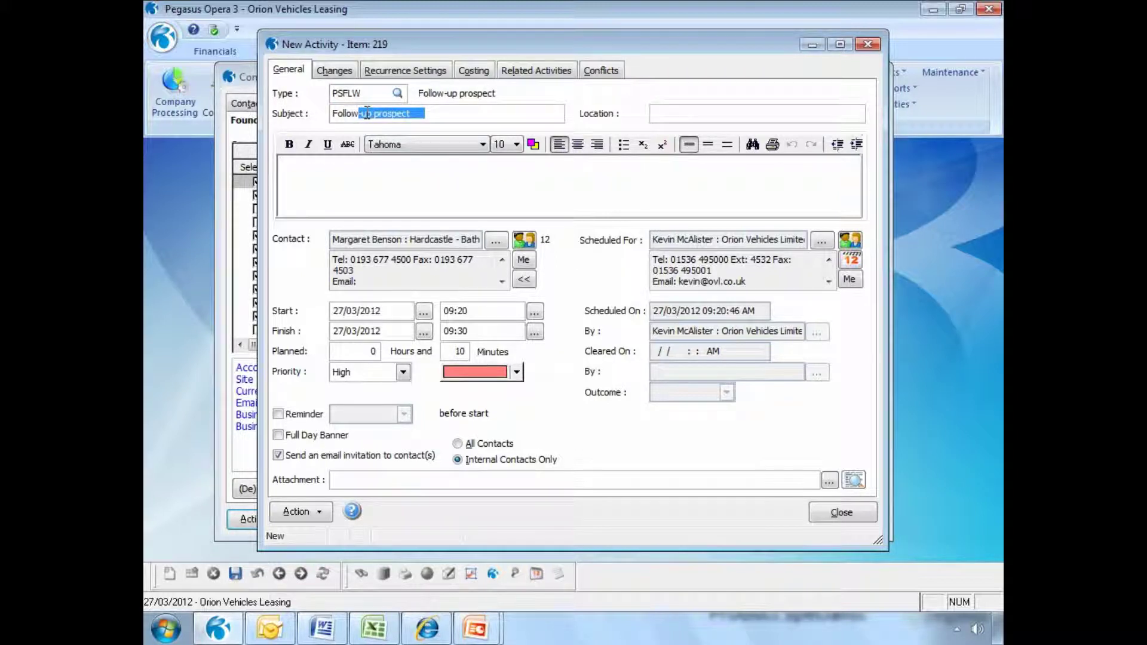
text(up letters sent)
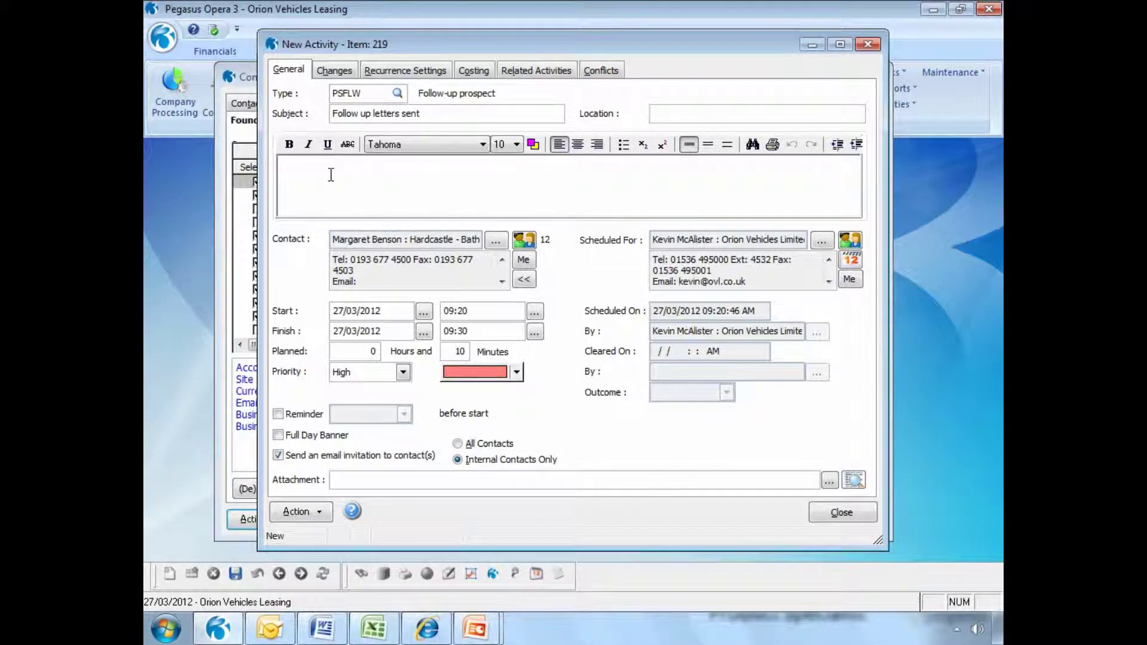
drag(378, 50, 494, 67)
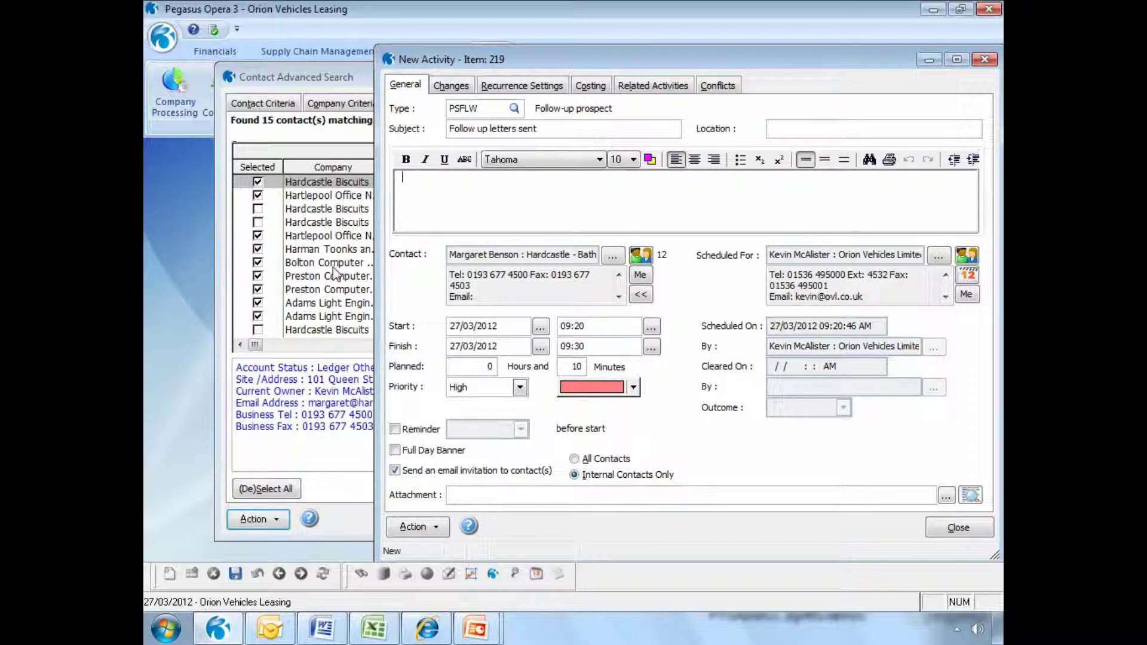
Set the activity's contact list to create a separate activity for each participant
click(644, 258)
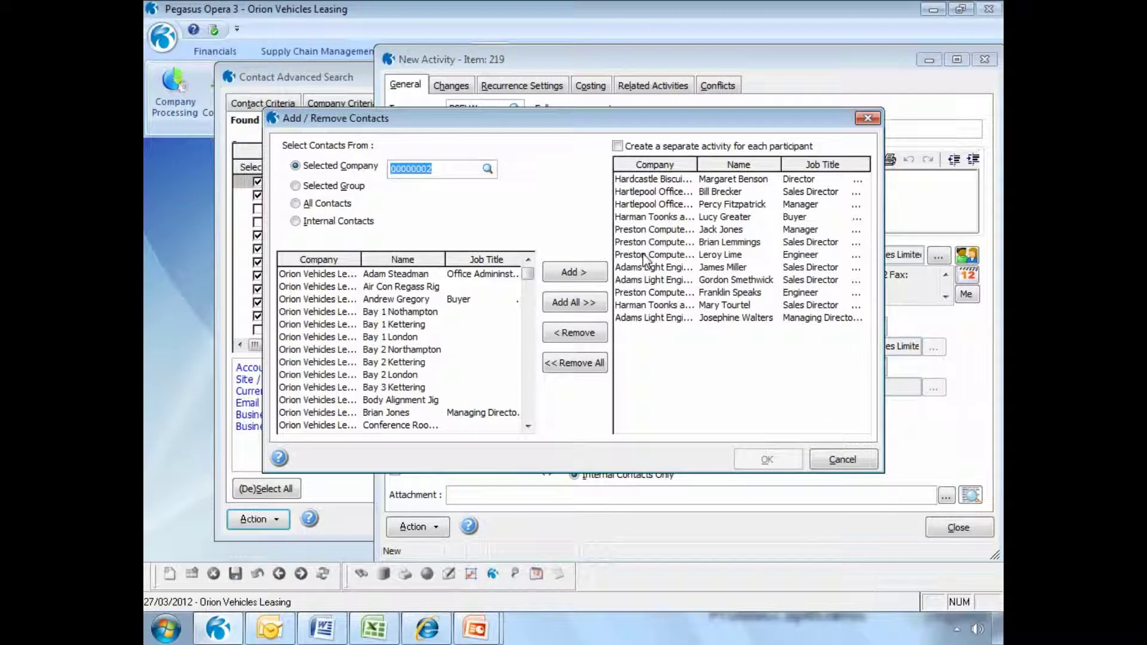
click(617, 147)
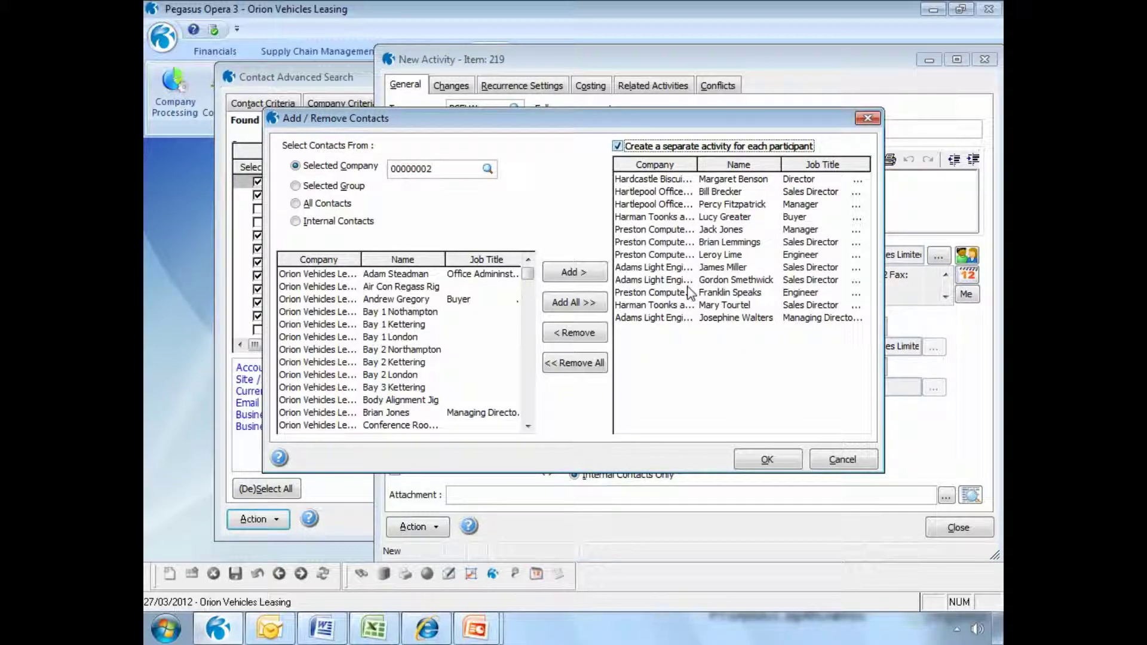
click(767, 460)
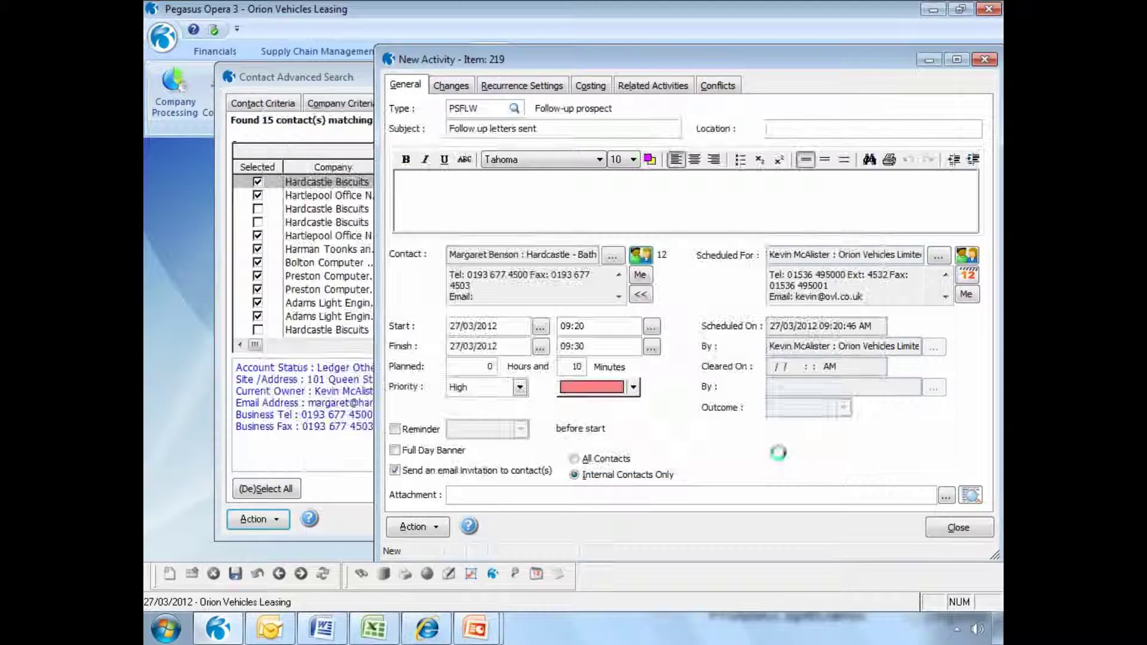
Schedule the activity for 03/04/2012, starting at 09:30 and finishing at 11:30
click(540, 327)
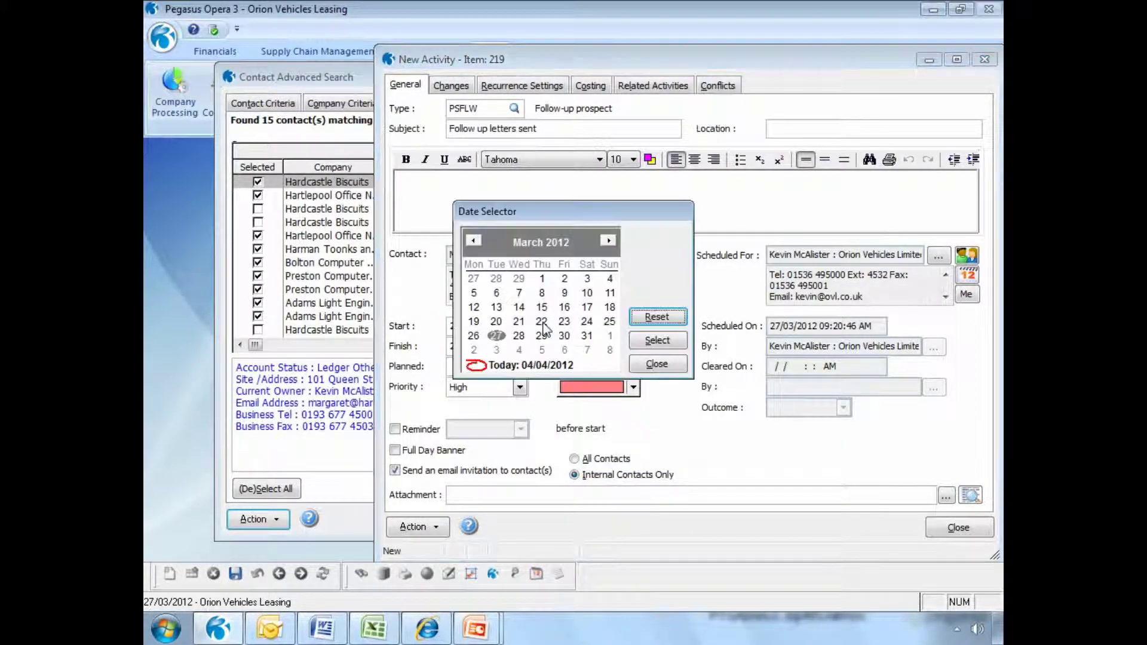
click(497, 353)
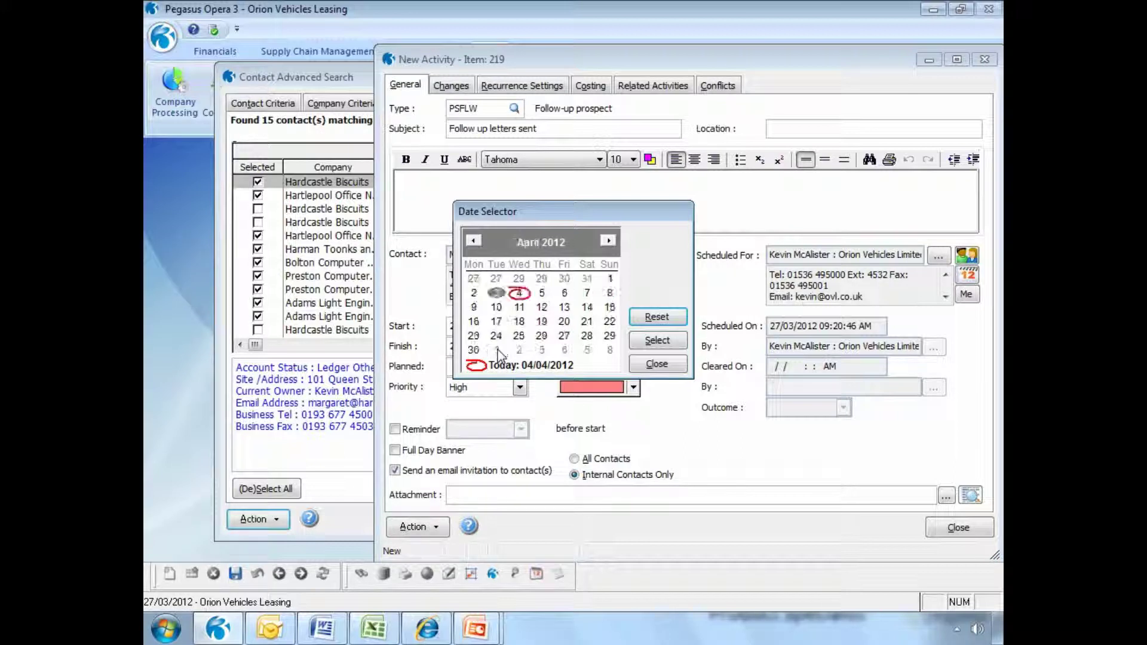
click(652, 338)
click(657, 327)
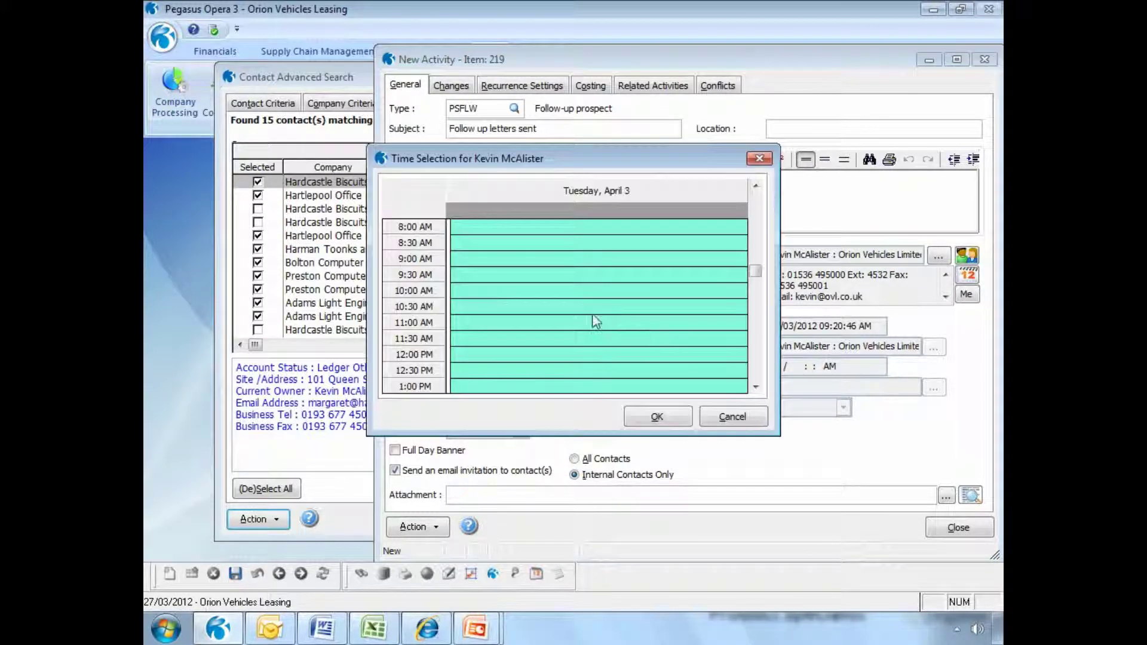
key(Escape)
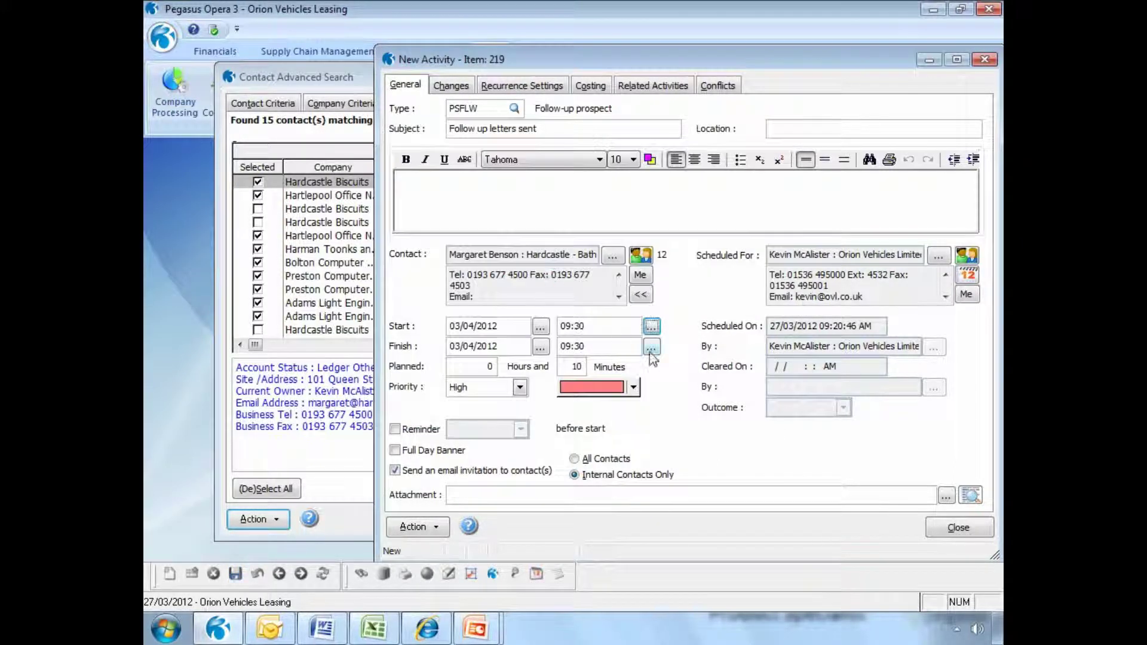
click(651, 346)
double_click(532, 348)
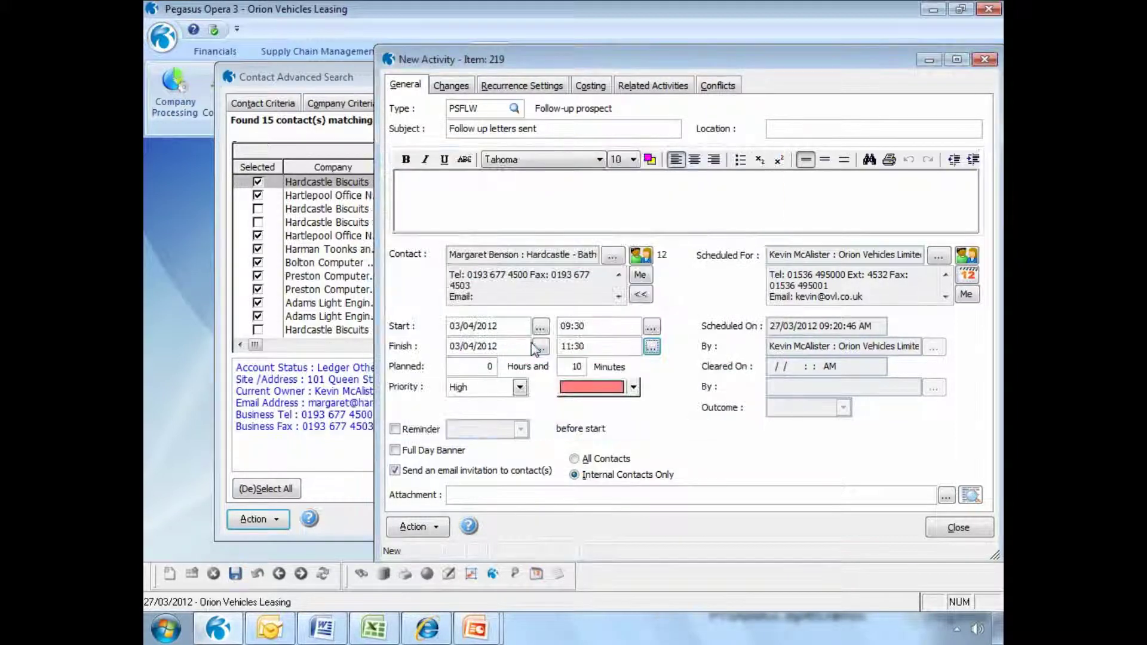
Set the activity's priority to High and its colour to magenta
click(520, 387)
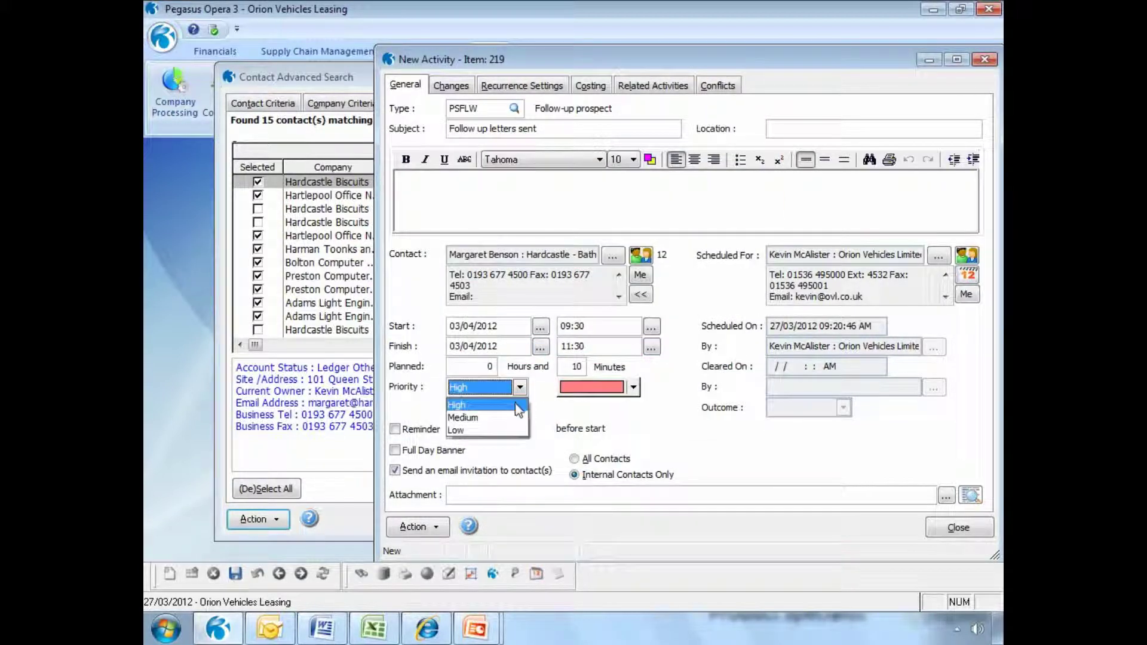
click(515, 404)
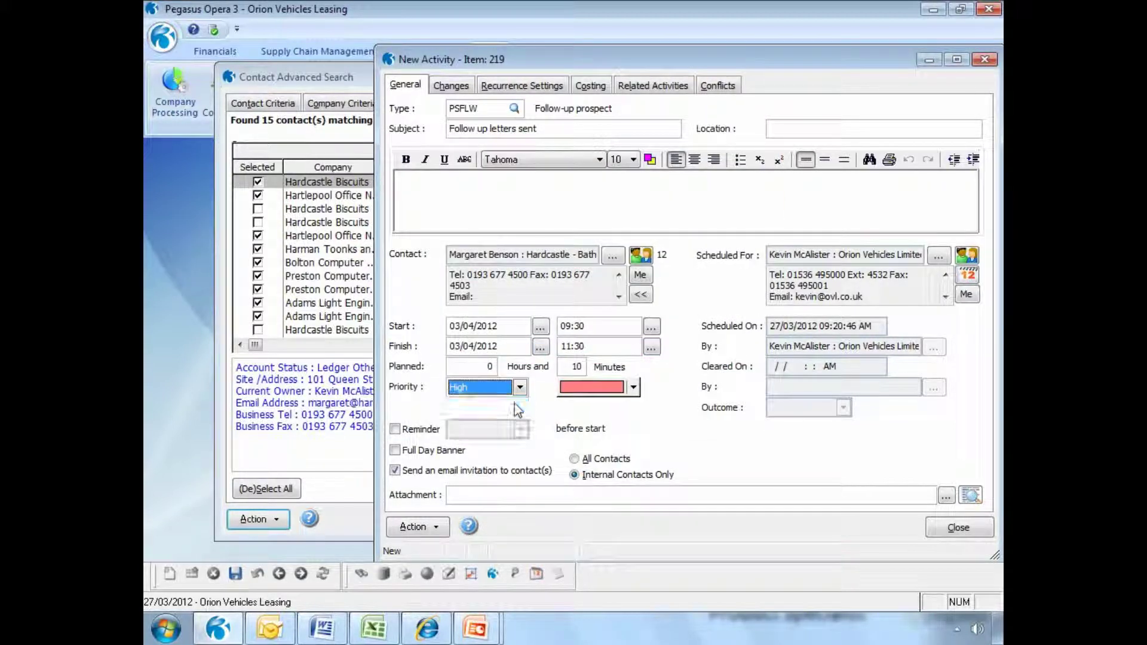
click(633, 388)
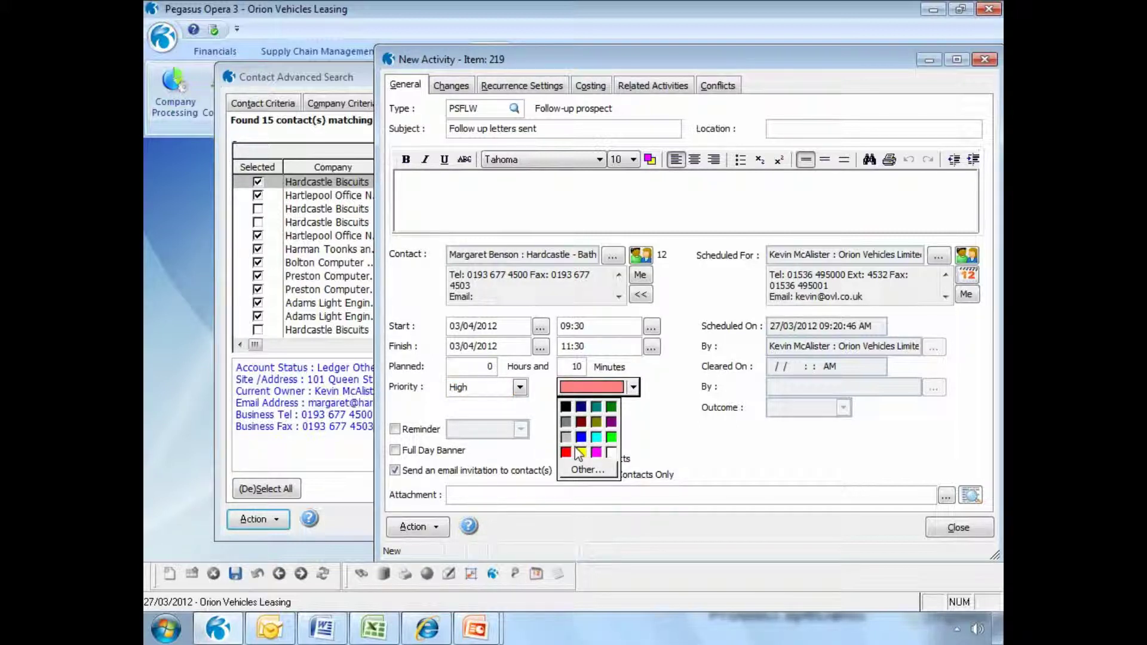
click(596, 453)
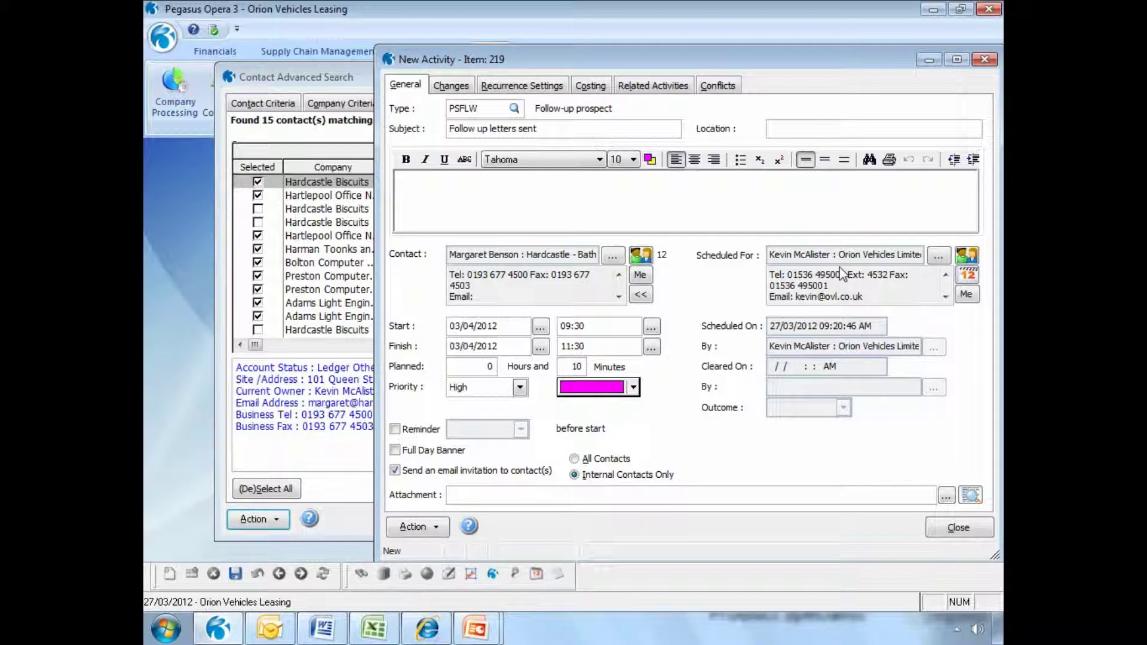
Examine the contacts the activity can be scheduled for and the assigned contact's monthly calendar, leaving the assignment as it is
click(938, 256)
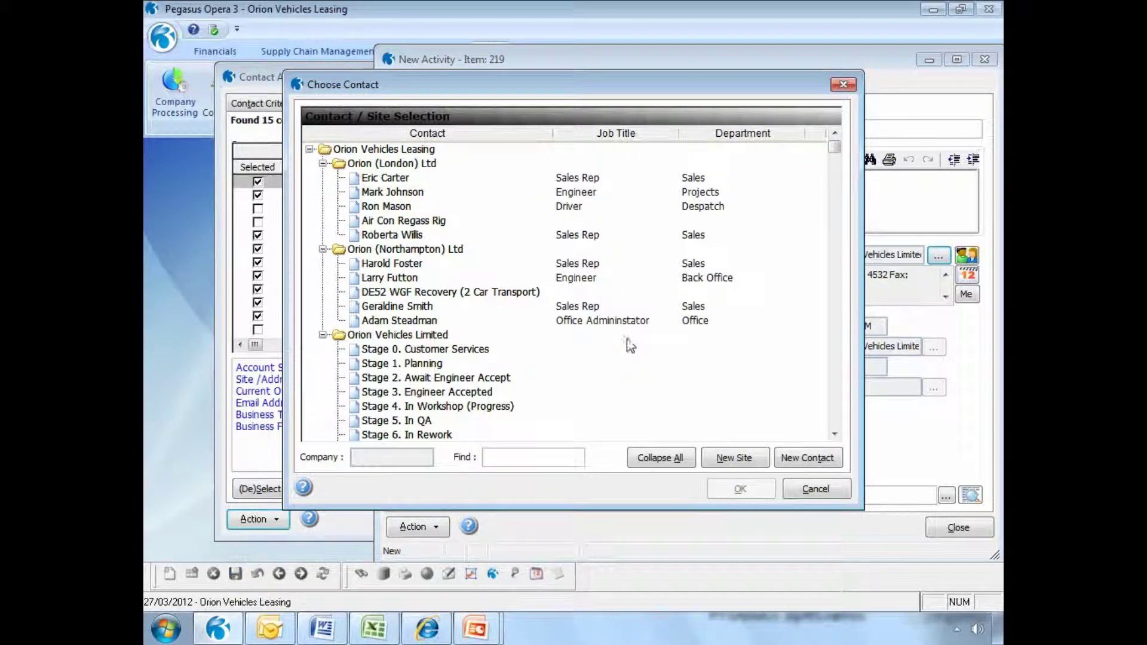
click(804, 490)
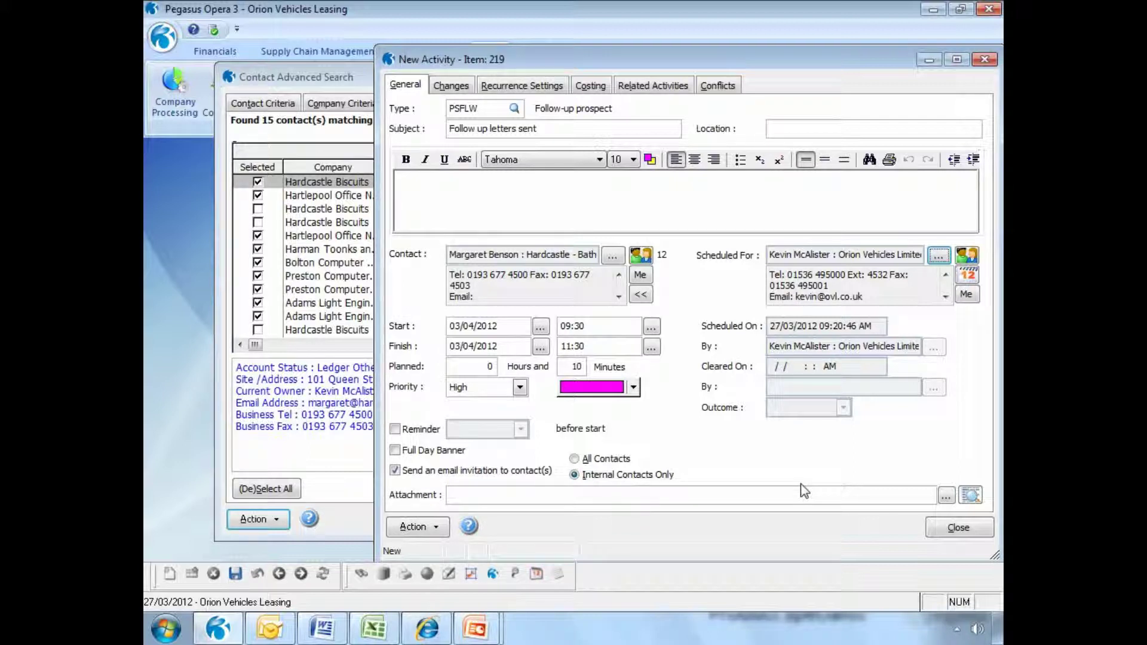
click(968, 277)
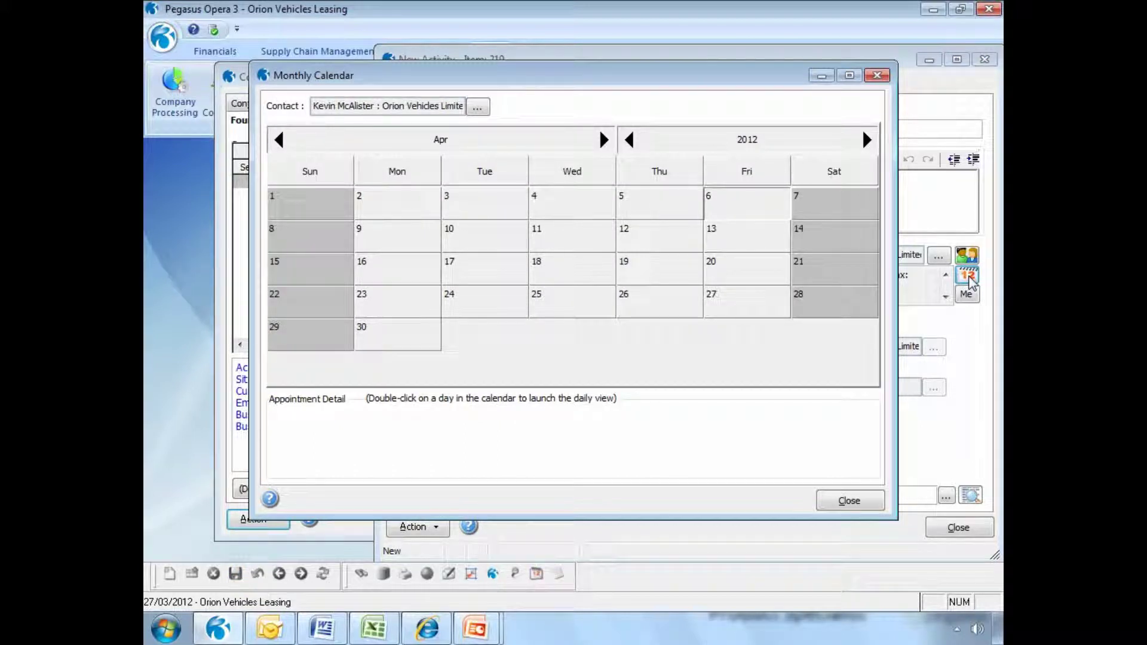
click(867, 505)
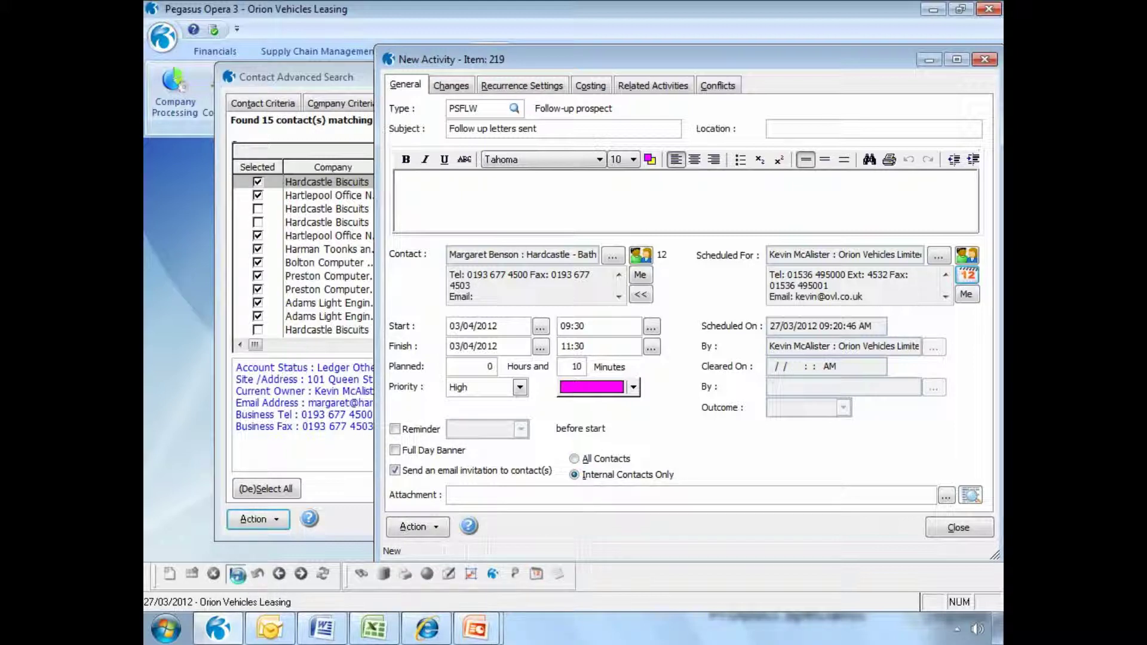
Save the follow-up activities and cancel the email invitation
click(238, 575)
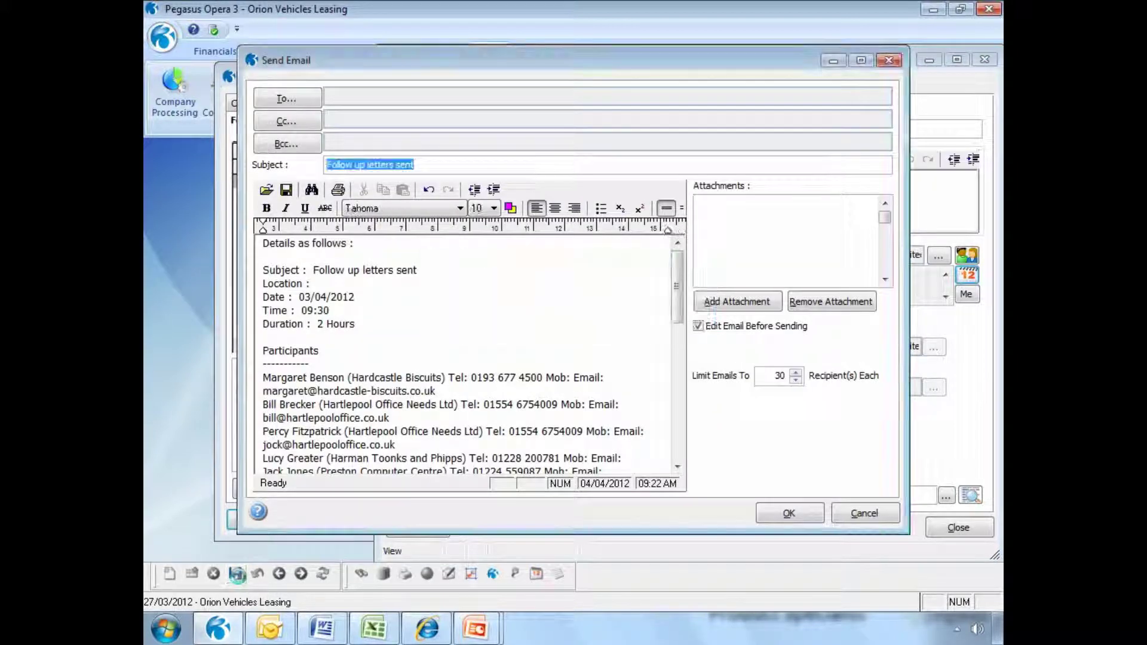
click(870, 517)
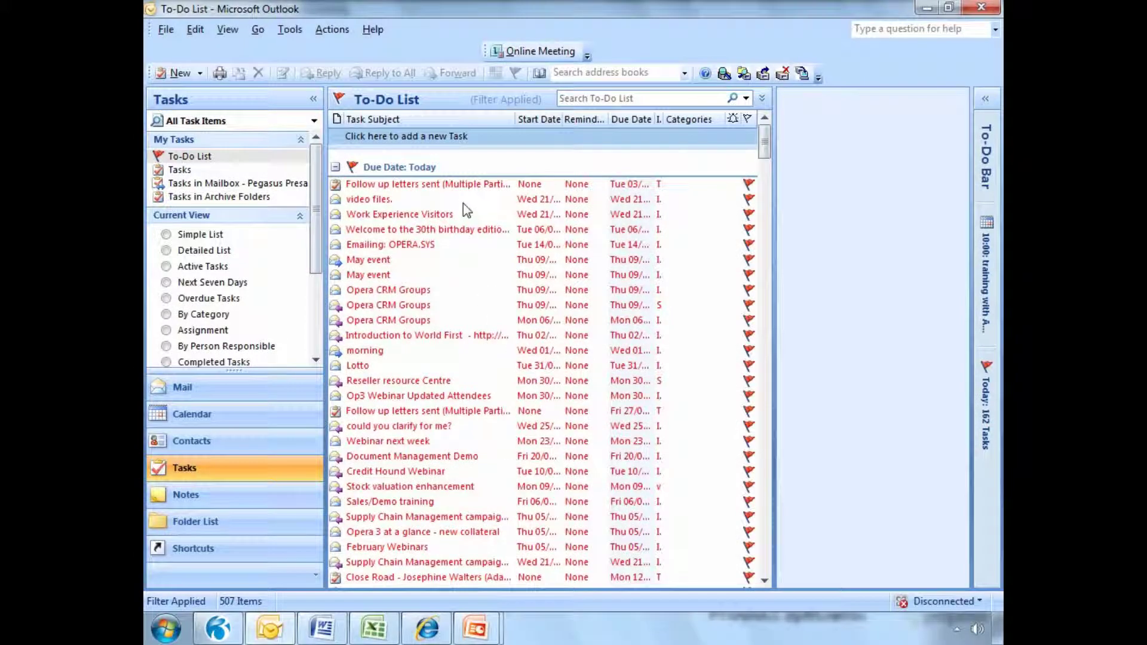
In the Outlook To-Do List, open the "Follow up letters sent" task due 03/04/2012, review its participants and close it
click(455, 184)
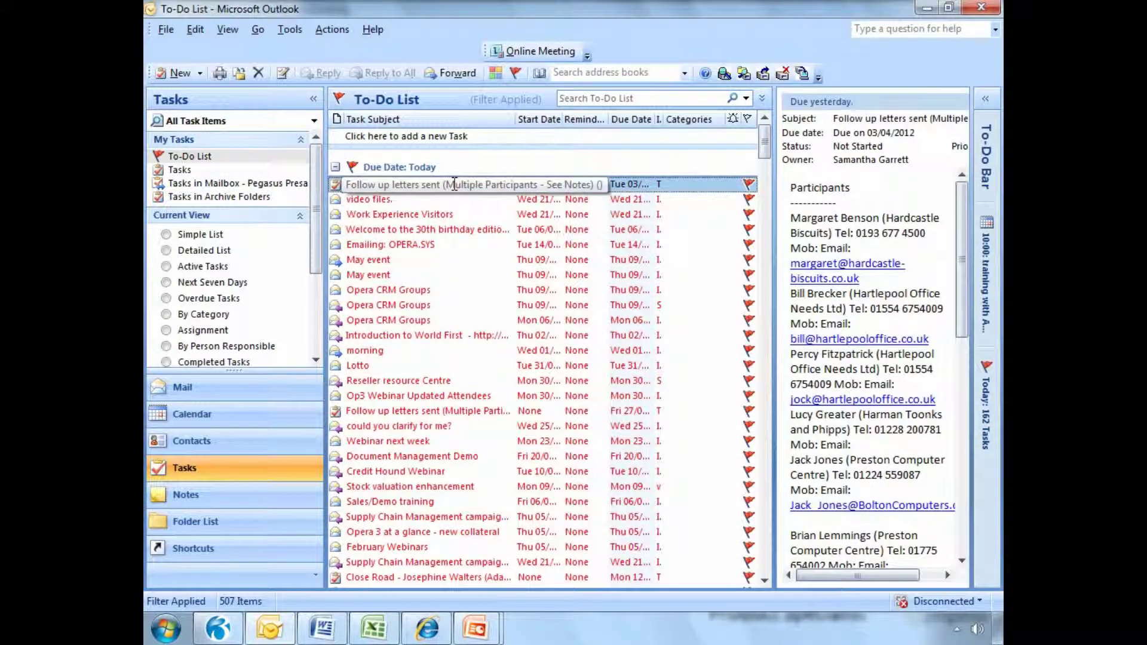
double_click(455, 184)
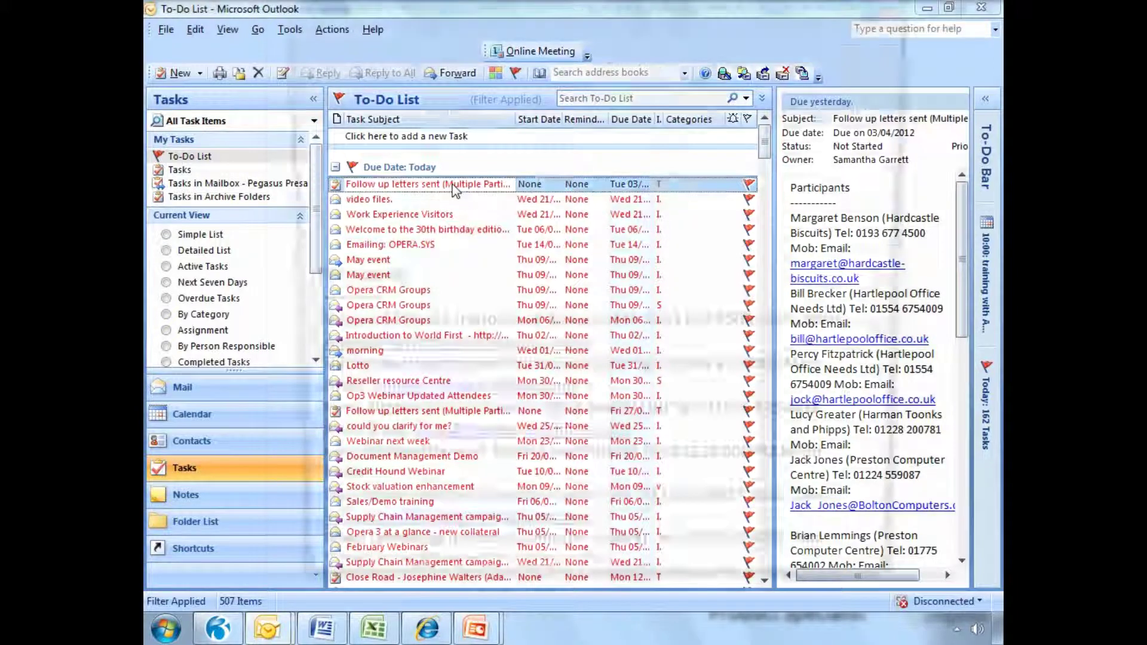
drag(901, 372, 919, 349)
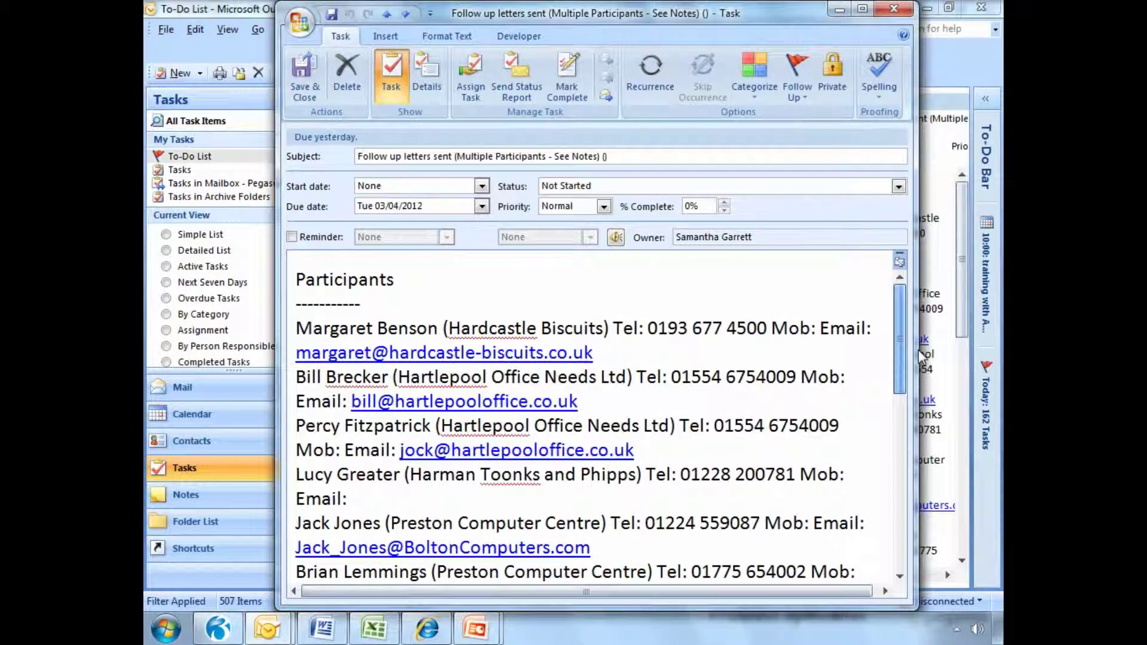
click(895, 8)
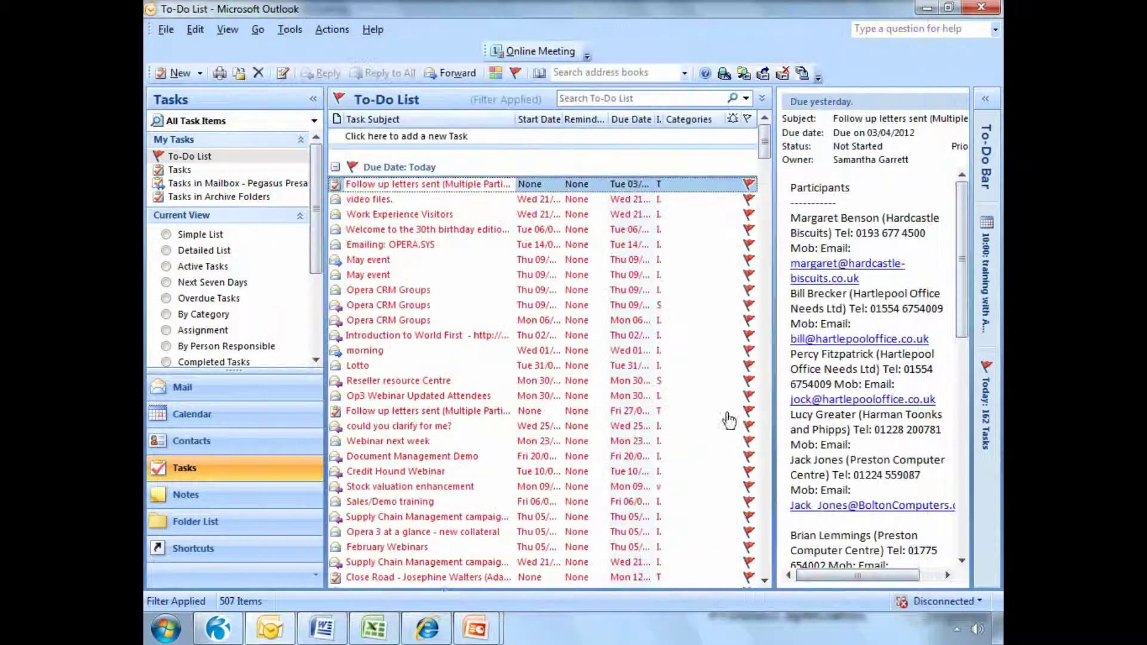
Switch back to Pegasus Opera 3 and close the activity and the advanced contact search
click(239, 634)
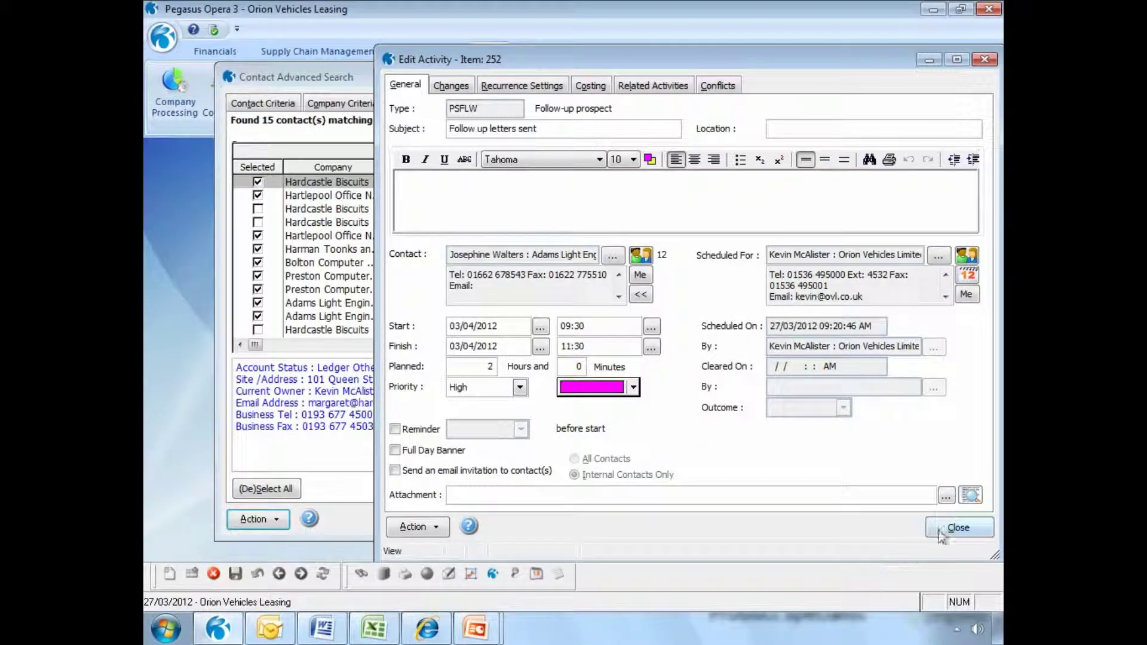
click(958, 528)
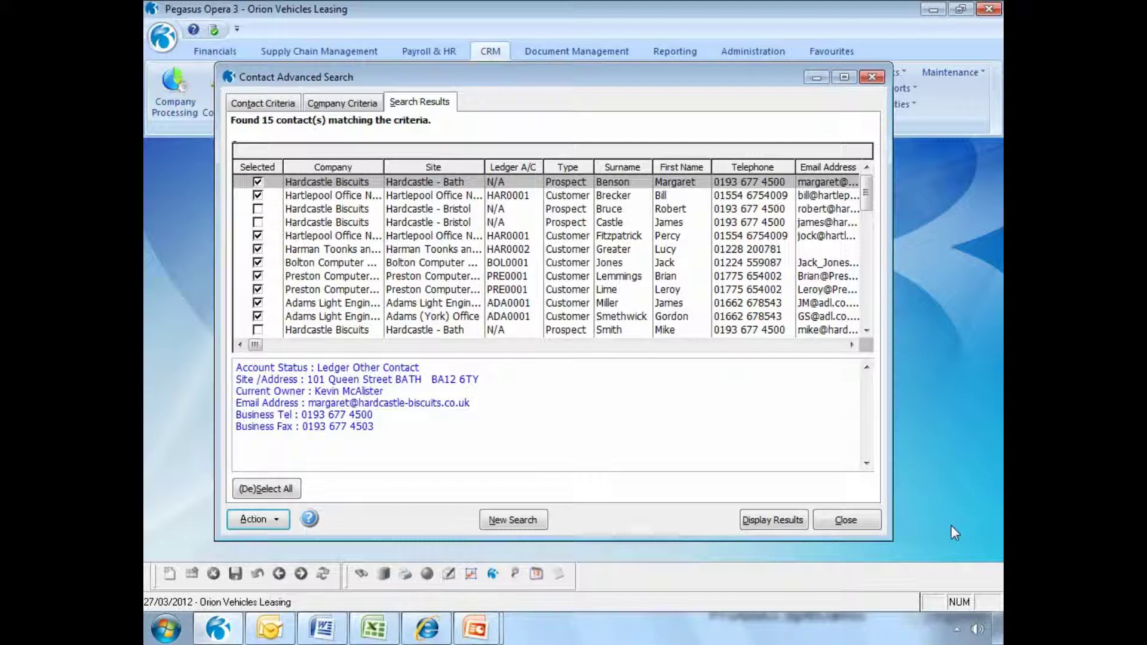
click(873, 521)
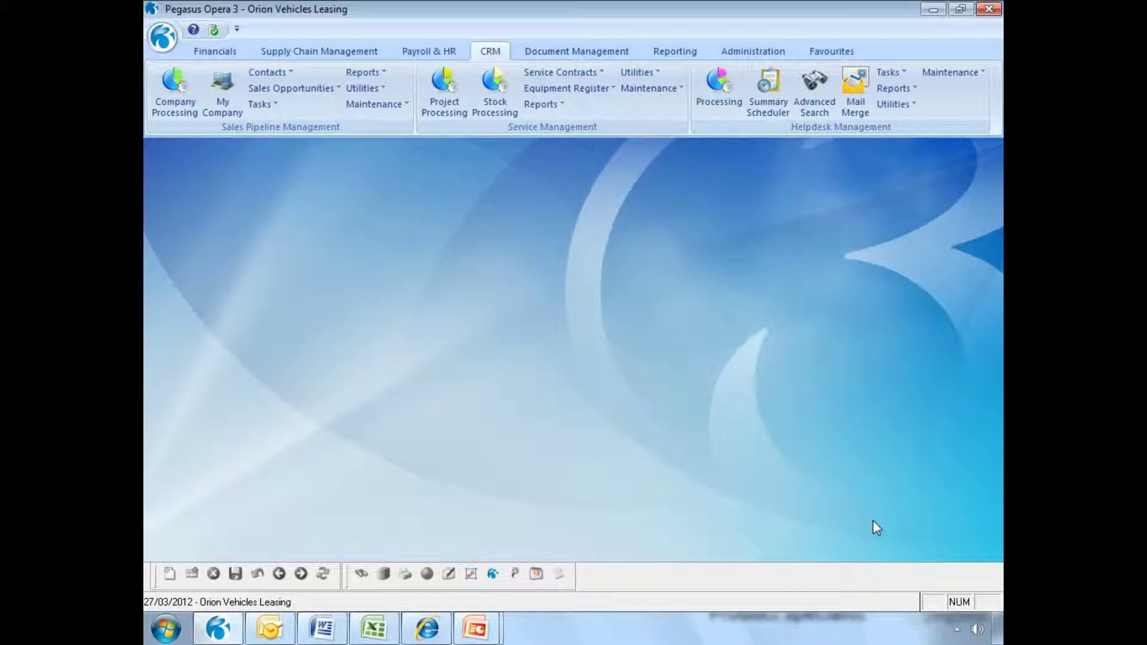
Open the current user's own contact record and filter its activities to Today and Future Dates
click(282, 76)
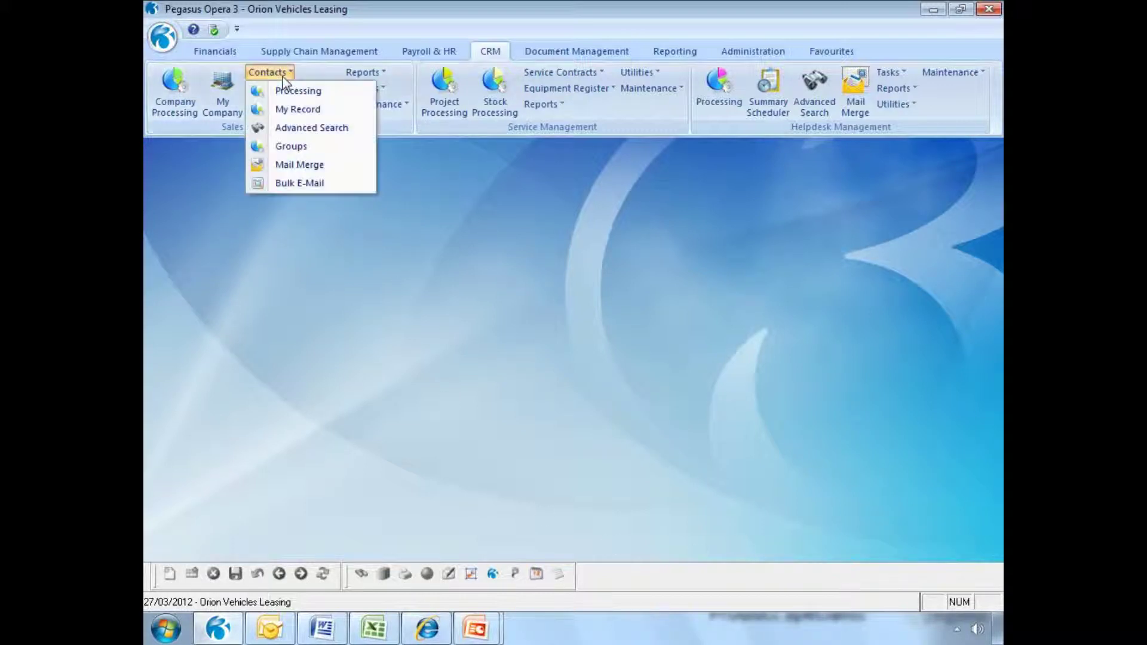
click(291, 110)
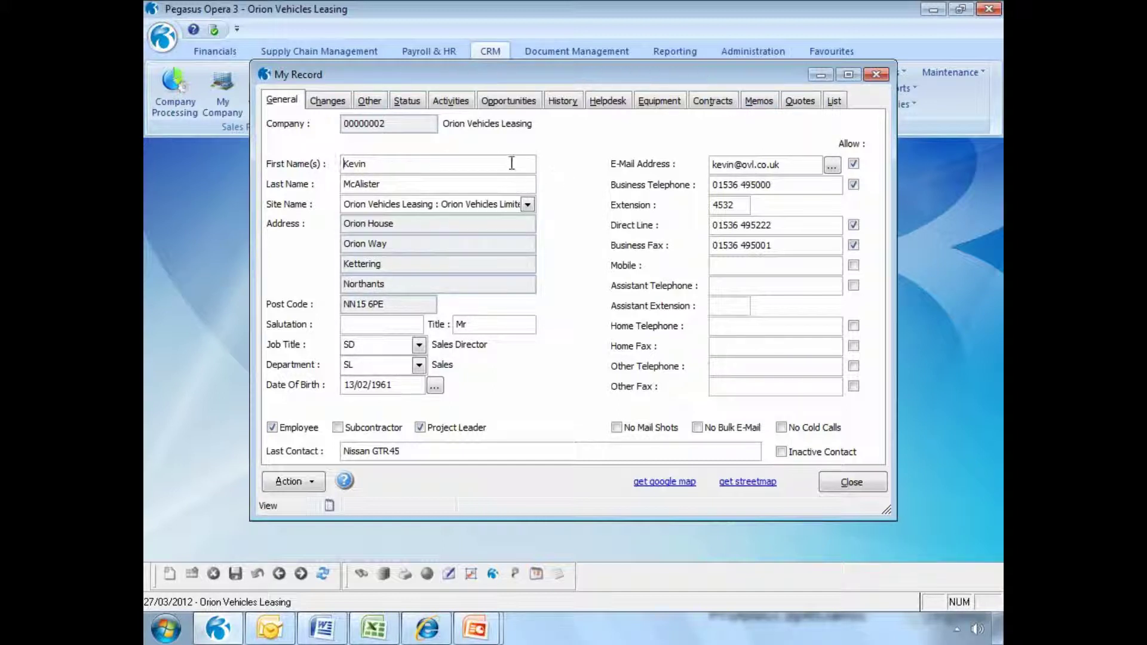
click(450, 100)
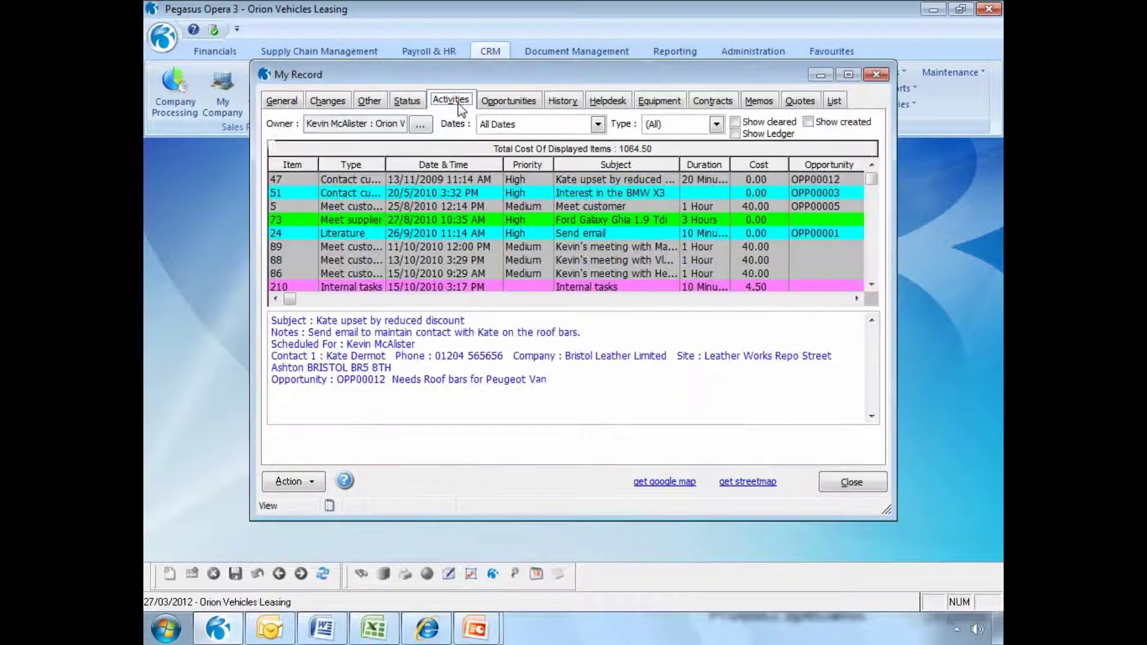
click(597, 124)
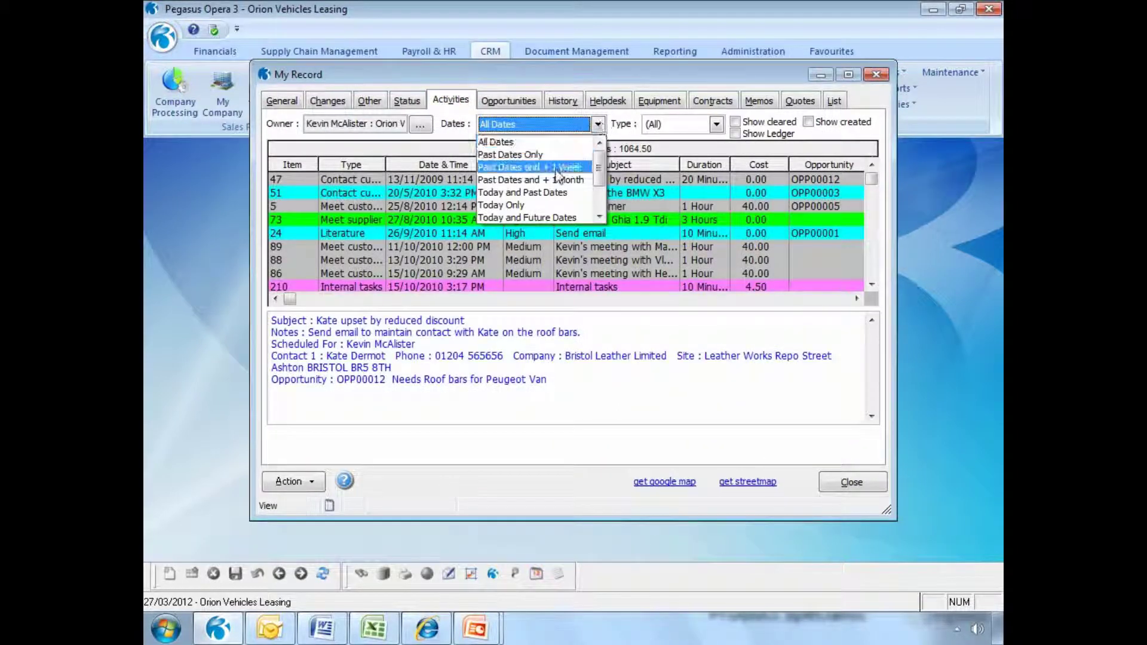
click(547, 218)
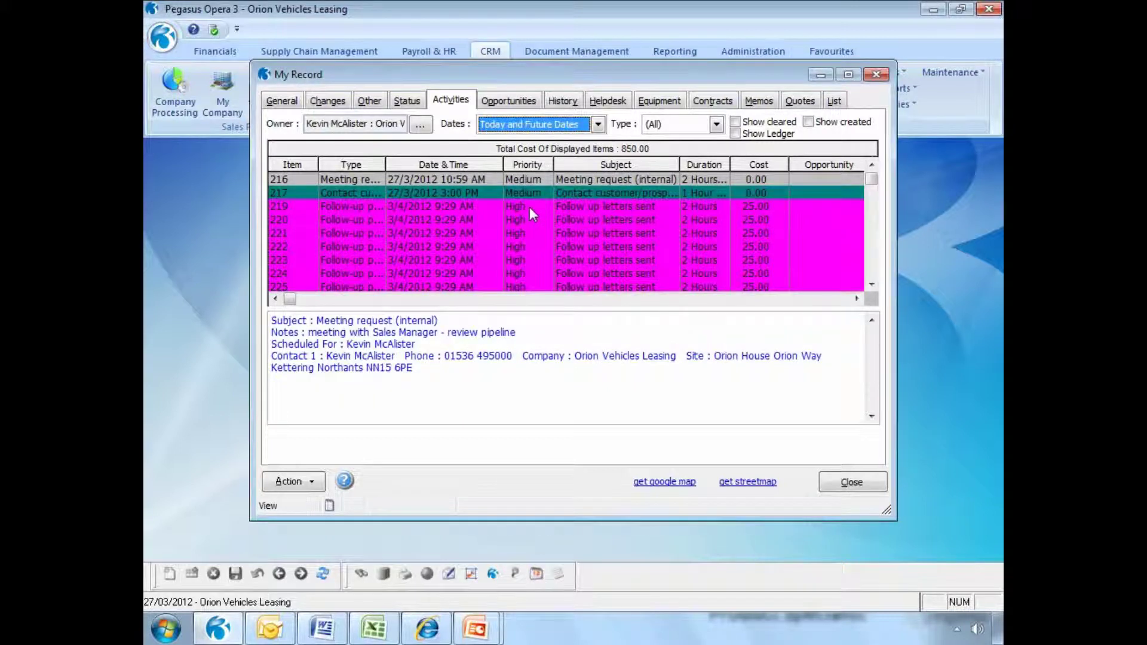
Look through the individual "Follow up letters sent" activities and the contact details for each
click(529, 207)
click(529, 218)
click(528, 230)
click(528, 245)
click(529, 259)
click(530, 273)
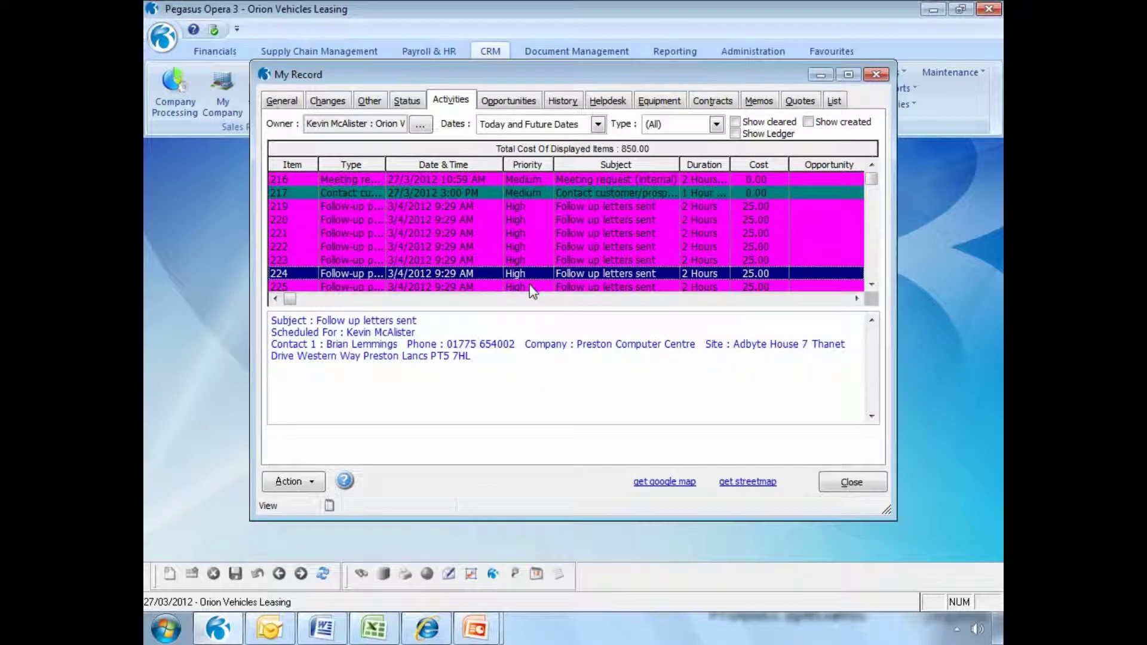
click(533, 288)
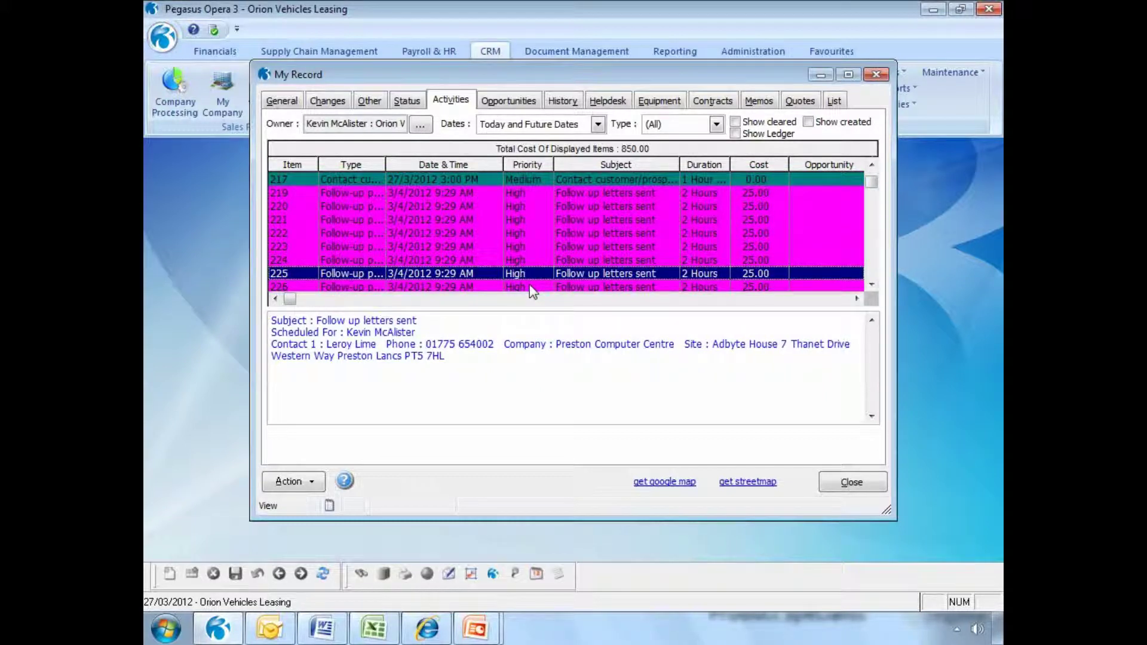
Open the Hardcastle Biscuits "Follow up letters sent" activity and start clearing it with a note that the contact would like a quote
click(533, 192)
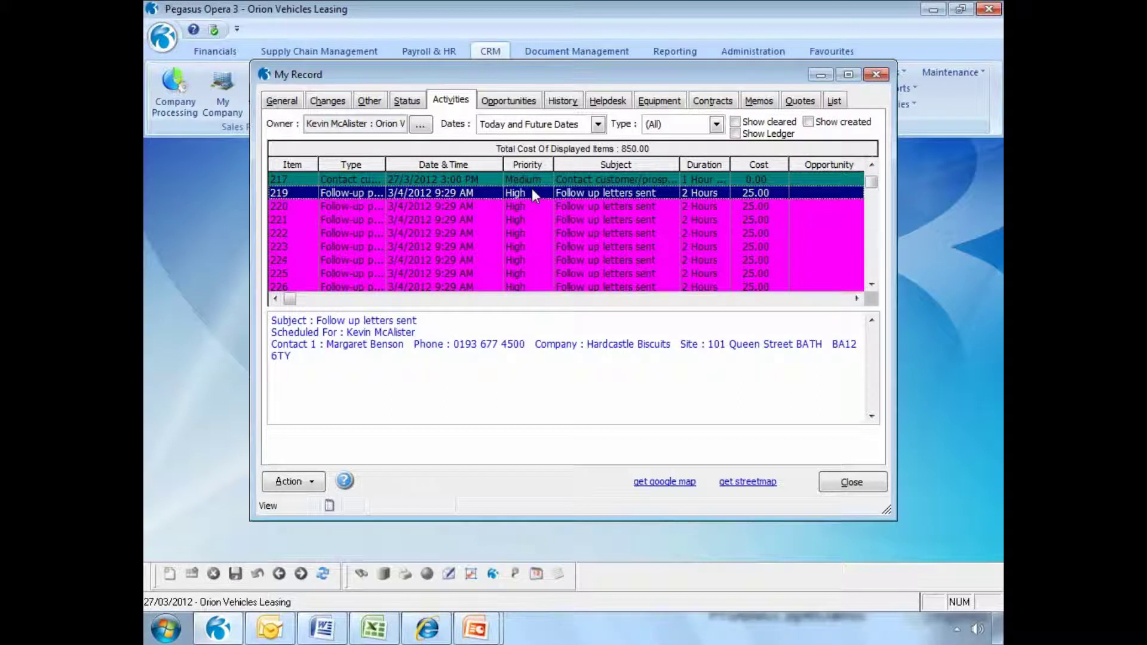
double_click(532, 193)
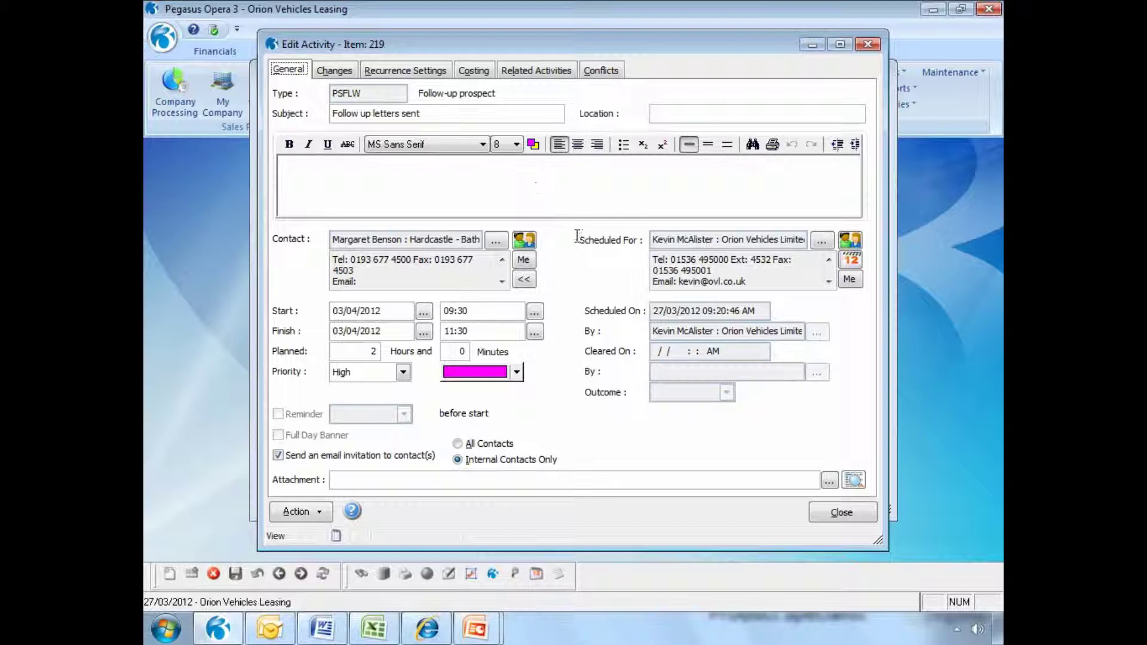
click(320, 514)
click(361, 501)
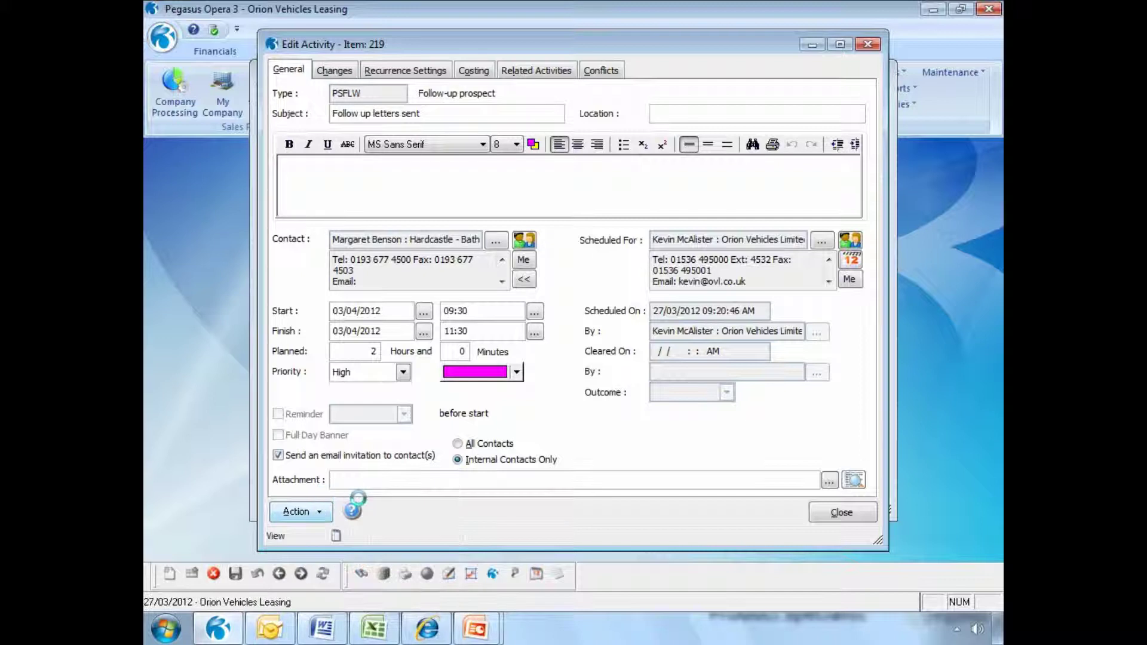
text(Mar)
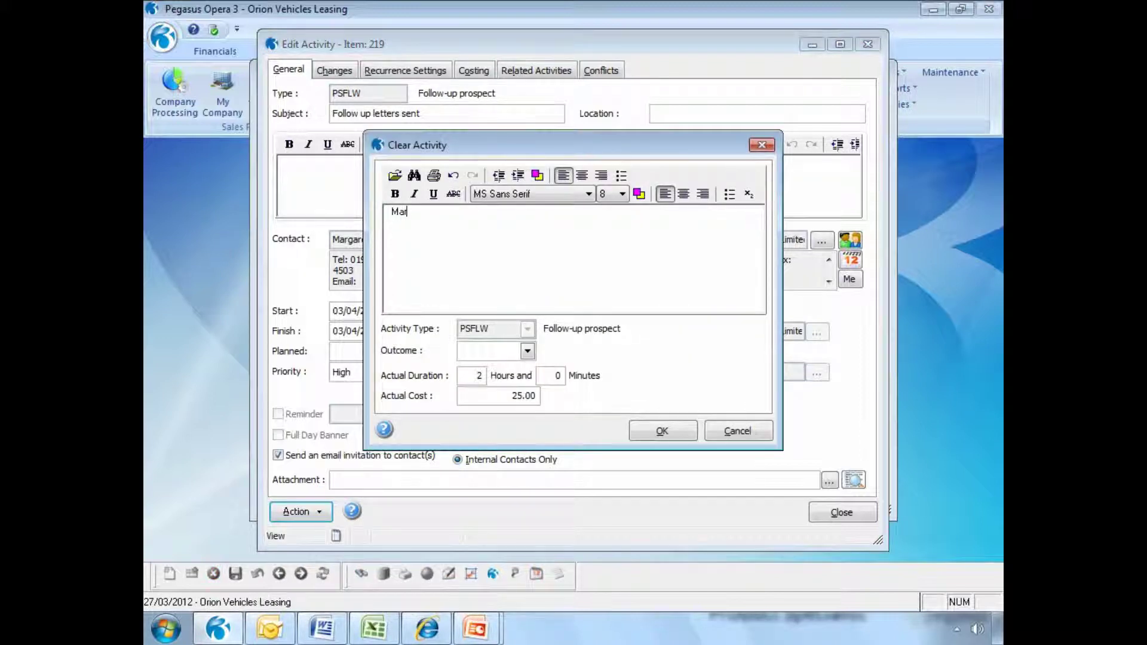
text(garet would like a quote)
Complete the activity clearance with the outcome Ongoing and include cleared activities in the record's list
click(527, 351)
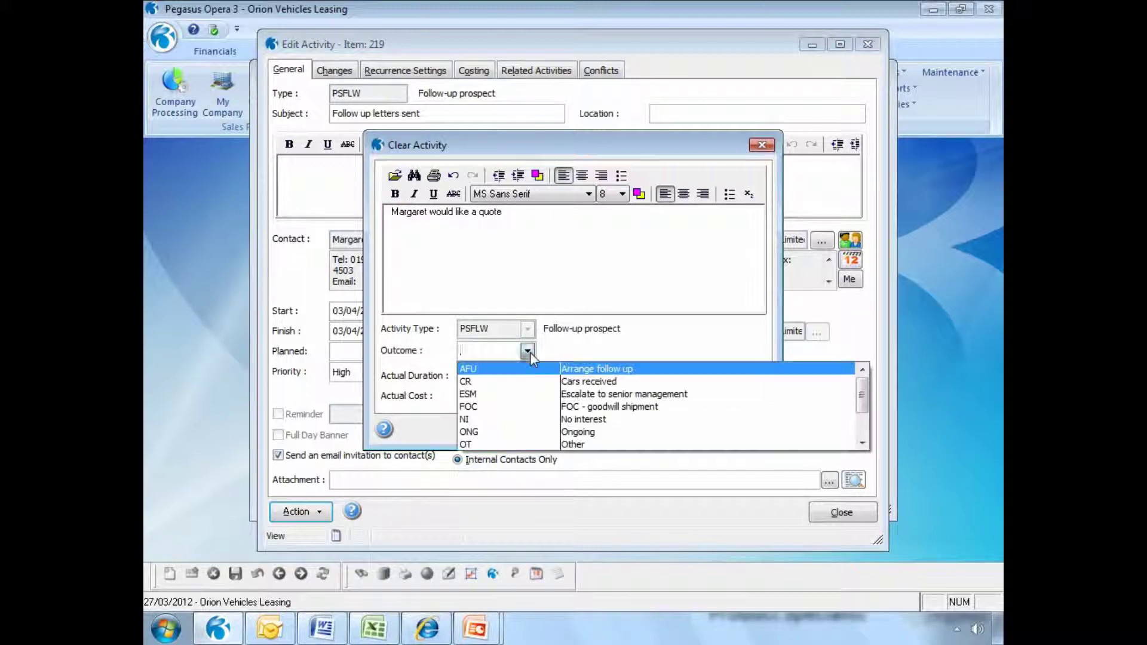
click(538, 432)
click(660, 432)
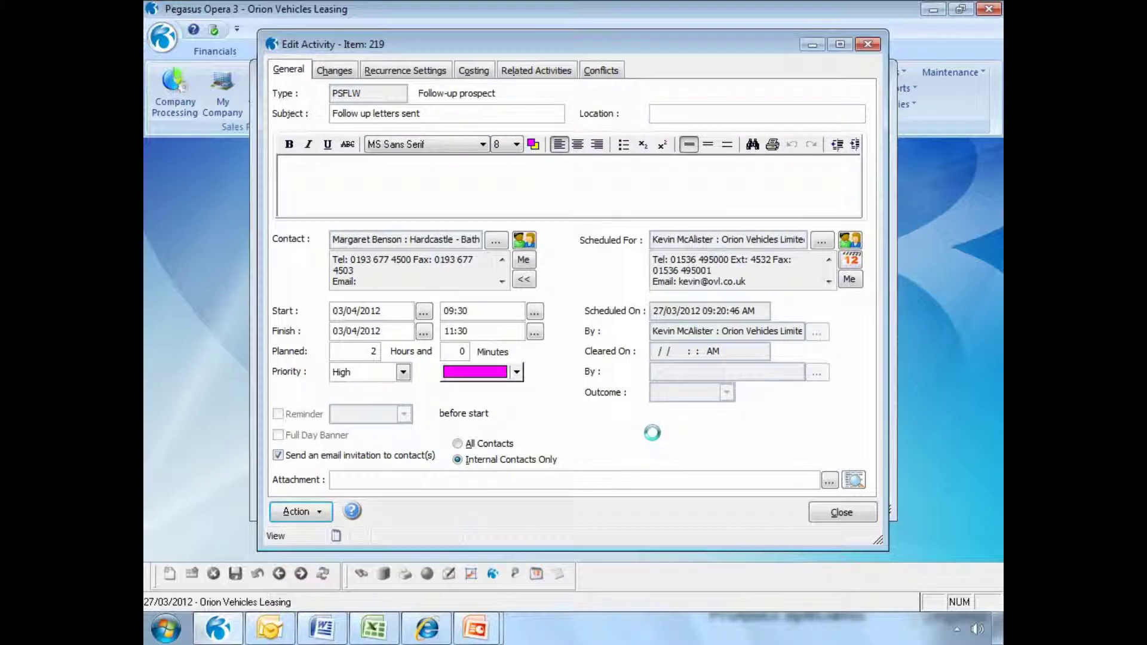
click(838, 512)
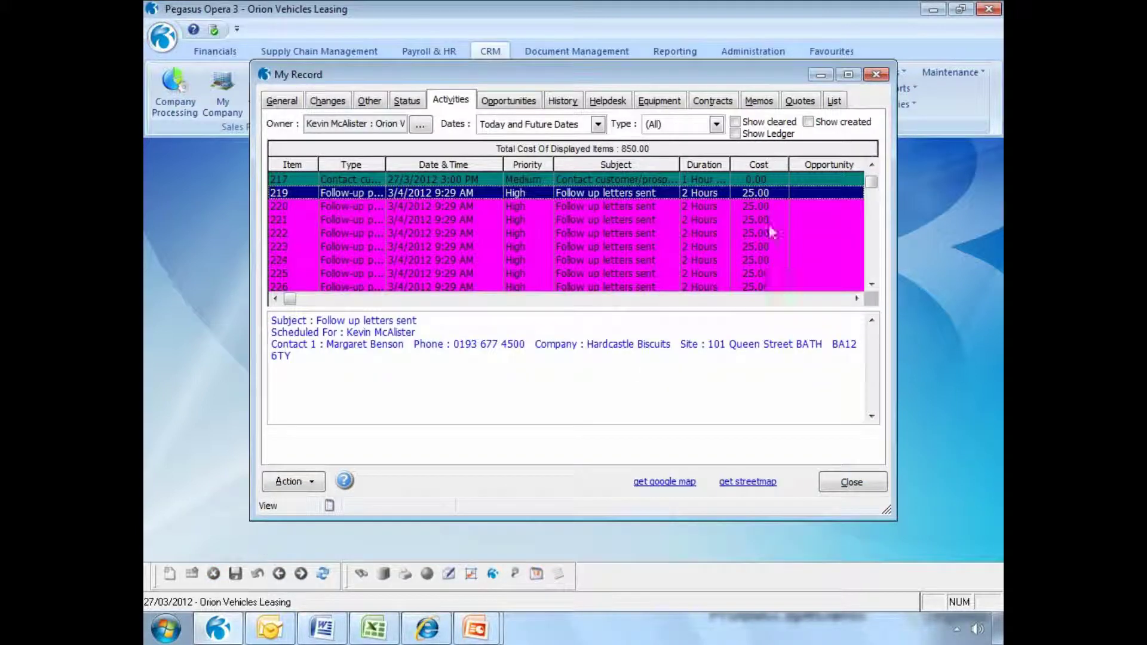
click(736, 121)
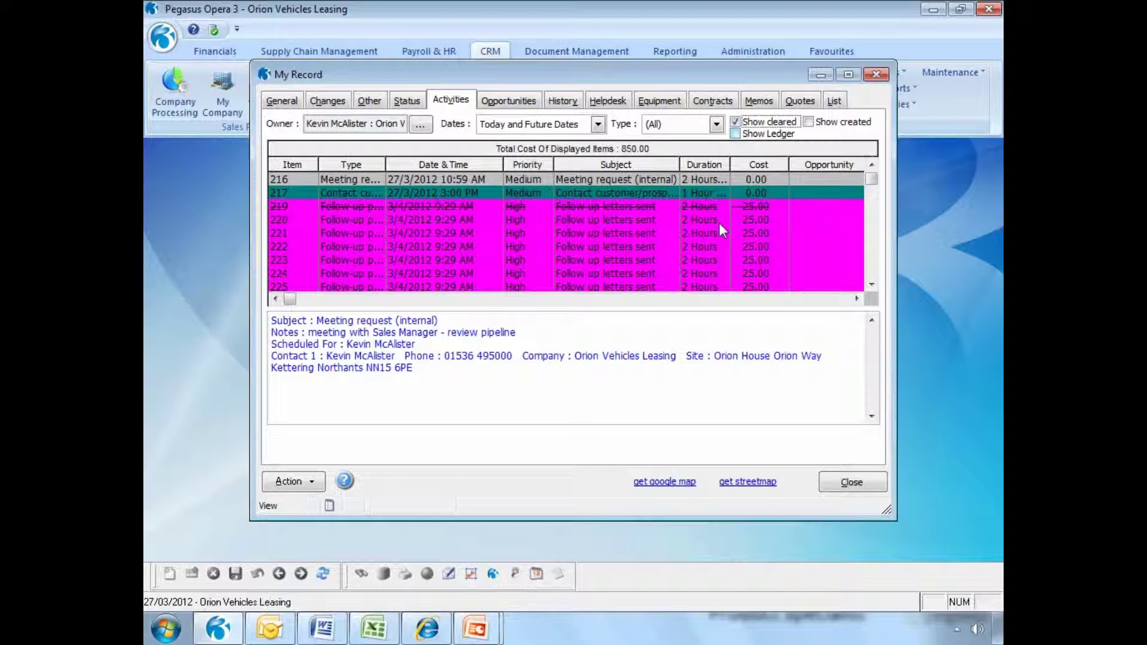
Create a new opportunity from the user's own record for Hardcastle Biscuits, finding the company with "HAR"
click(509, 100)
click(311, 481)
click(345, 496)
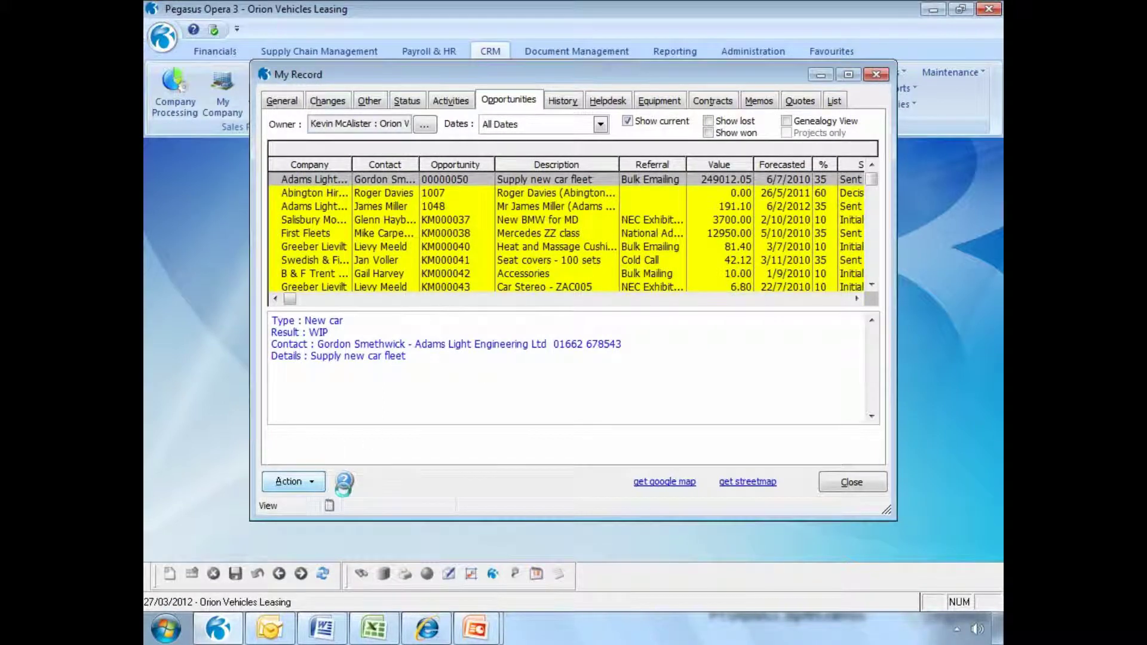
text(Har)
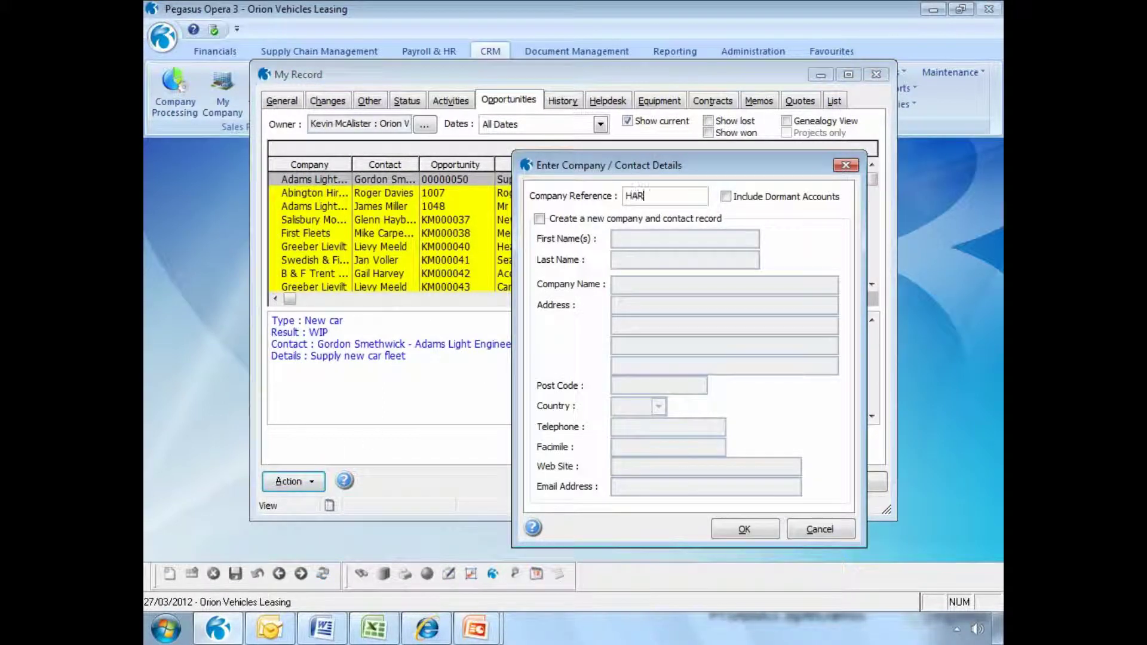
key(Return)
double_click(472, 232)
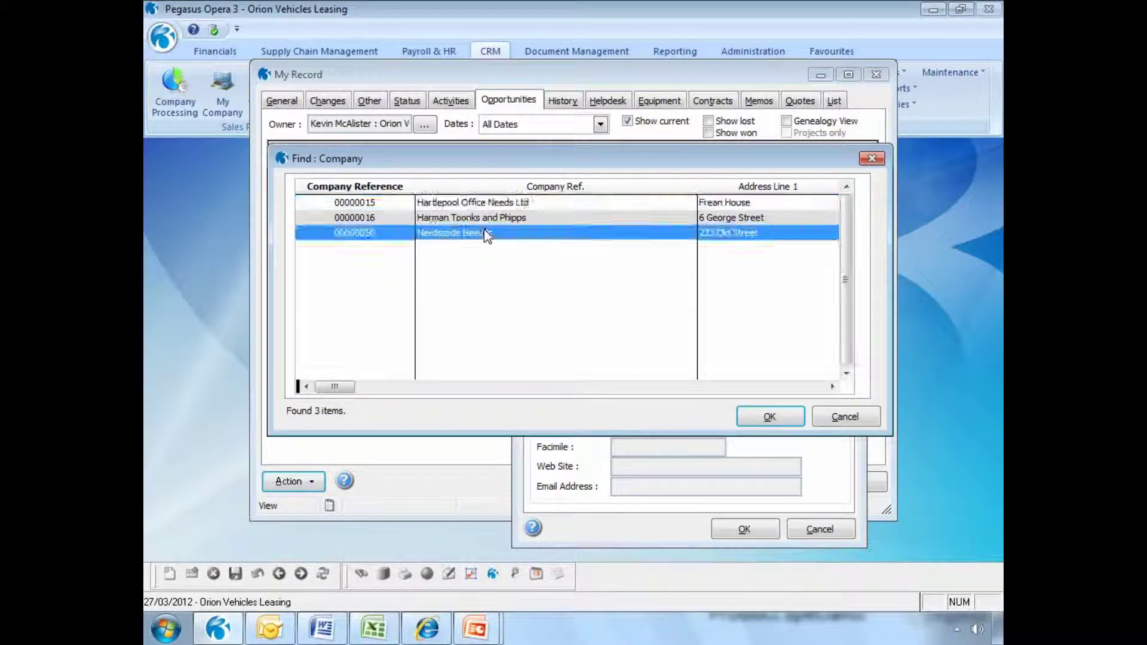
click(723, 530)
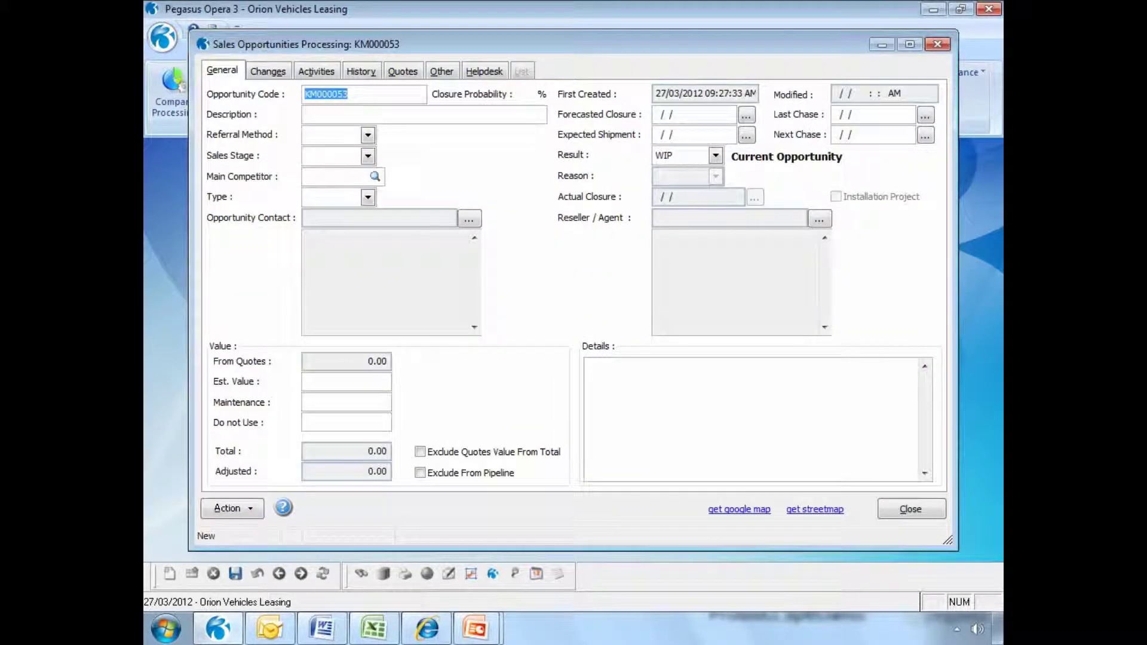
Describe the opportunity as "Is interested in some car accessories" and set its referral method to MKG, Marketing Campaign
click(415, 115)
text(Is intere)
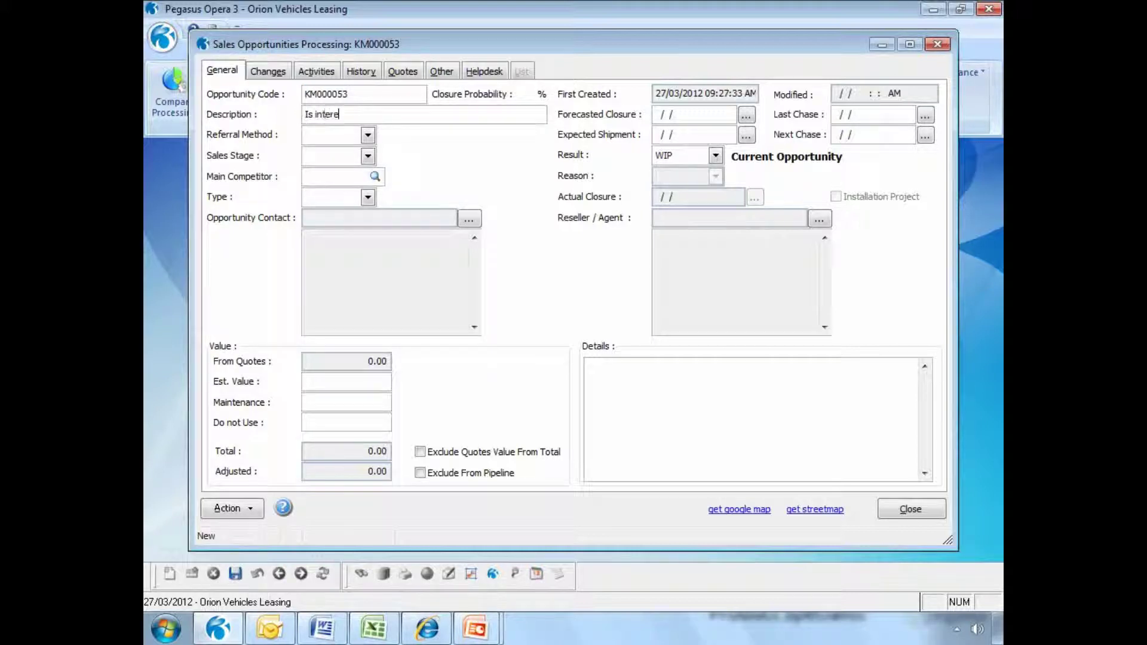
text(sted in some car accessories)
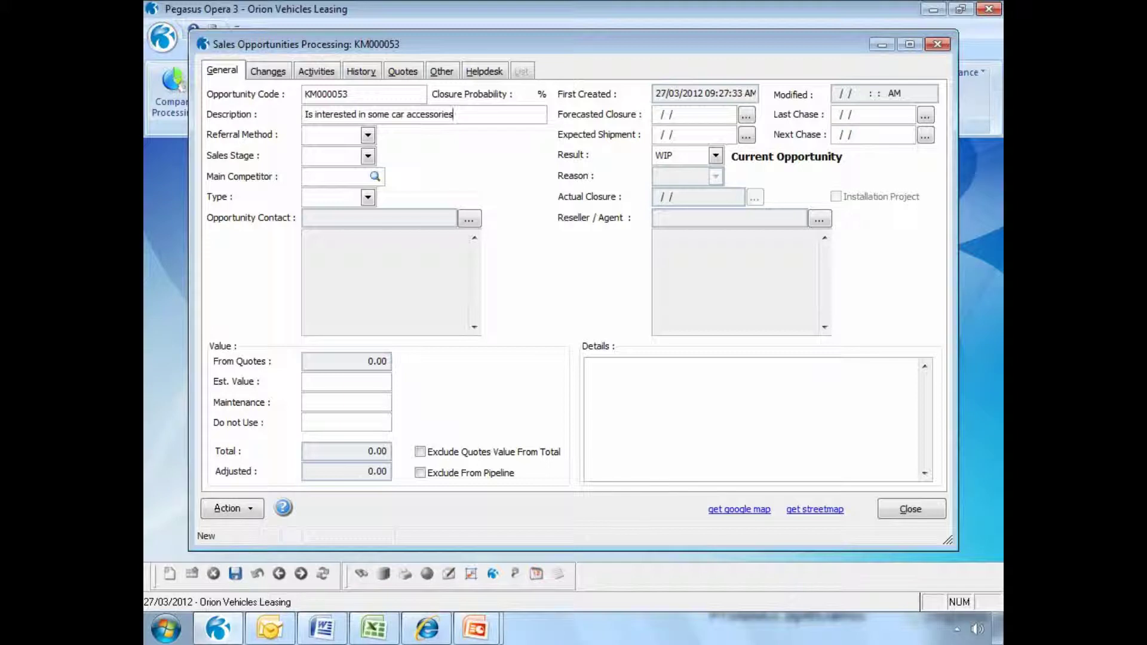
click(367, 135)
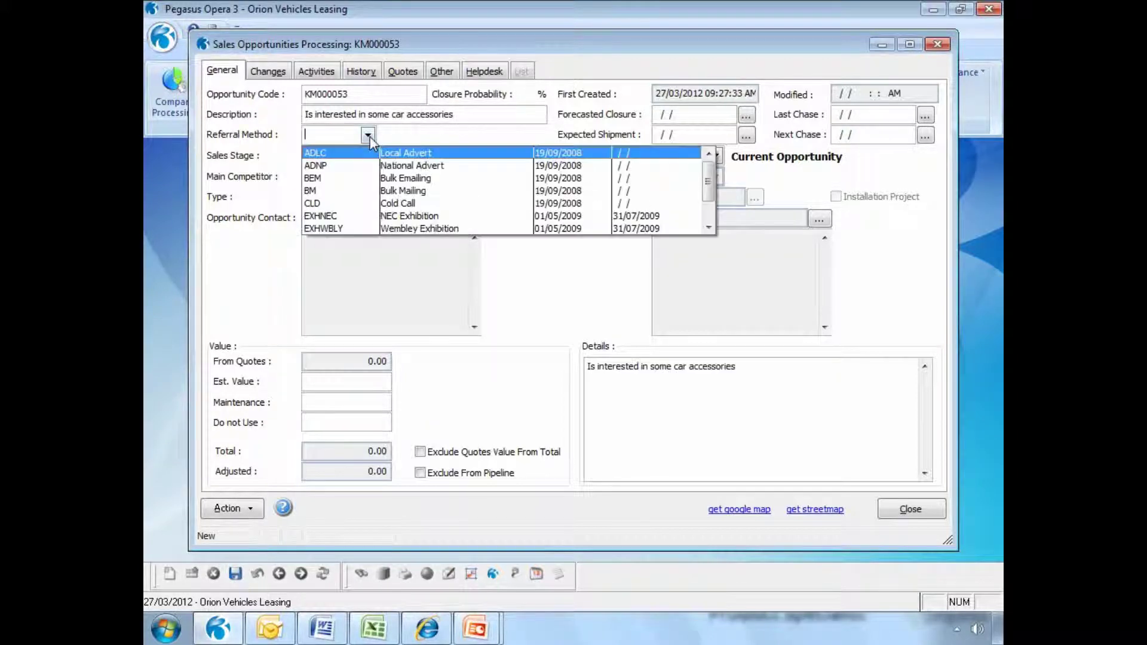
click(710, 227)
click(710, 227)
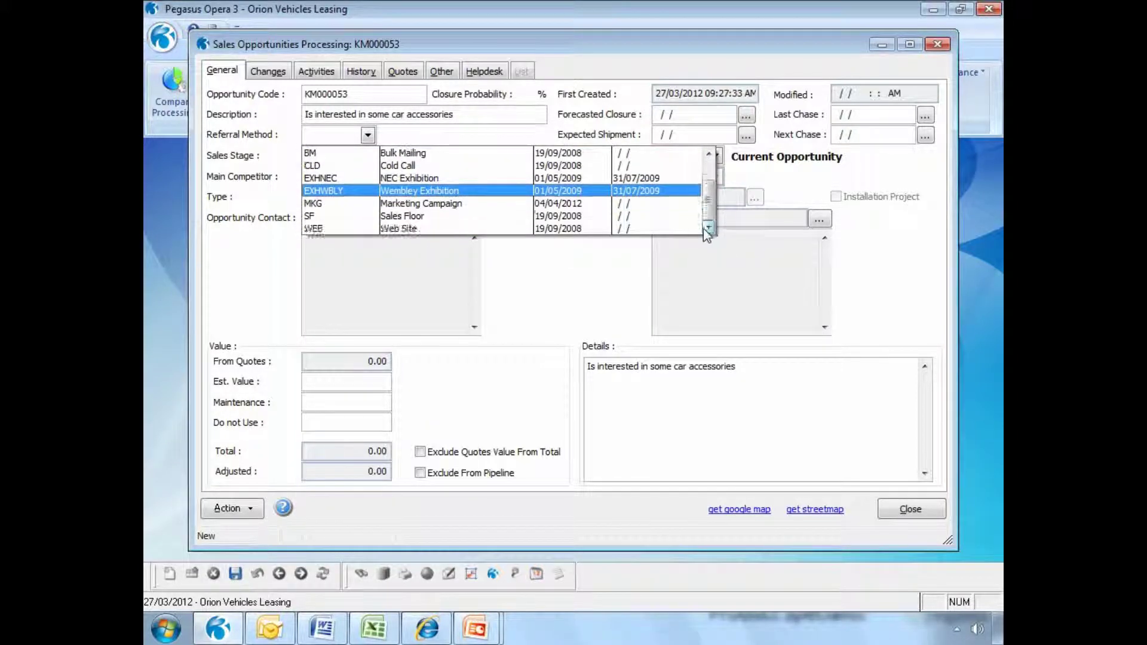
click(618, 206)
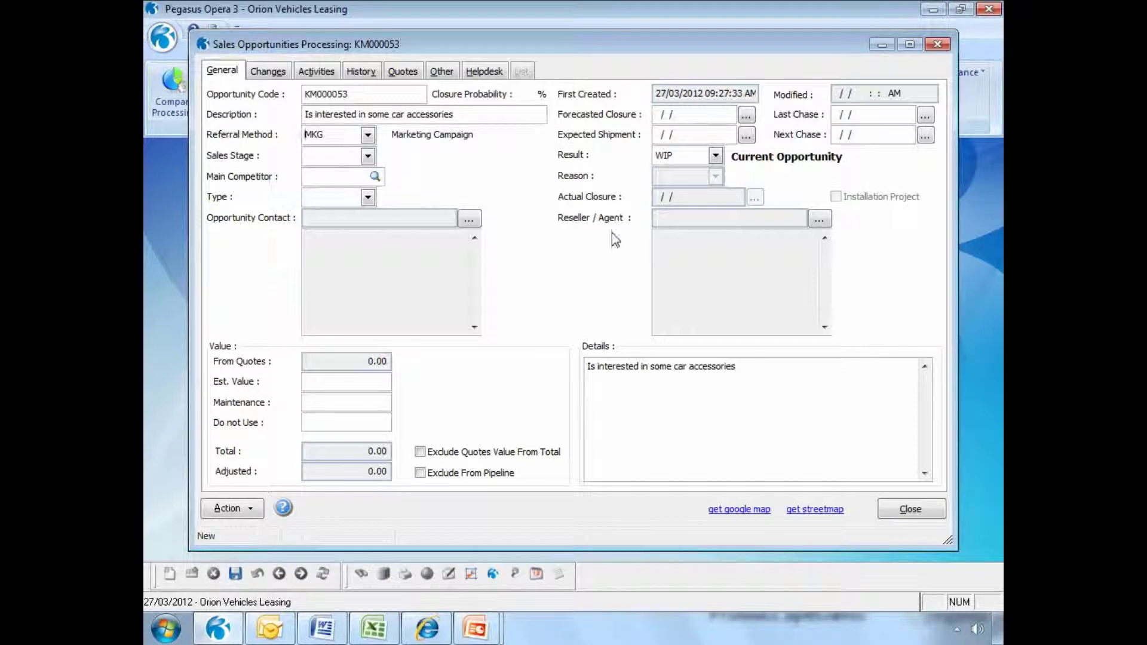
Set the opportunity's sales stage to SQ, Sent Quote, and its main competitor to Apollo Cars
click(368, 156)
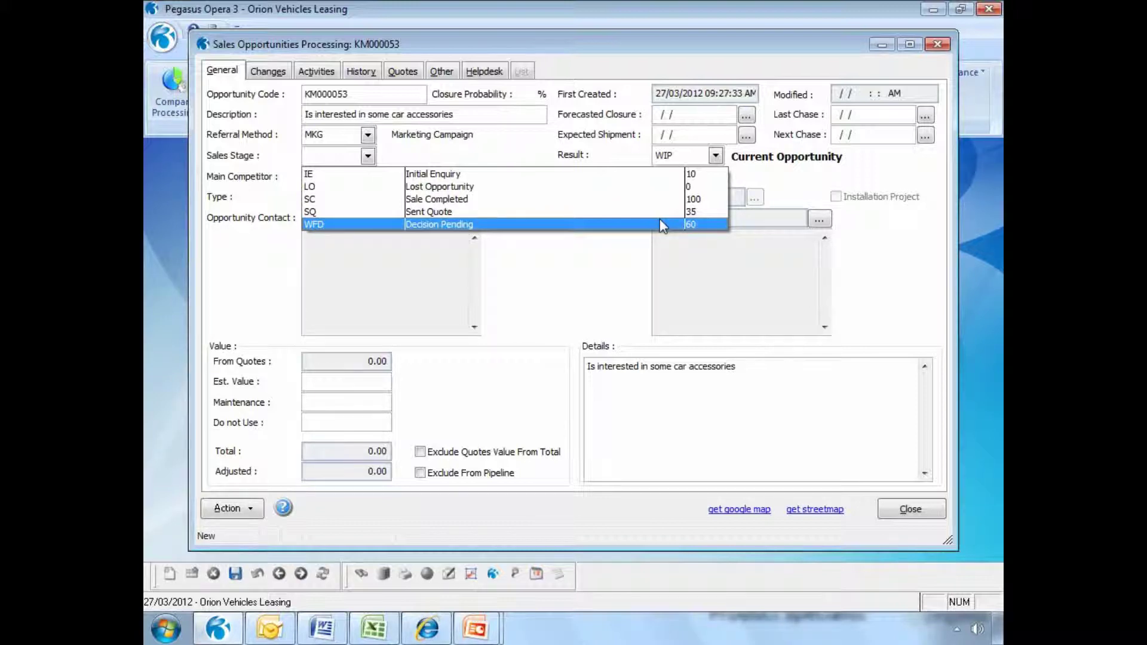
click(622, 222)
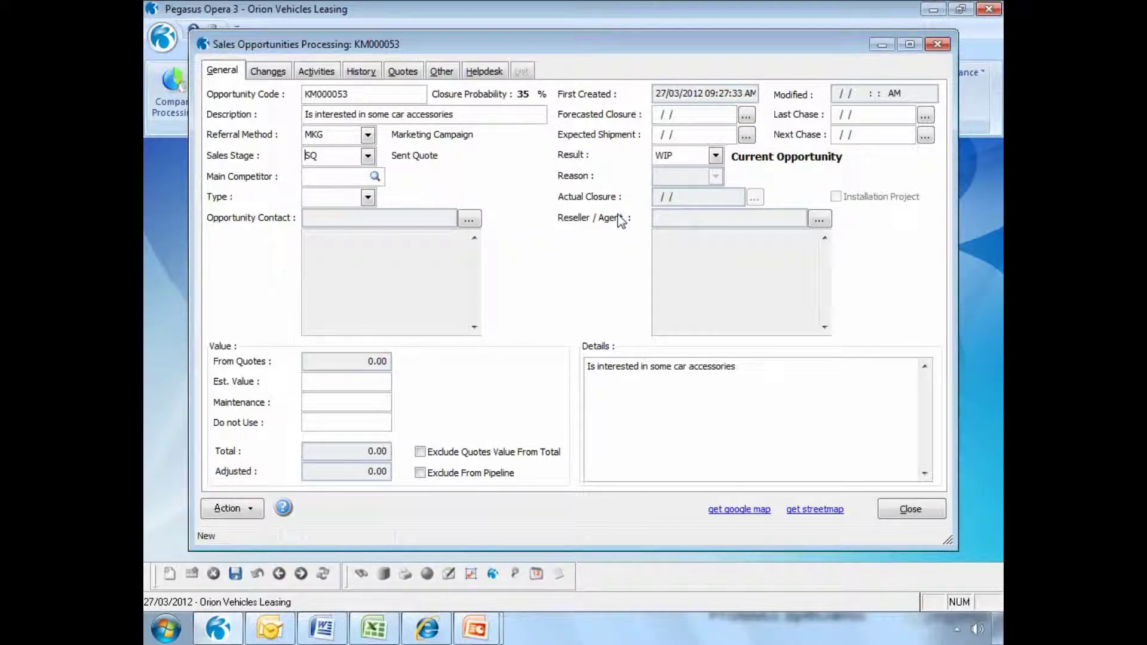
click(322, 176)
key(F4)
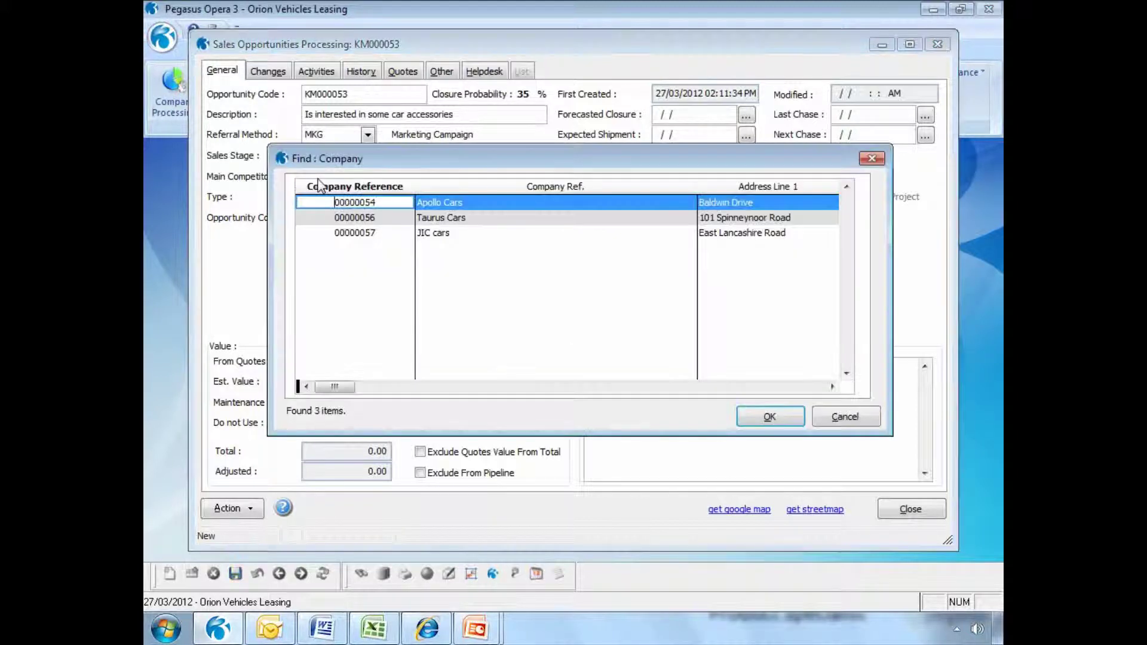
double_click(439, 205)
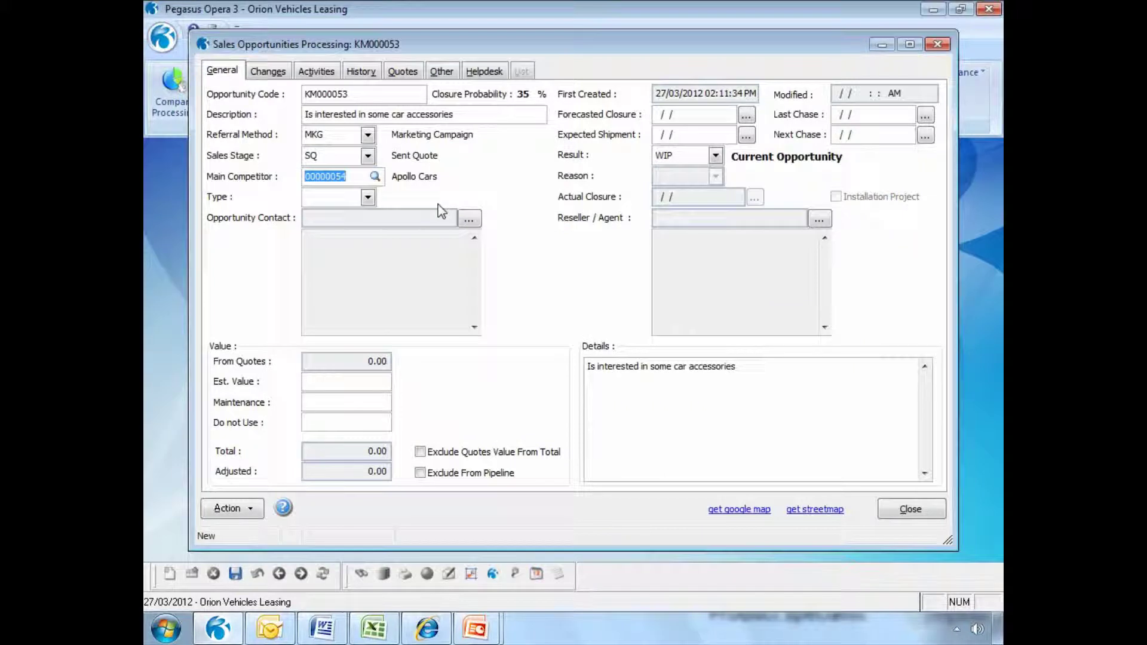
Set the opportunity type to ACC, Accessories, and assign the director at the Hardcastle - Bath site as its contact
click(367, 198)
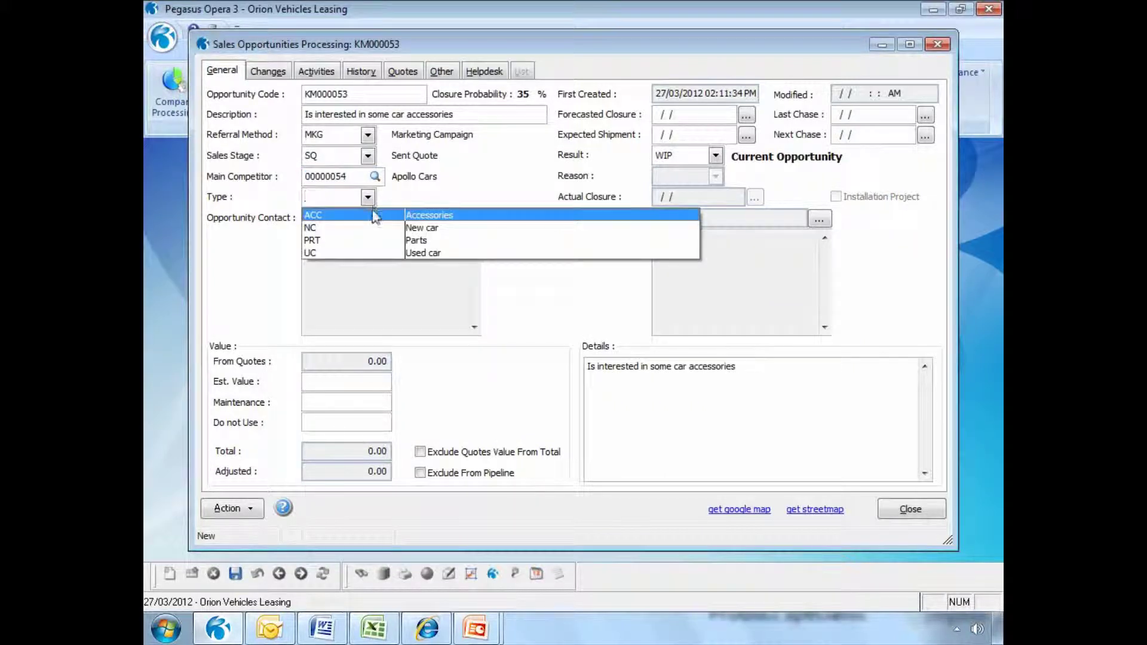
click(372, 212)
click(469, 220)
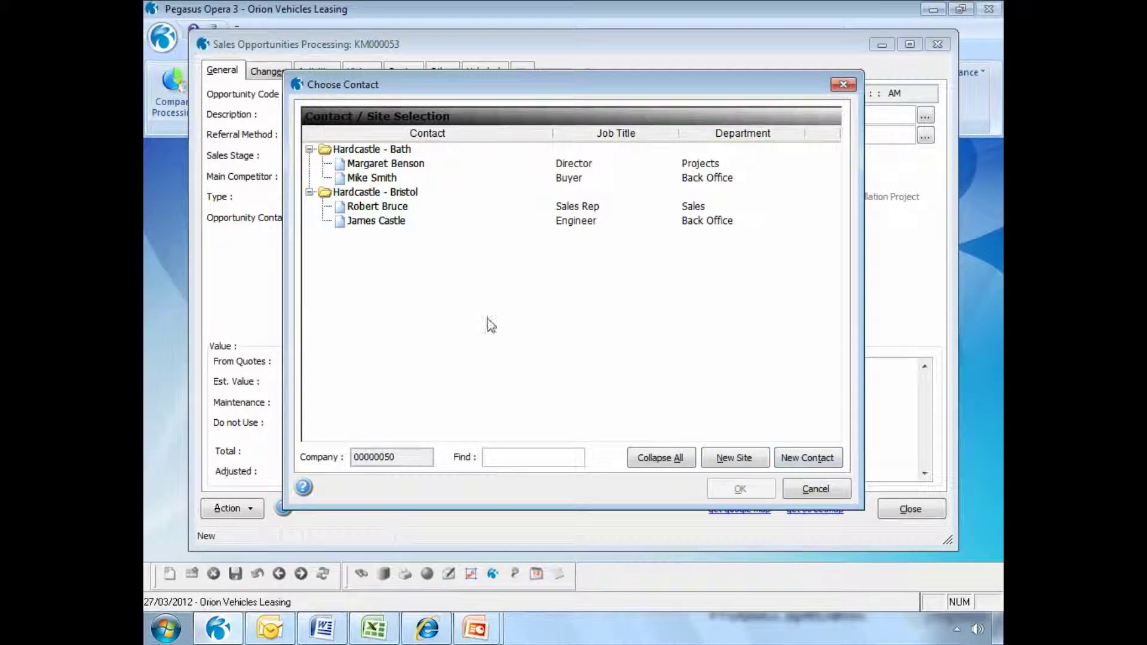
double_click(383, 165)
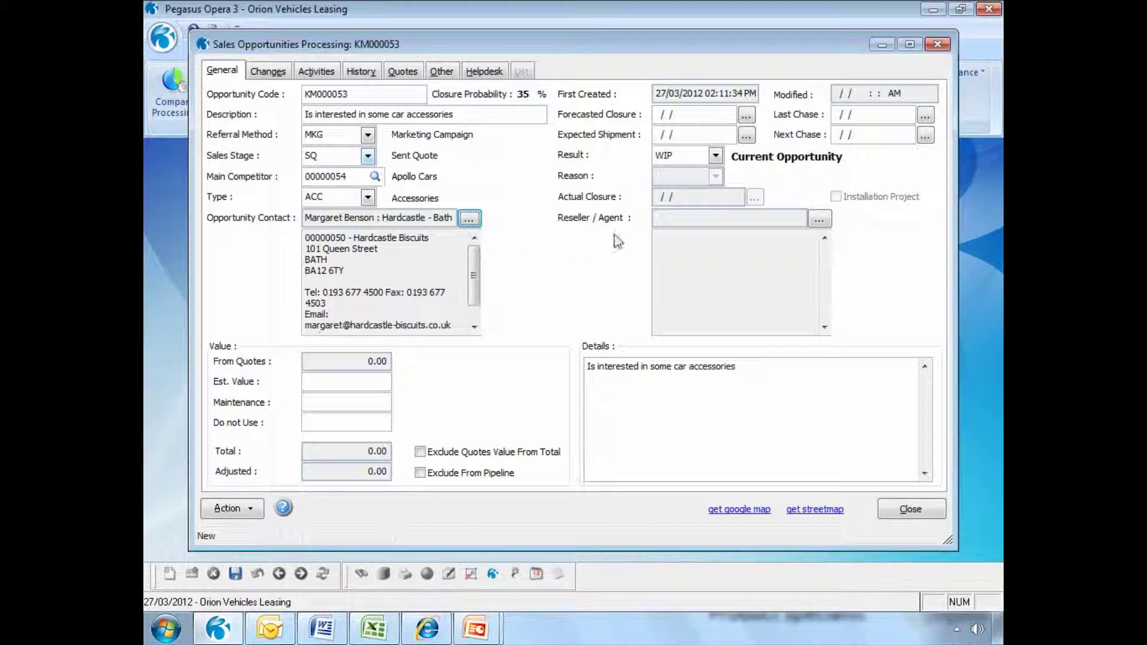
Set the forecasted closure to 11/04/2012 and save the opportunity, discarding the new follow-up activity it generates
click(746, 116)
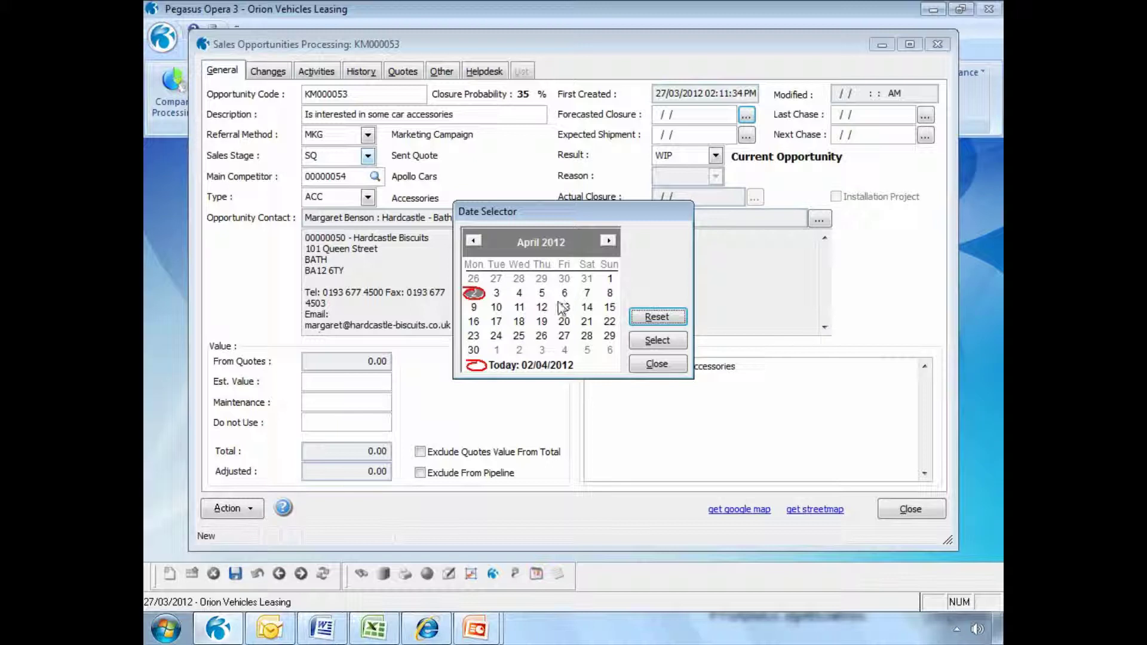
double_click(519, 307)
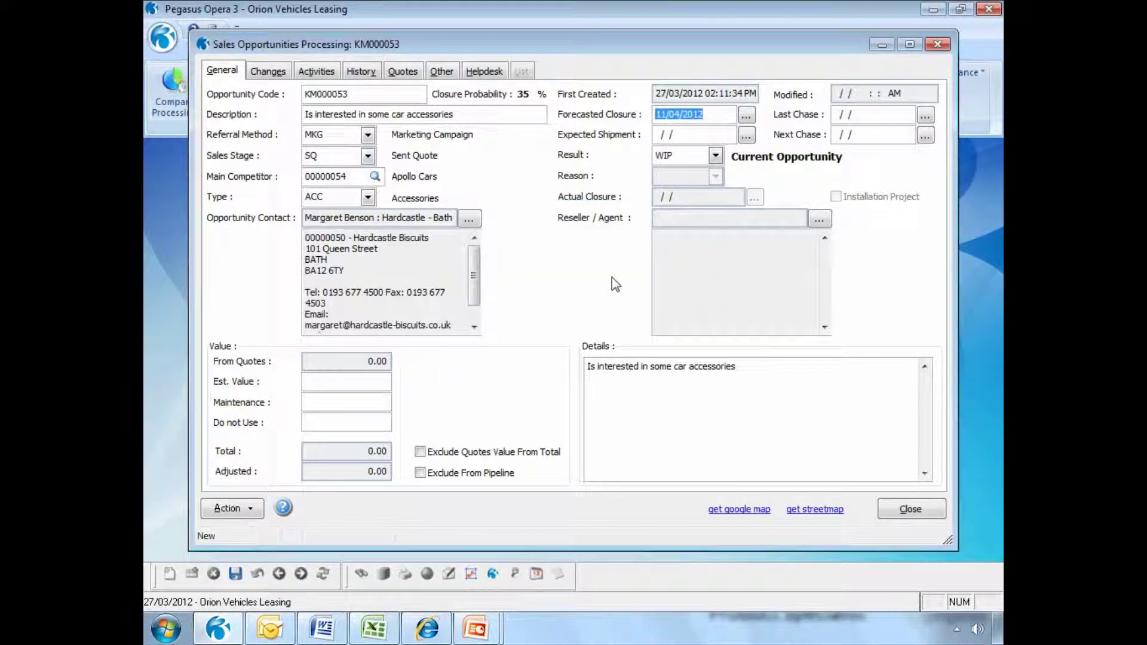
click(236, 575)
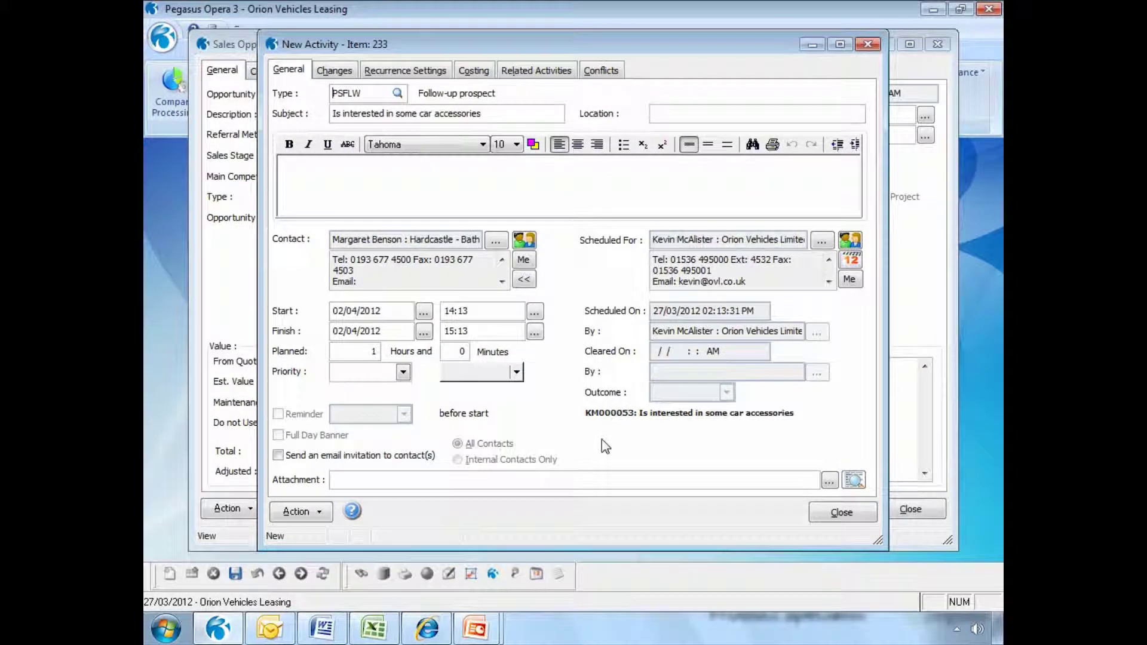
click(841, 512)
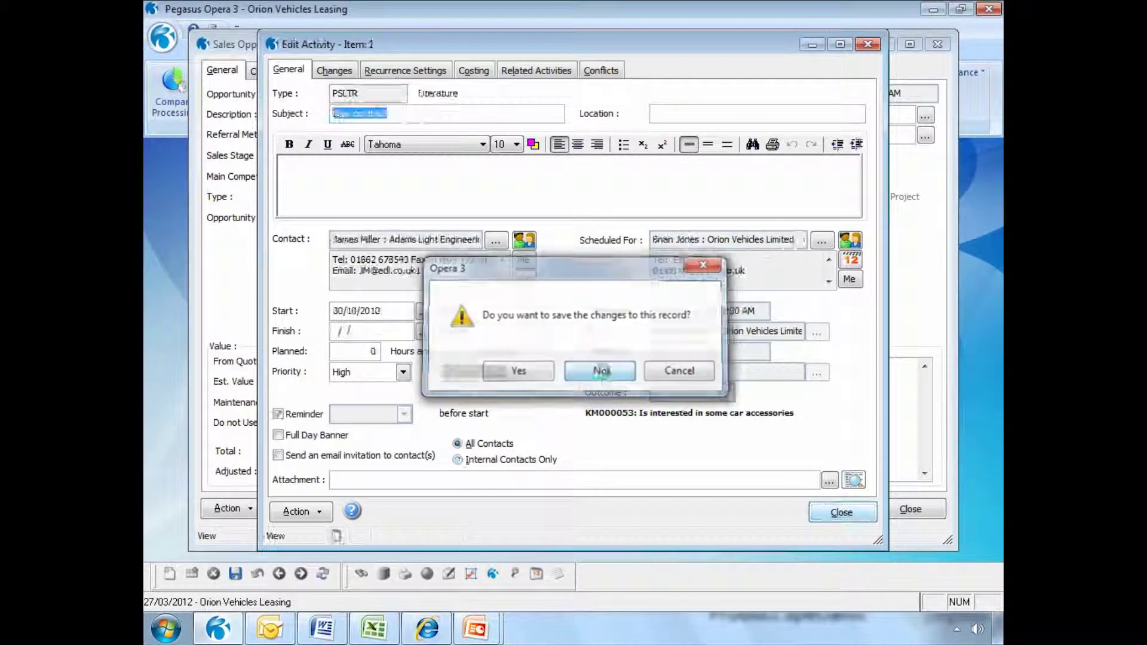
click(598, 372)
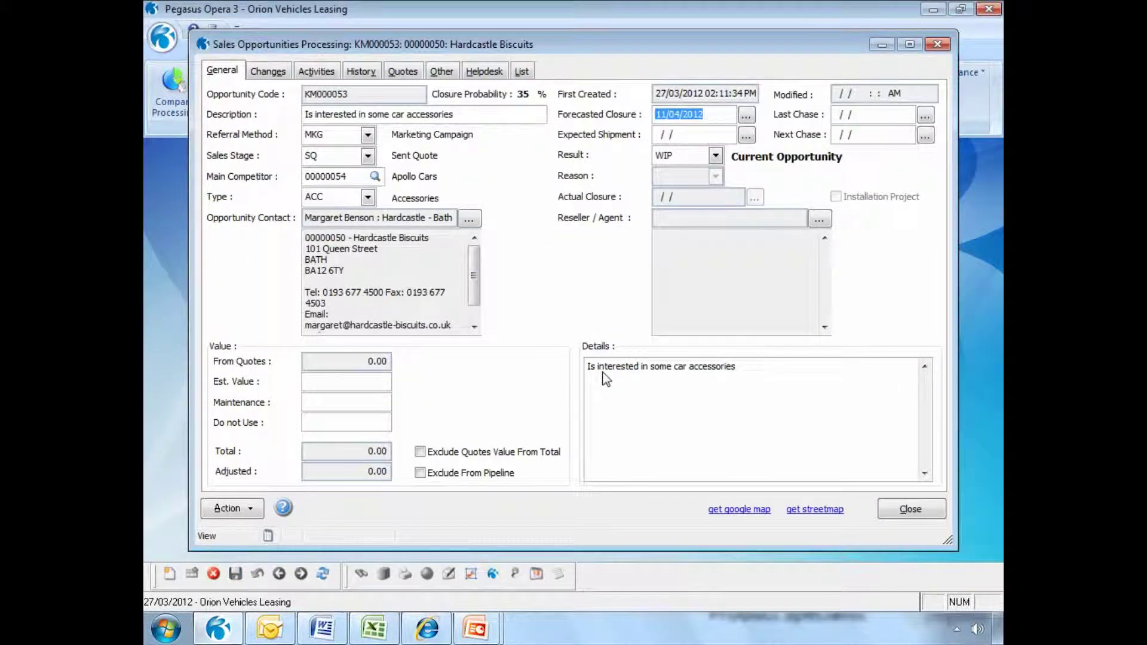
Raise a new quote for the opportunity from the Main Warehouse
click(402, 72)
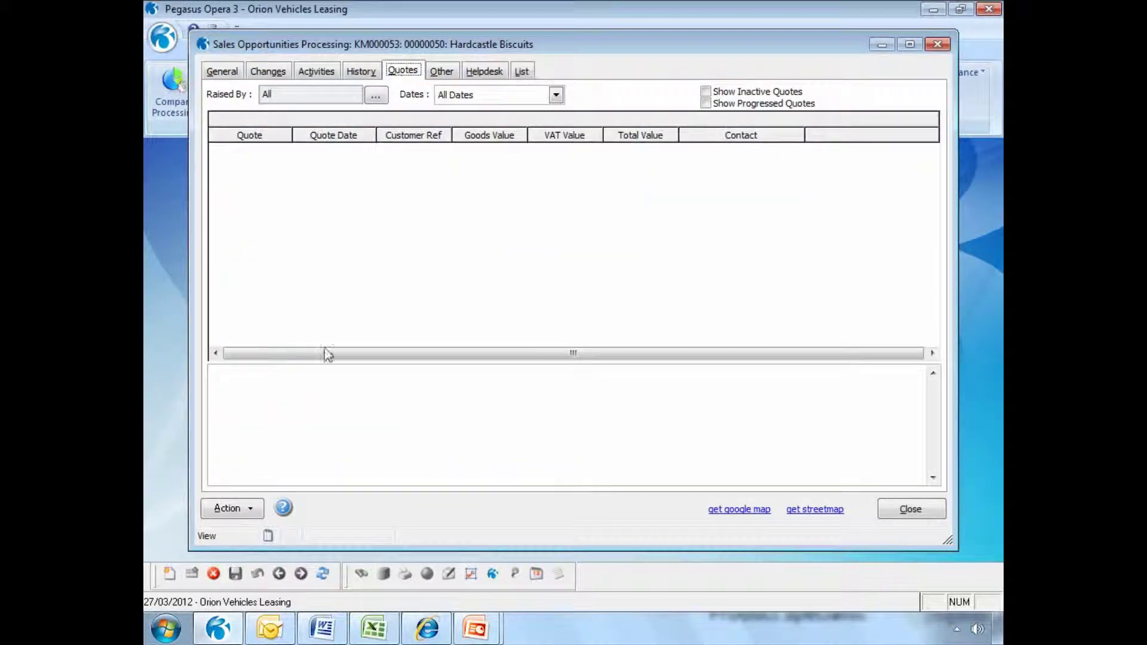
click(233, 511)
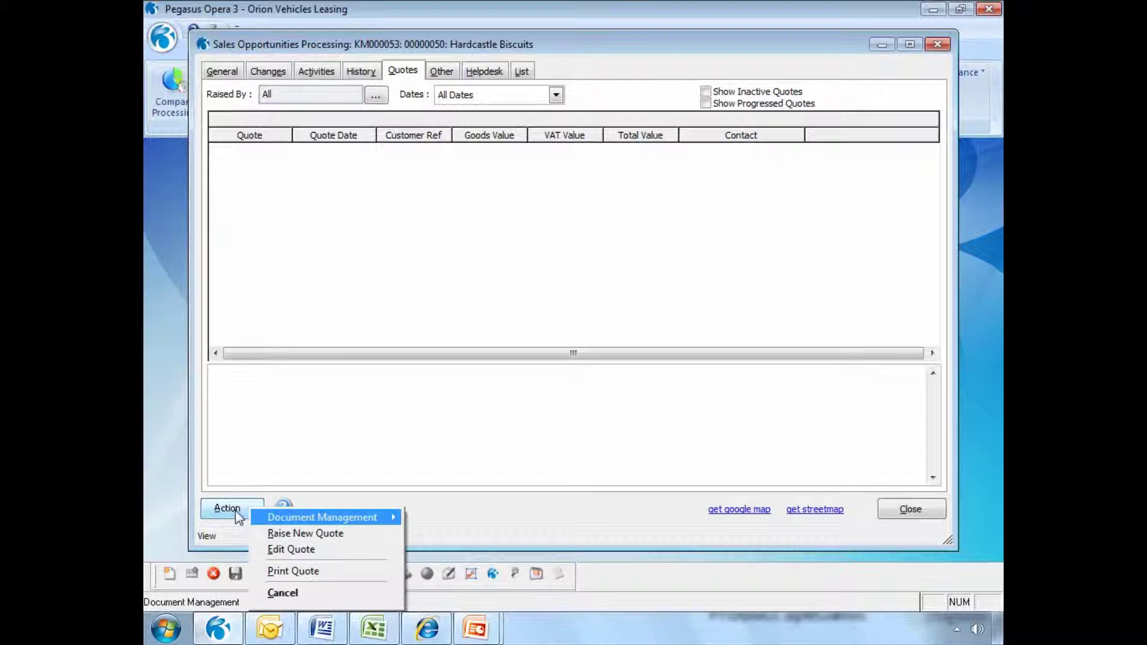
click(270, 533)
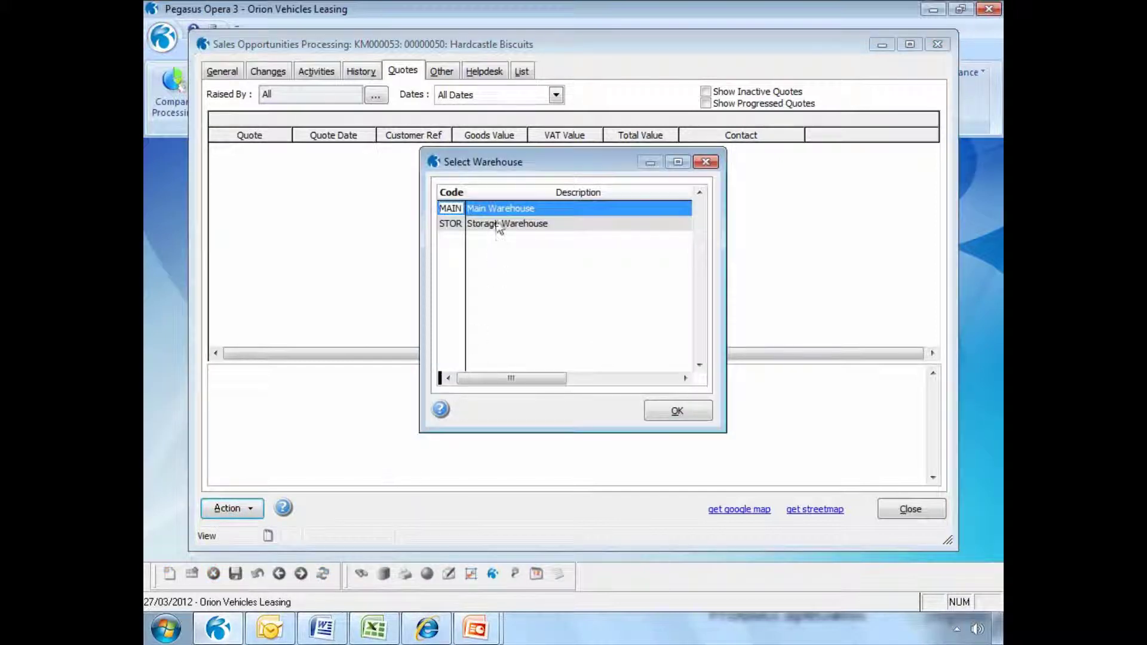
click(660, 412)
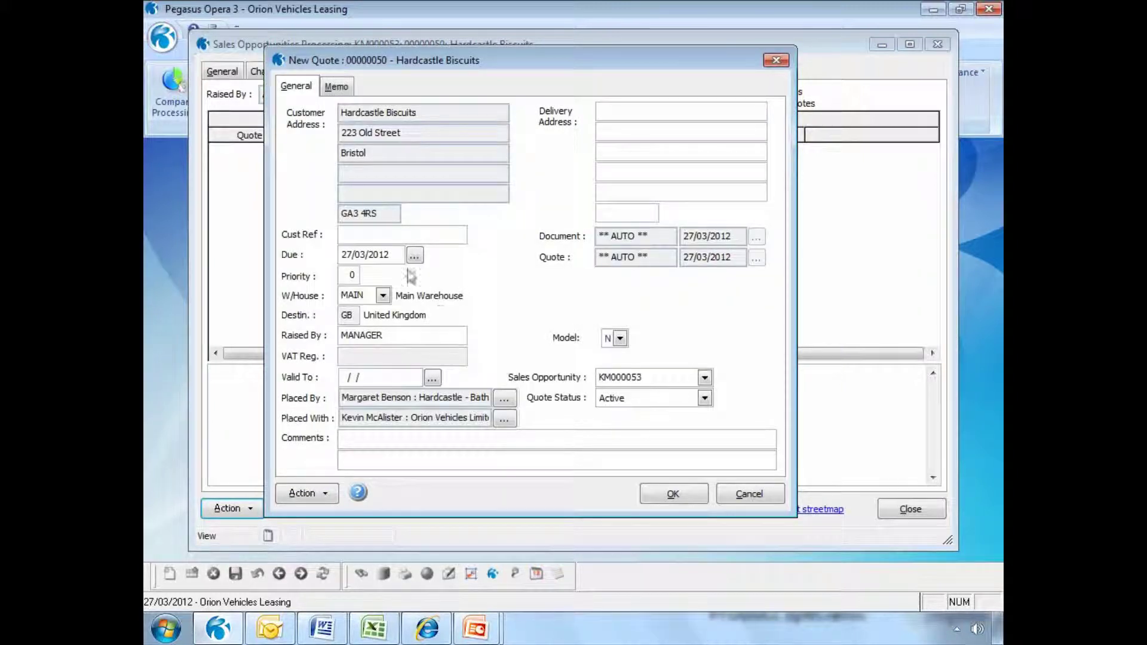
Enter demo as the quote's customer reference and accept the quote header
click(389, 241)
text(demo)
click(646, 491)
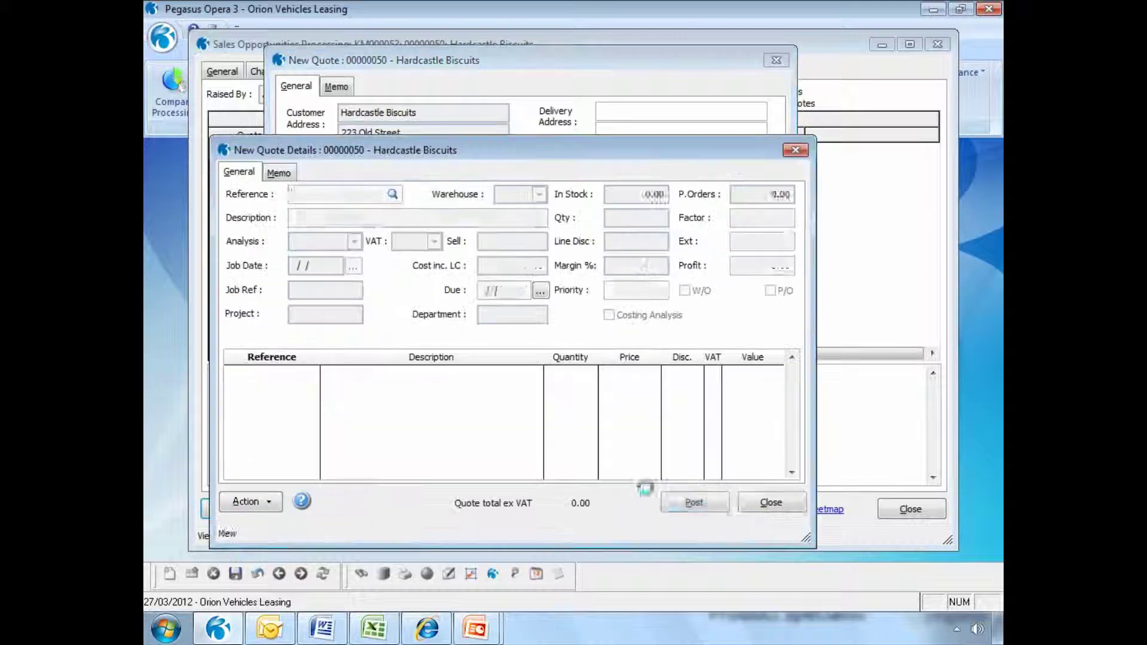
Add a quote line for 40 of CMAT109, Car Mat - Medium, and post the quote
key(Return)
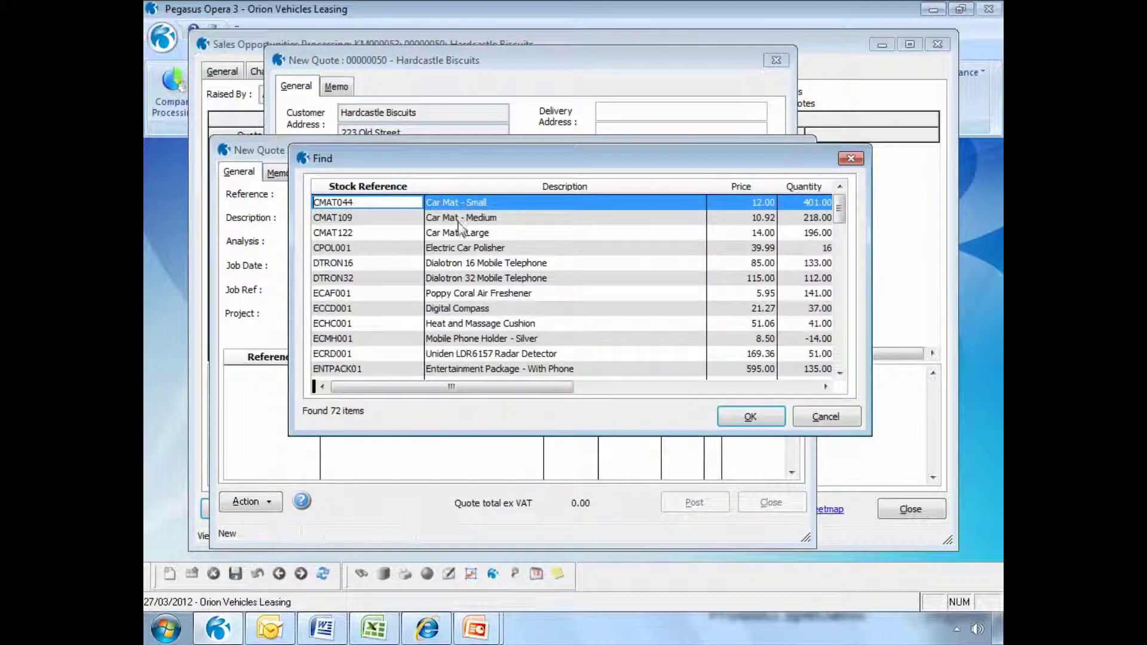
double_click(459, 222)
click(821, 439)
text(40)
key(Return)
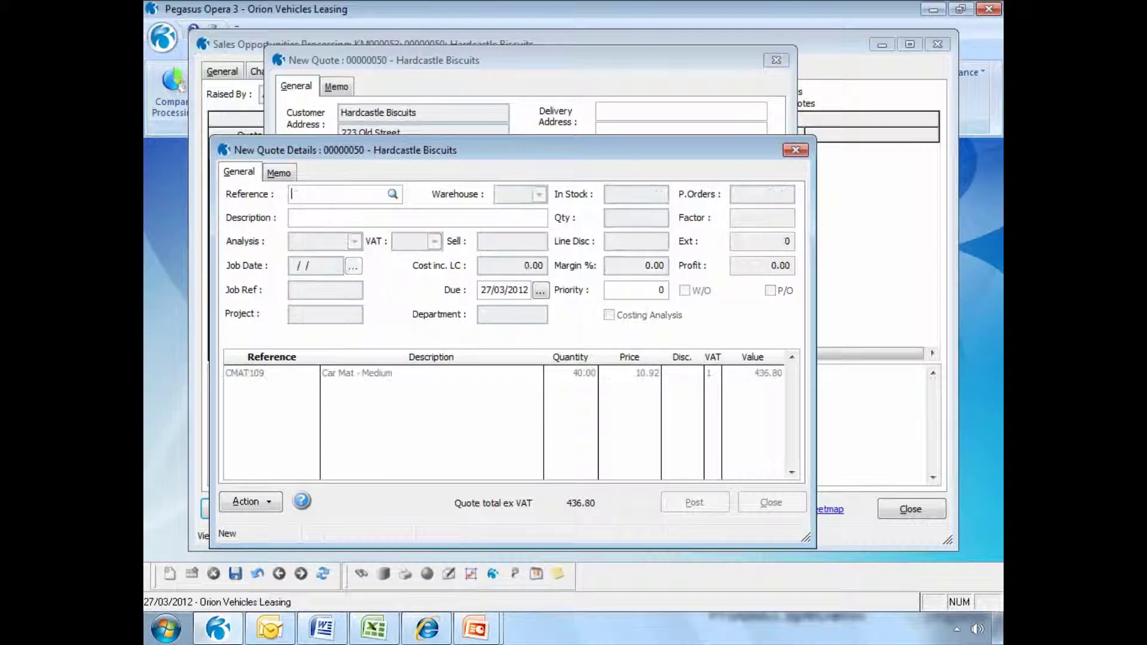
click(679, 506)
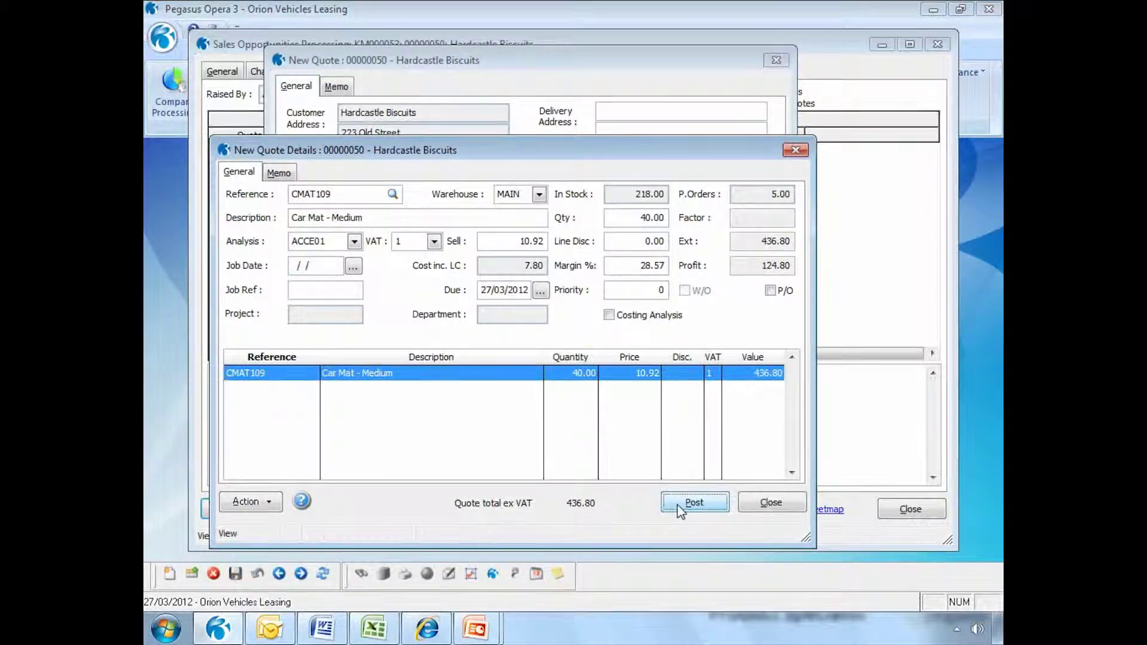
click(616, 374)
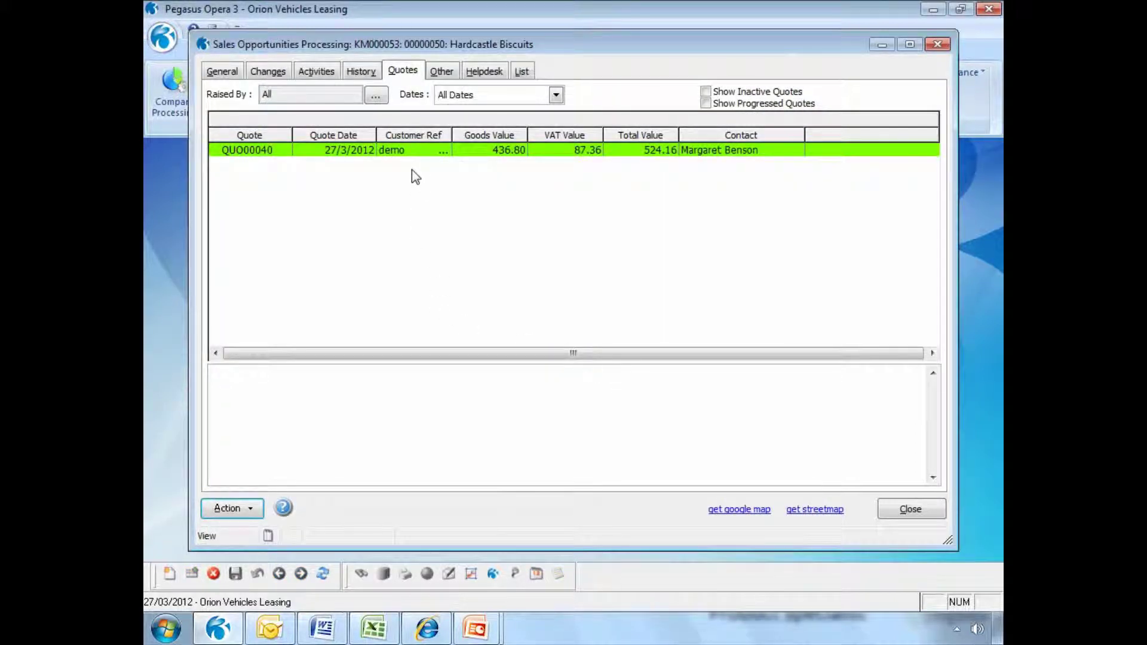
Start printing the new quote, choosing Quotation Cover Letter as the covering letter template
click(408, 153)
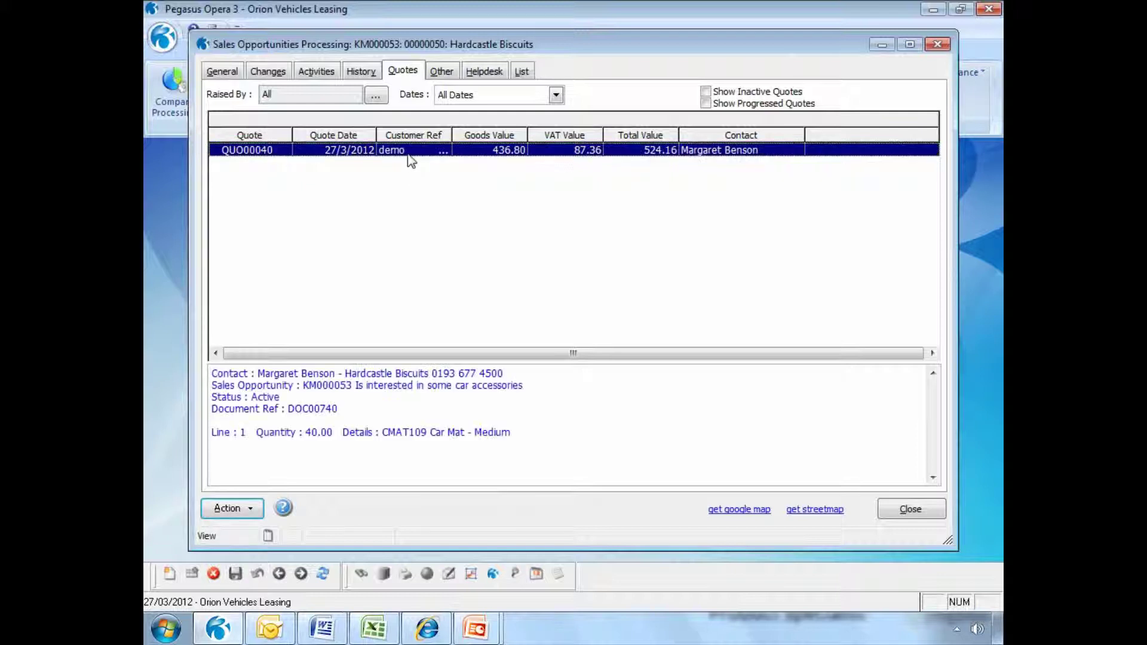
click(256, 511)
mouse_move(258, 518)
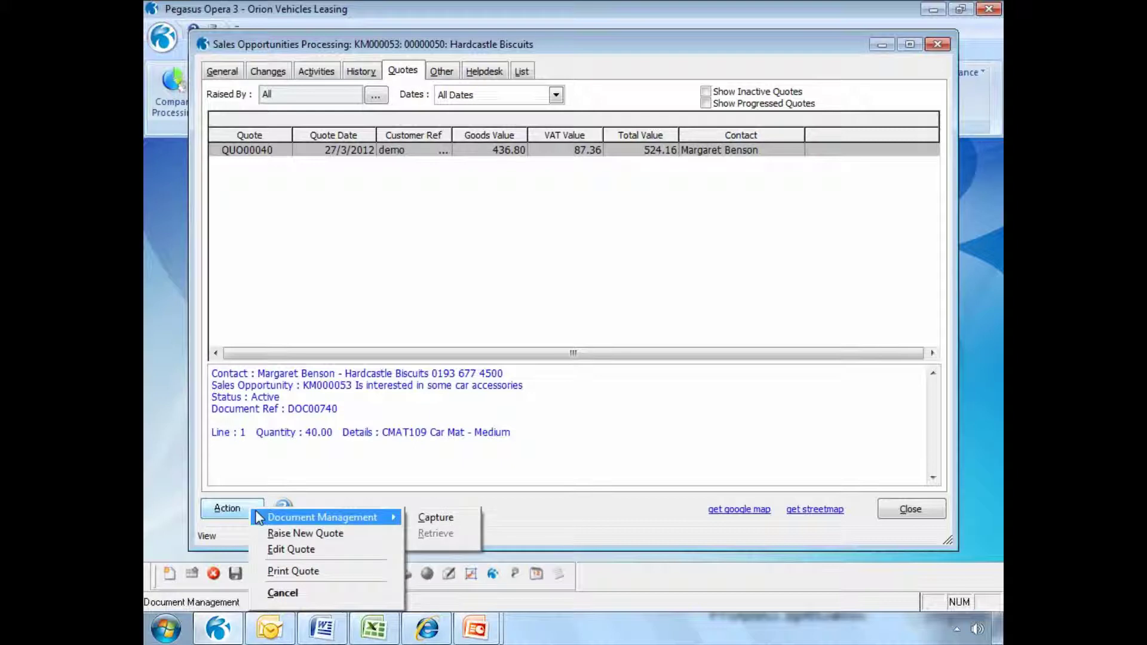
click(294, 573)
click(728, 262)
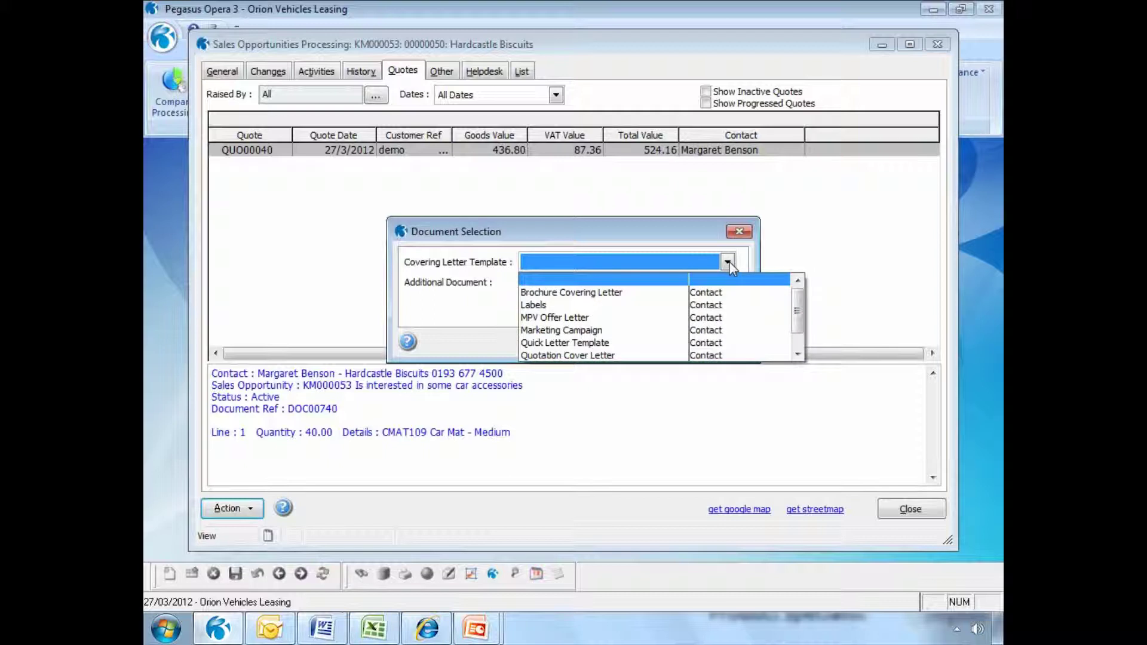
click(729, 355)
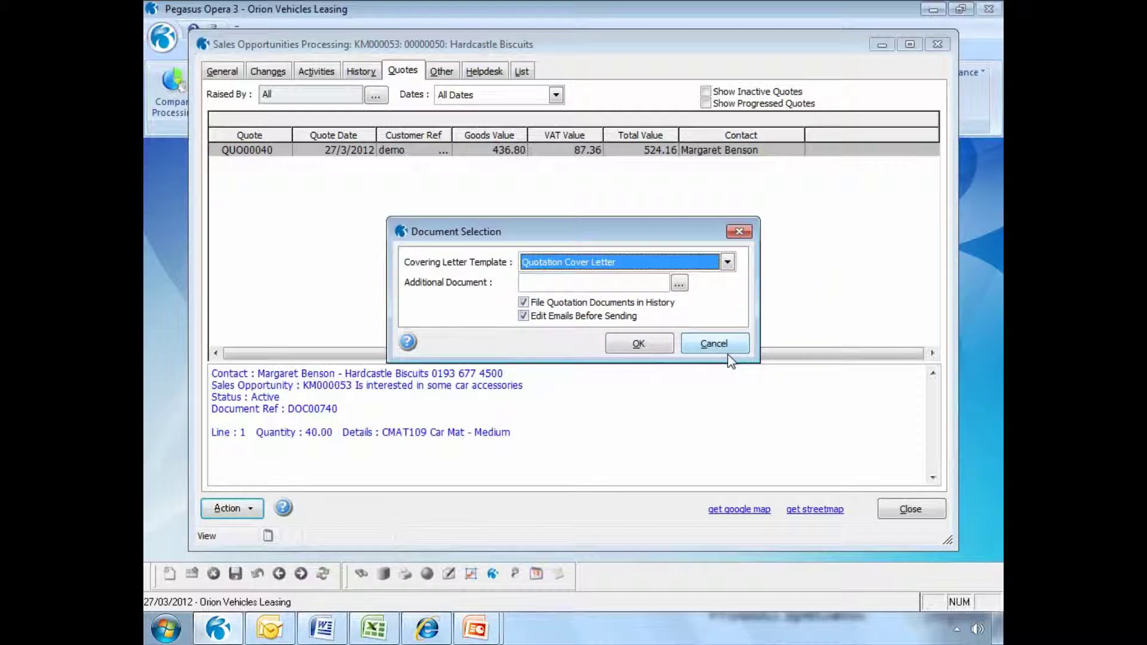
Attach t and c.docx from the documents folder as the additional document and publish the quote to screen
click(681, 285)
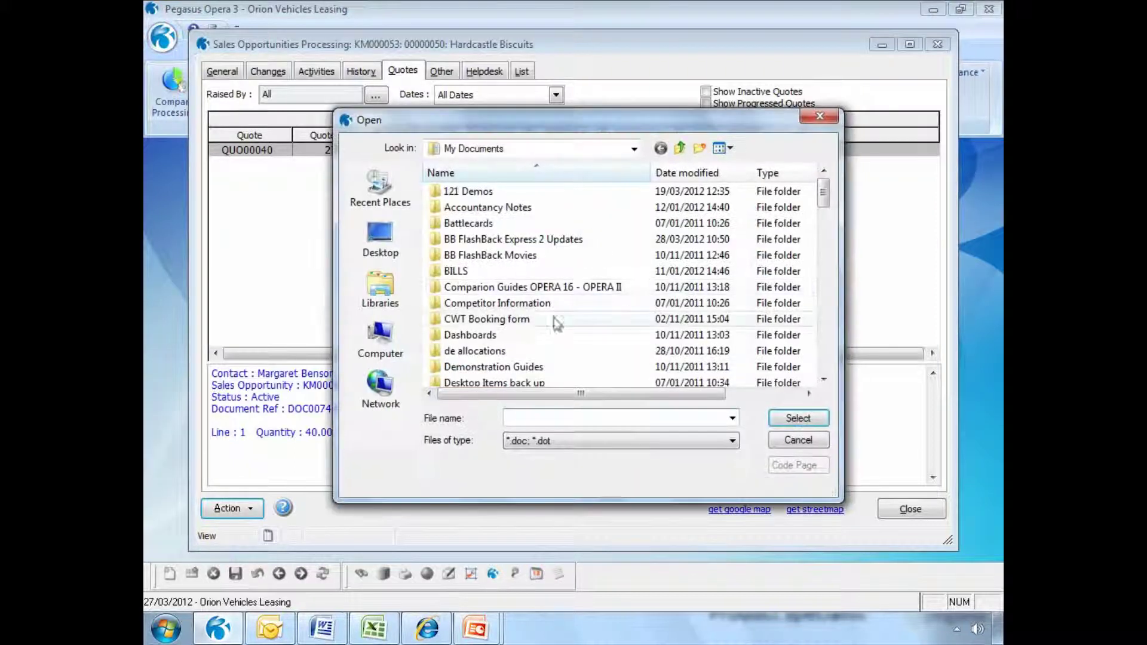
click(380, 238)
double_click(473, 291)
double_click(557, 215)
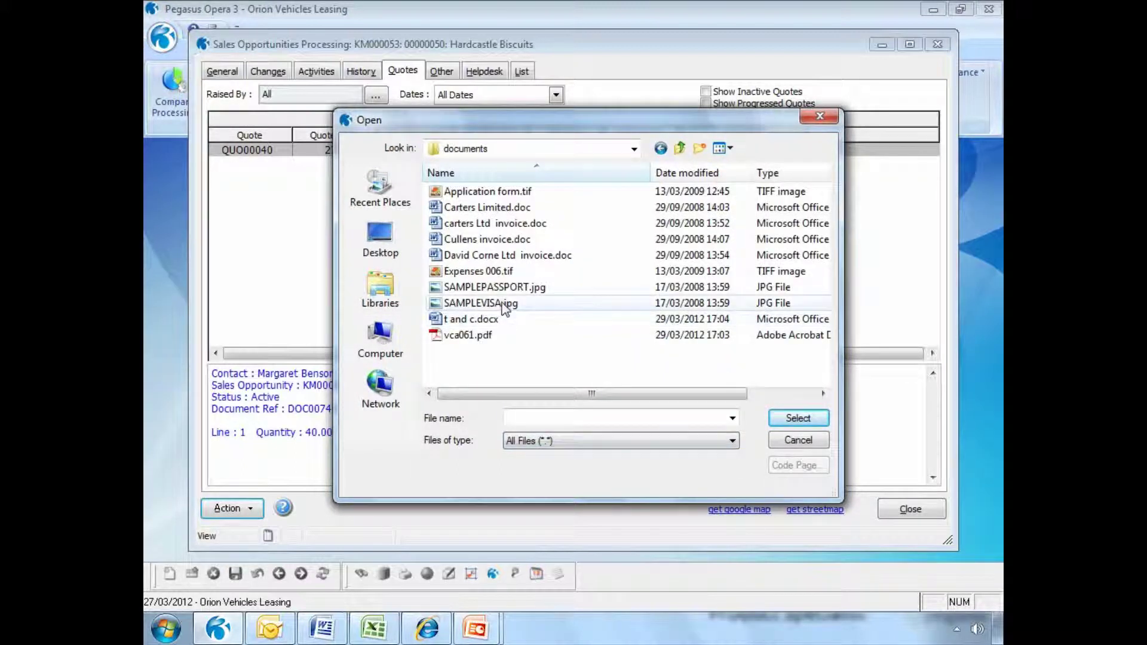
double_click(484, 321)
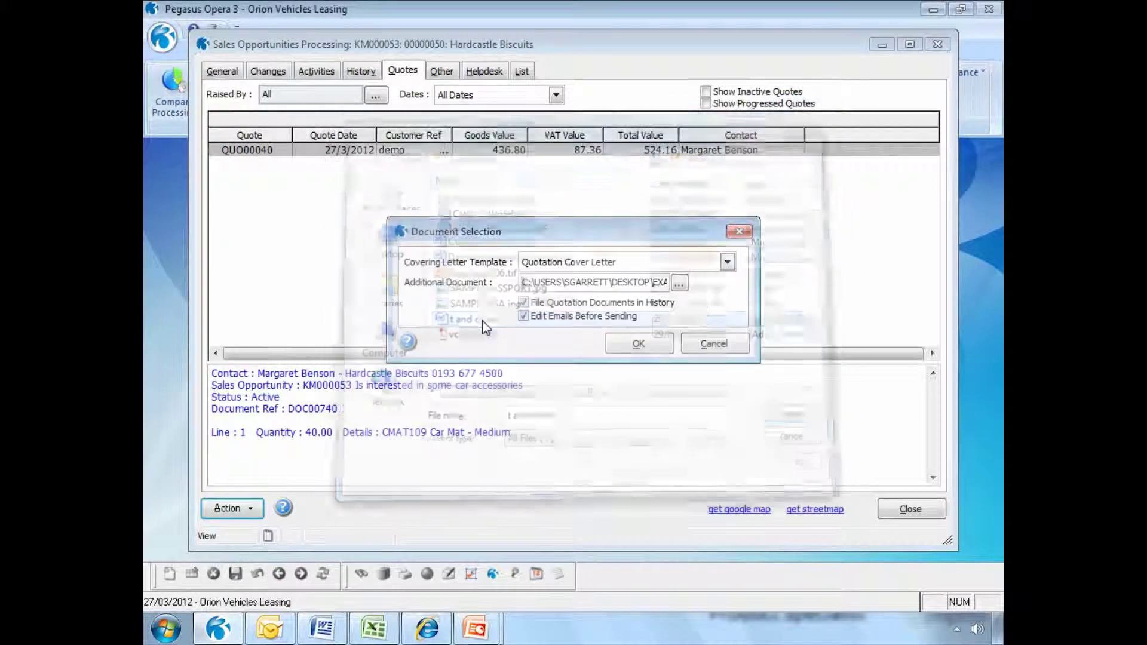
click(637, 345)
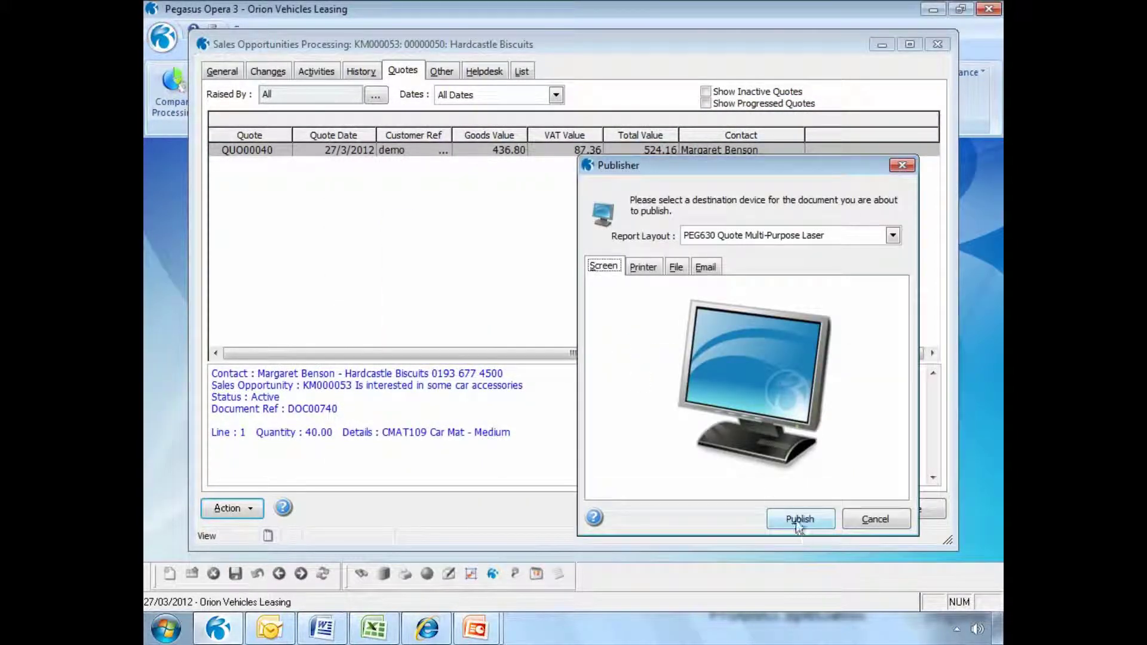
click(799, 521)
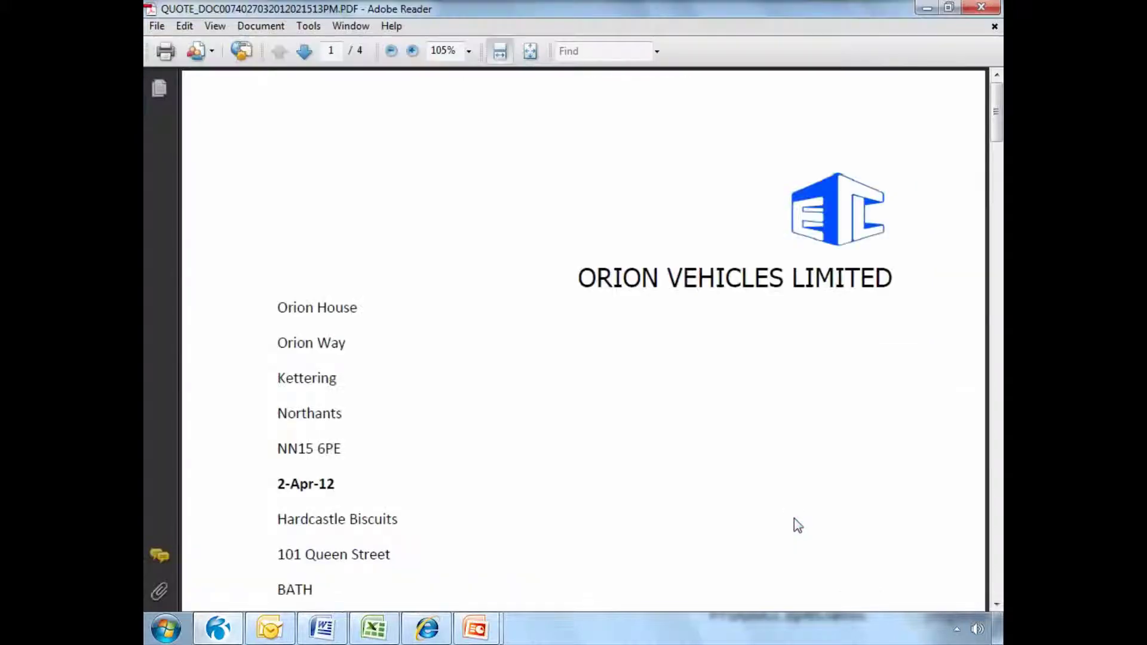
Review the cover letter, quotation page and additional document in the published PDF, and close it
key(ctrl+minus)
key(ctrl+minus)
key(ctrl+minus)
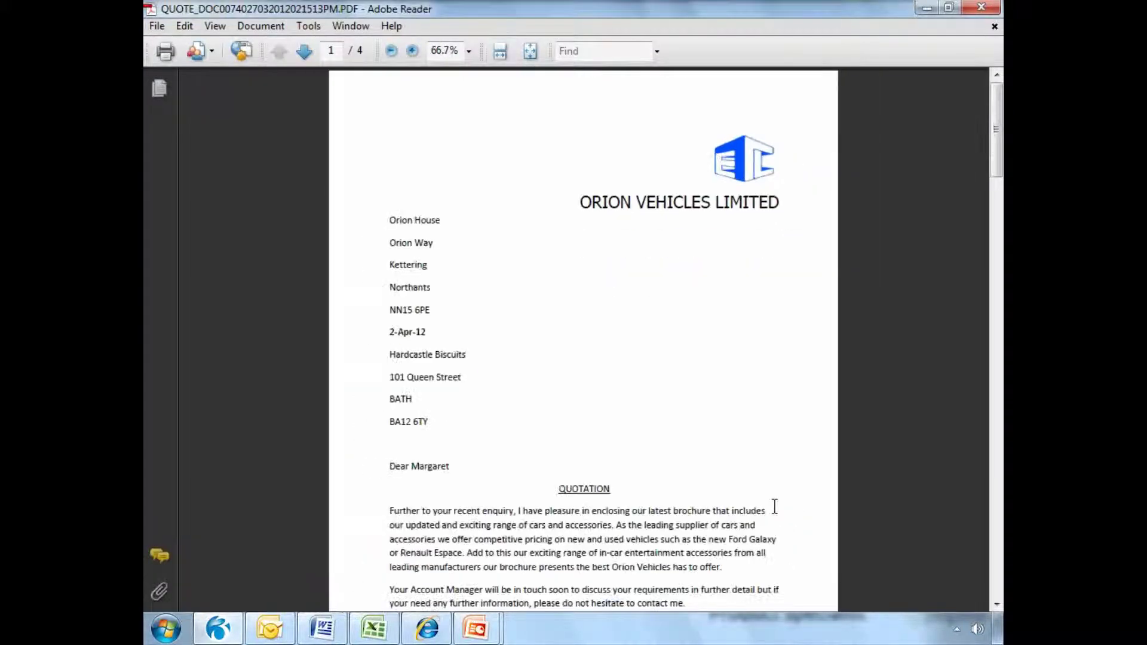
scroll(774, 506, down, 20)
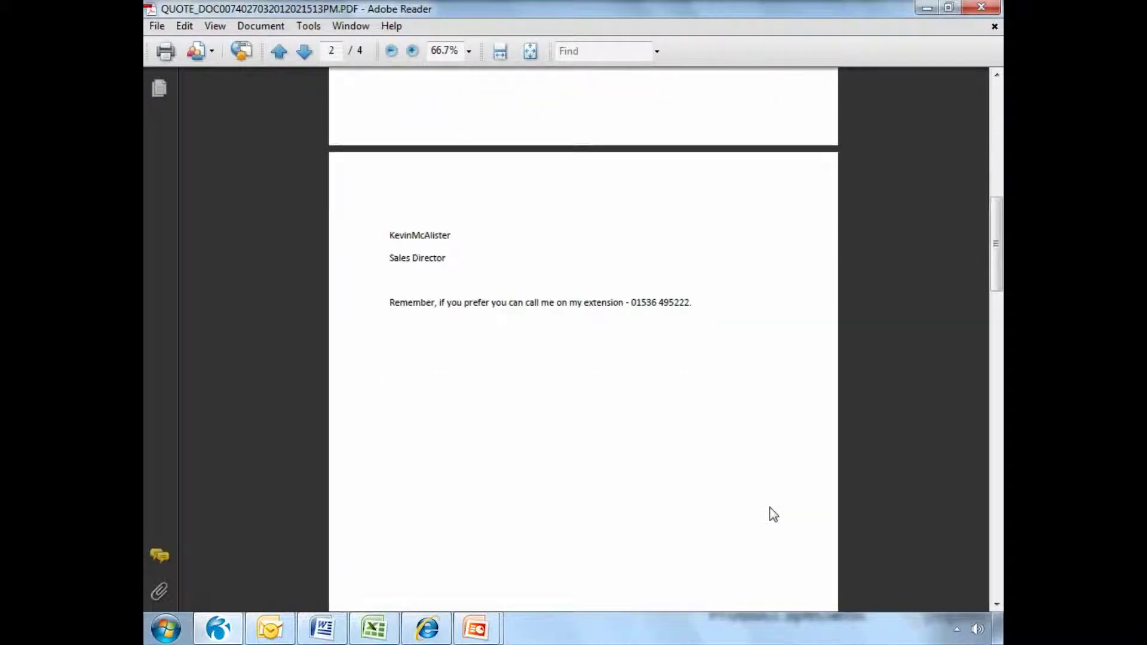
scroll(769, 507, down, 10)
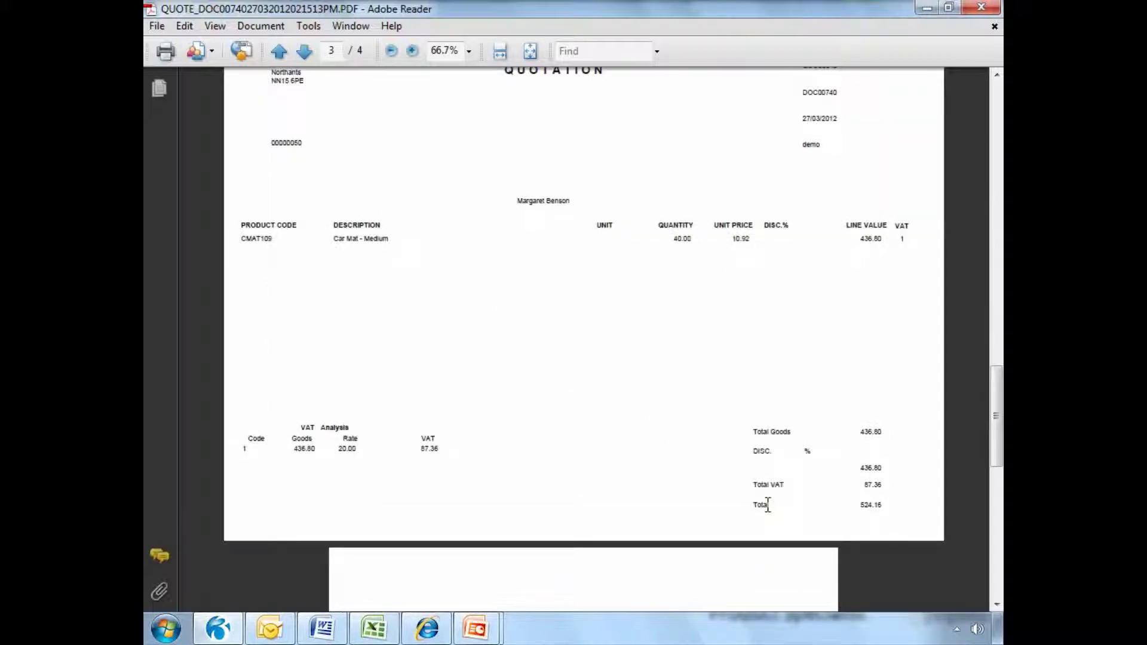
scroll(767, 505, up, 1)
scroll(768, 505, down, 9)
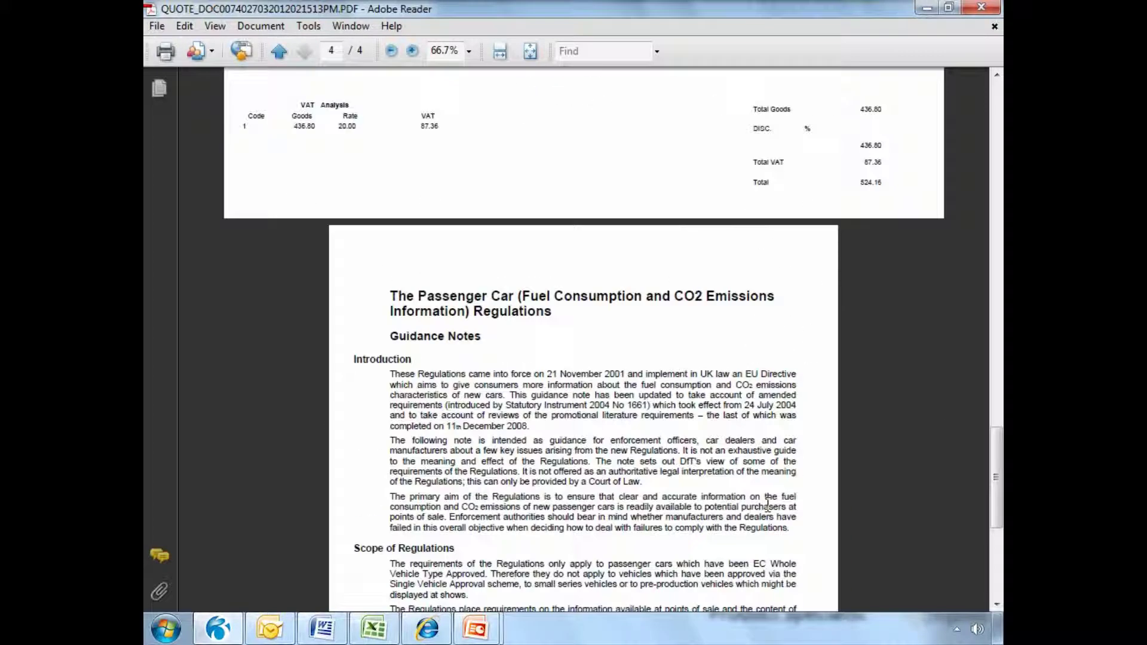
scroll(768, 505, down, 3)
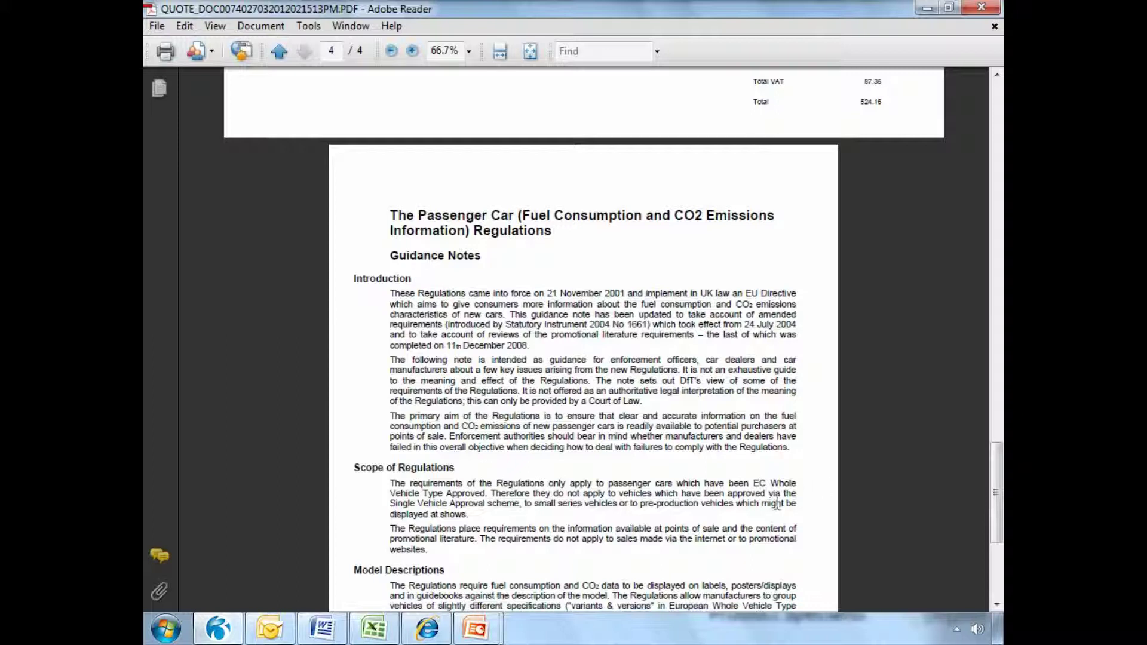
click(981, 7)
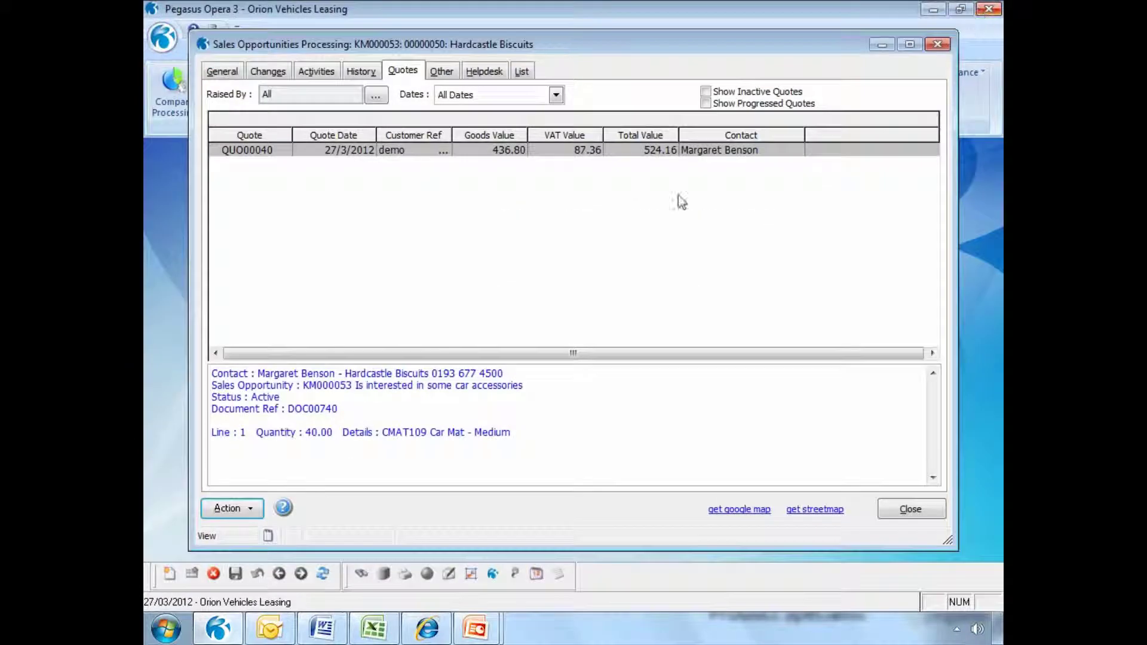
Examine the opportunity's closure probability and value fields, plus its history, activities and helpdesk records
click(221, 70)
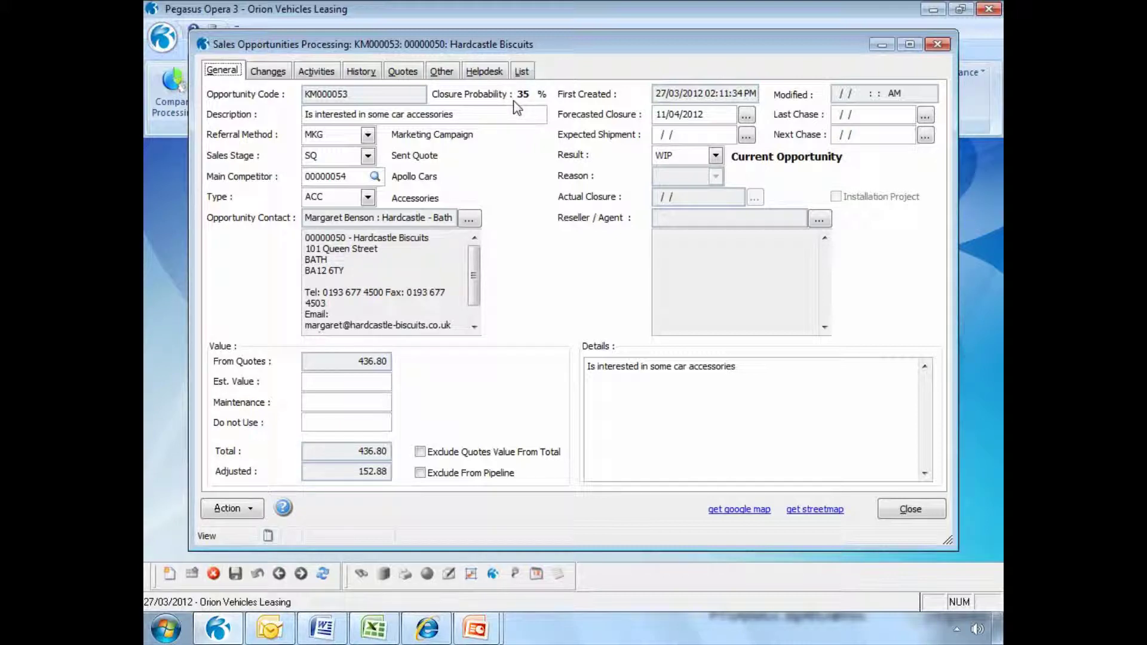
click(342, 381)
click(337, 401)
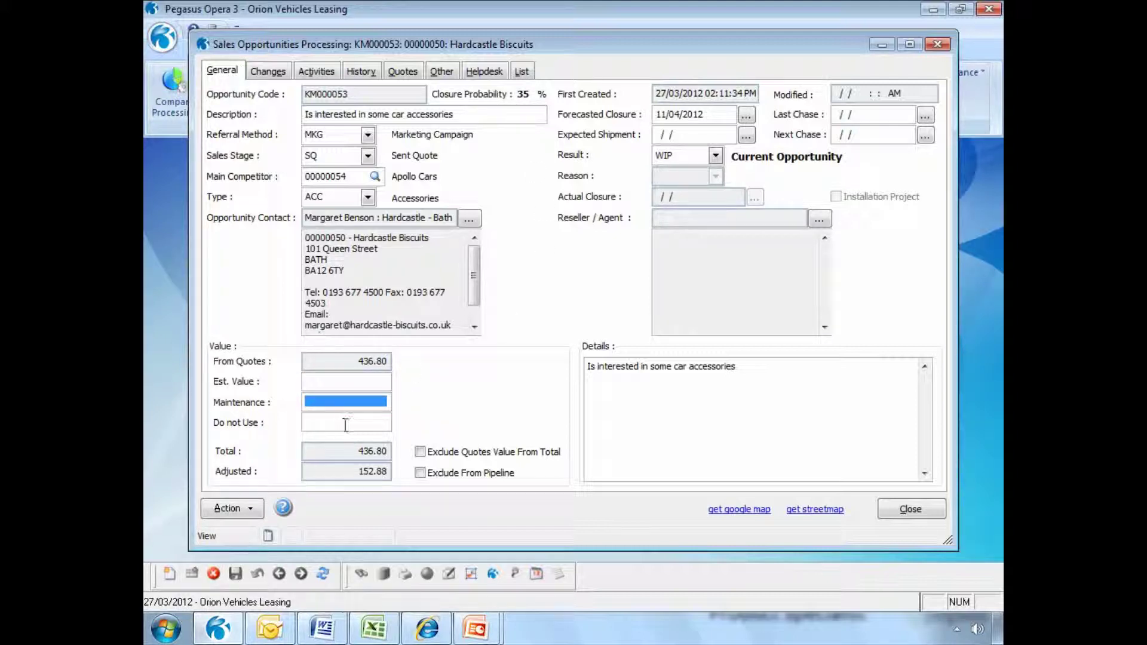
click(345, 422)
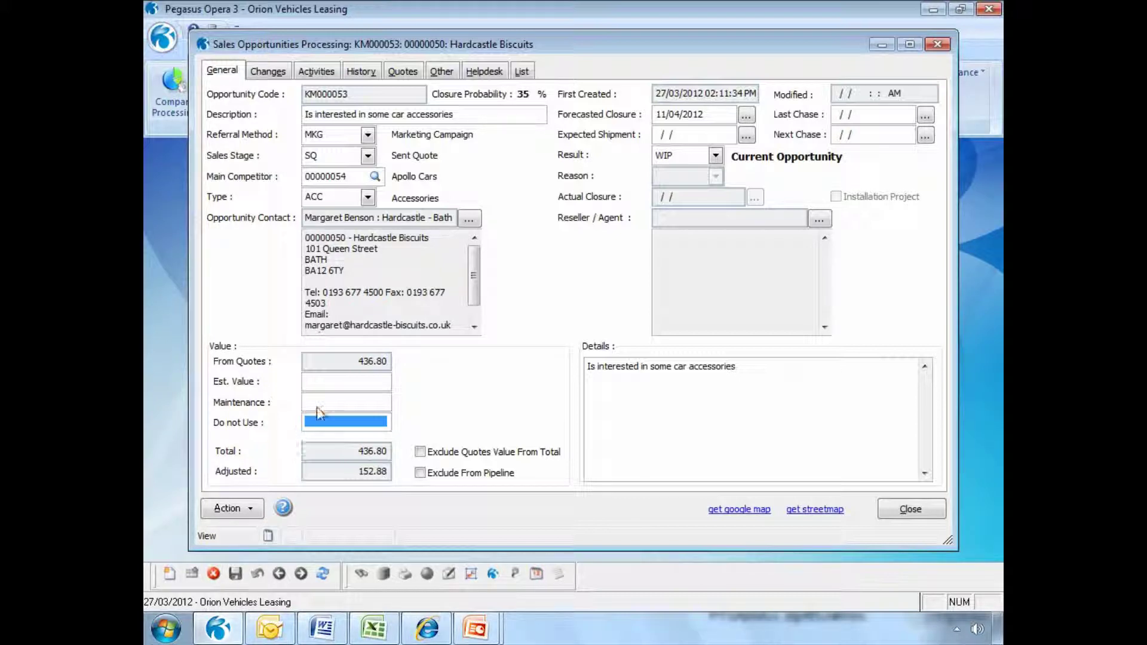
click(364, 72)
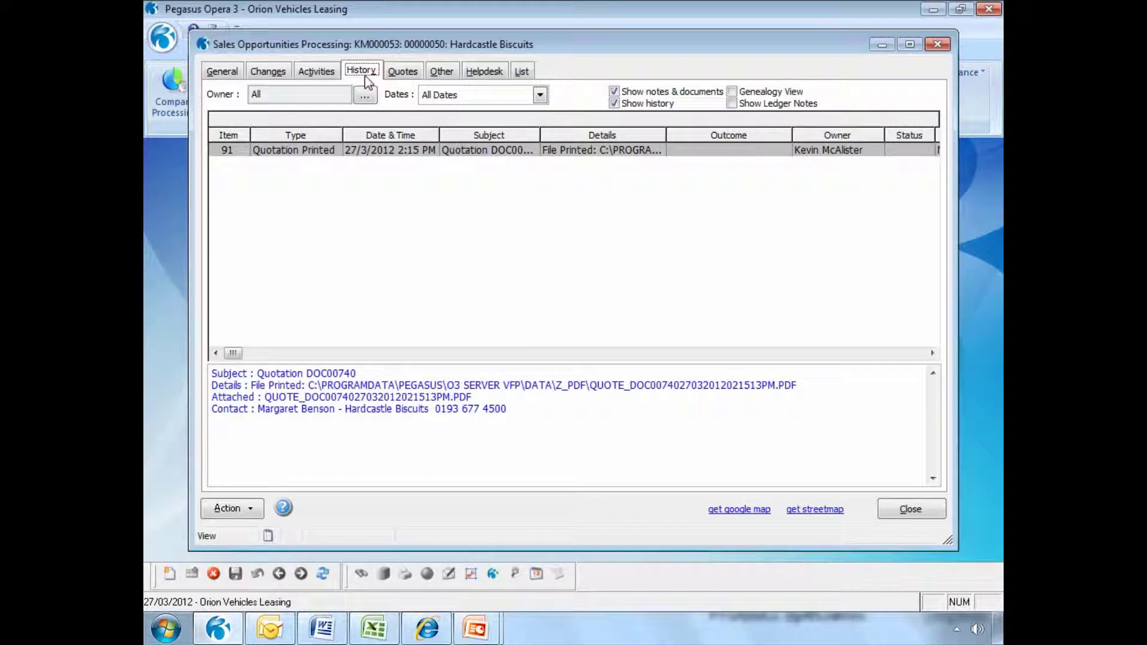
click(327, 74)
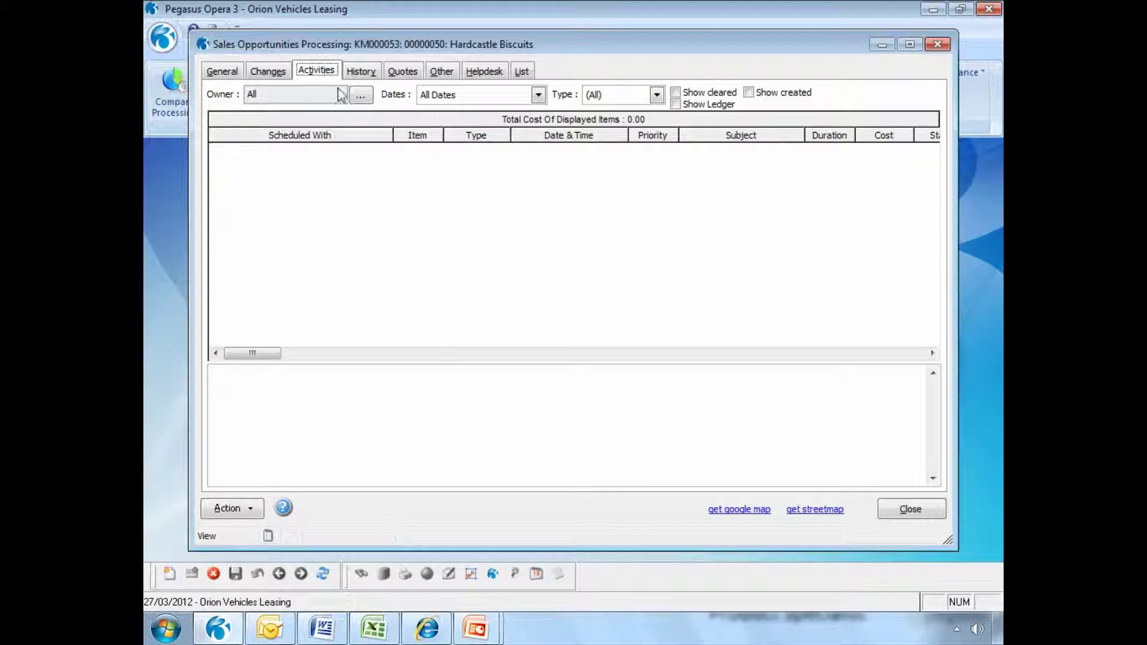
click(477, 74)
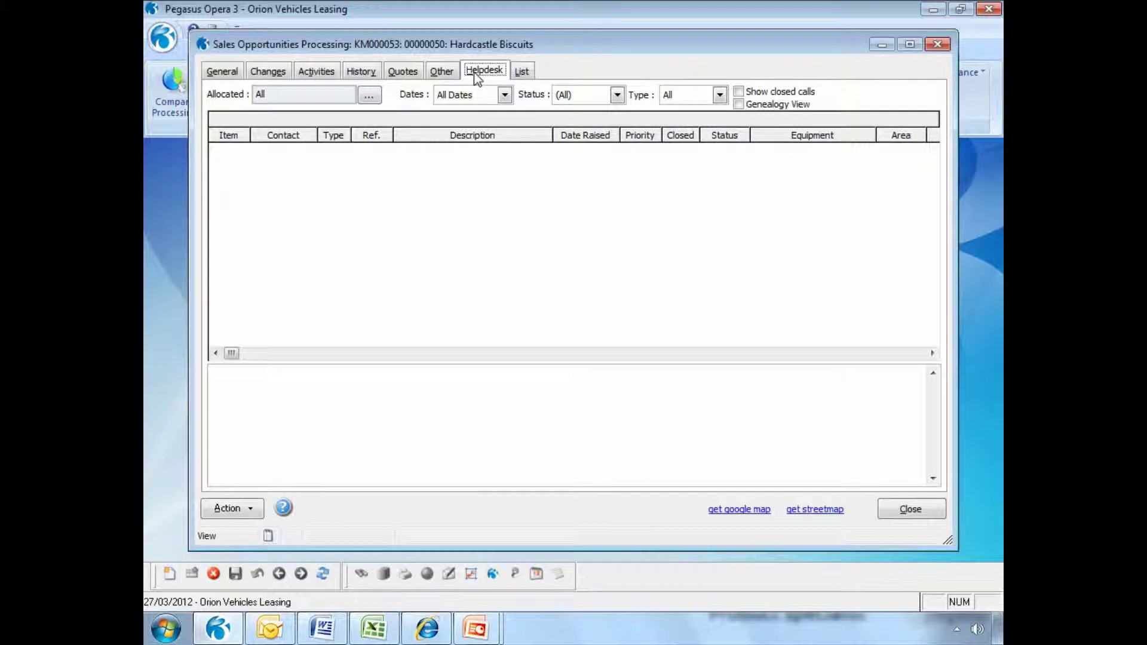
Set the opportunity's sales stage to SC, Sale Completed, and its result to Won
click(238, 76)
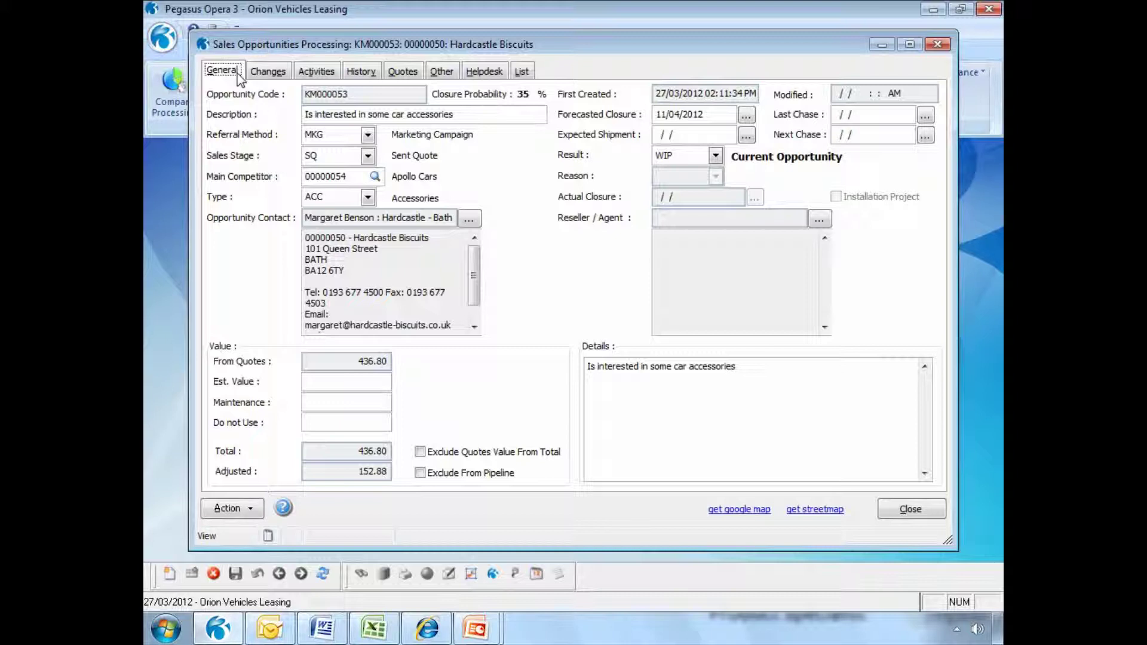
click(368, 156)
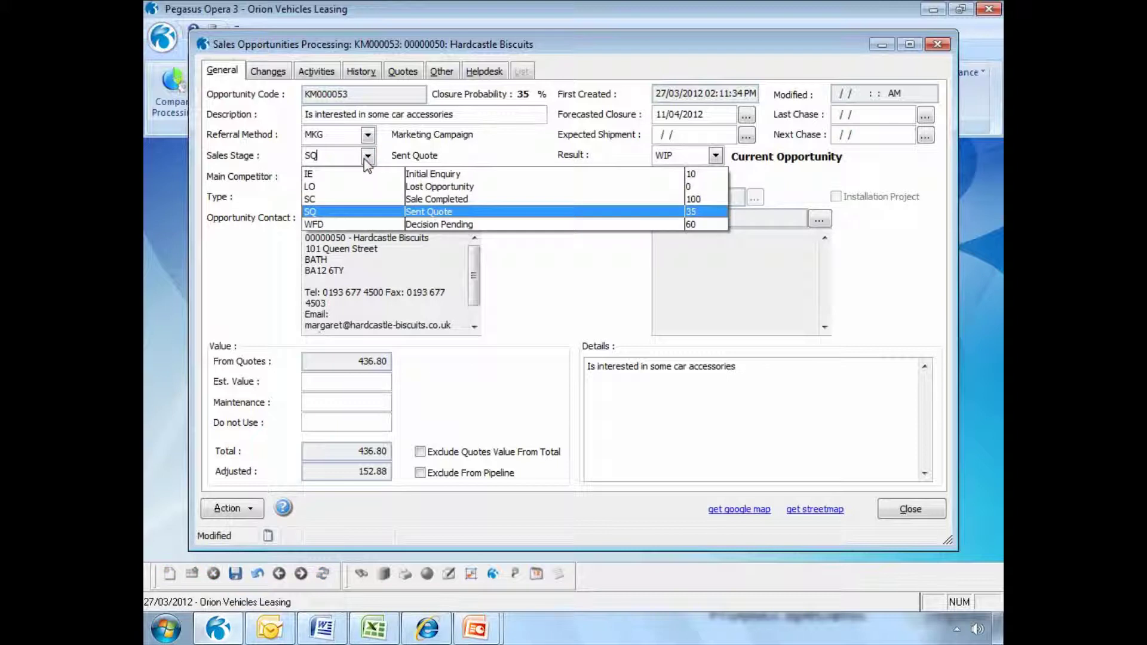
click(373, 199)
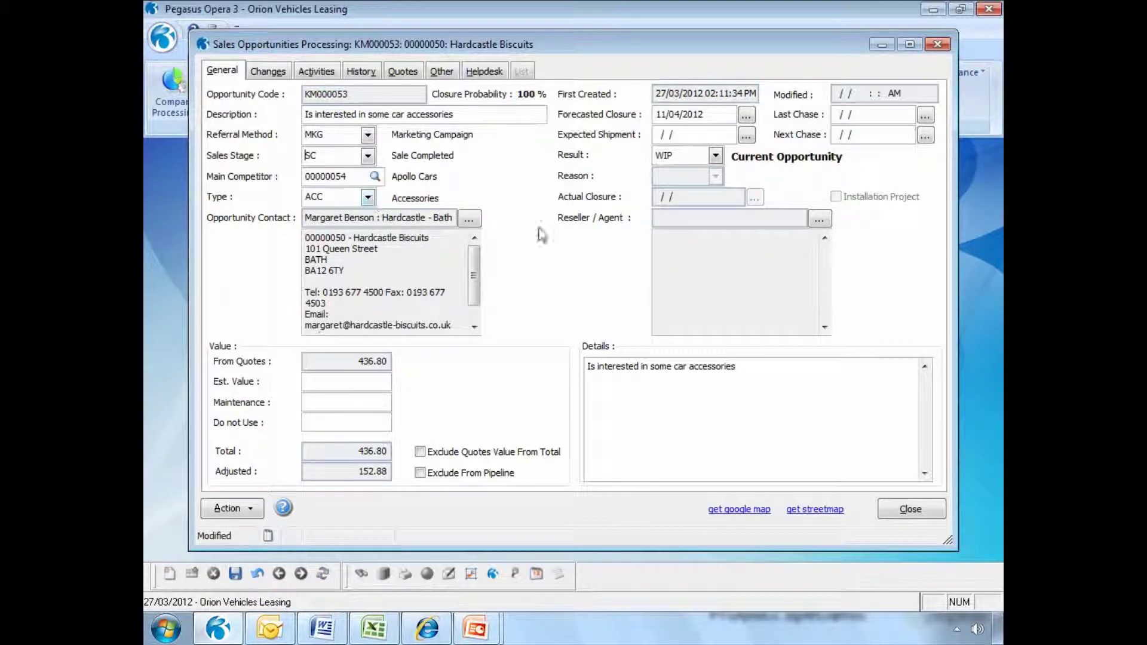
click(715, 155)
click(715, 179)
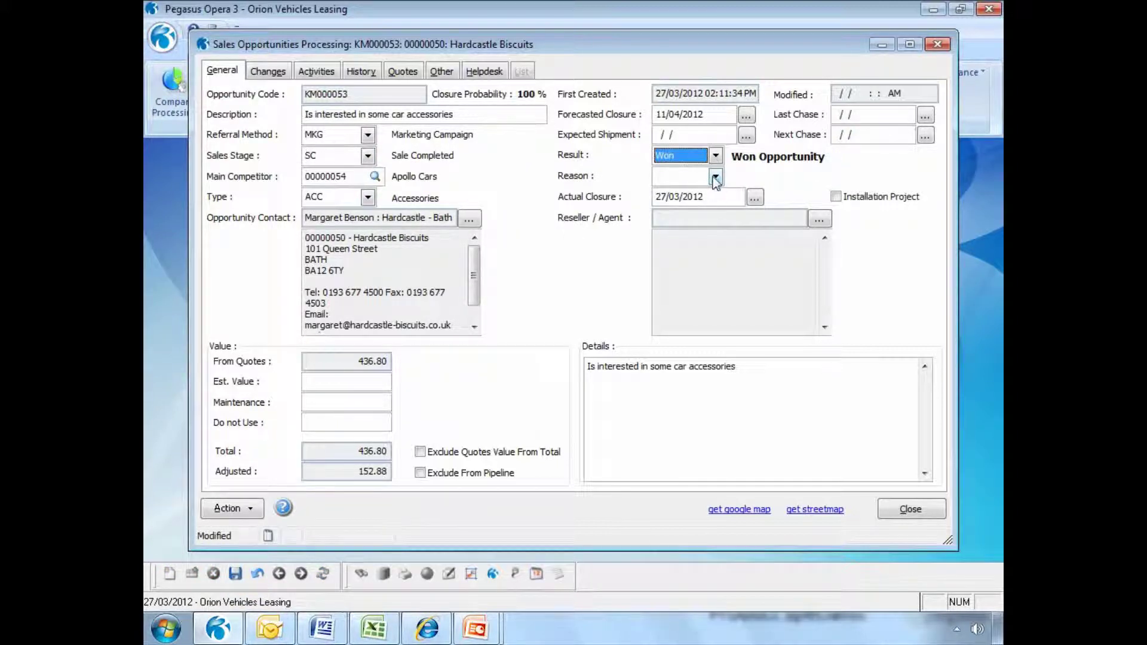
Set the reason for the won opportunity to NSLC, Competition, save the record and close it
click(715, 176)
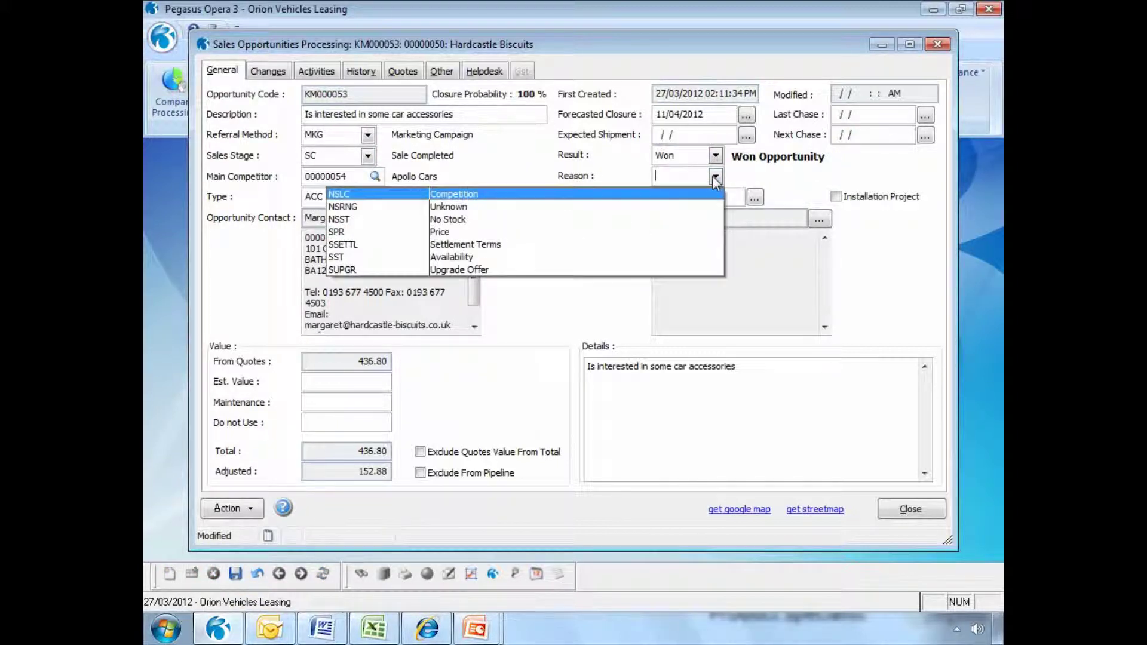
click(662, 195)
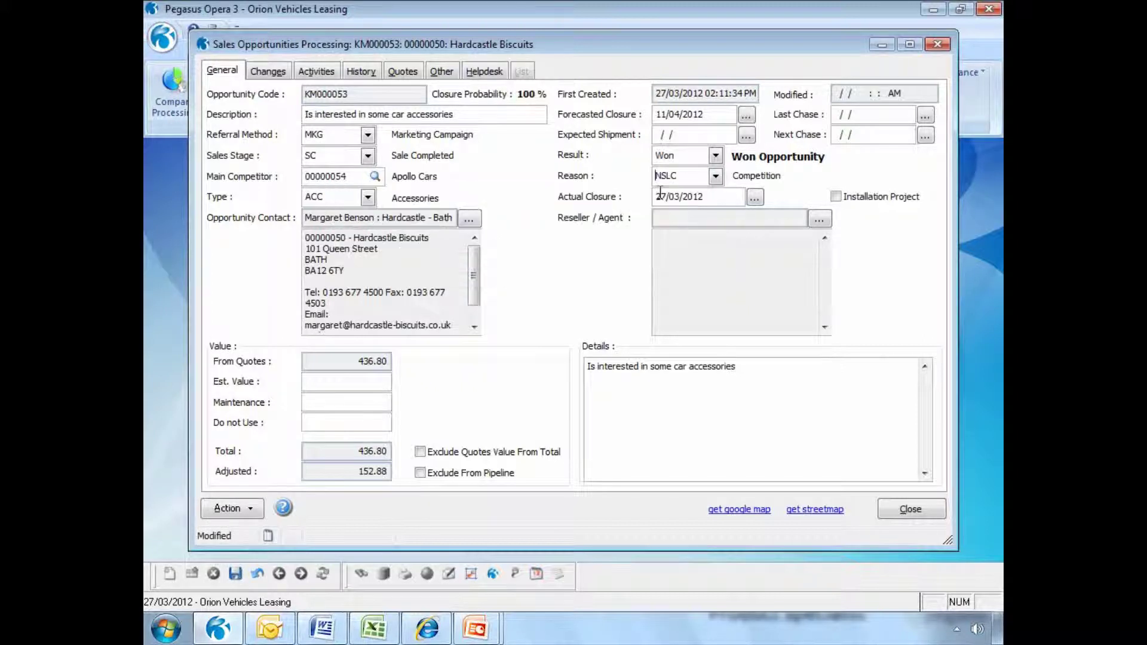
click(236, 574)
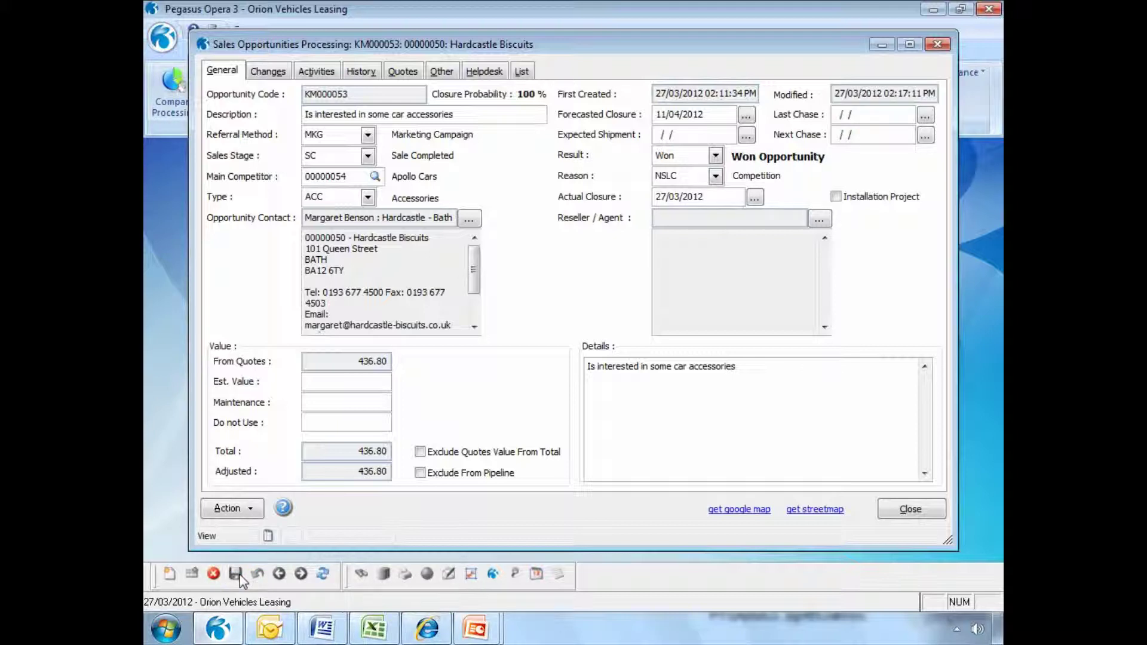
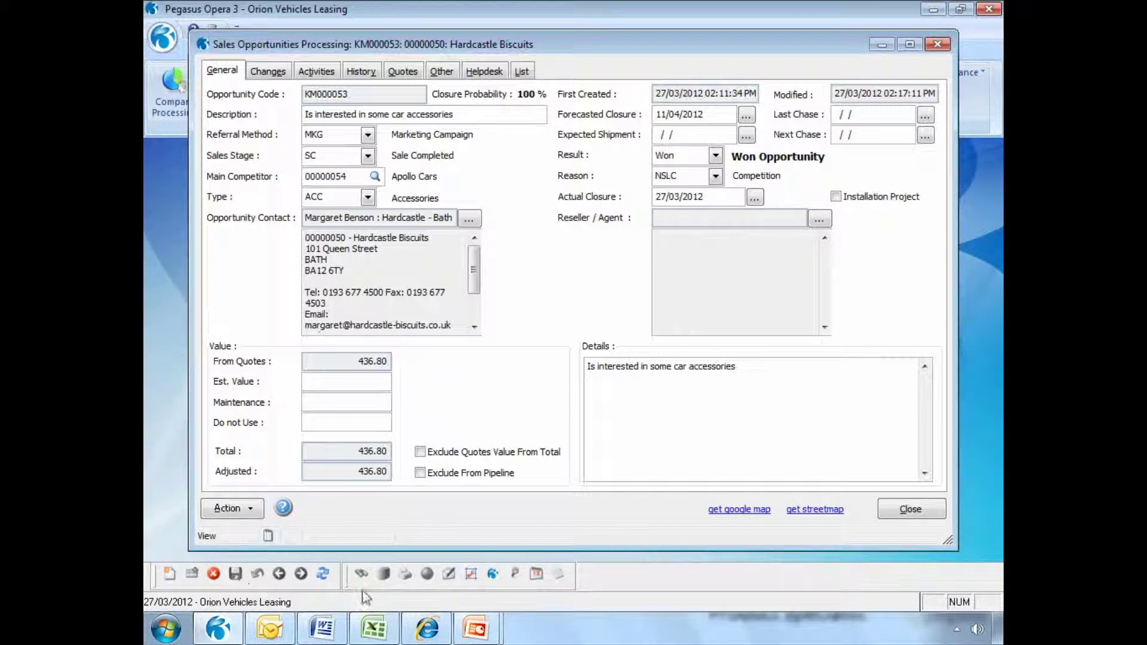
click(914, 511)
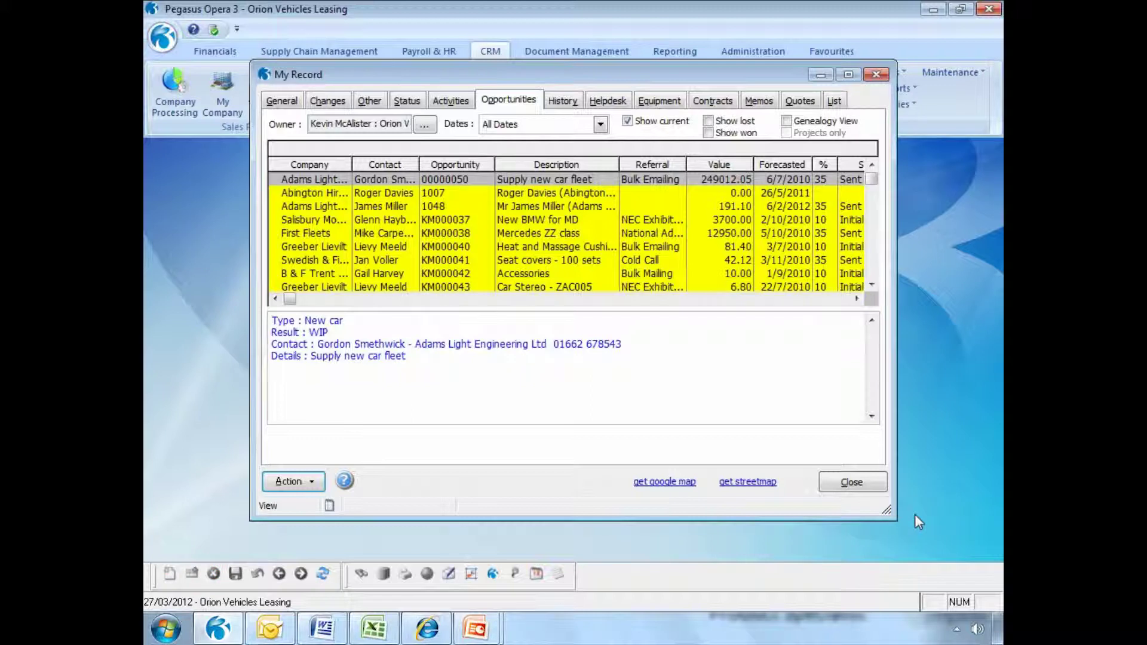
Close My Record and look up the Hardcastle Biscuits company record in Company Processing by searching for "hard"
click(869, 481)
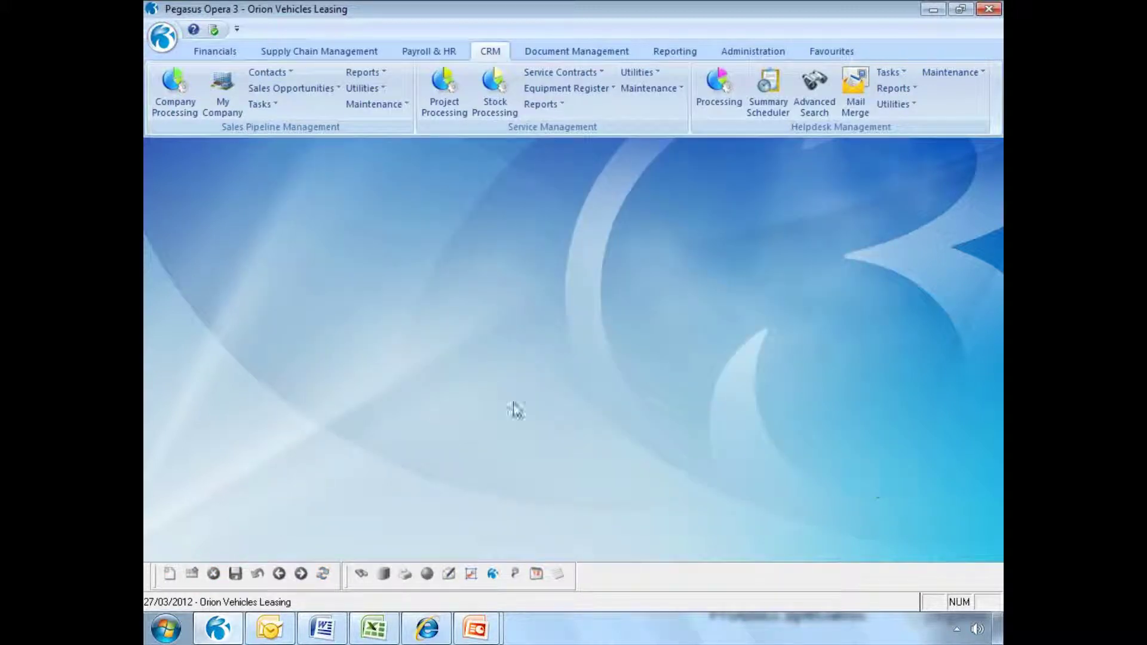
click(192, 107)
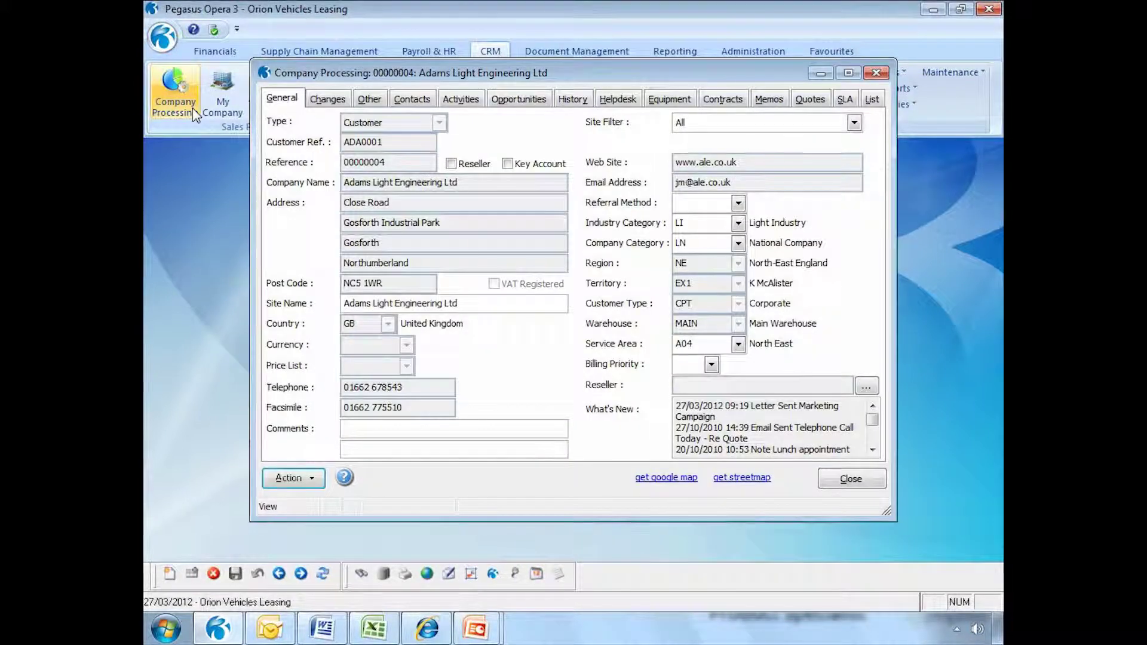
text(hard)
key(Return)
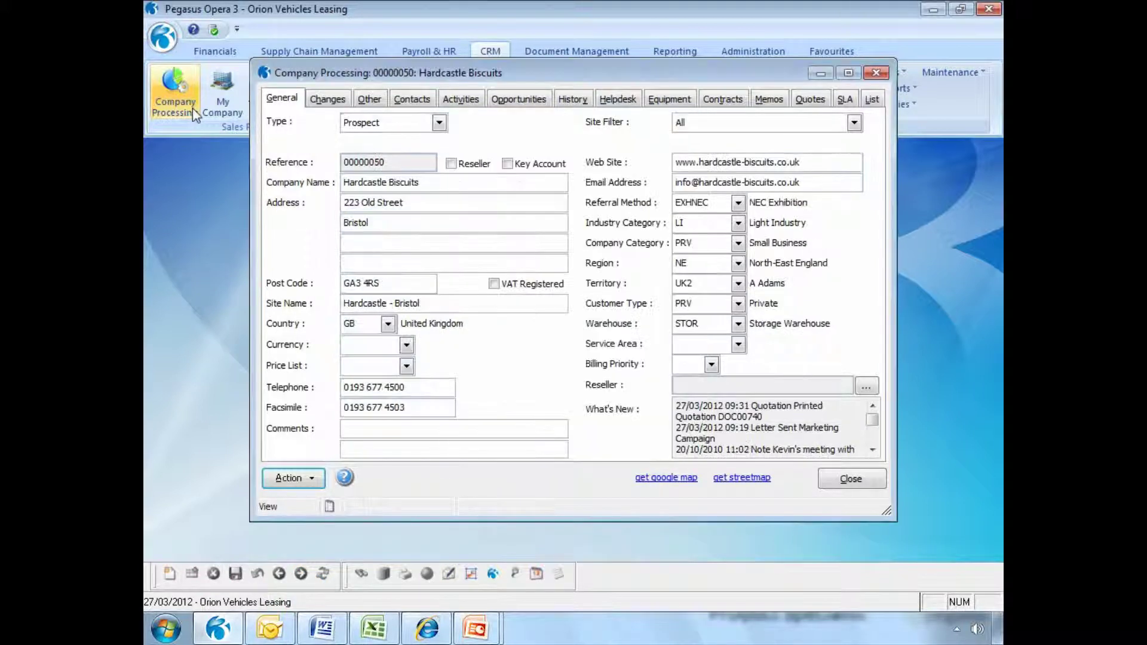
Create a Sales Ledger account for Hardcastle Biscuits with the proposed account code, skipping the Options and Analysis settings
click(293, 478)
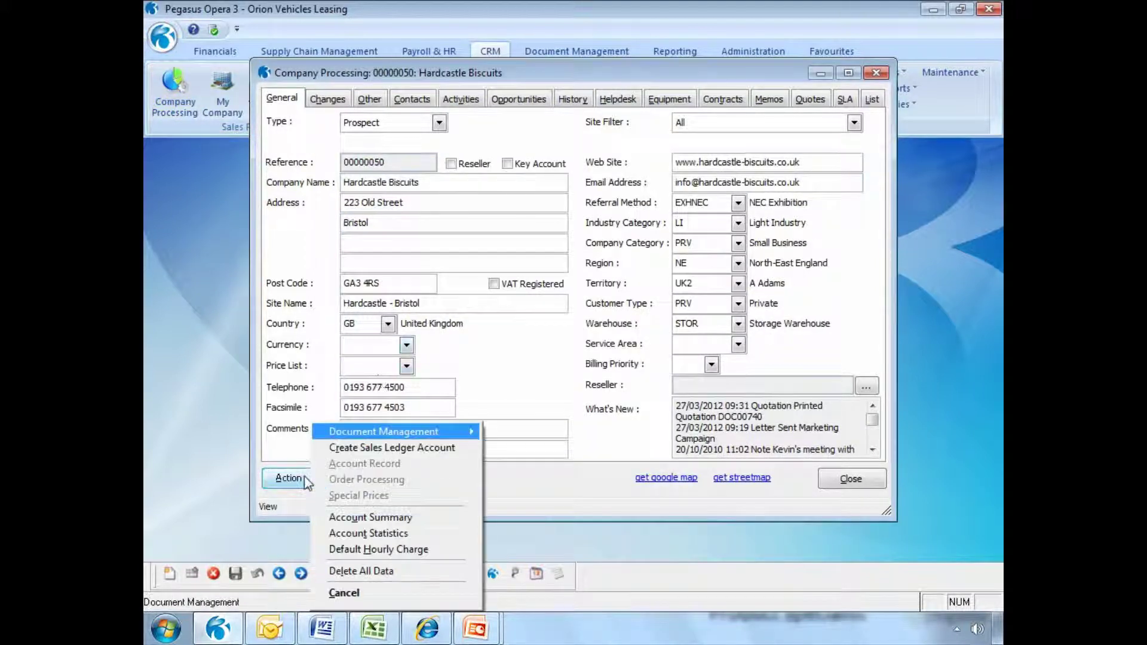
click(371, 450)
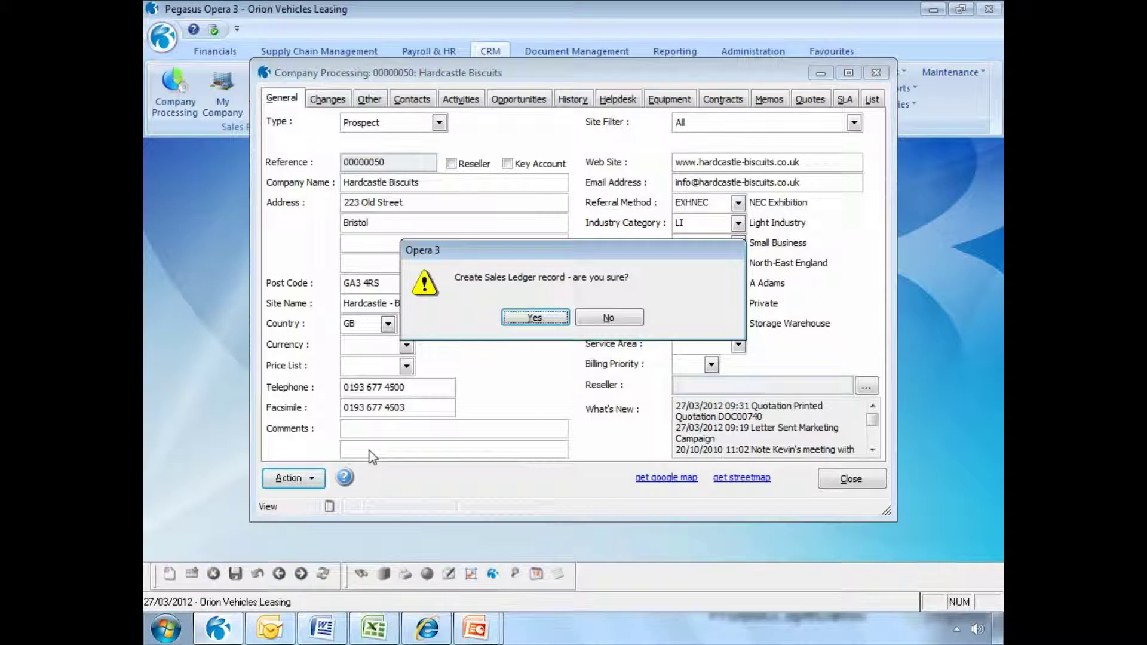
click(534, 318)
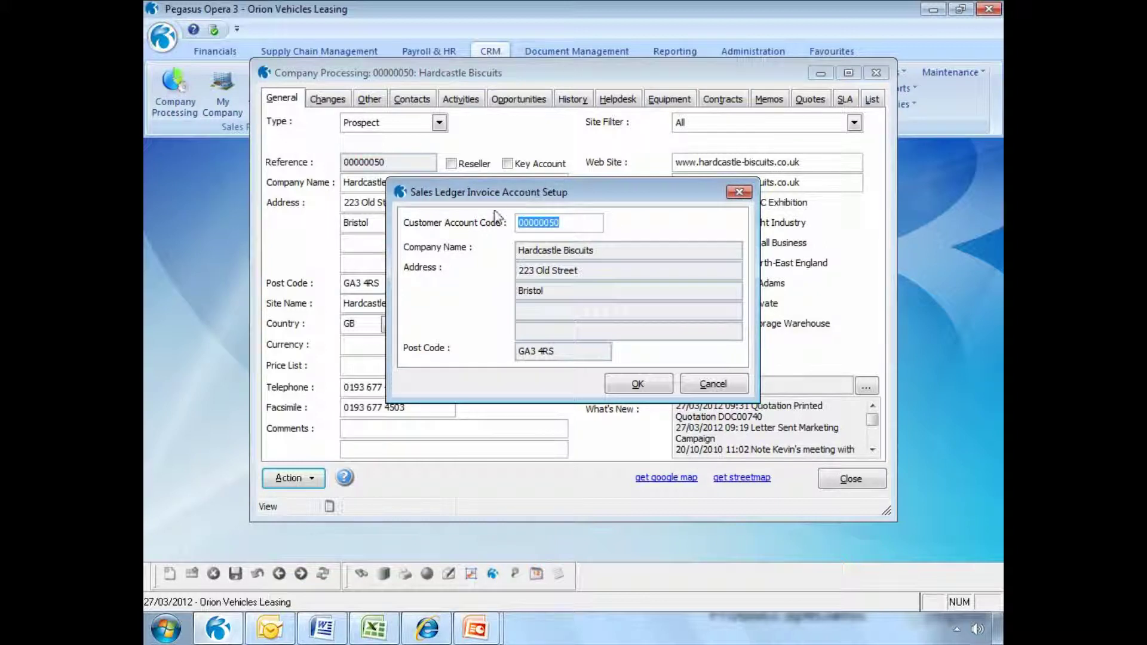
click(640, 386)
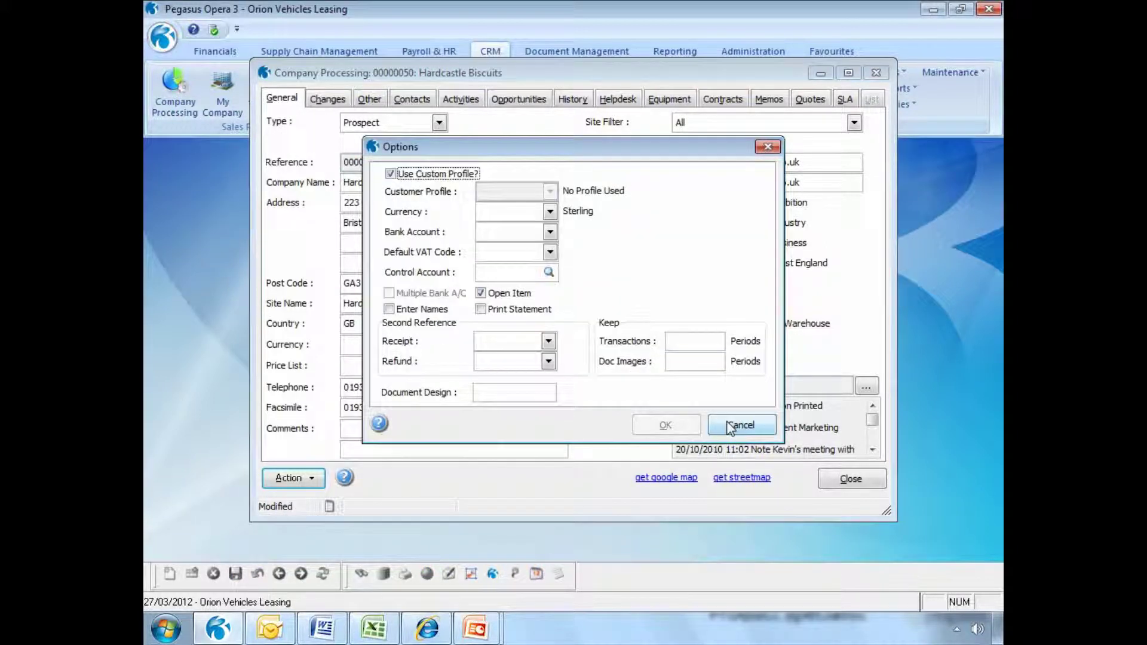
click(730, 427)
click(835, 470)
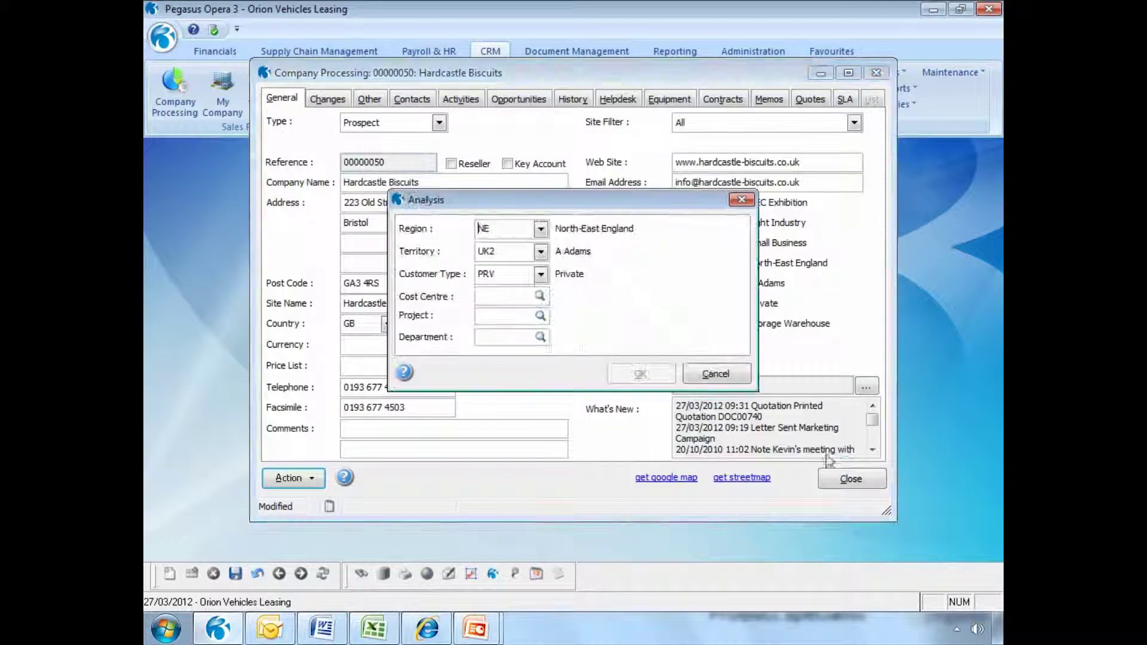
click(714, 374)
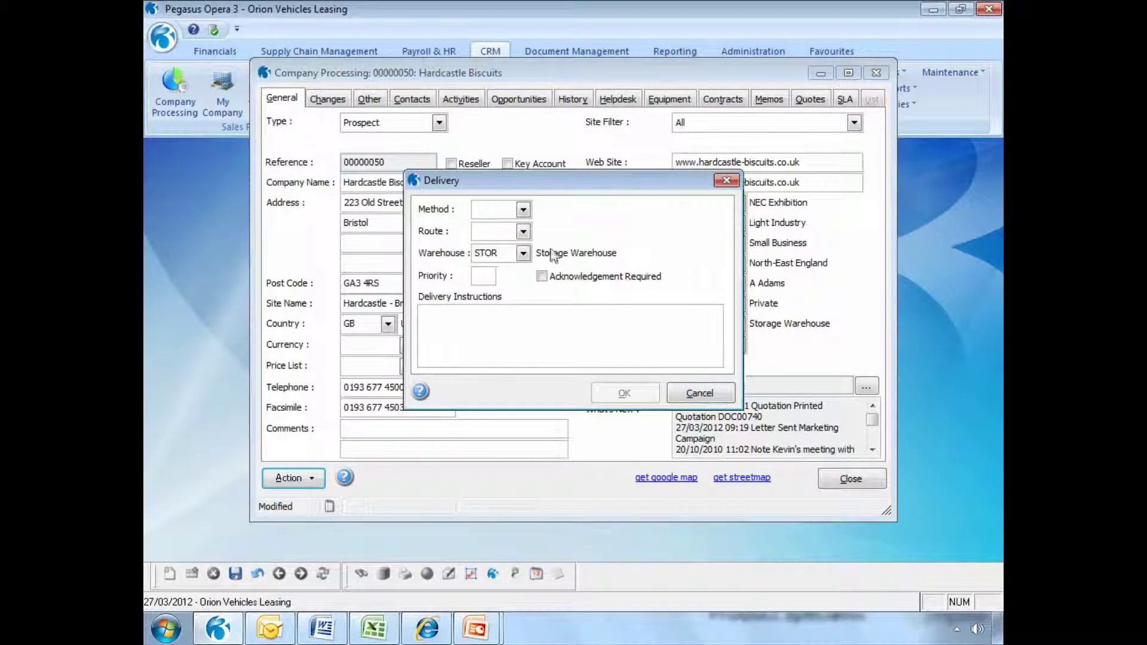
Set the ledger account's delivery method to COL, Collection, choose a delivery route, and complete the account creation
click(524, 209)
click(517, 227)
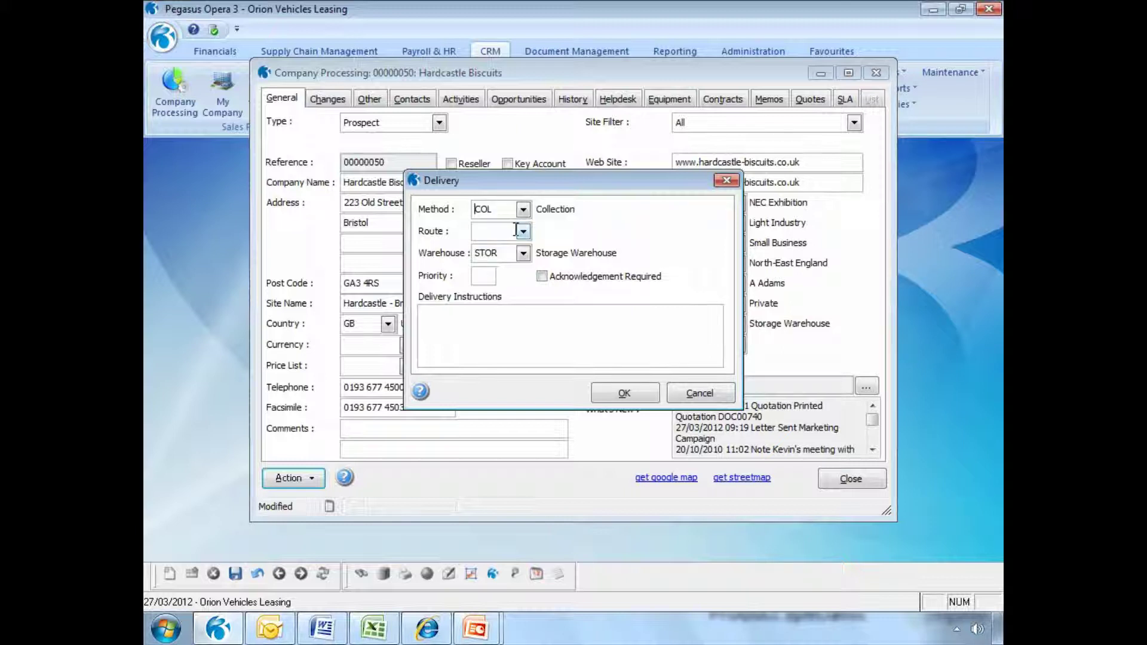
click(521, 231)
click(520, 273)
click(611, 393)
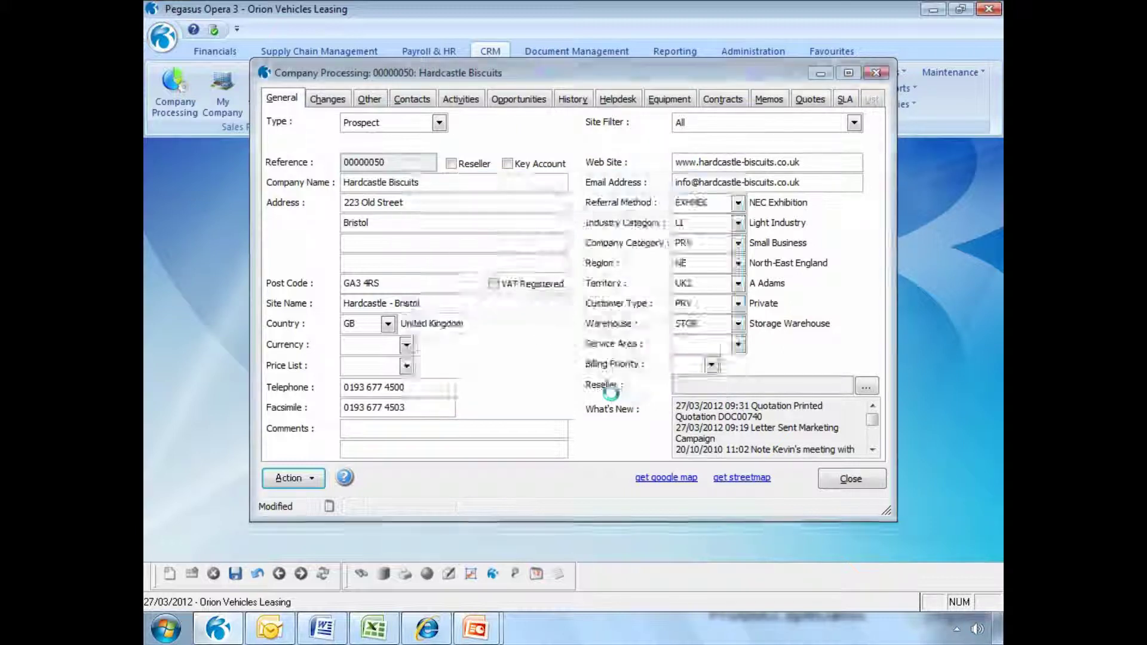
click(639, 373)
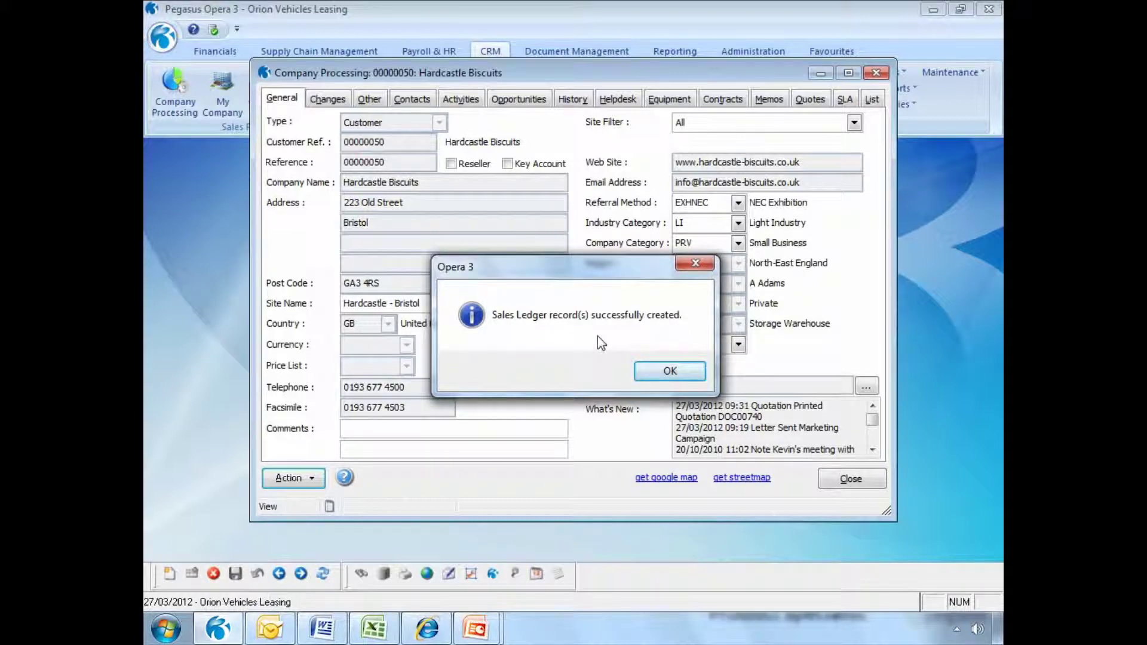
click(663, 371)
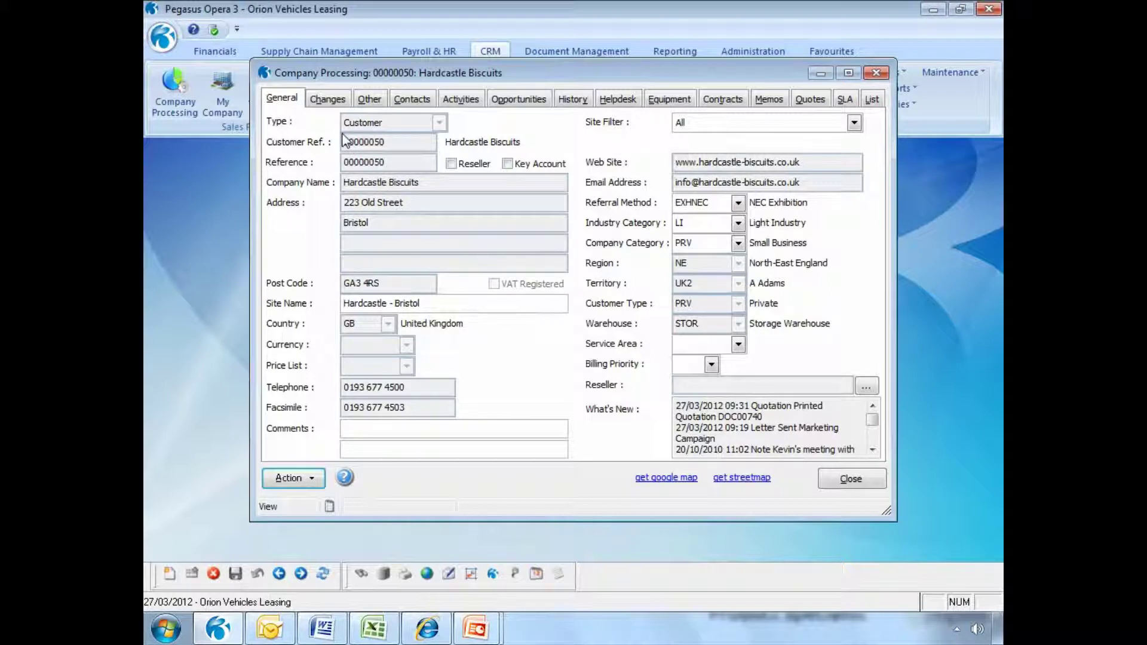
Close the company record, review the Hardcastle Biscuits account in the Financials Sales Processing form, and close it
key(shift+Tab)
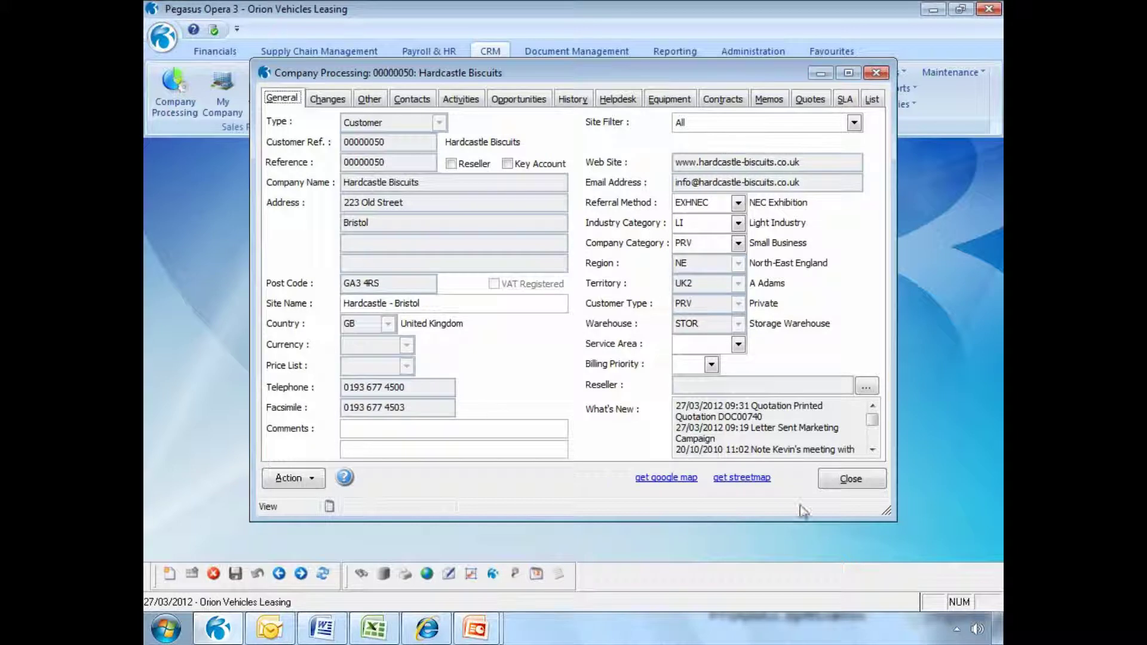
click(849, 480)
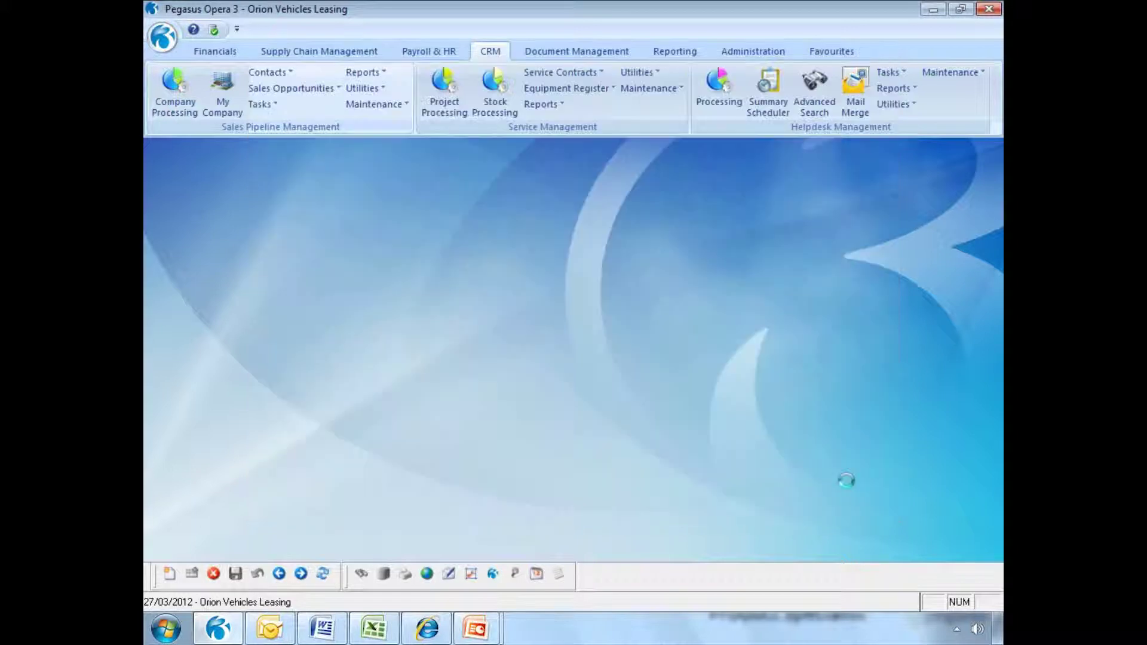
click(215, 54)
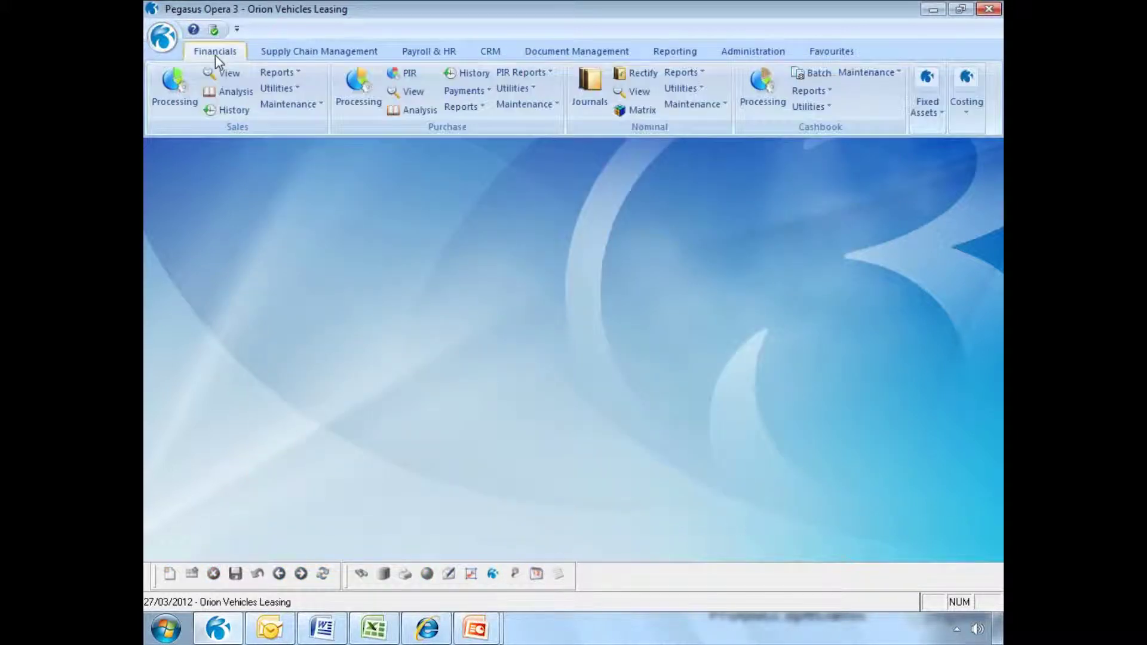
click(175, 96)
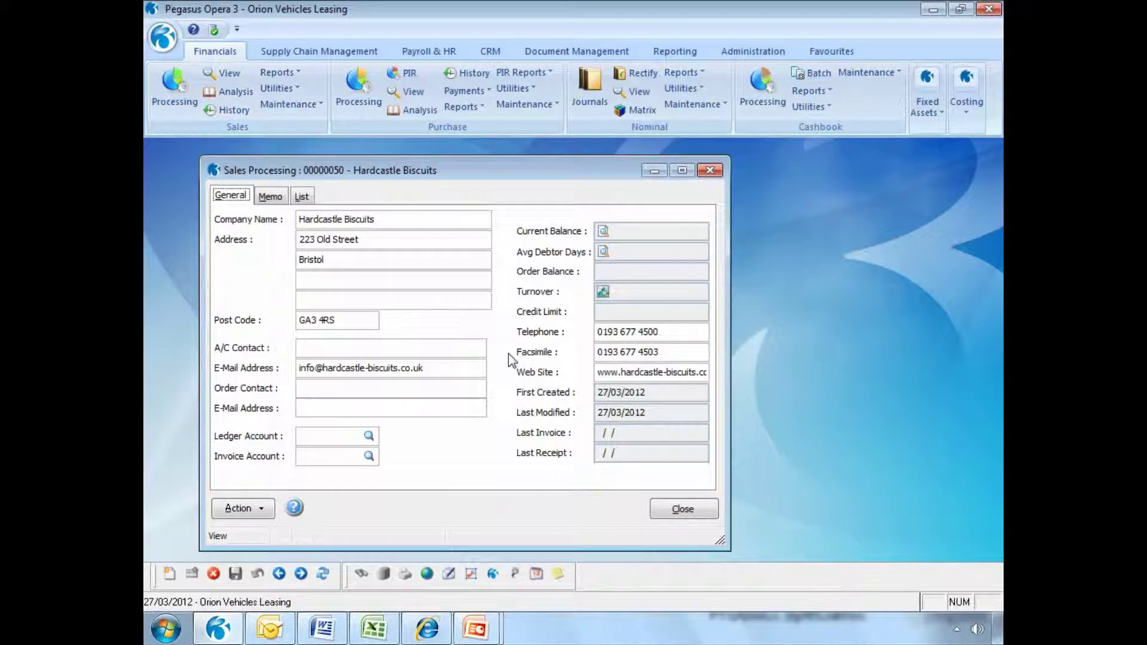
click(681, 510)
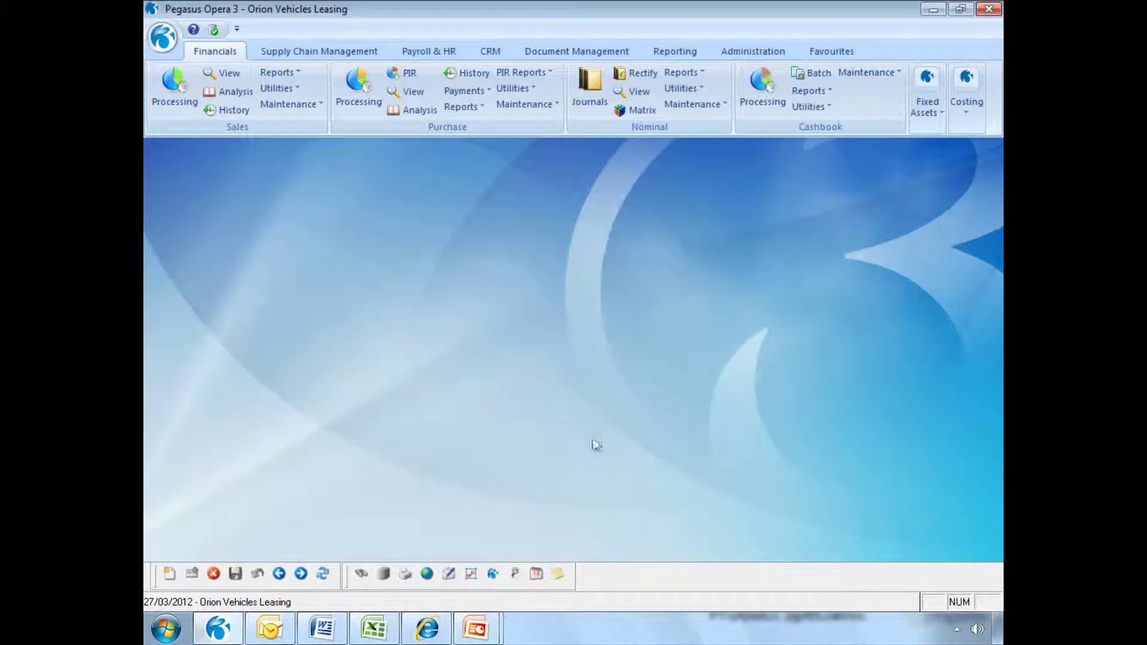
Review the Hardcastle Biscuits account and its quote in SOP Processing, and close the form
click(321, 54)
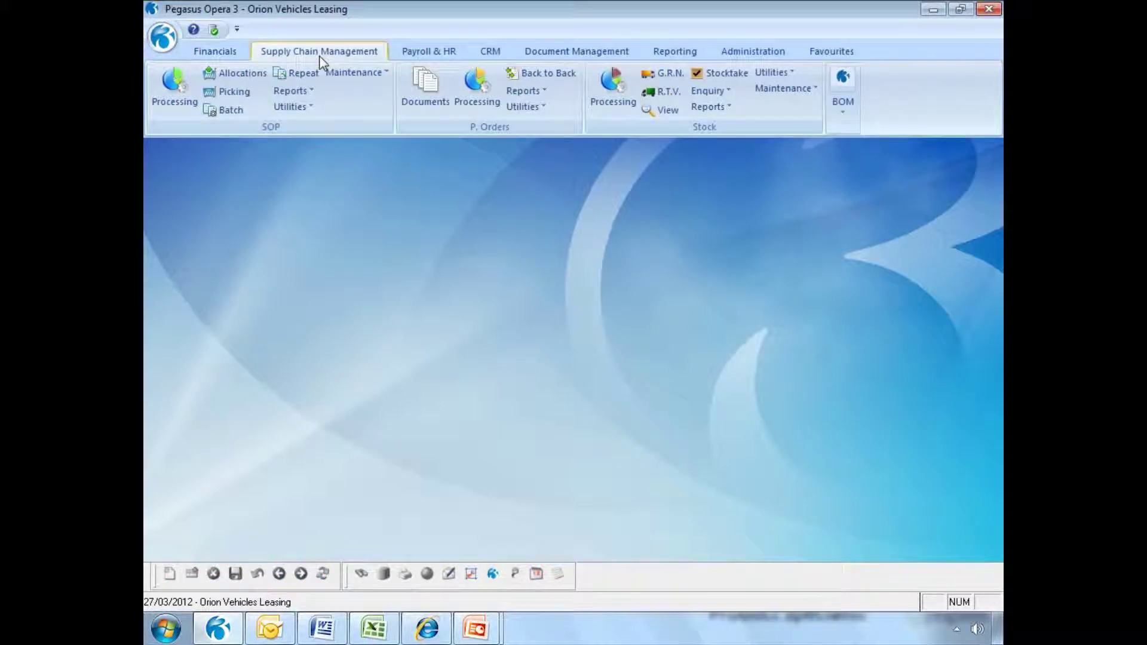
click(174, 90)
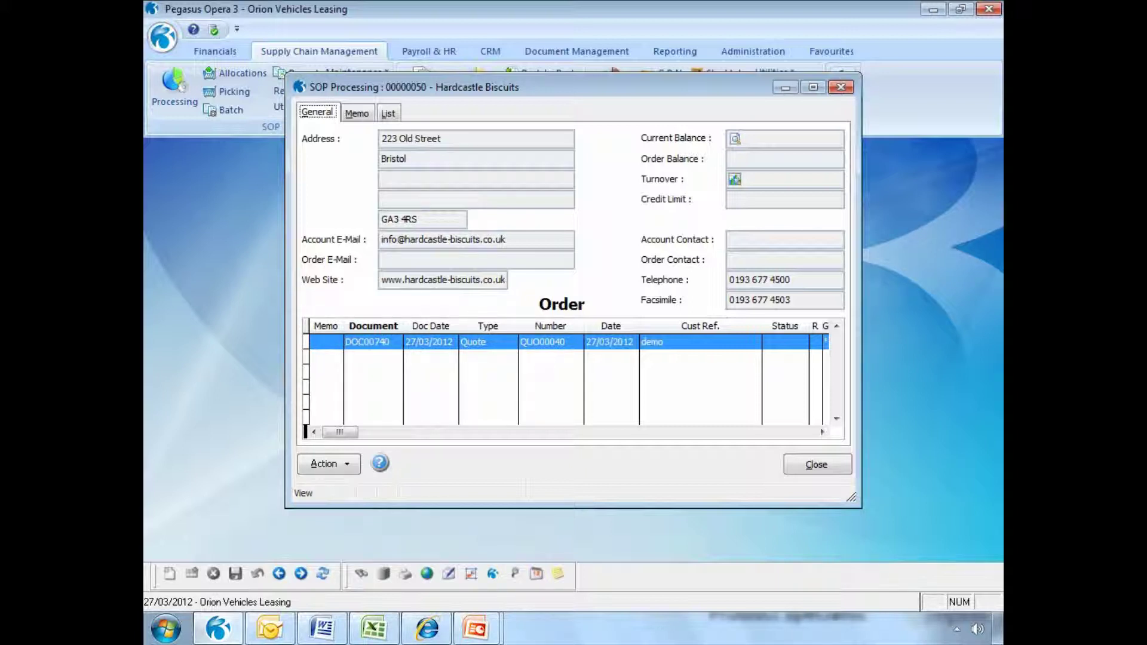
click(631, 376)
click(615, 321)
click(807, 466)
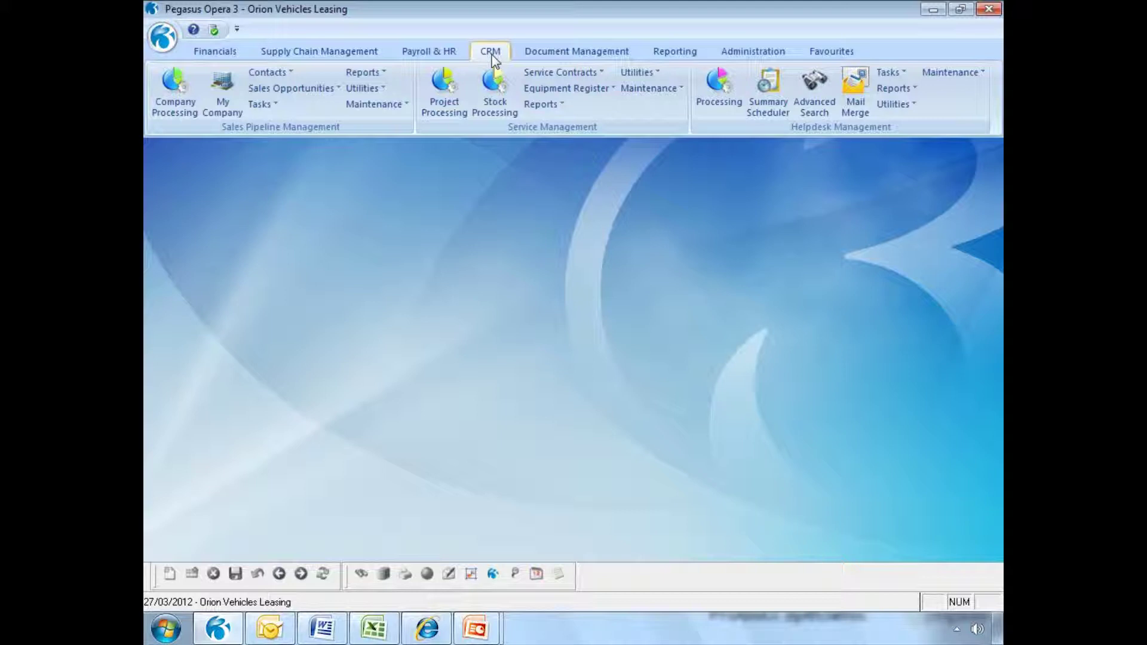
Set up a Sales Pipeline report in Sales Stage sequence as an Excel Summary, including a graph and attaching the spreadsheet to My Record
click(379, 73)
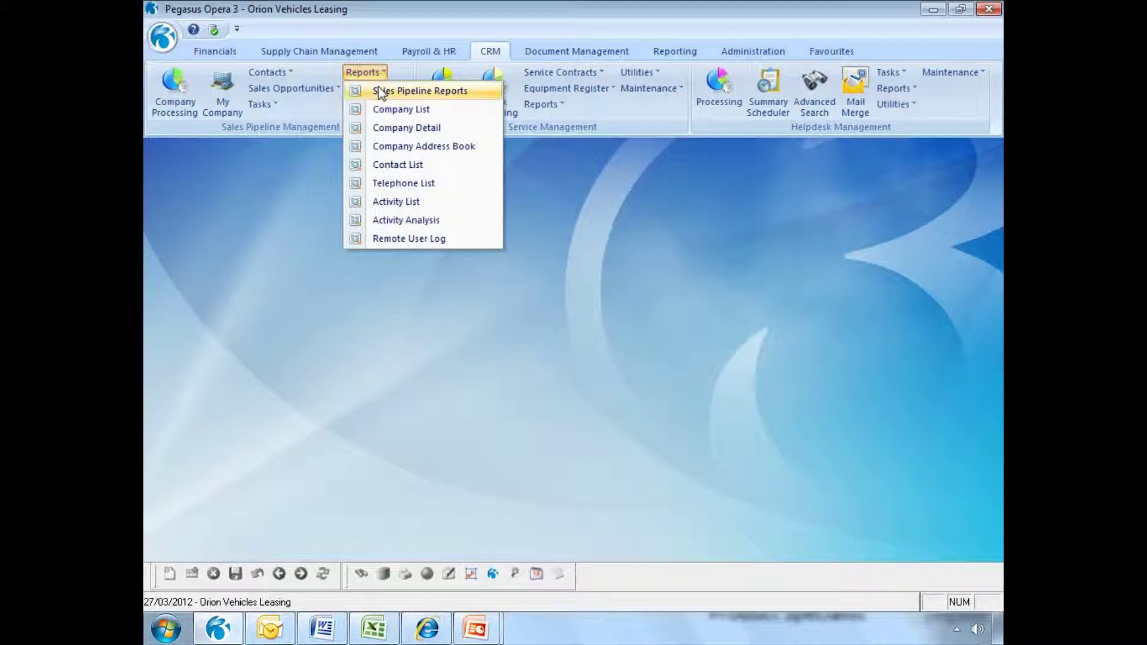
click(378, 93)
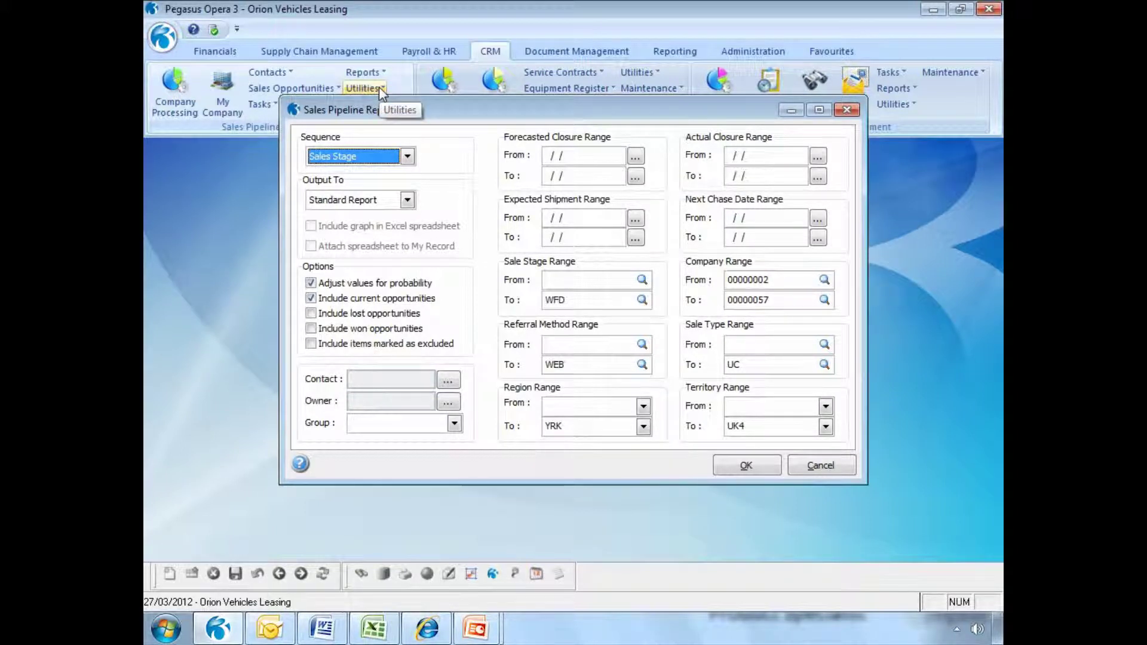
click(407, 156)
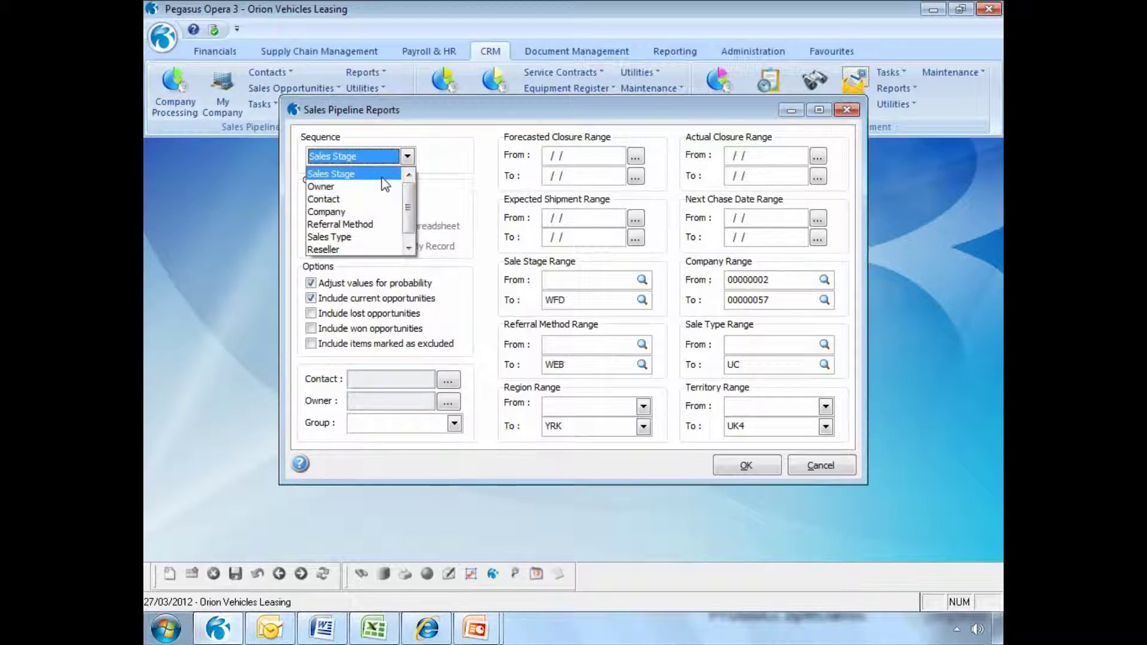
click(353, 174)
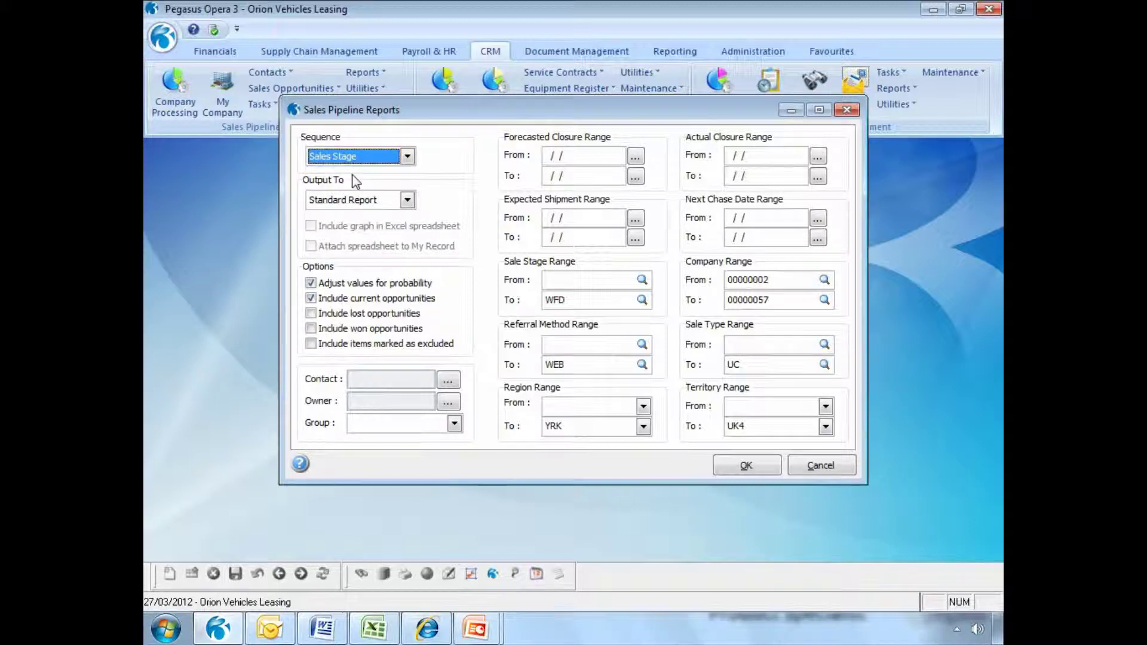
click(407, 201)
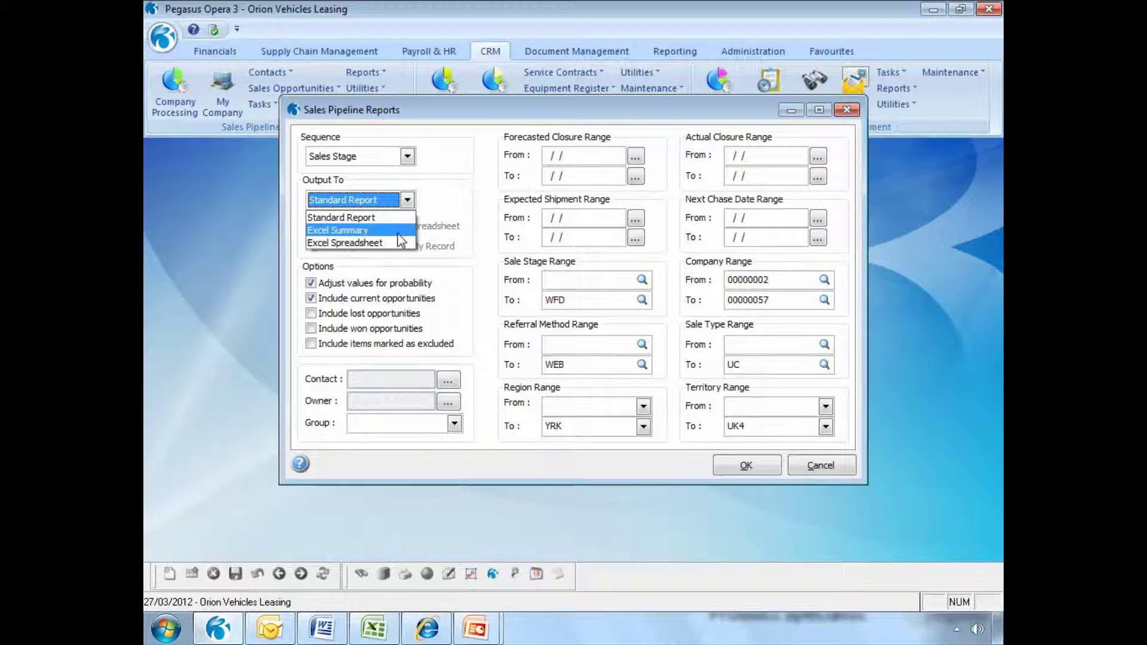
click(399, 235)
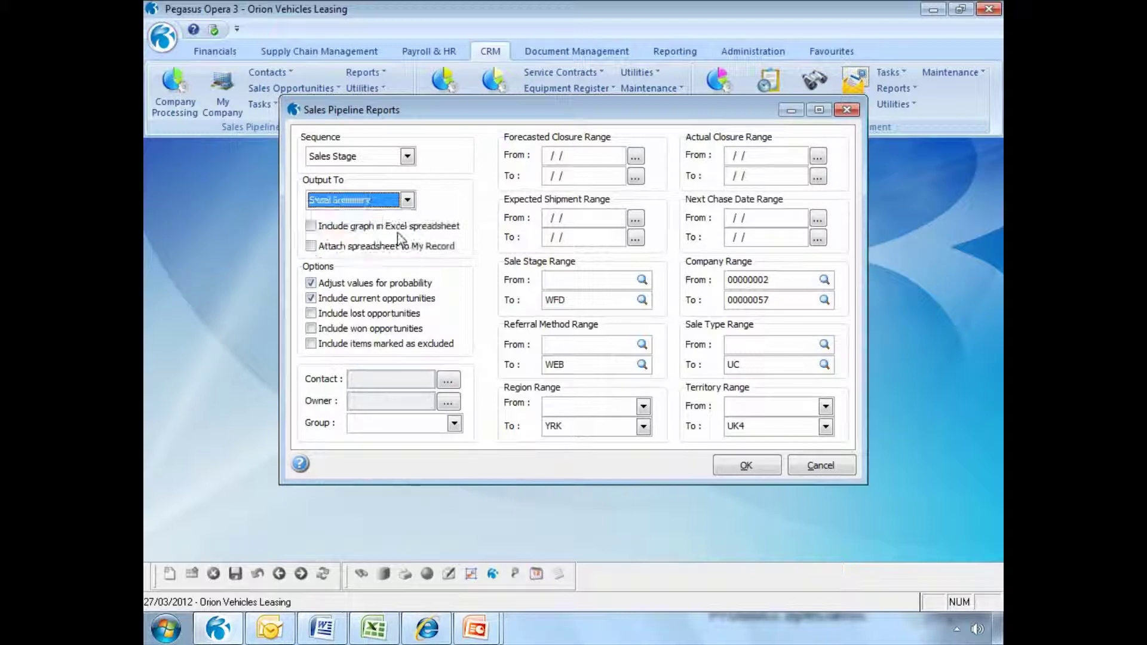
click(311, 227)
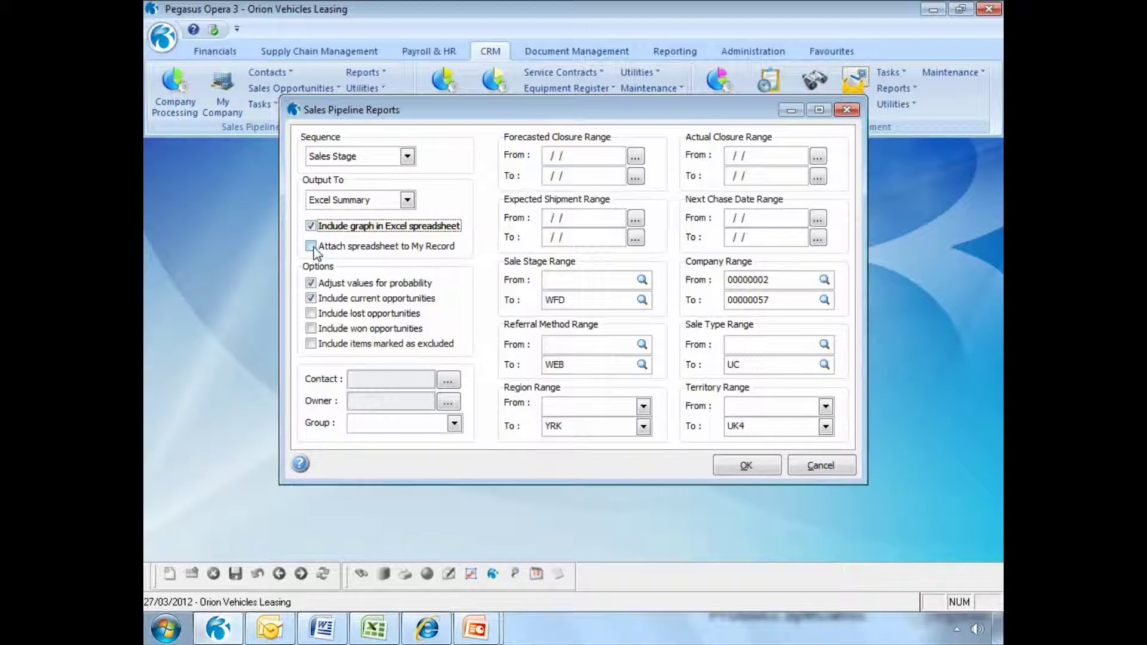
click(312, 247)
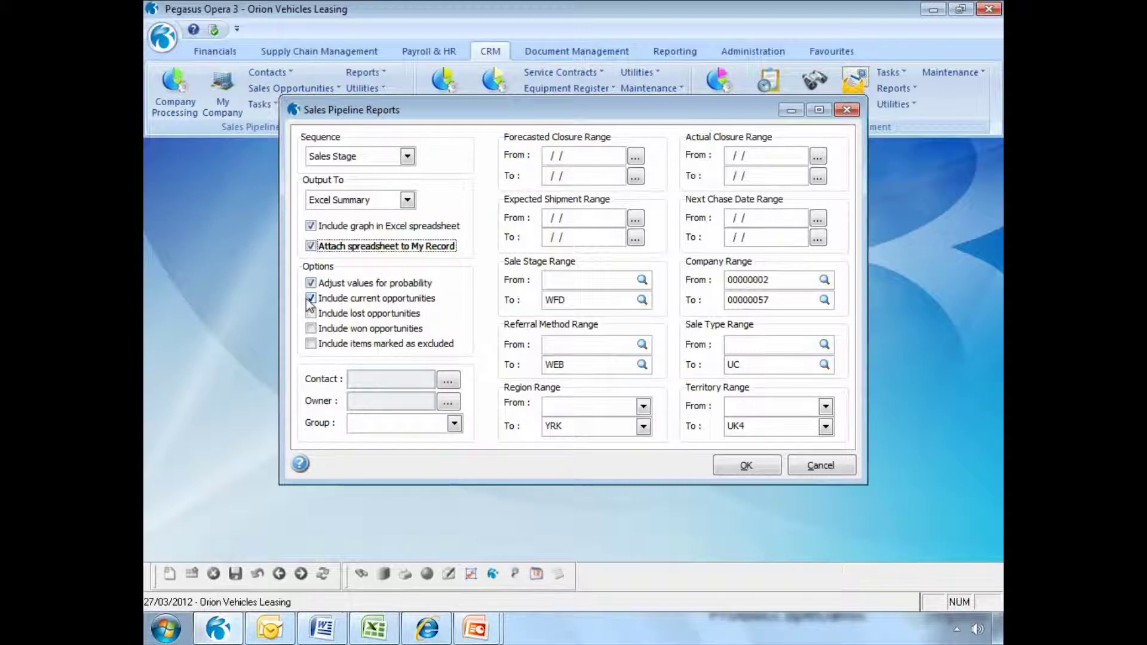
Turn off probability adjustment, include lost and won opportunities, leave the group blank, and run the report
click(311, 283)
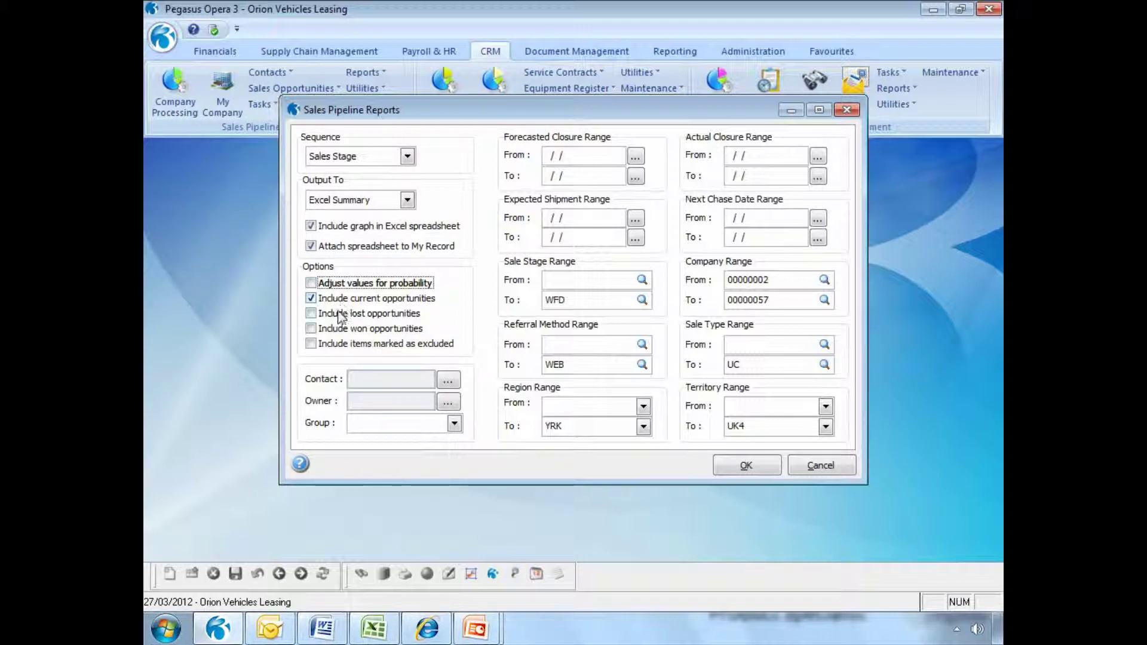
click(312, 314)
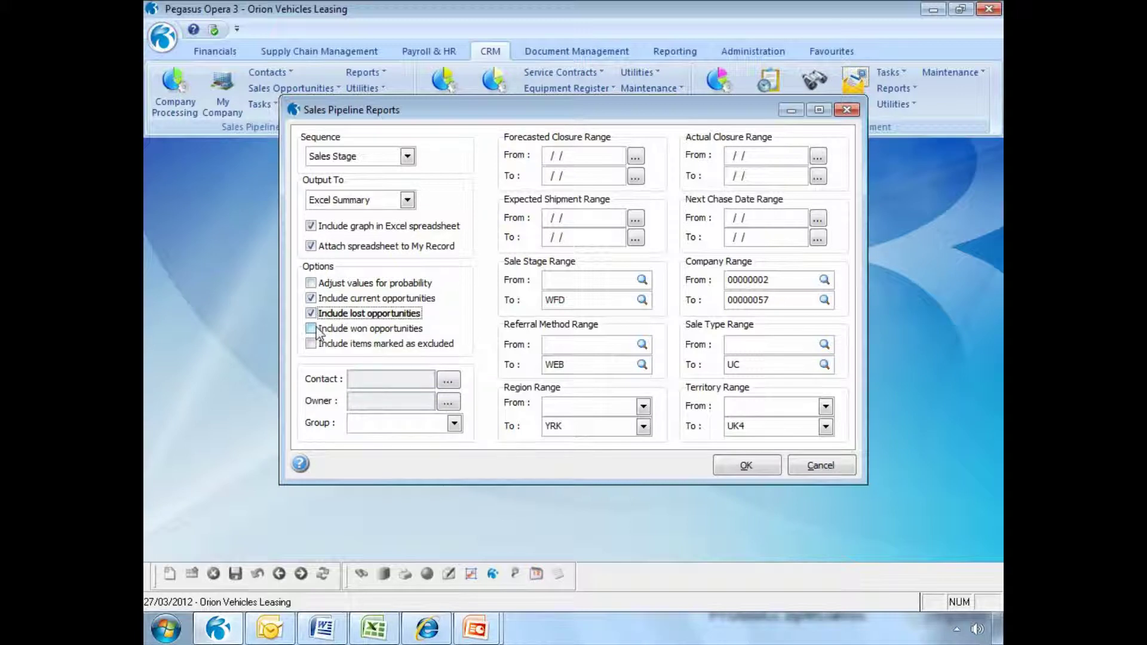
click(312, 329)
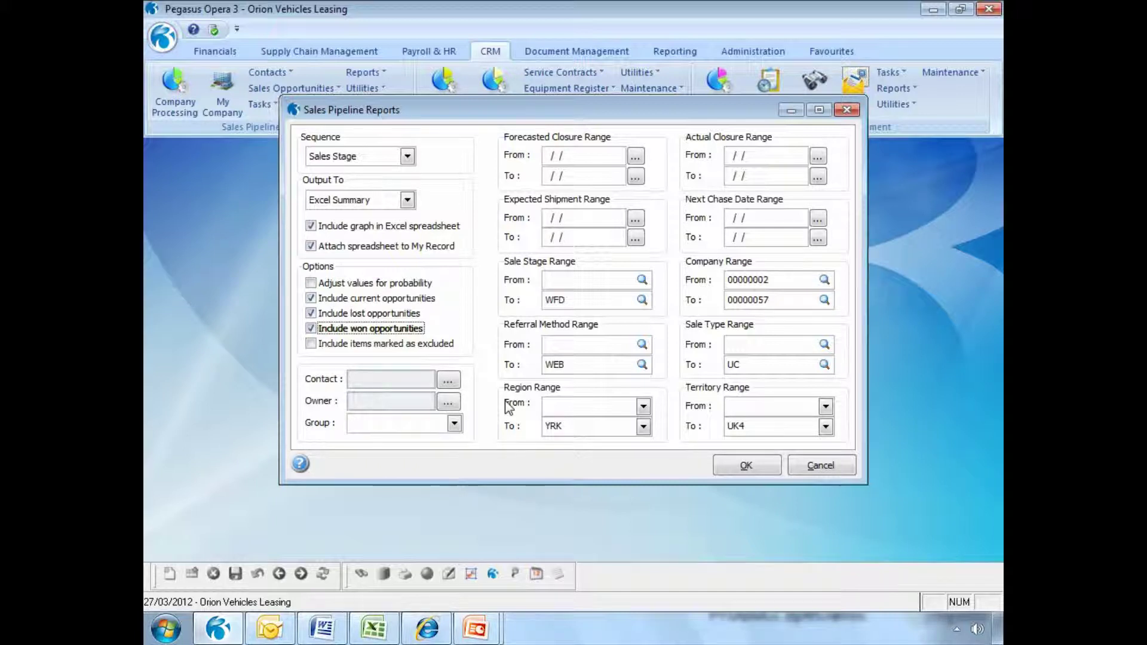
click(455, 423)
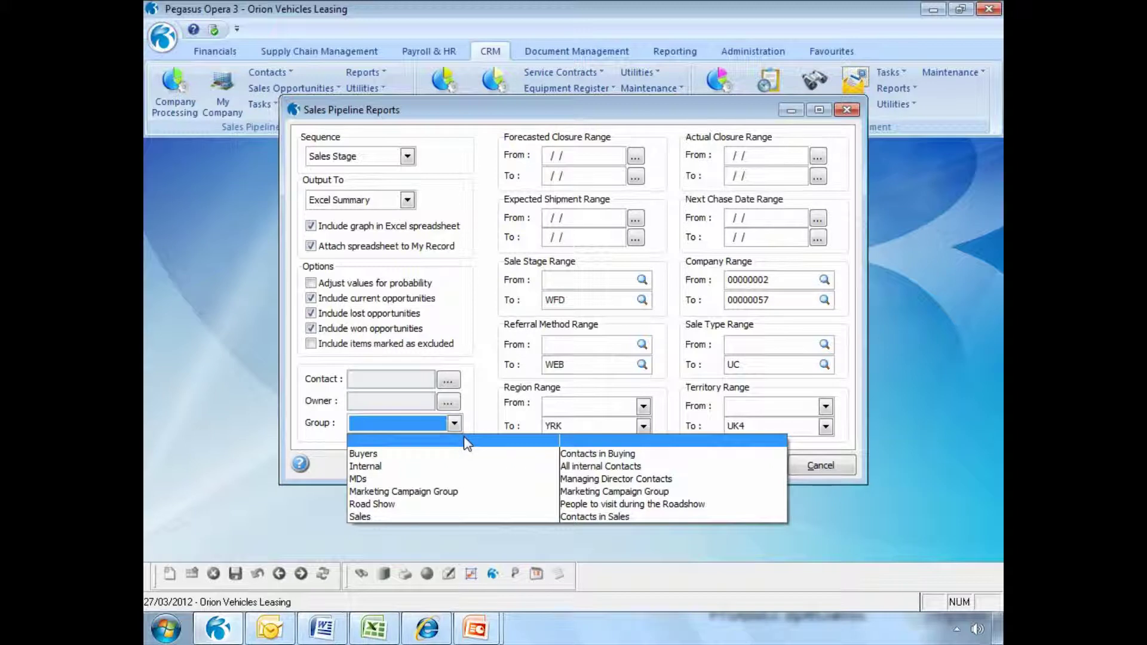
click(482, 413)
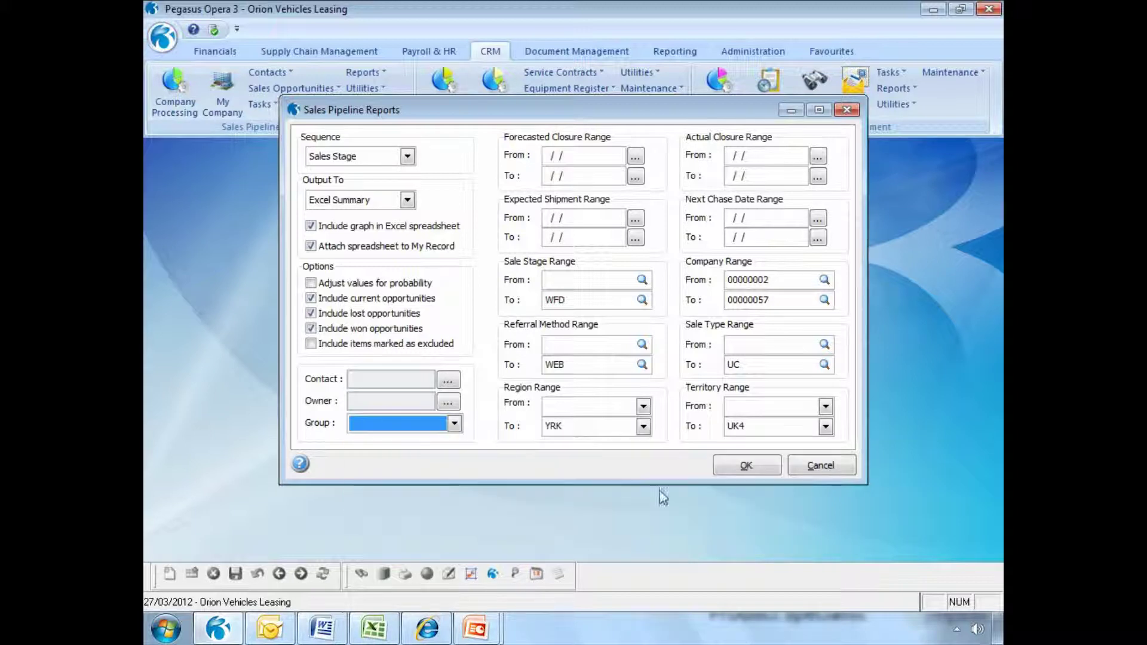
click(746, 465)
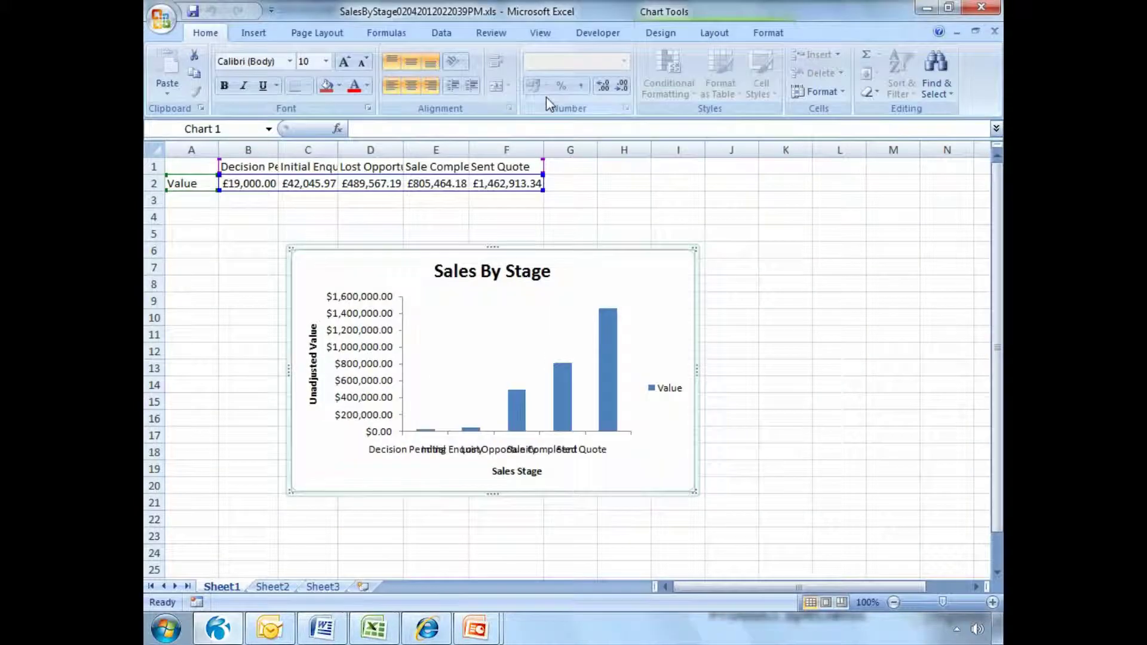
Auto-fit columns B to F on the Sales By Stage sheet, move the chart back under the data, and minimise the spreadsheet
drag(248, 150, 545, 153)
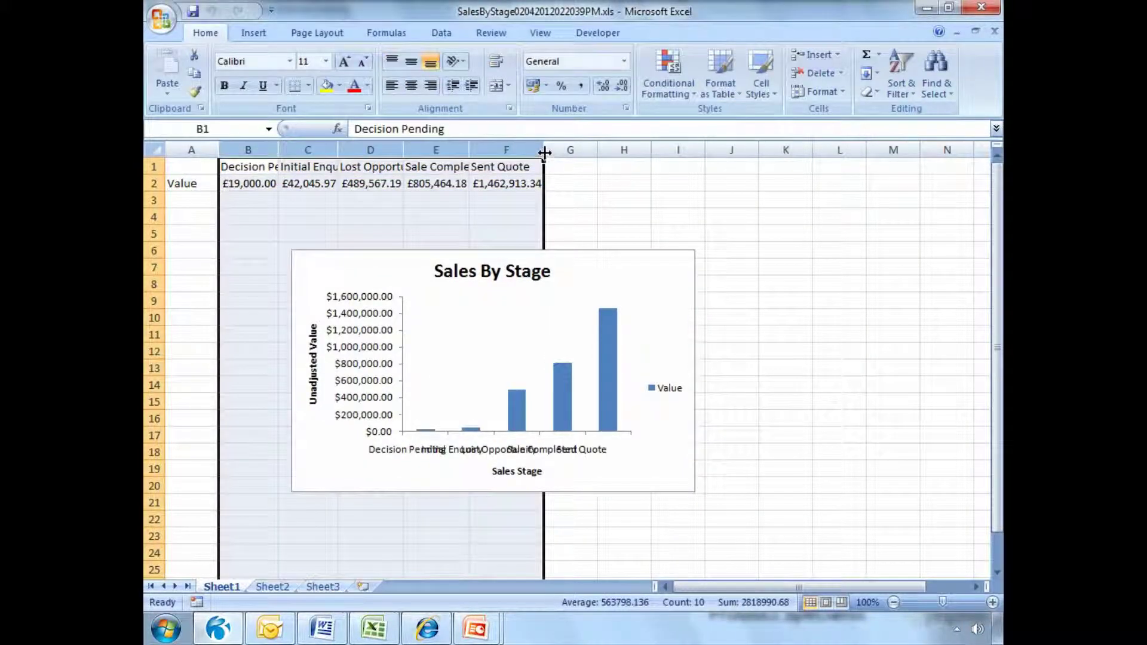
double_click(545, 152)
drag(526, 257, 416, 249)
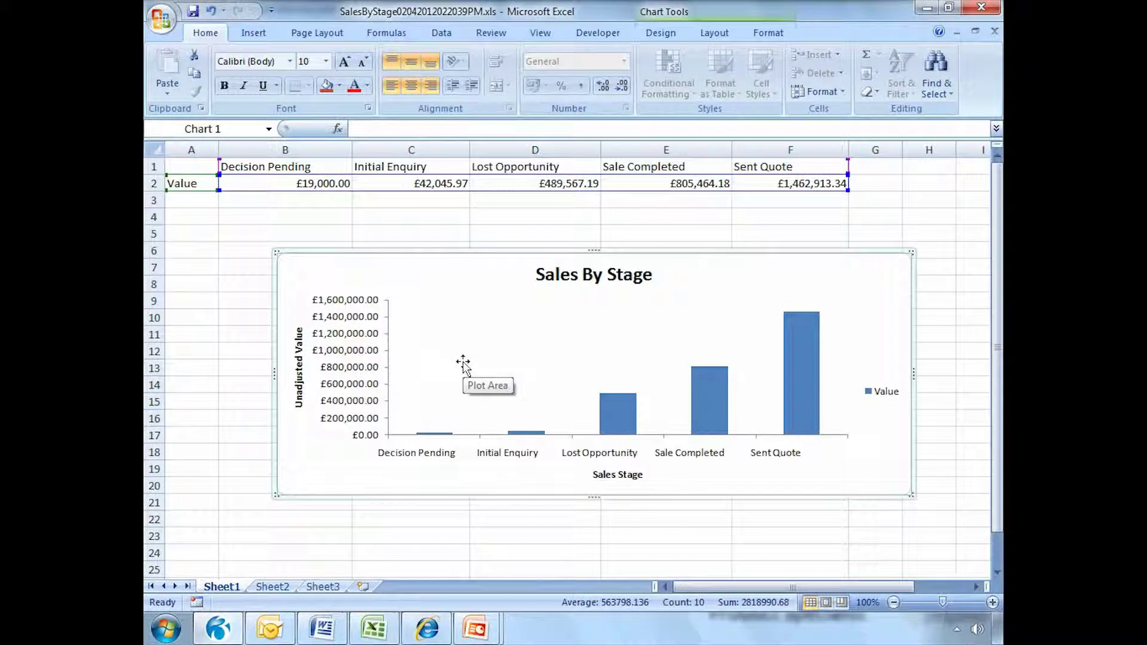
click(925, 9)
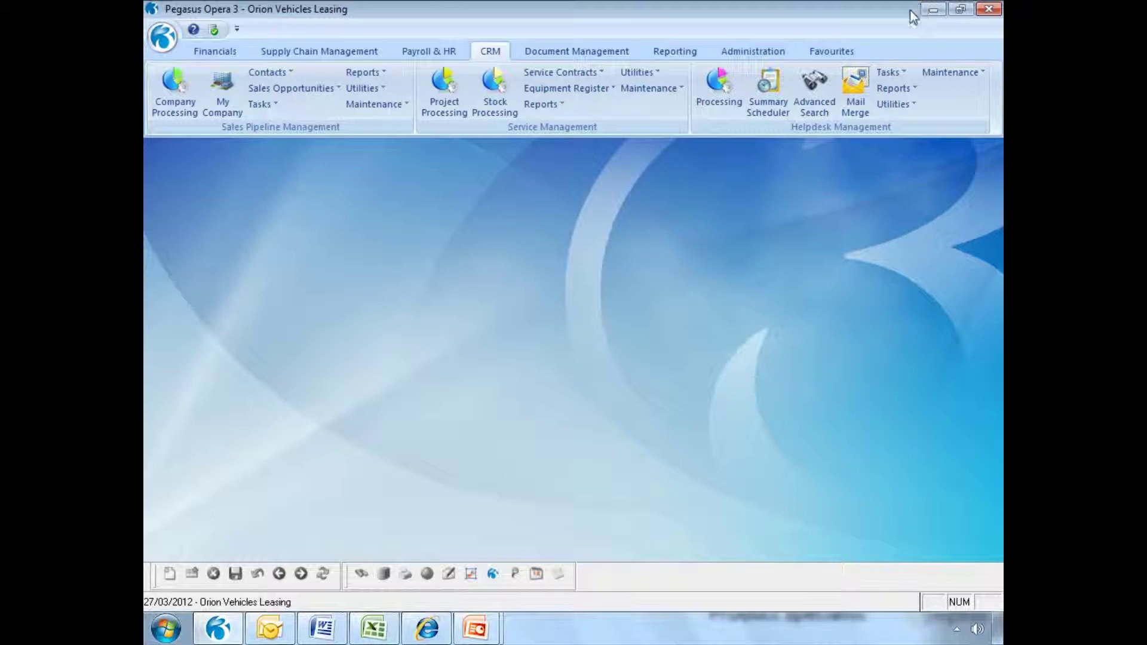
View the Sales Pipeline Management Task List with cleared tasks shown, and close it
click(272, 106)
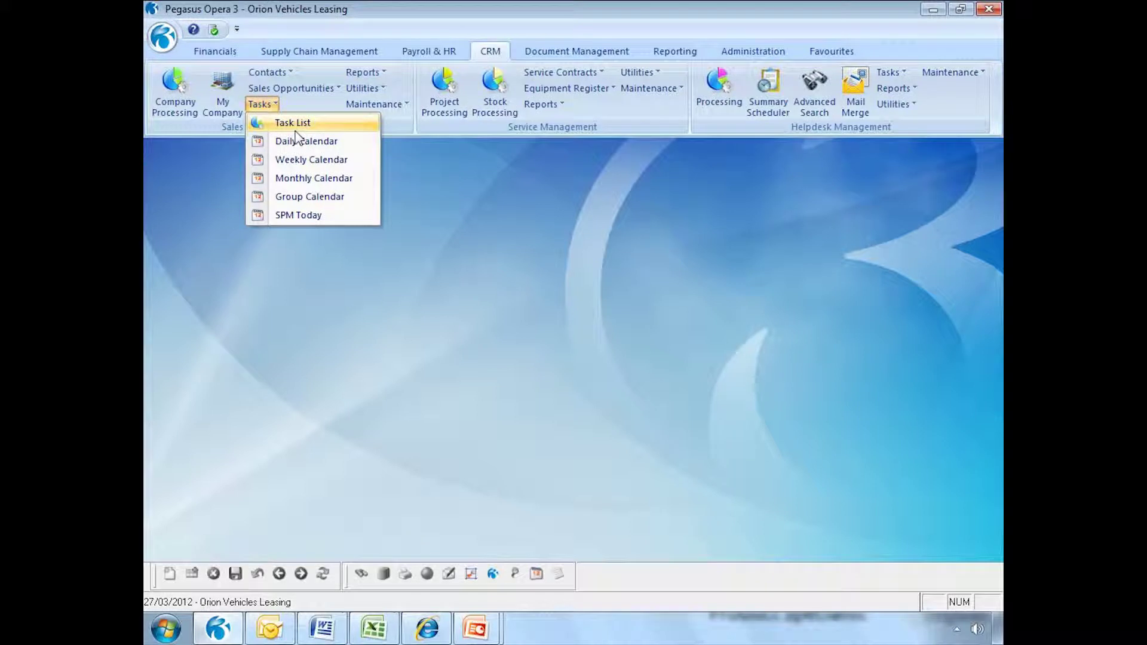
click(314, 126)
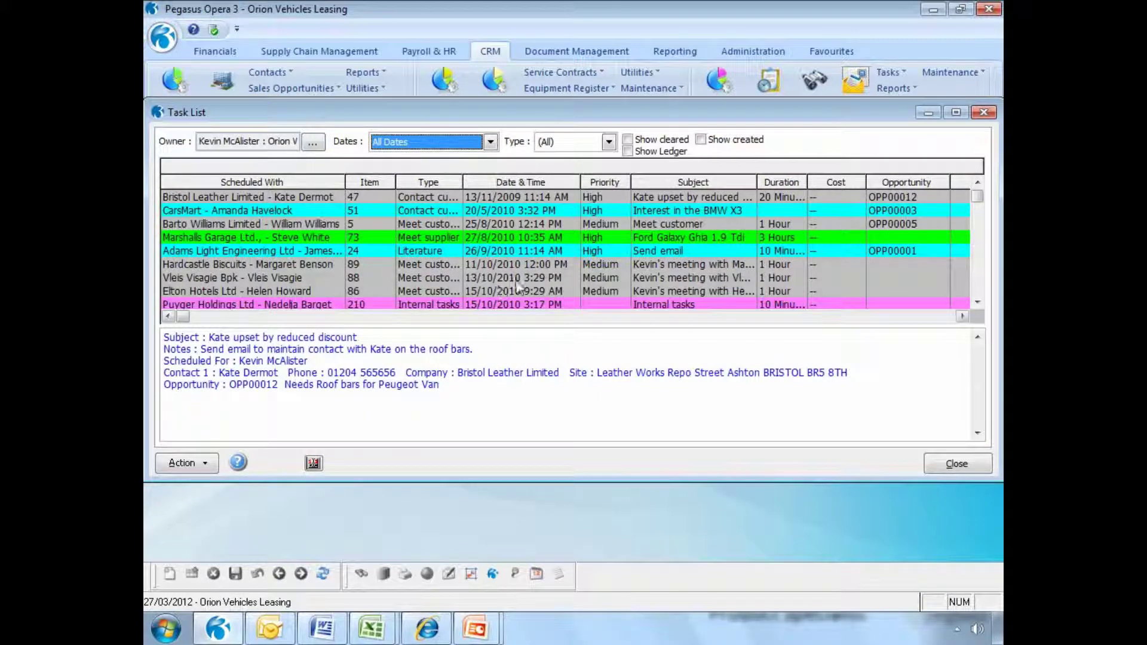
click(629, 140)
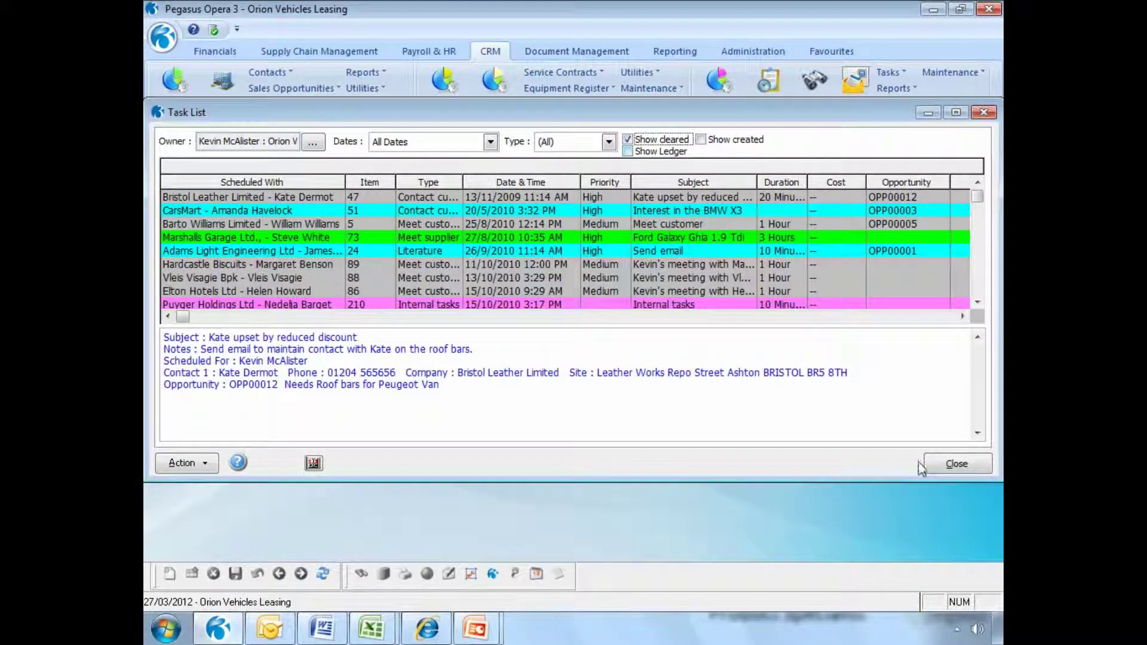
click(922, 468)
View the Group Calendar for the Internal group and close it
click(260, 104)
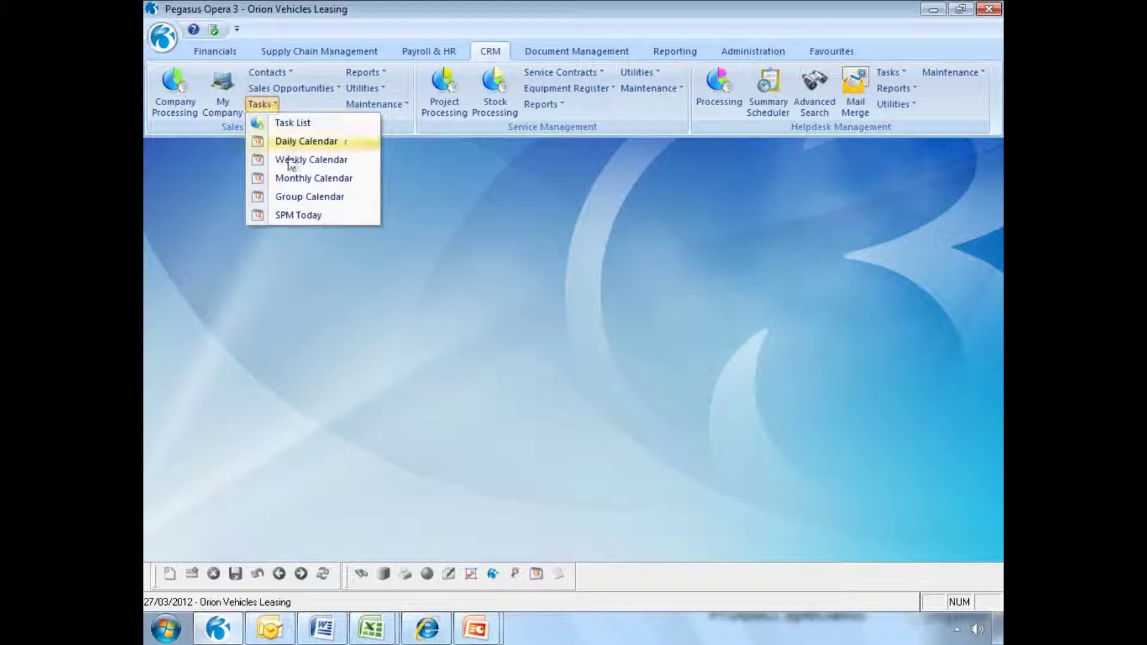
click(292, 200)
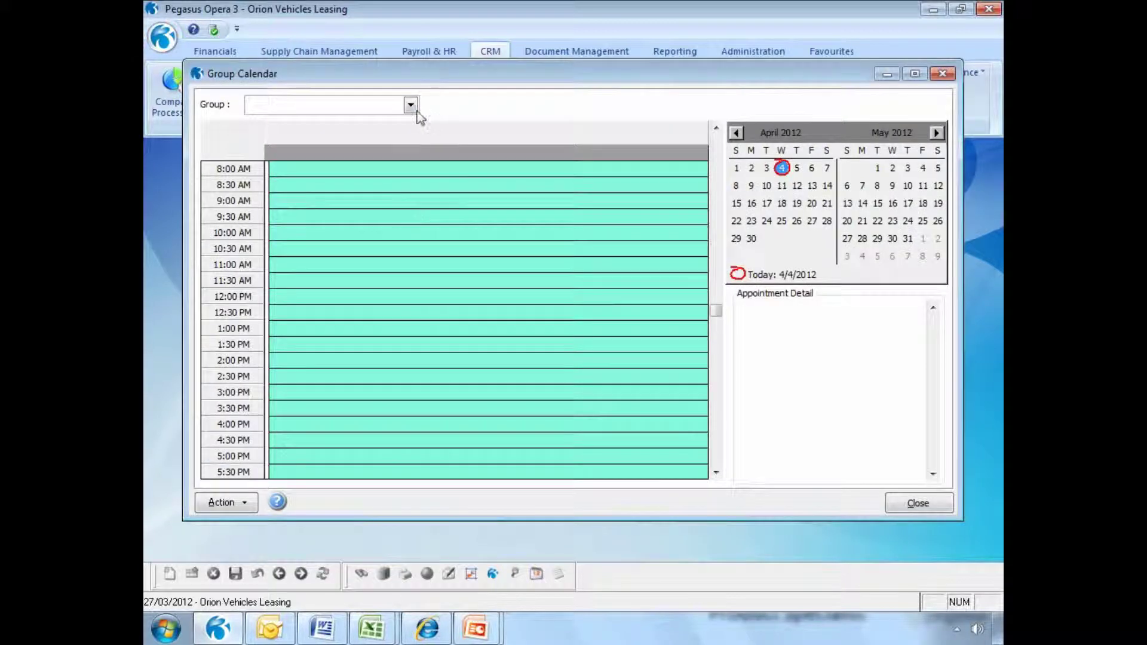
click(410, 105)
click(355, 120)
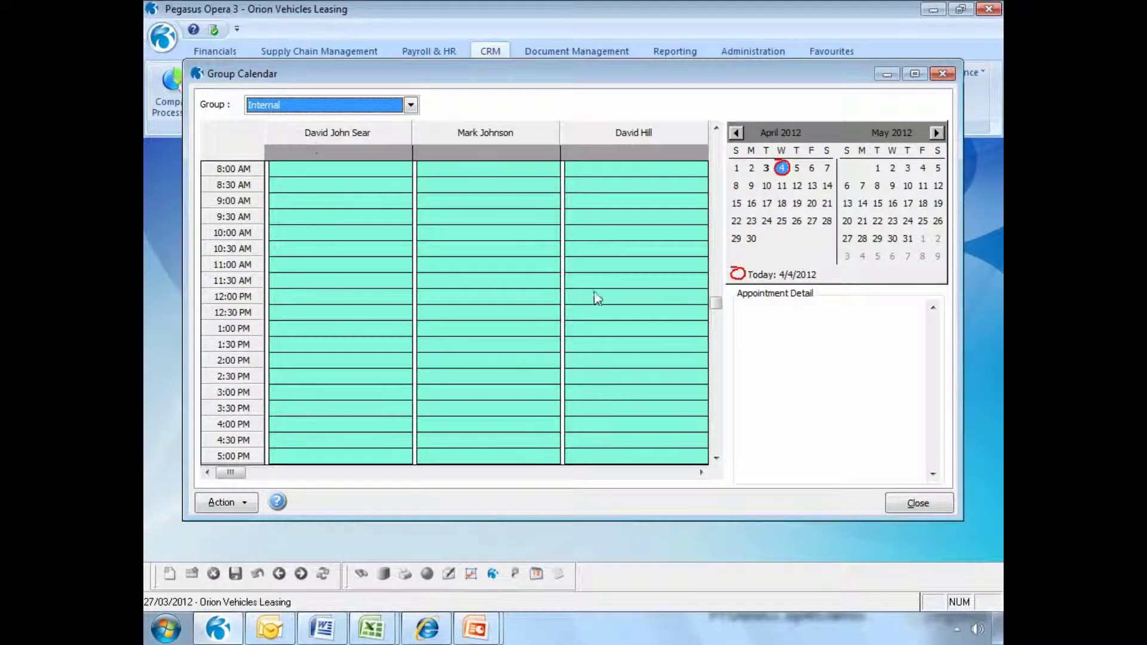
click(915, 505)
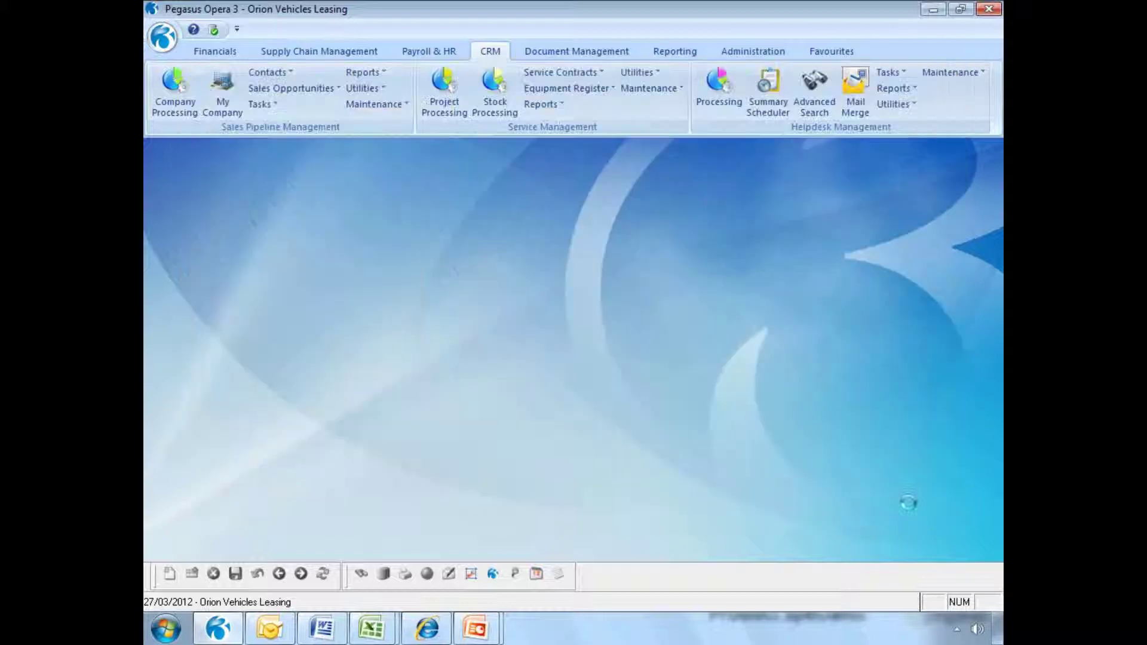
Refresh the Sales Opportunities View with lost and won opportunities included and the probability adjustment turned off
click(291, 88)
click(286, 180)
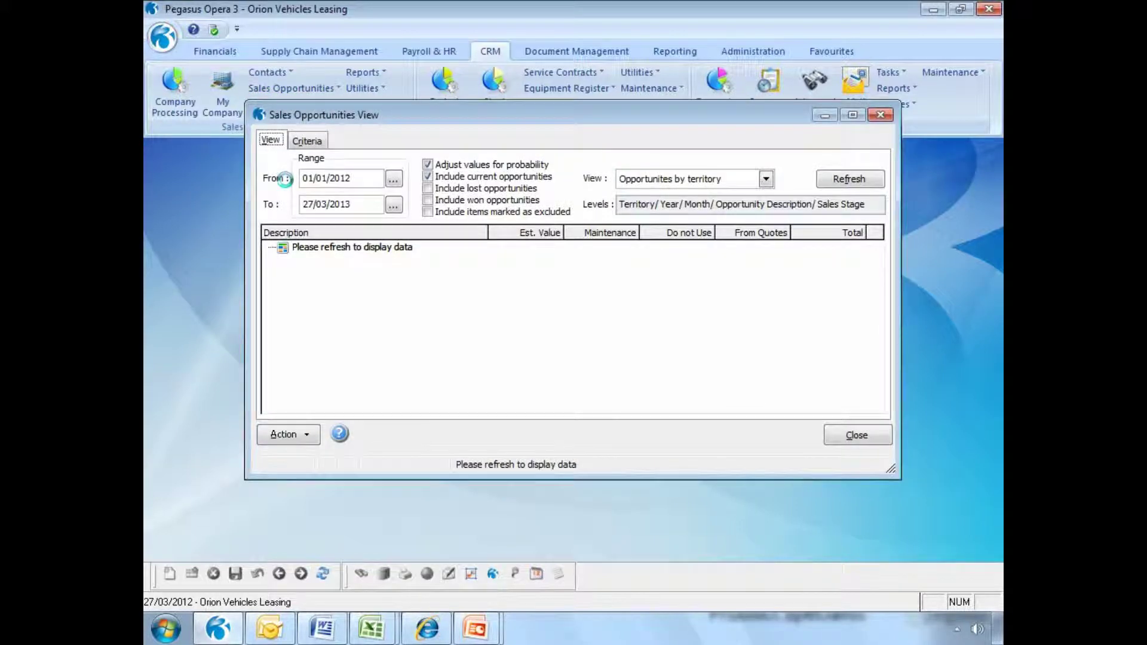
click(450, 188)
click(453, 200)
click(478, 168)
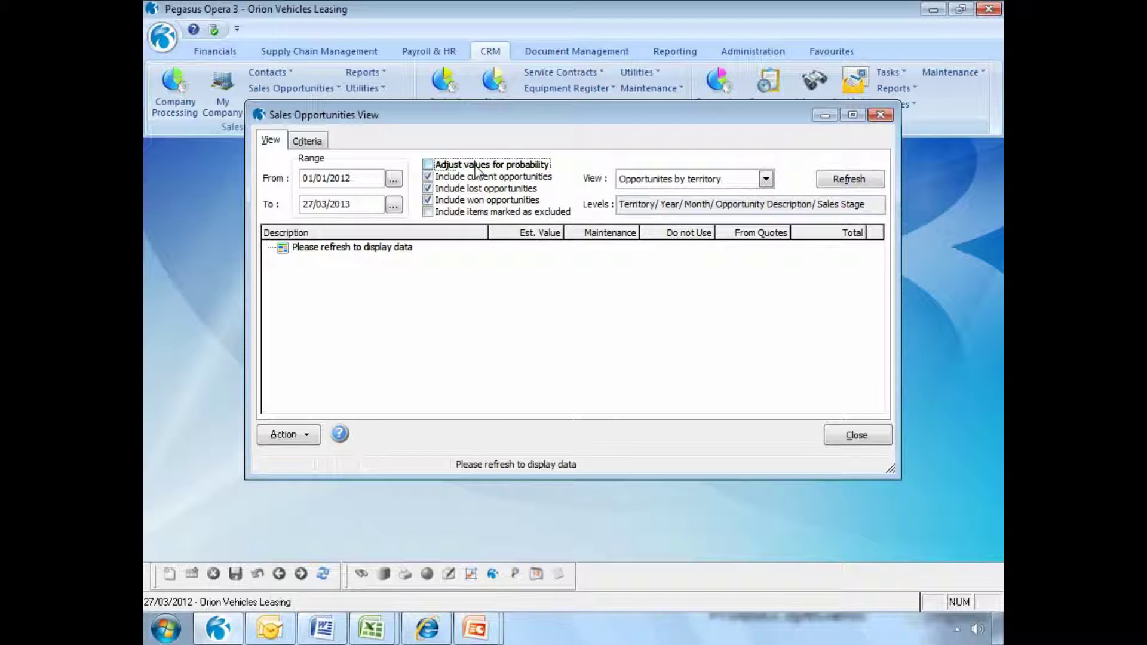
click(852, 179)
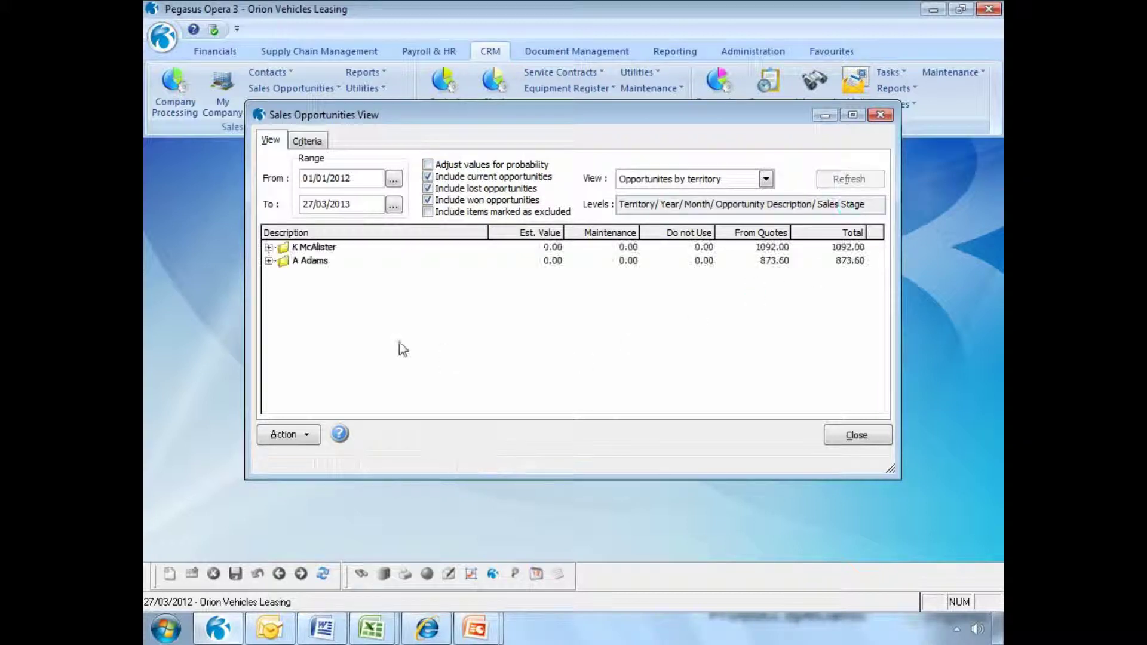
Expand the first territory down to its 2012 months, check the actions available for the data, and close the view
click(269, 247)
click(282, 260)
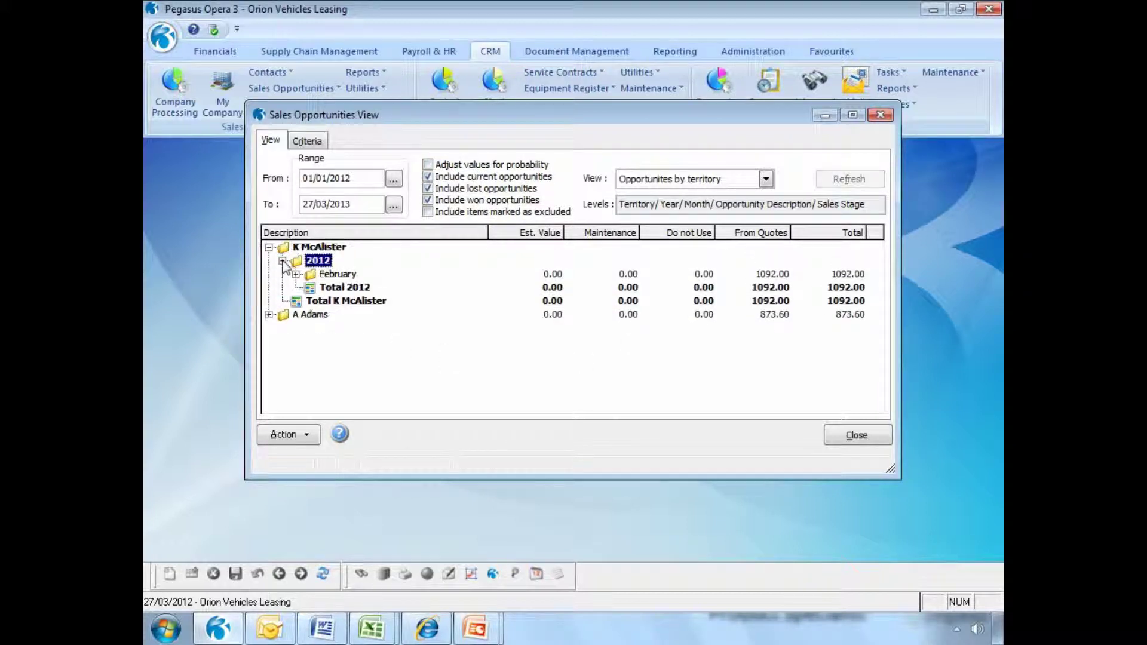
click(309, 437)
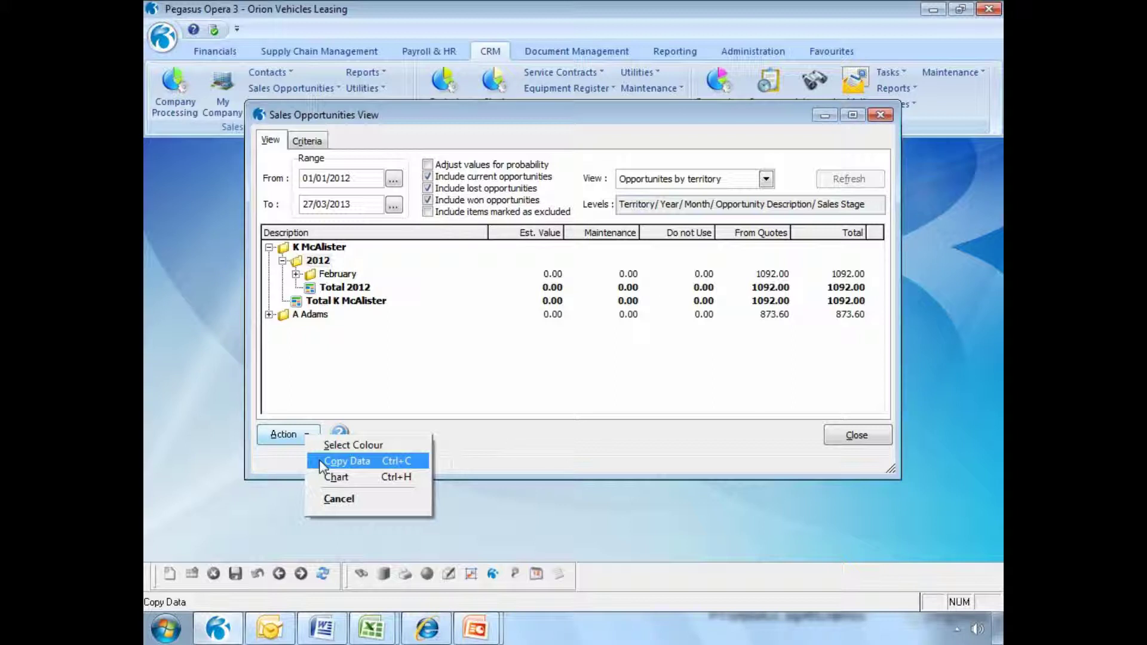
click(826, 442)
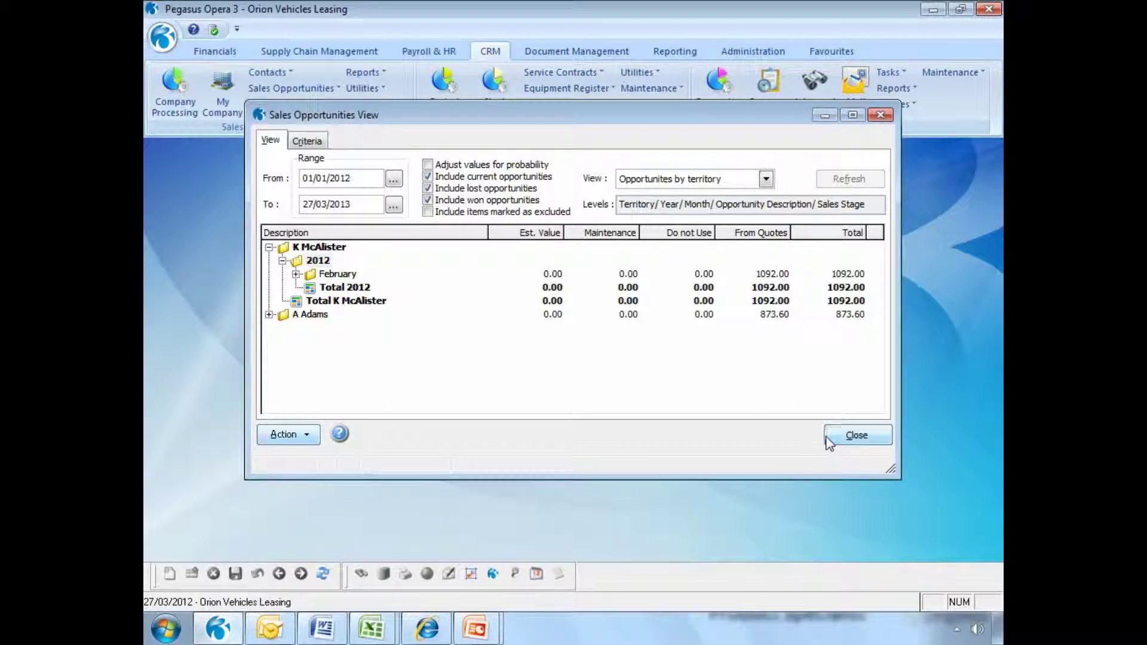
click(827, 441)
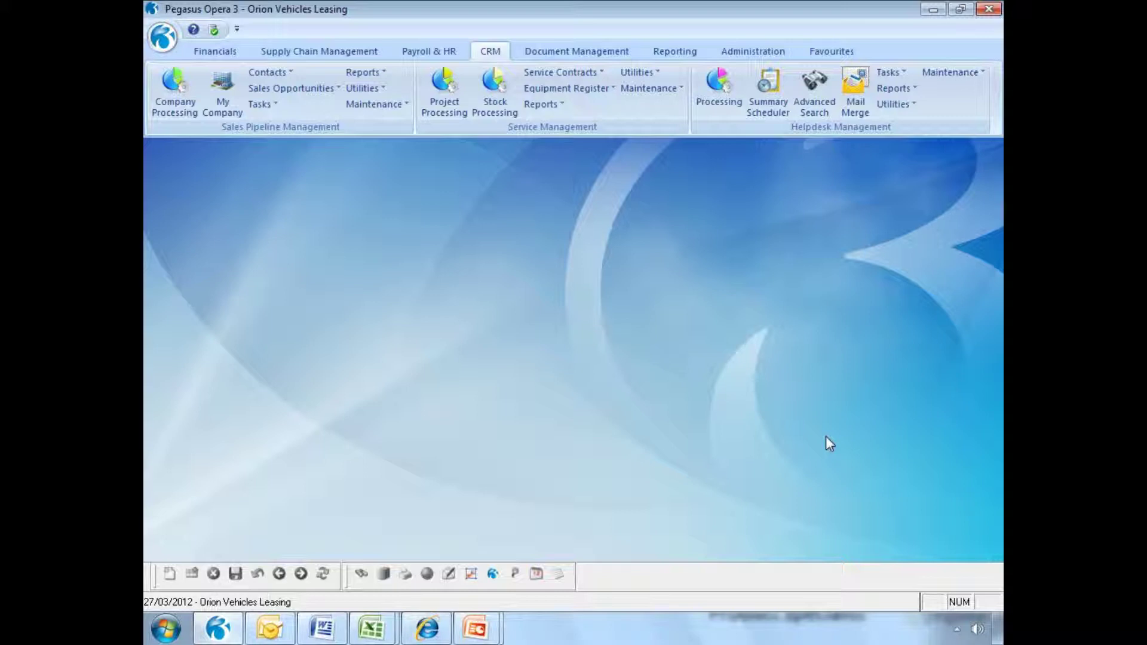
Switch to Pegasus Dashboards in Internet Explorer and log in with the user ID manager
click(428, 629)
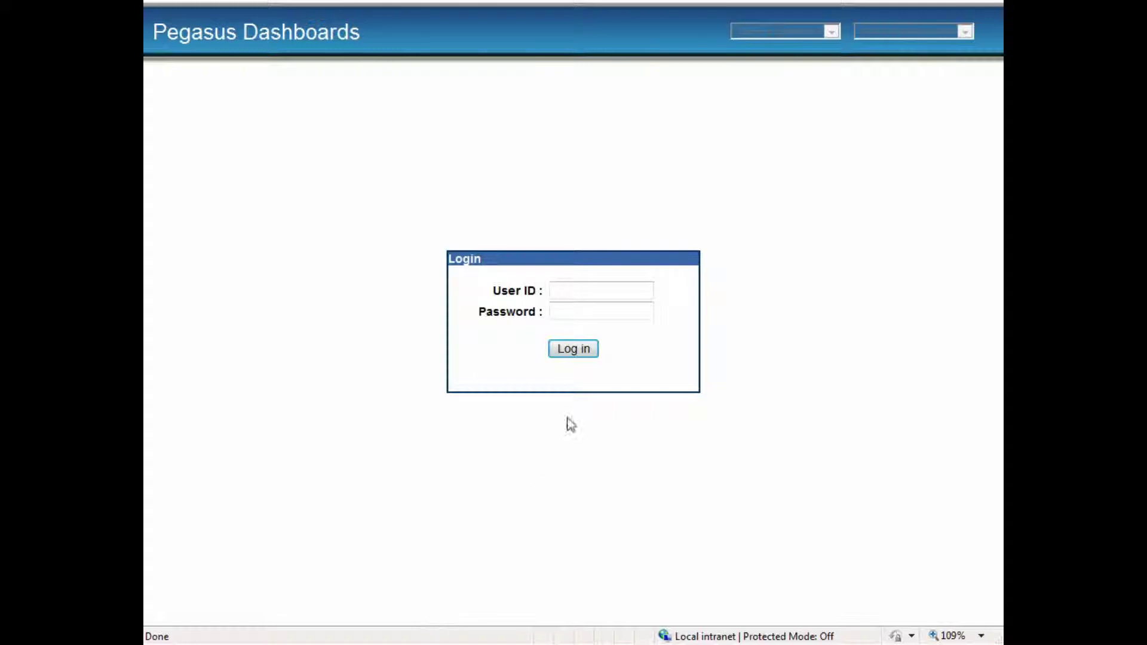
click(587, 289)
text(manager)
key(Return)
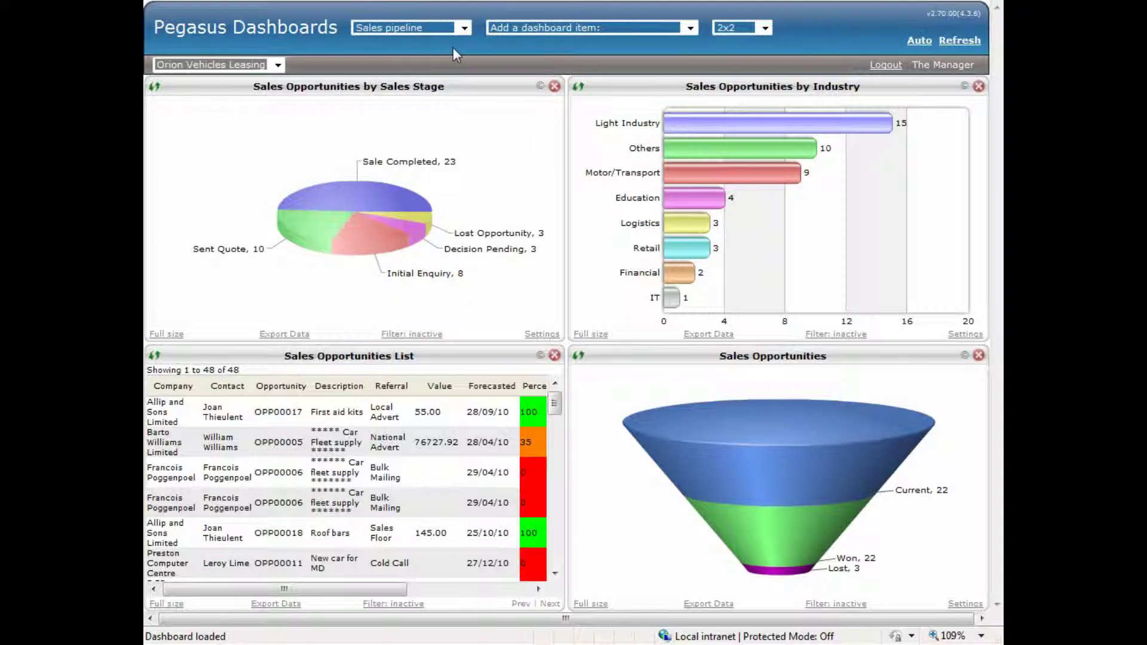
Rearrange the Sales pipeline dashboard so Sales Opportunities comes first beside Sales Opportunities List, and pull out the Sent Quote pie slice
click(691, 27)
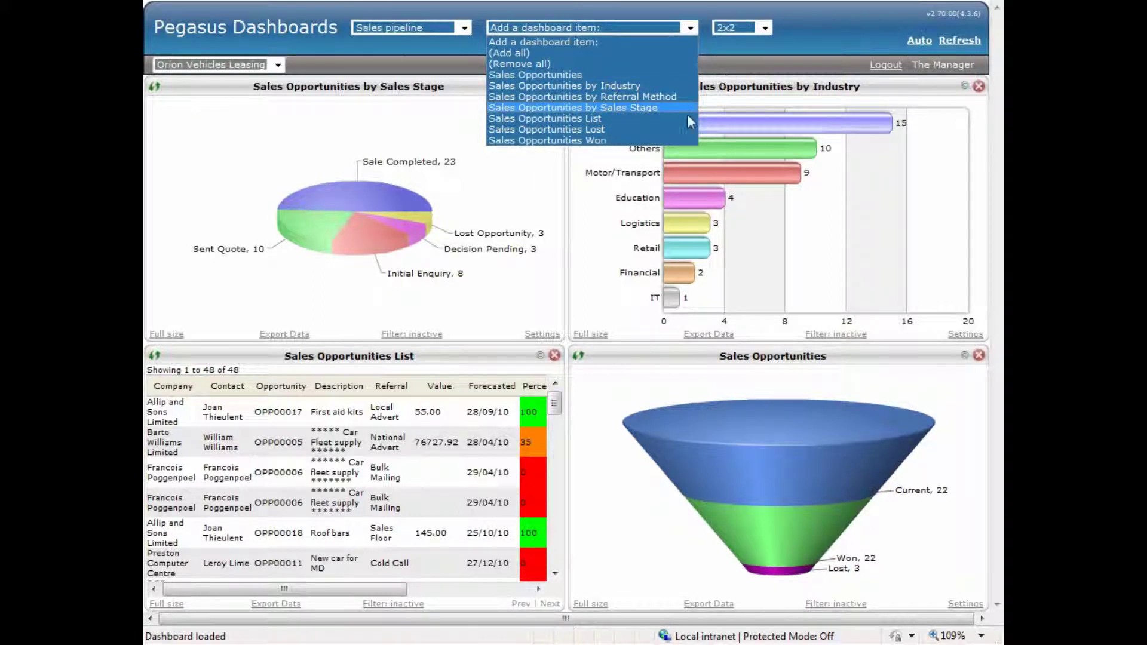
drag(479, 346, 885, 120)
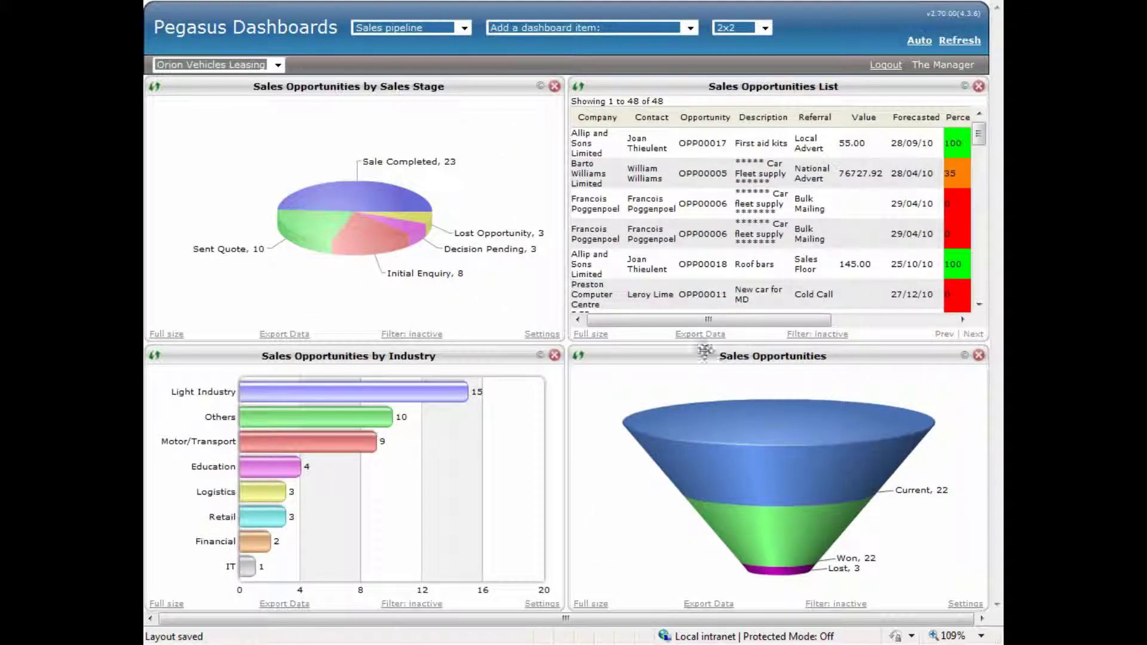
drag(522, 347, 326, 139)
drag(302, 114, 295, 103)
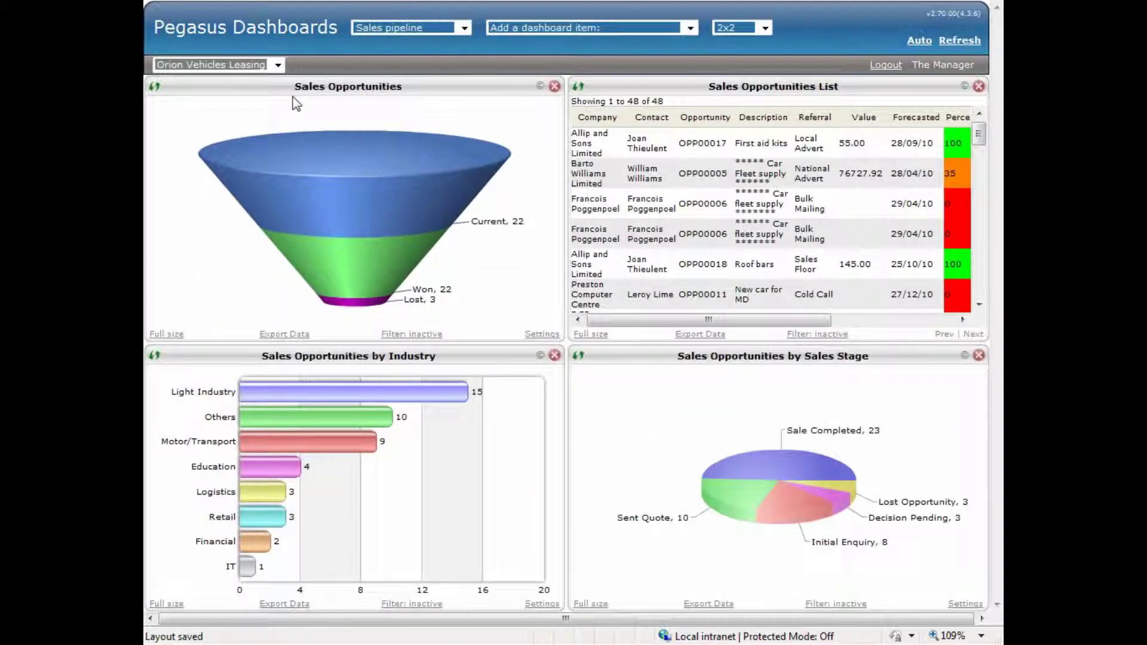
click(744, 498)
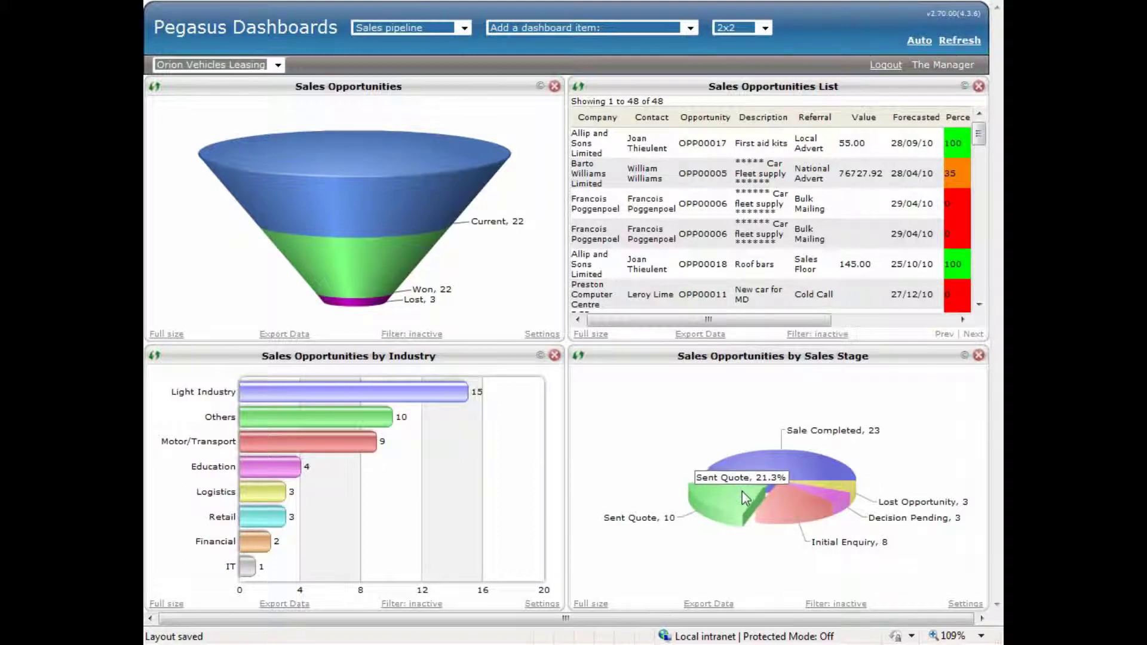
View the Sales Opportunities List at full size filtered to the Current status, and close it
click(605, 344)
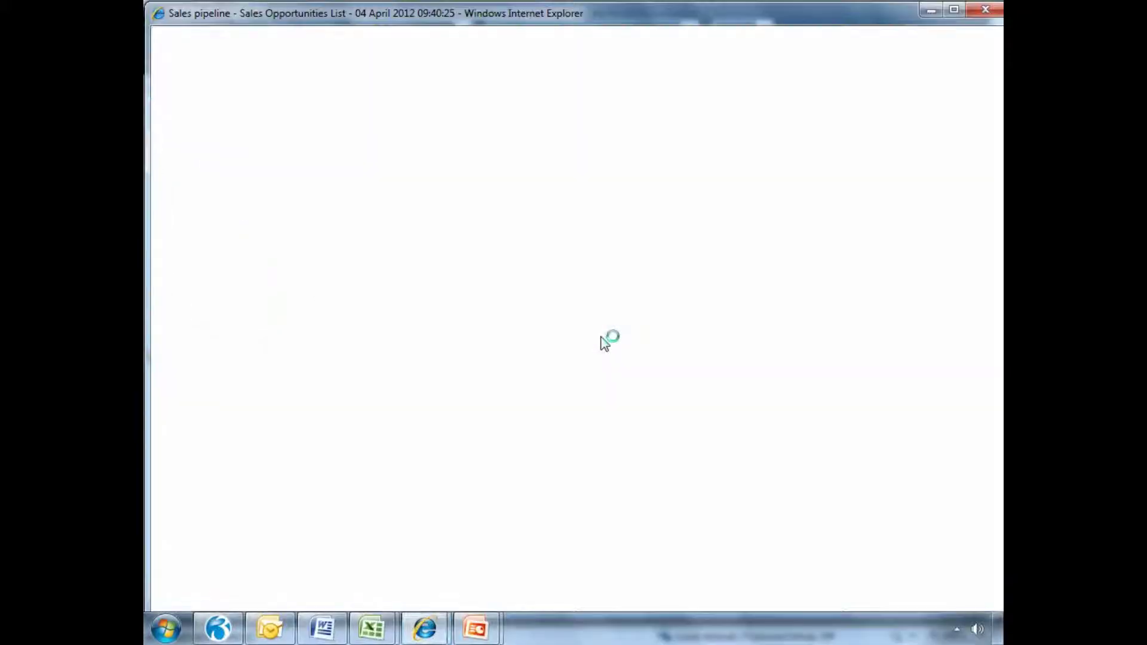
click(672, 604)
click(613, 73)
click(589, 95)
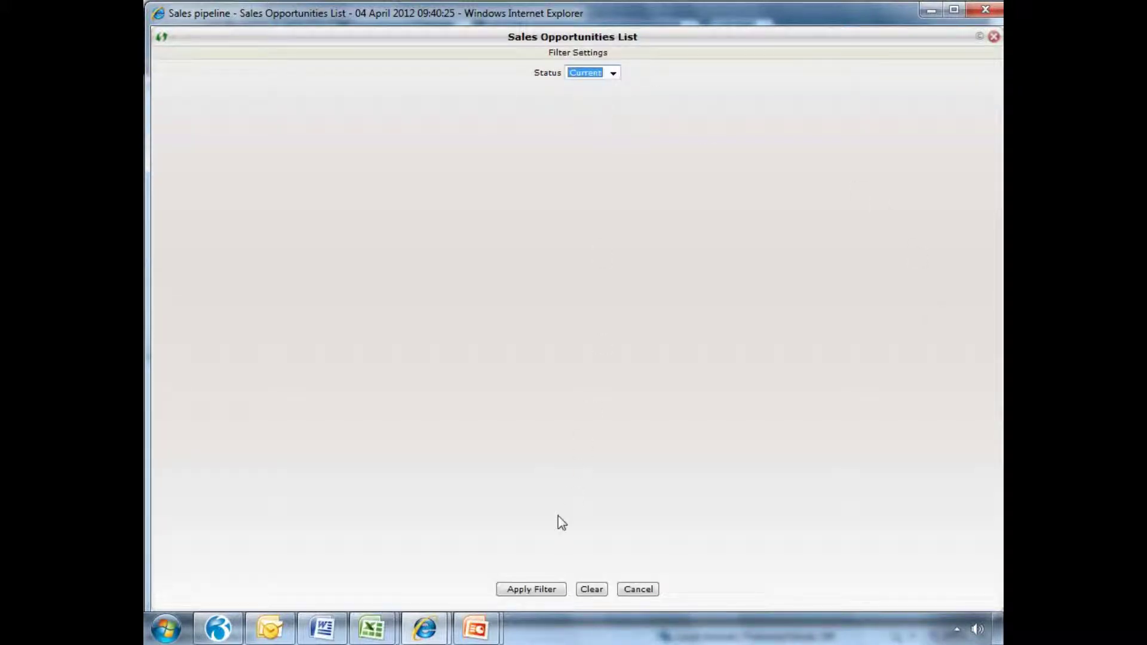
click(533, 590)
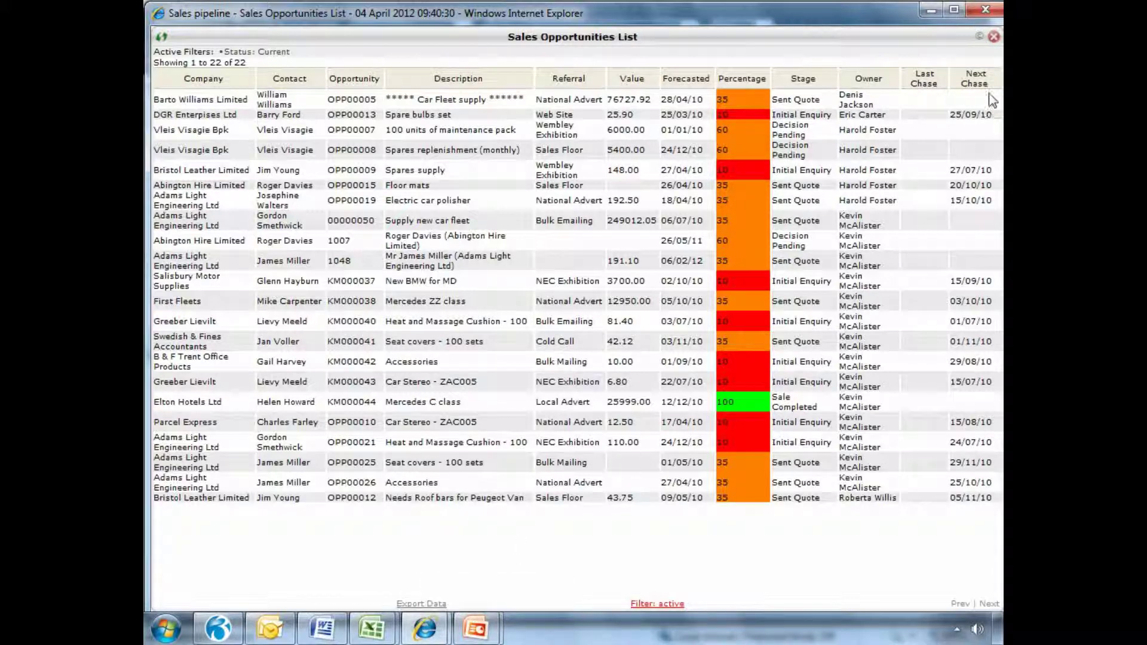
click(995, 38)
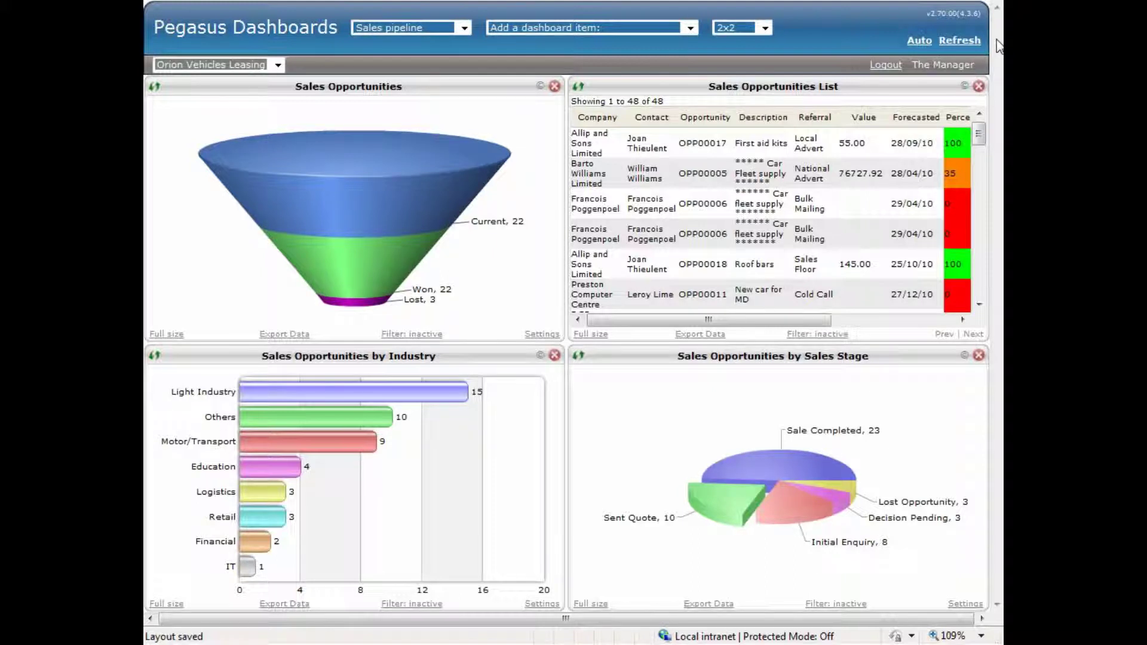
Switch back to Pegasus Opera 3 and open SPM Today for Sales Pipeline Management
key(alt+Tab)
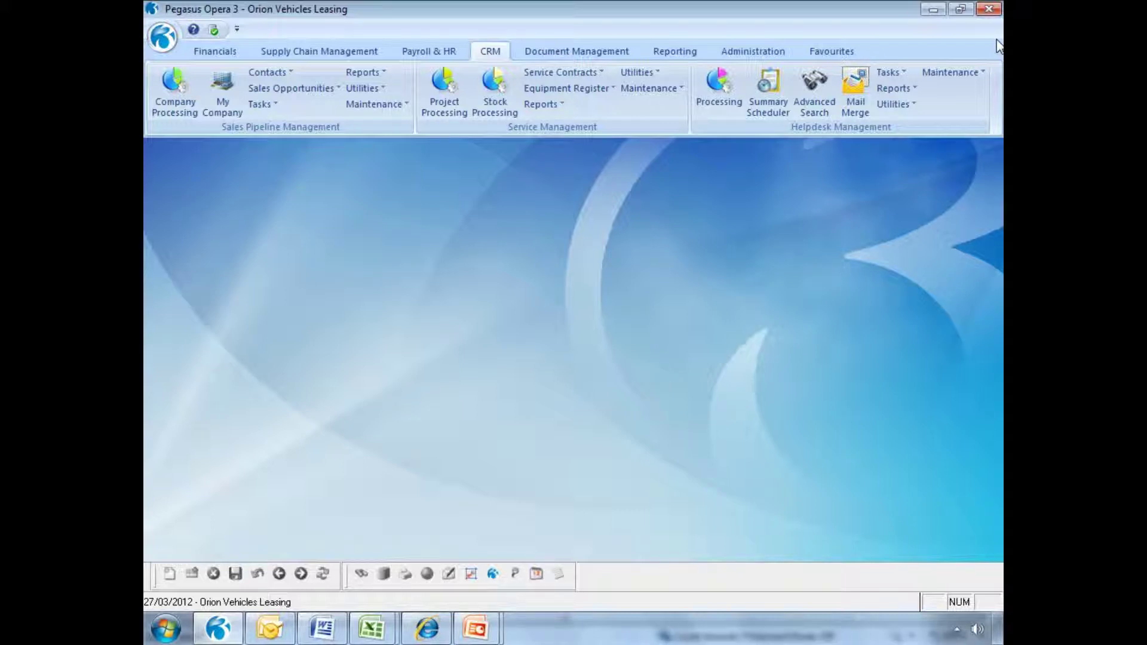
click(274, 109)
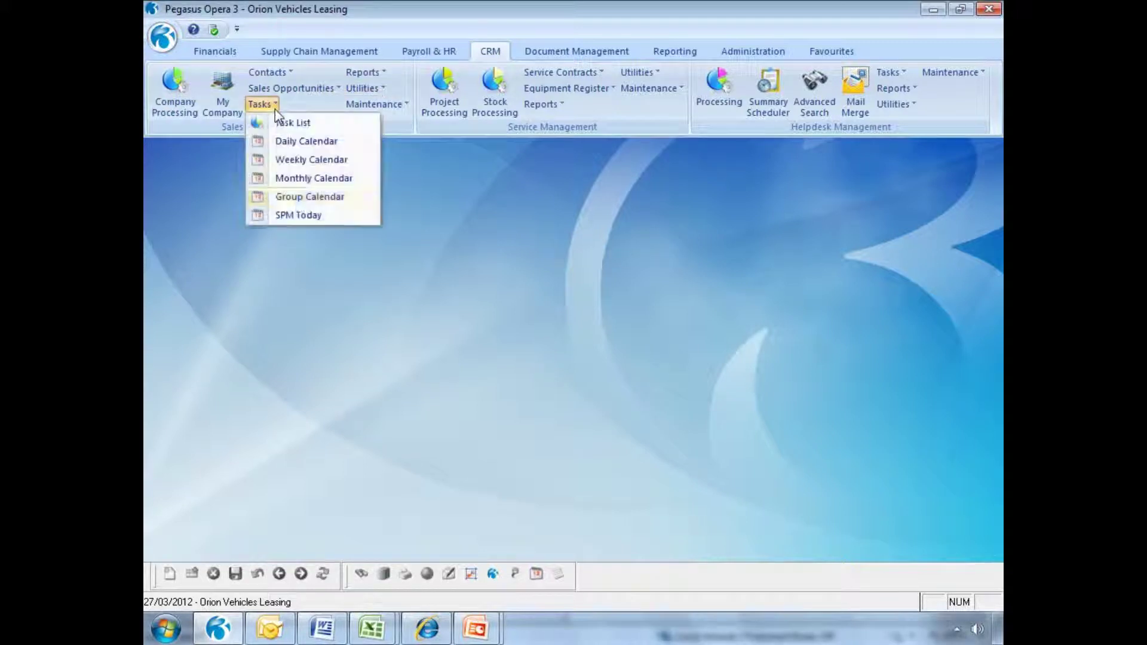
click(295, 218)
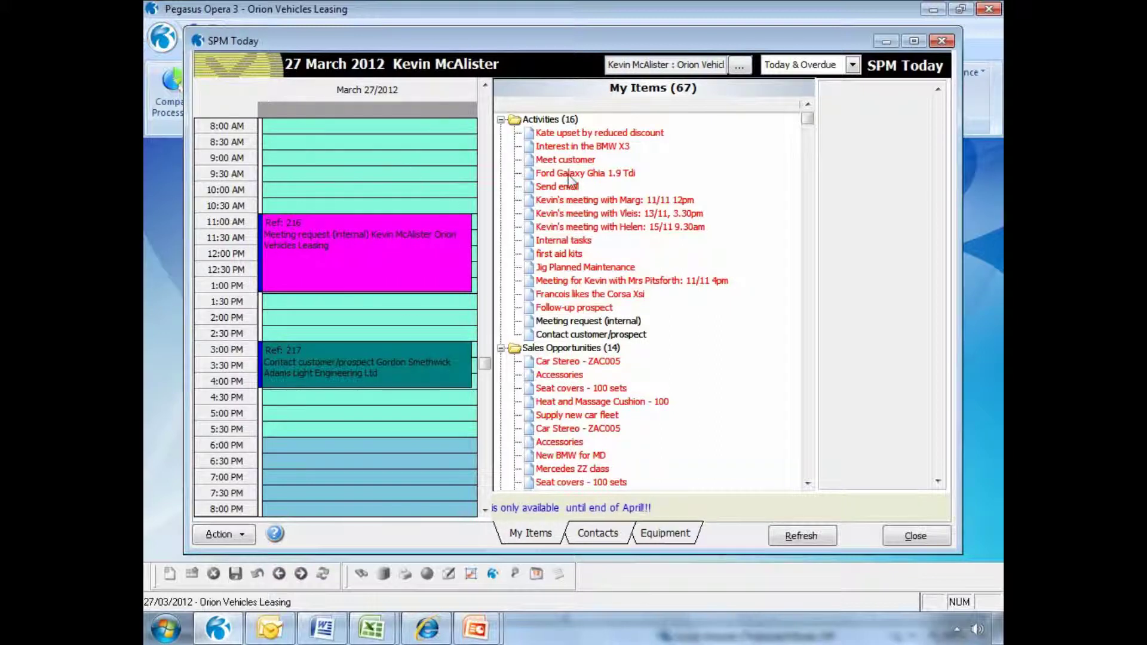
Review the details of several entries under Activities, from the reduced discount item to Contact customer/prospect
click(568, 133)
click(566, 147)
click(565, 160)
click(563, 173)
click(561, 201)
click(561, 214)
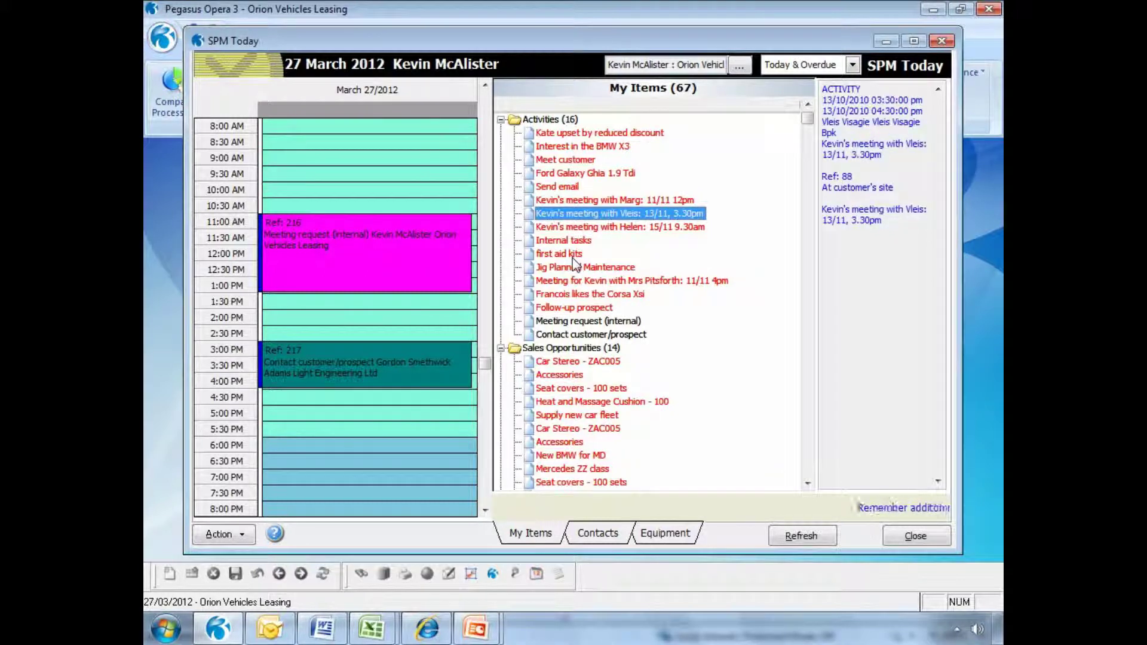
click(588, 322)
click(600, 335)
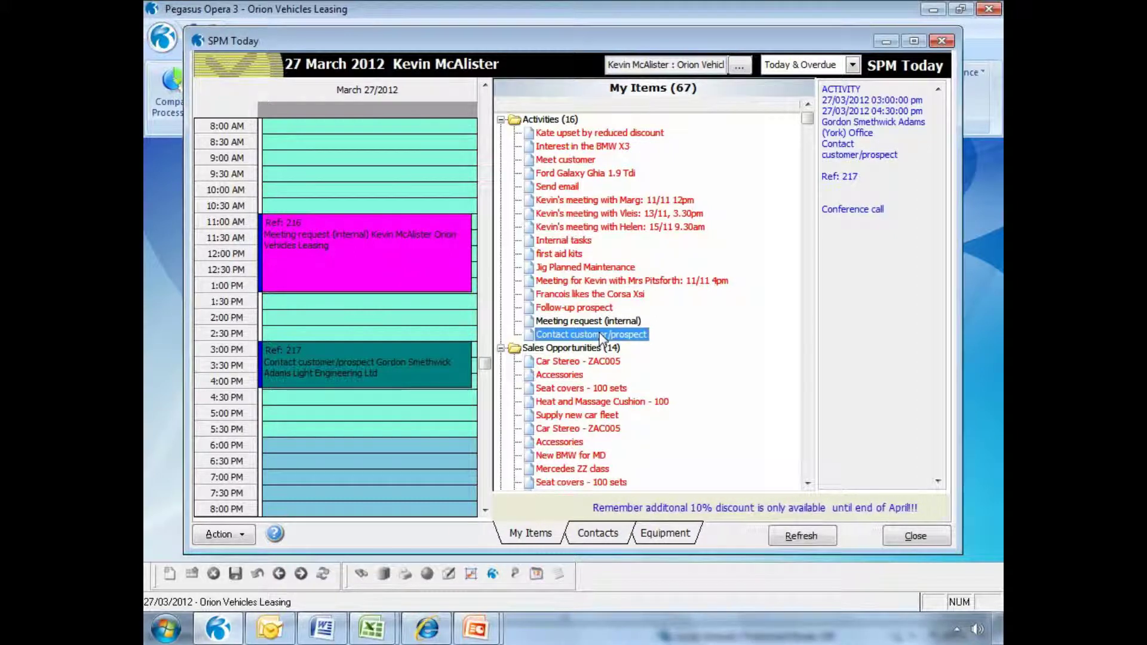
Open the overdue Send email activity, look over its follow-up scheduling options, and close it
click(558, 187)
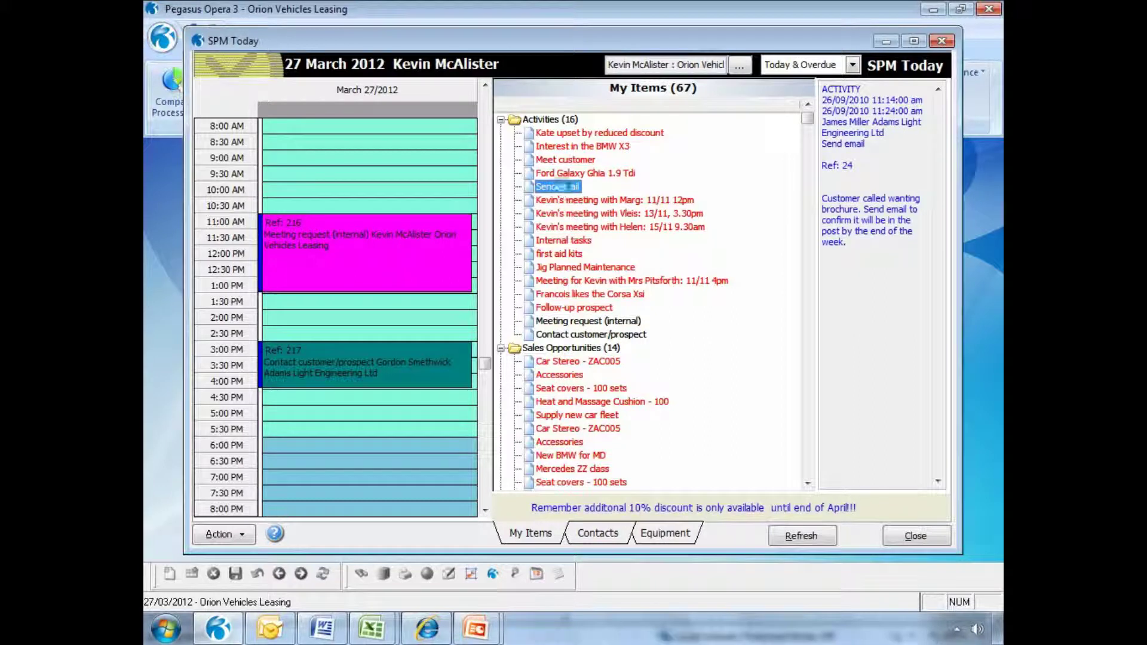
double_click(557, 187)
click(296, 511)
mouse_move(357, 512)
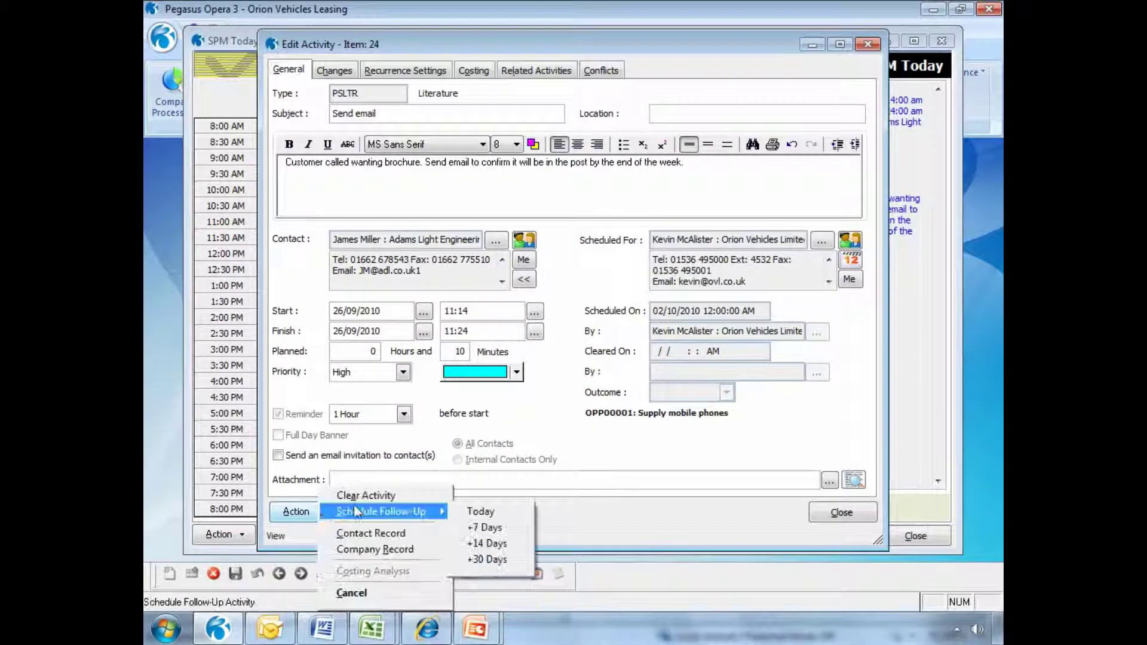
click(481, 511)
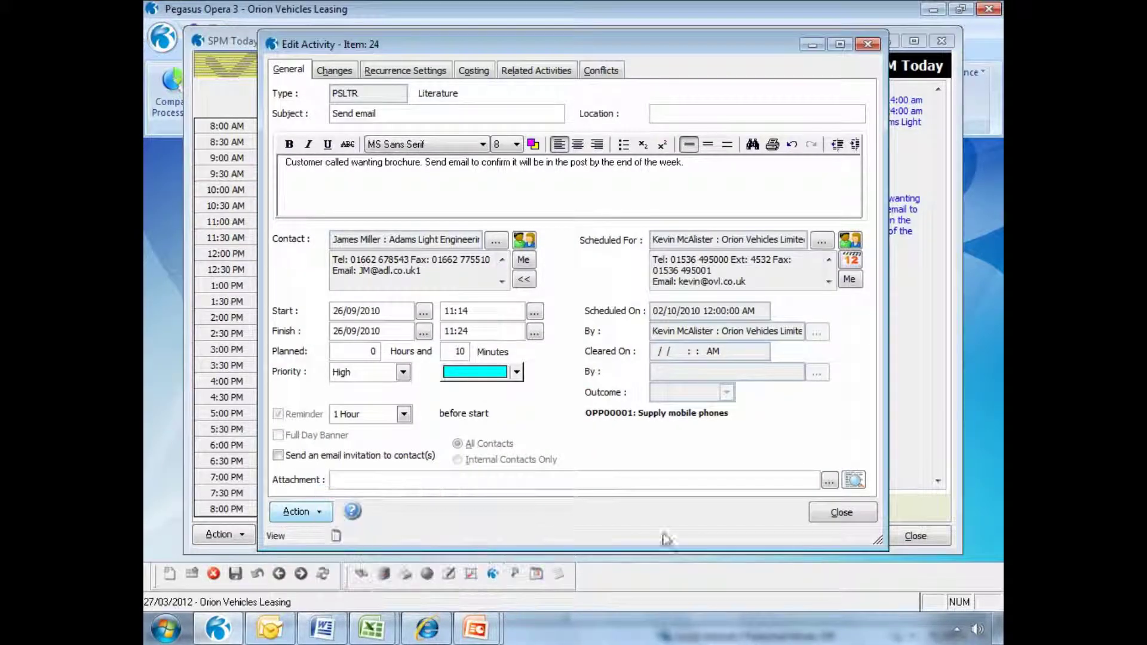
click(865, 522)
Collapse Activities and Sales Opportunities, reviewing the Seat covers - 100 sets opportunity, the First Fleets quote and the Hardcastle Biscuits order
click(501, 119)
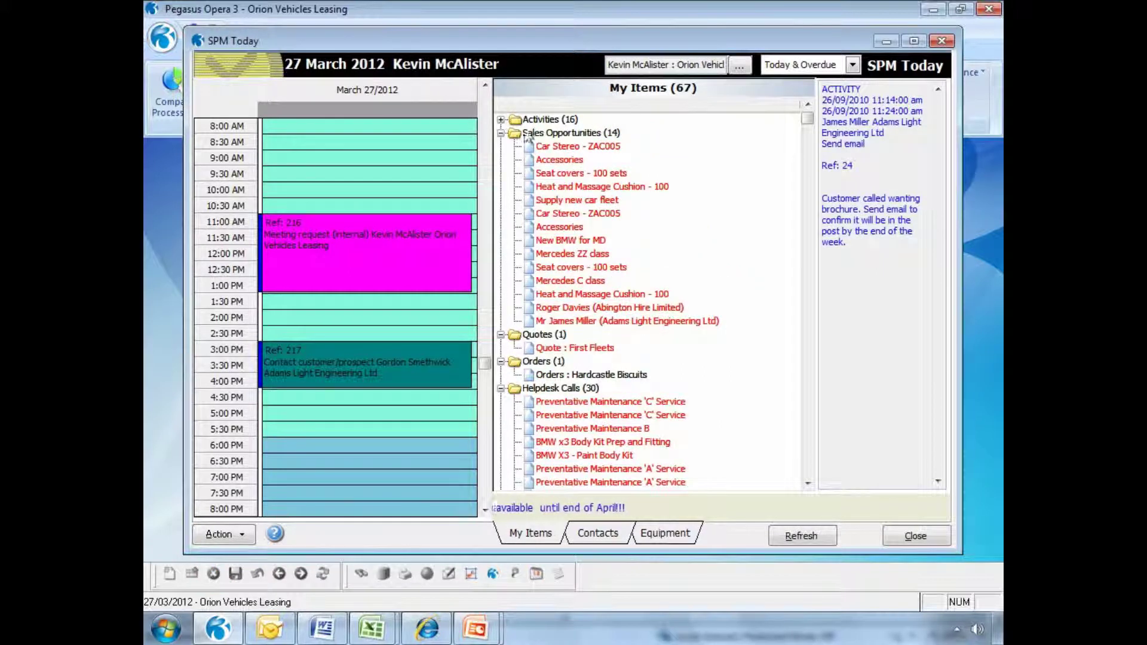
click(561, 187)
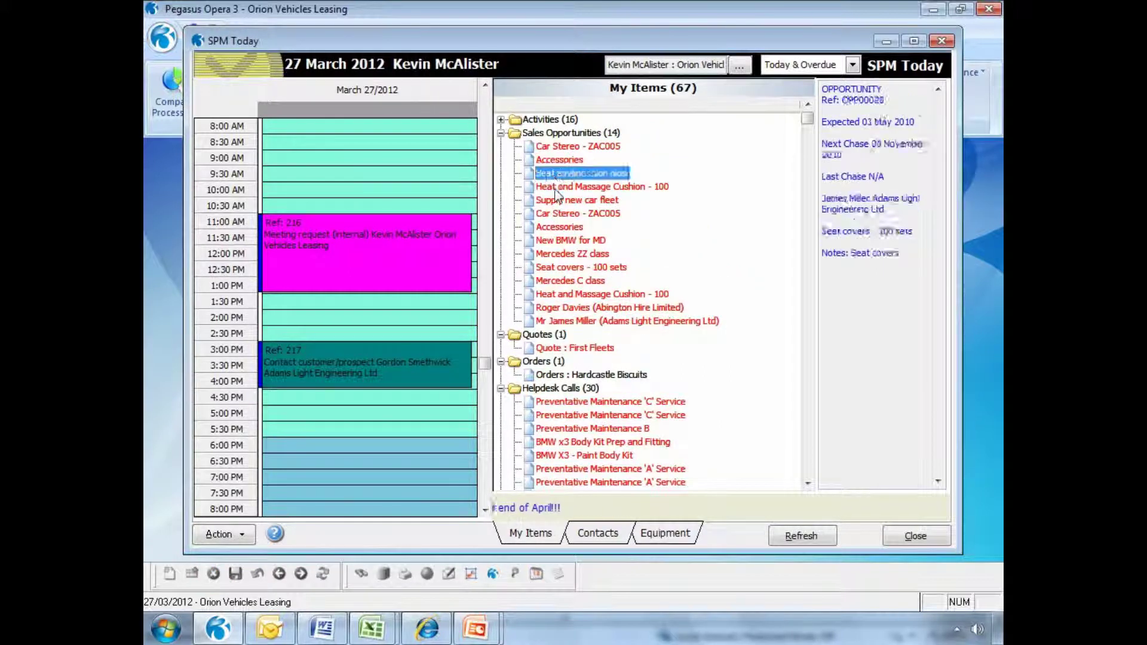
click(501, 132)
click(559, 160)
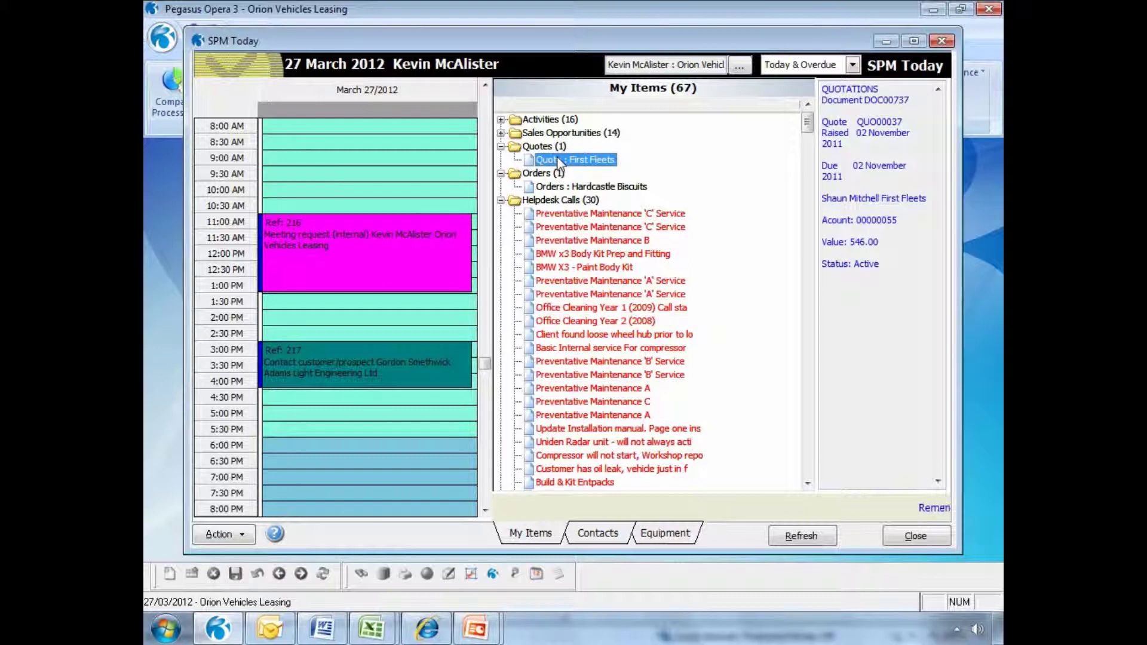
click(556, 188)
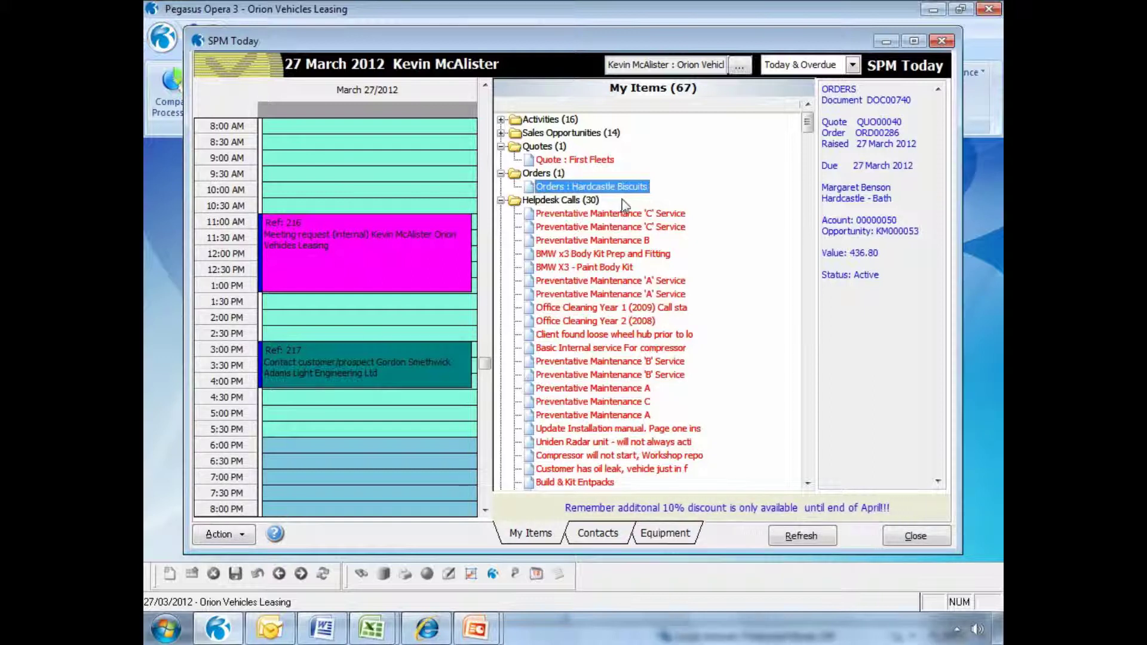
Collapse the Helpdesk Calls and Contract Renewals groups and look over the actions available for the selected order
click(501, 201)
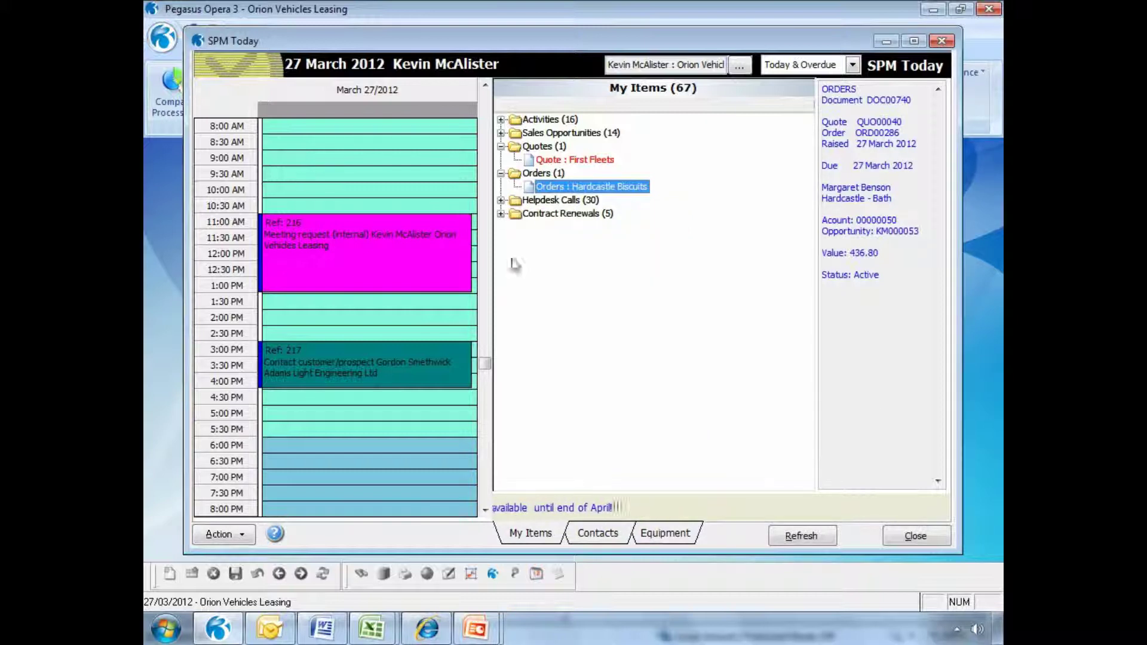
click(221, 534)
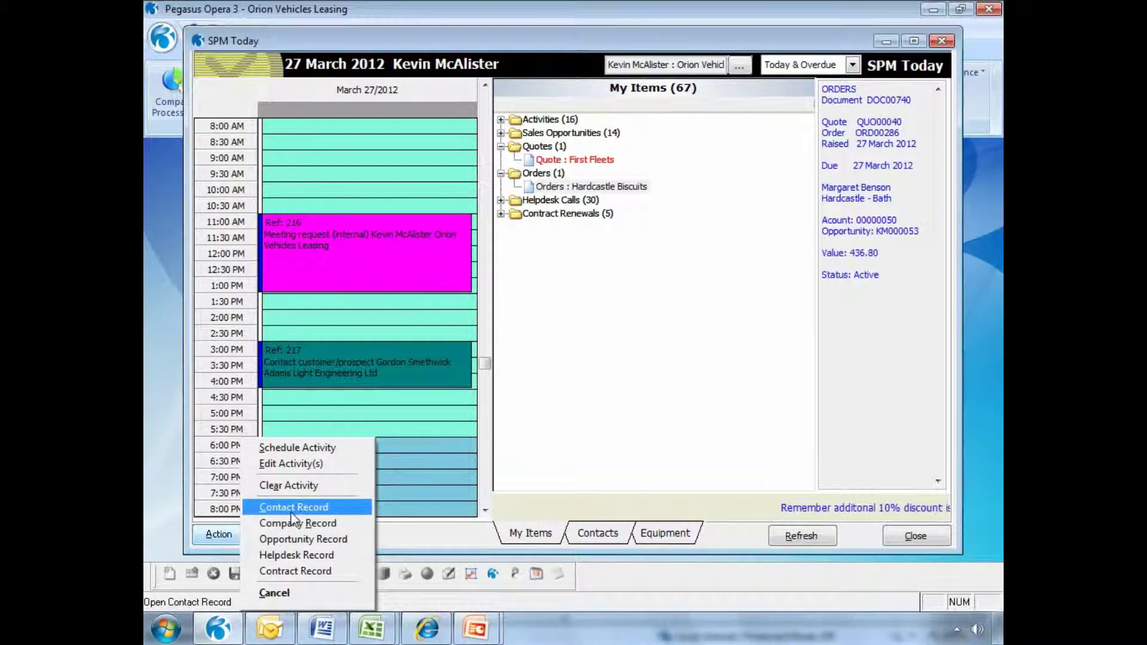
click(454, 544)
Show the contacts in SPM Today and search them by the customer contact's surname
click(590, 535)
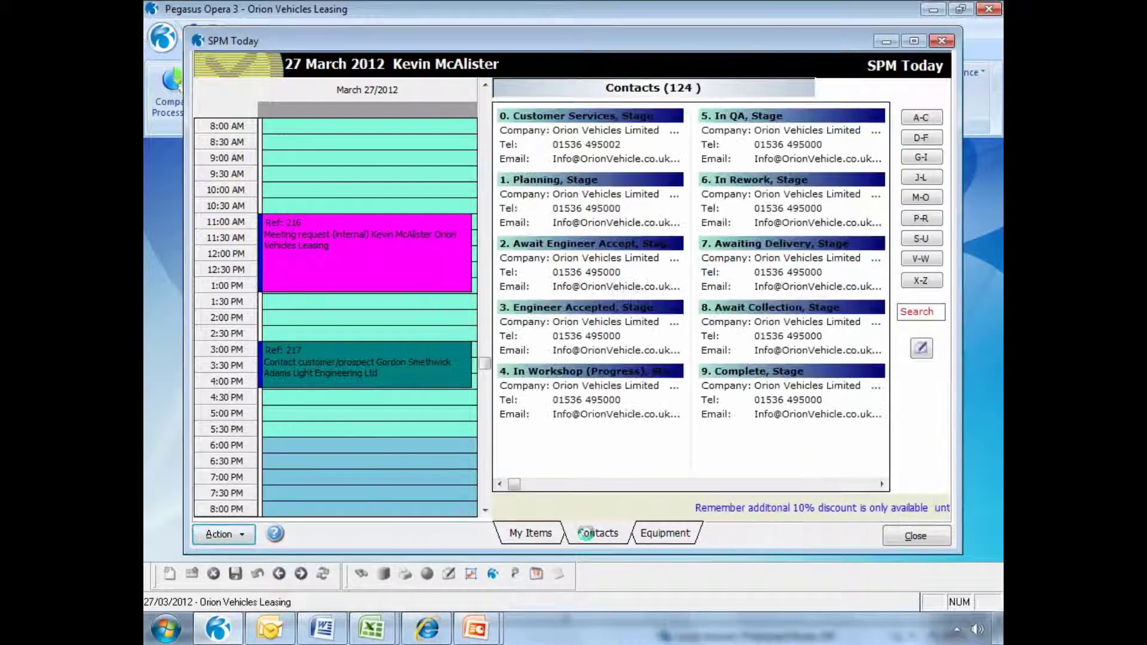
click(908, 309)
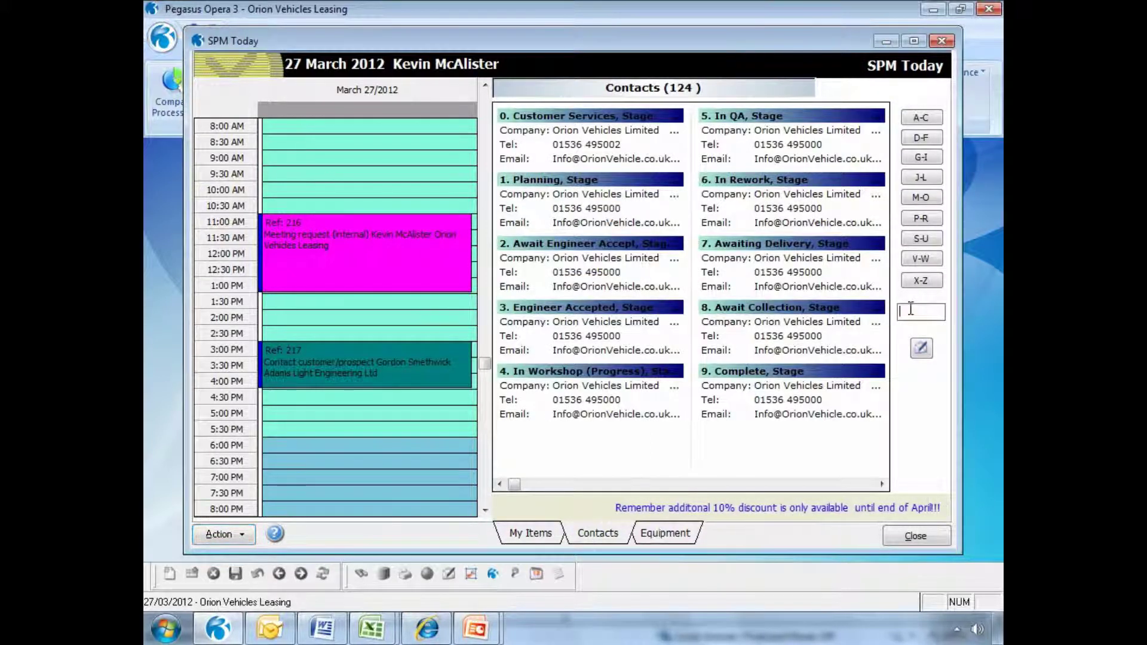
text(miller)
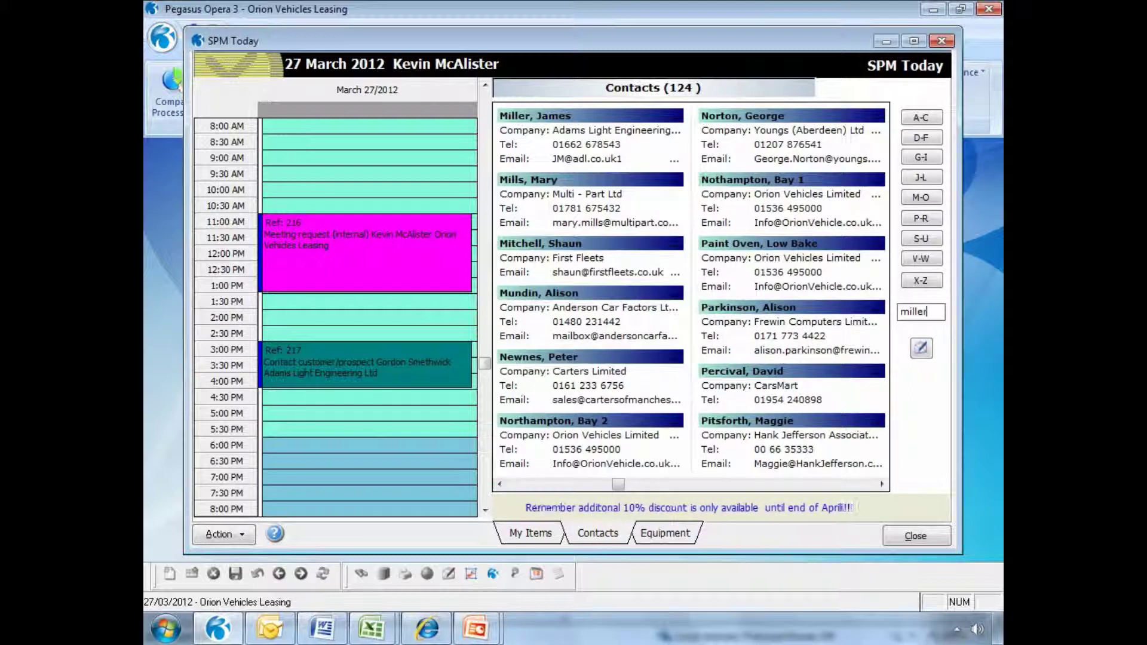
Open the Adams Light Engineering contact's record, review the Marketing Campaign letter in its history, and close the record
click(598, 120)
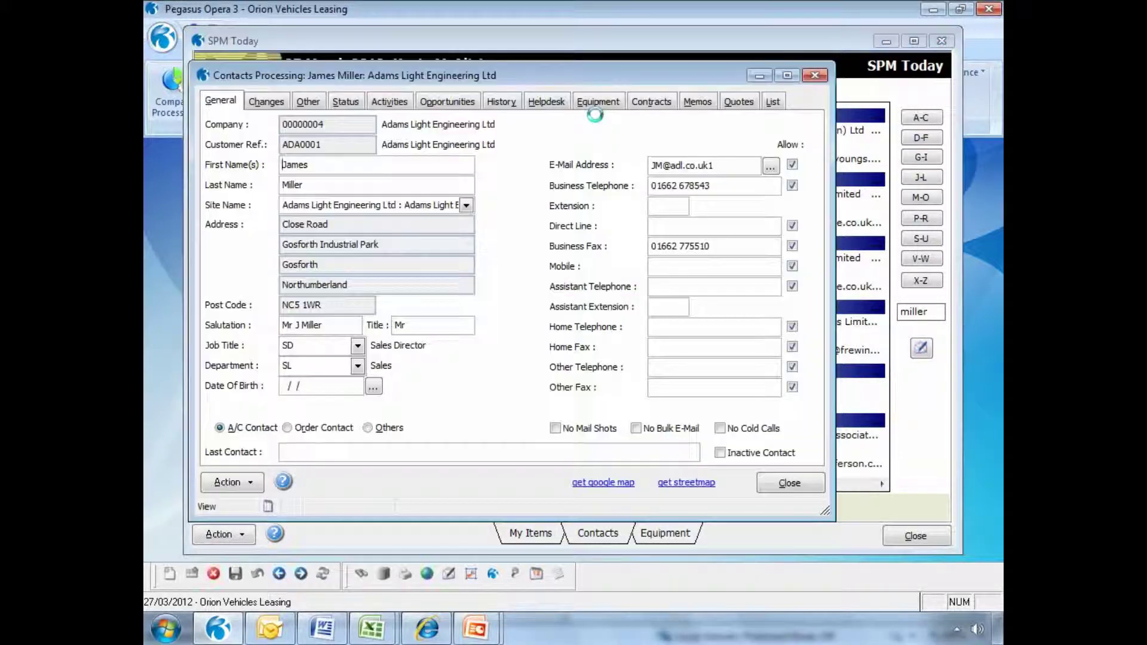
click(502, 102)
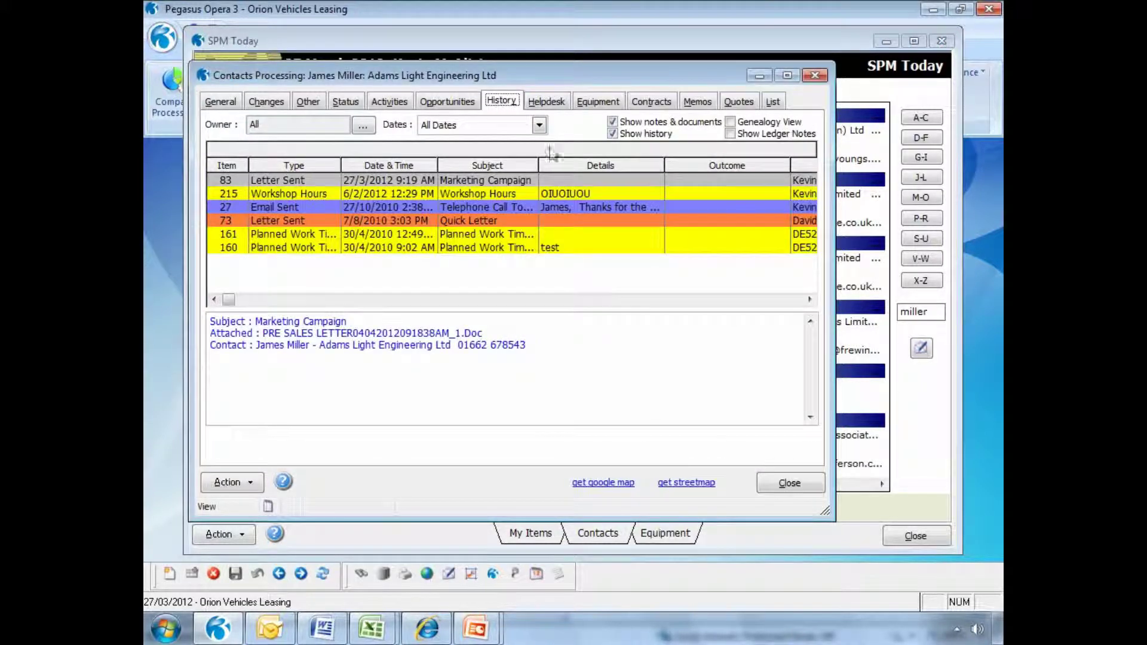
click(513, 181)
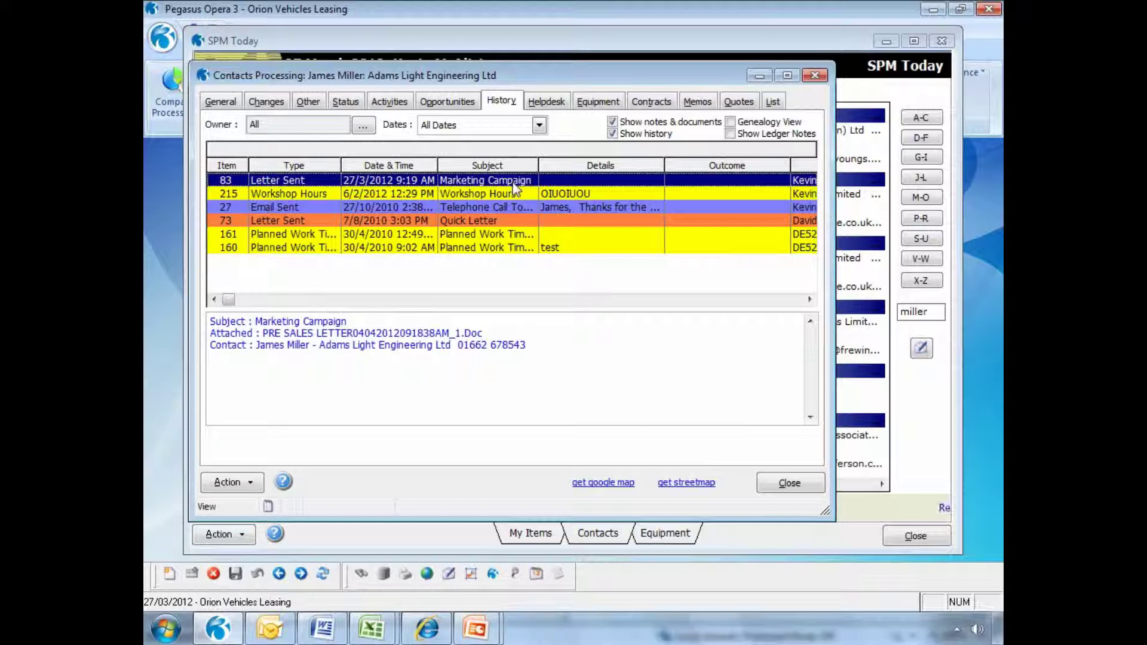
click(768, 483)
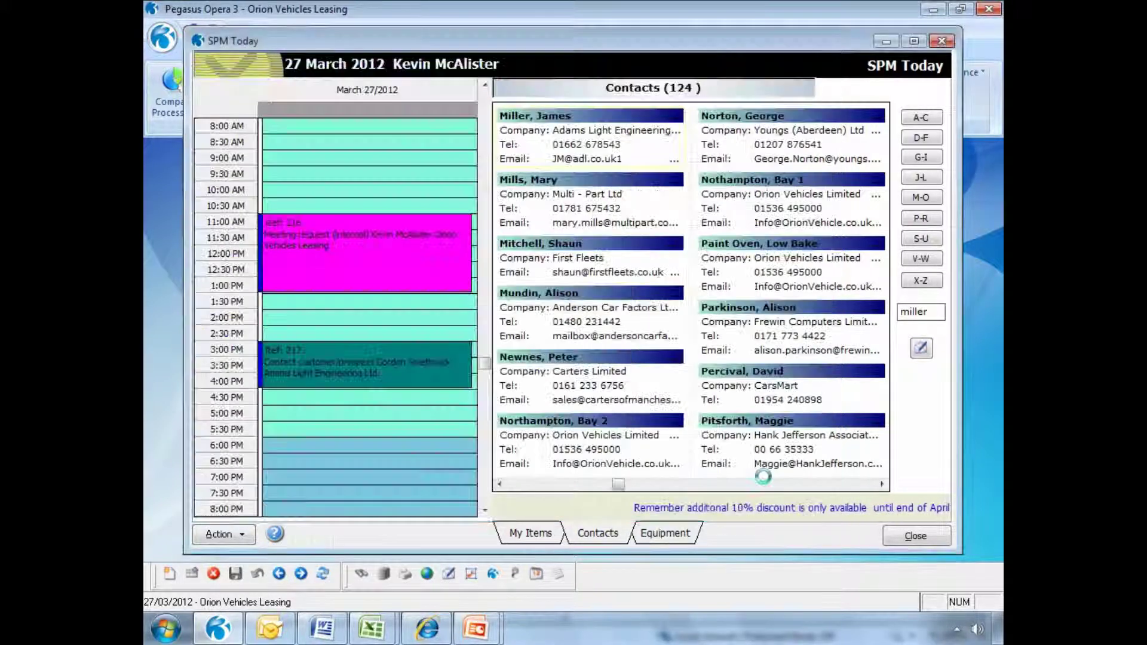